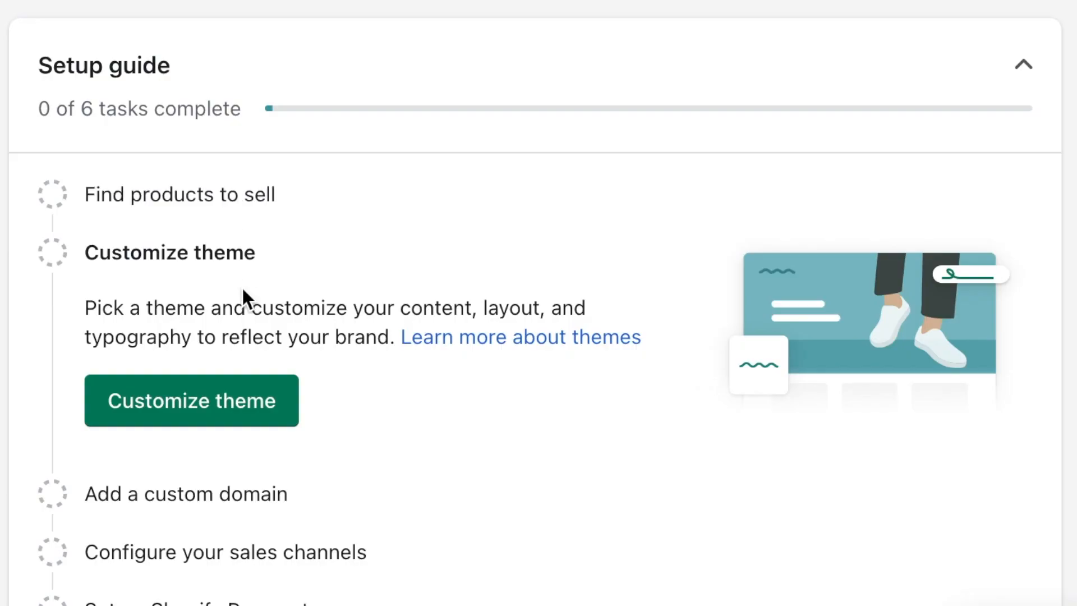
Step: Search the Theme Store for 'refresh' and add the free Refresh theme to the theme library
left_click(228, 405)
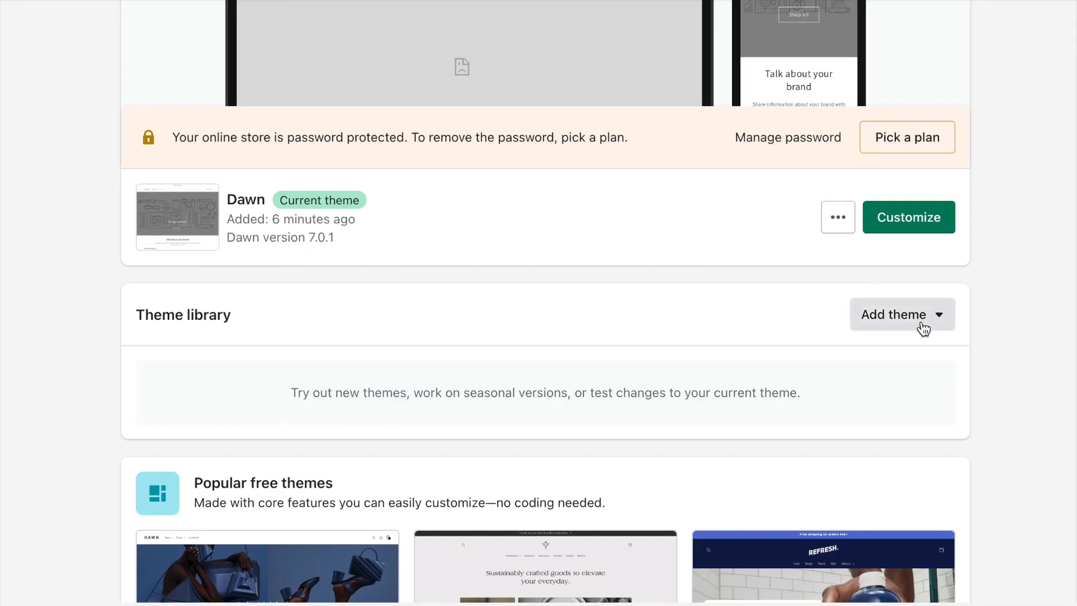
left_click(857, 325)
left_click(929, 360)
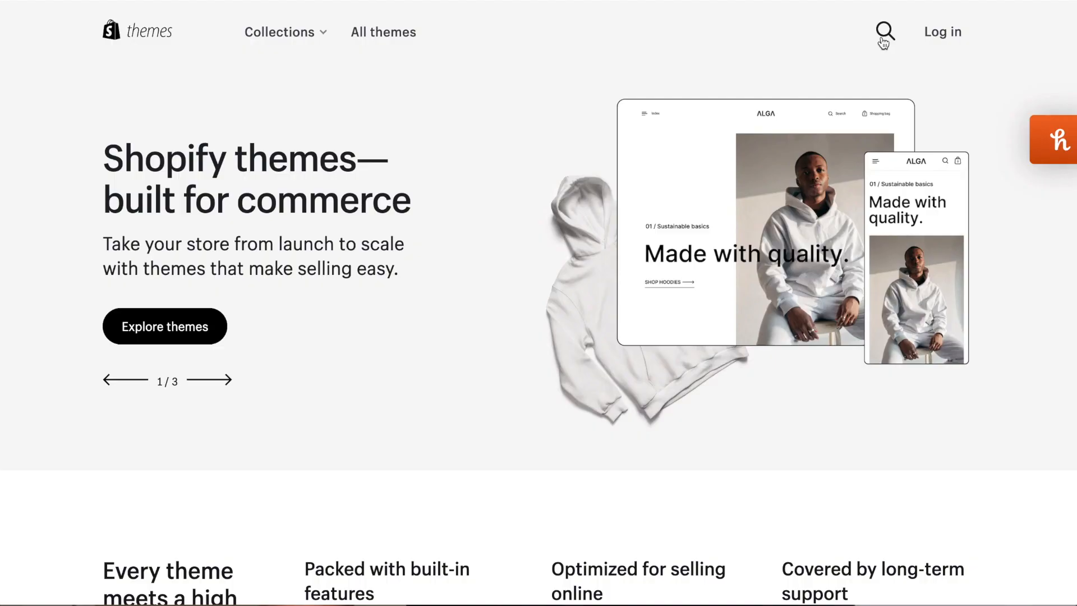
left_click(881, 35)
type("re")
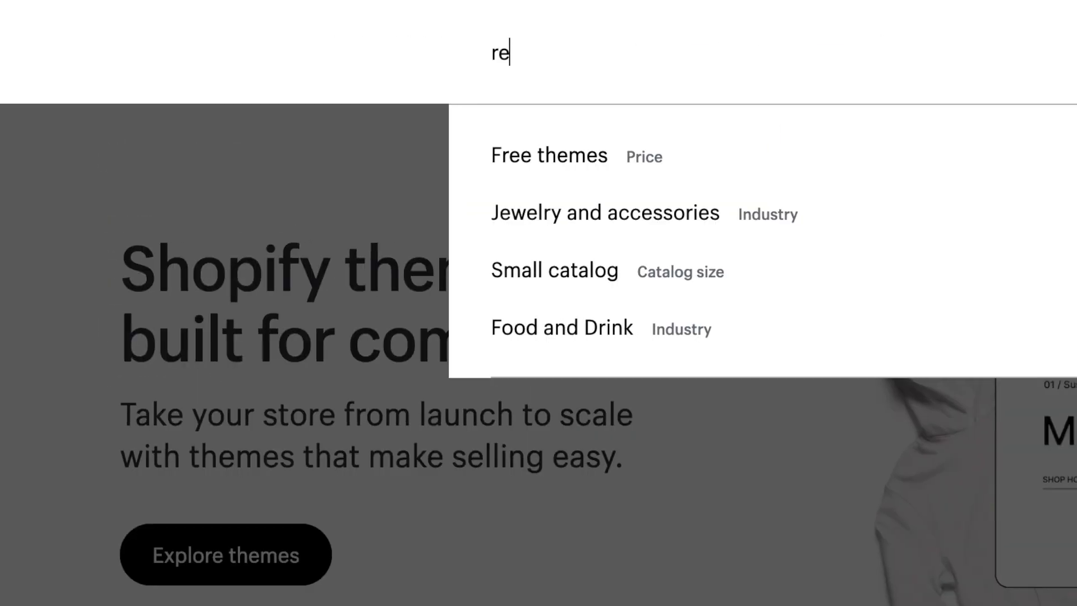
type("fre")
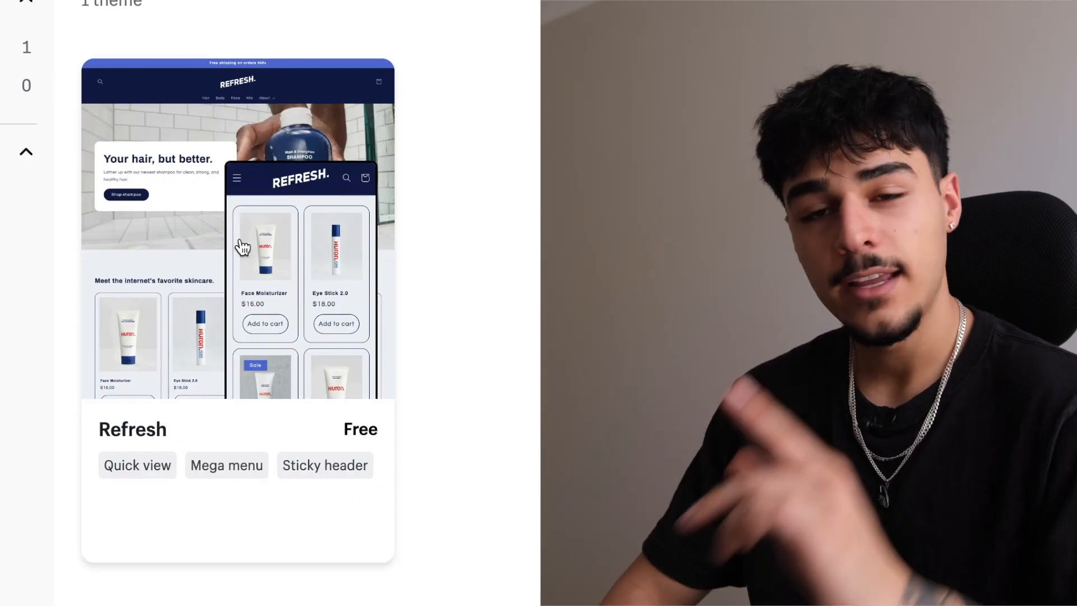
left_click(240, 241)
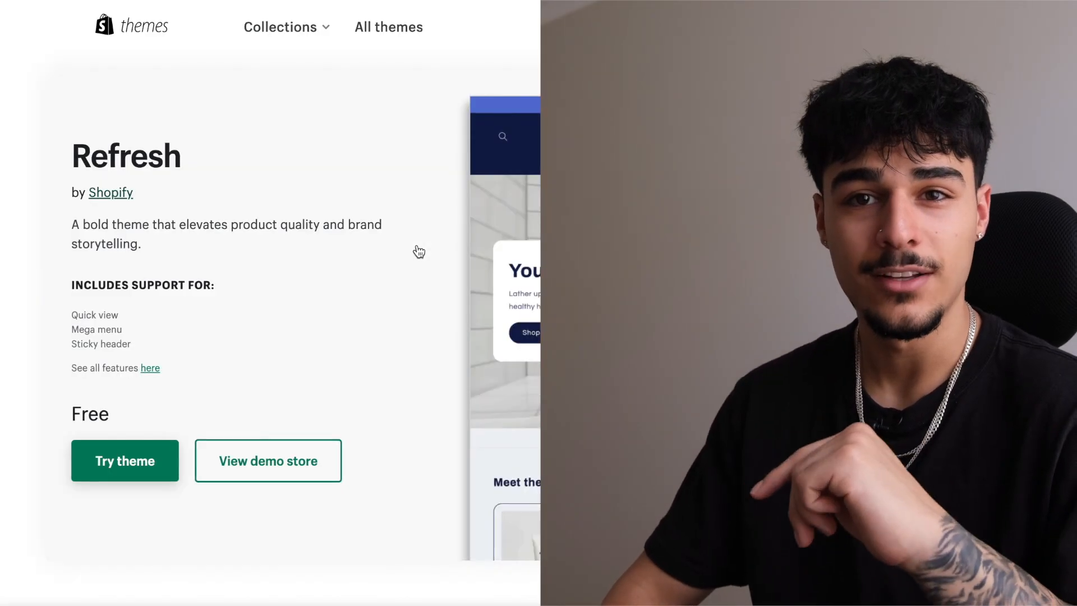
left_click(199, 375)
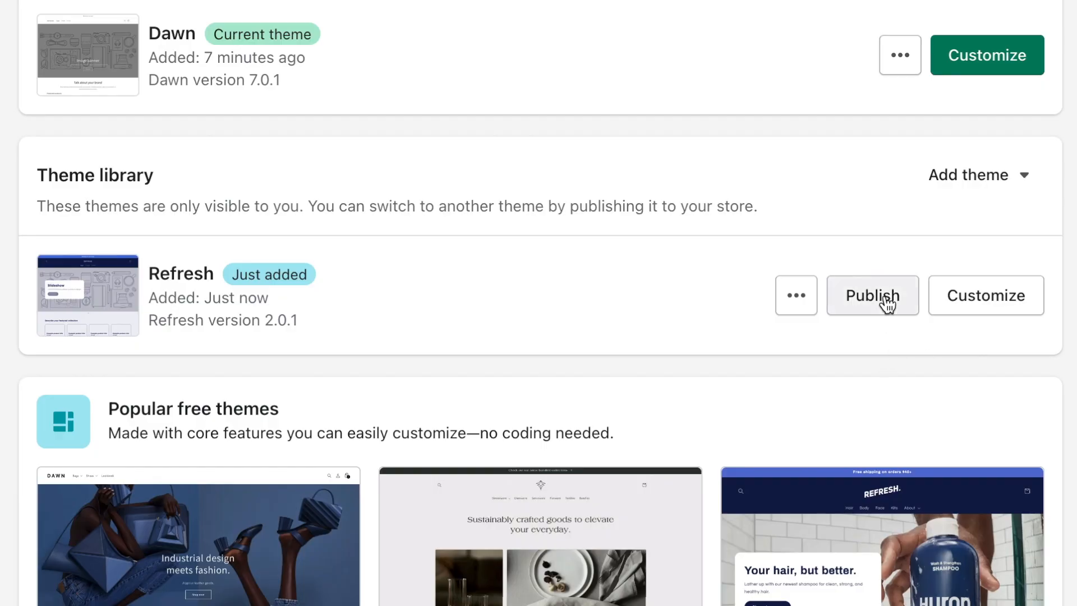
Step: Publish Refresh as the live theme and open it in the theme editor
left_click(872, 296)
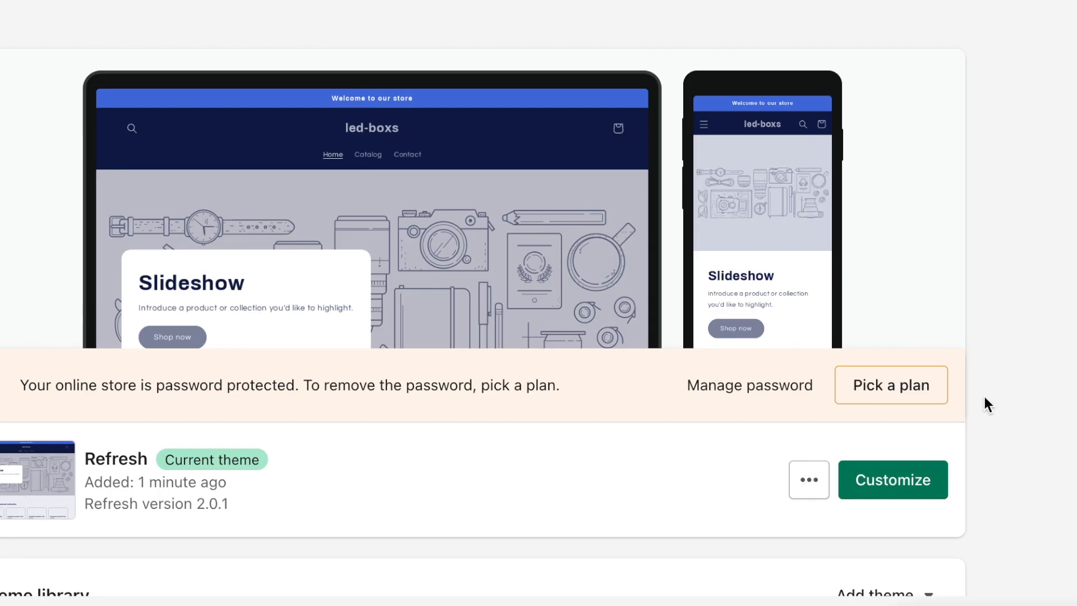
scroll(976, 399, "down", 1)
left_click(893, 423)
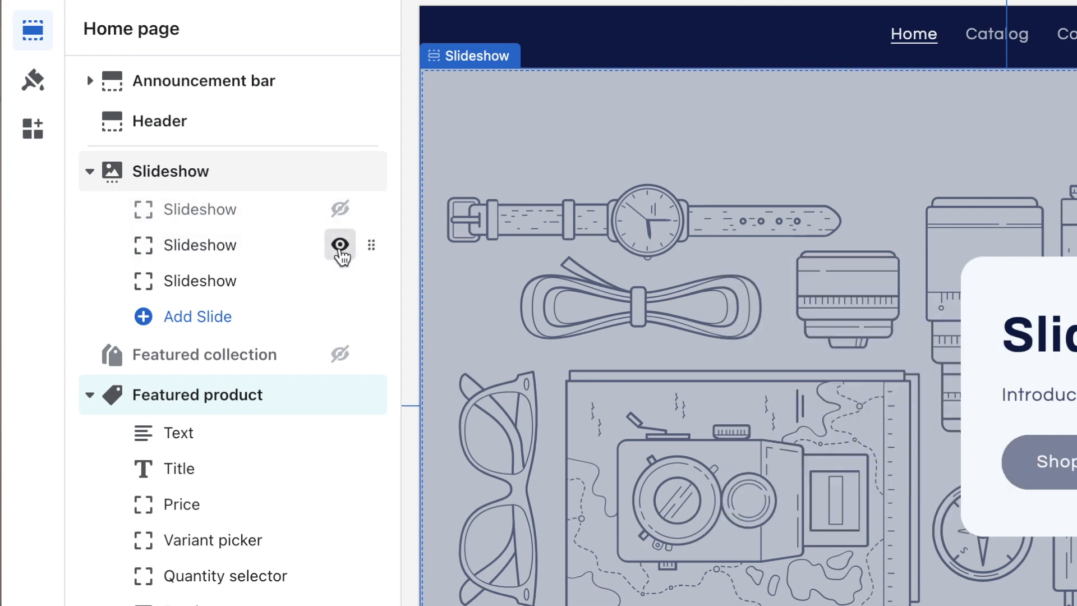
Step: Browse the add-section list, then show the second Multicolumn column again
scroll(289, 258, "down", 2)
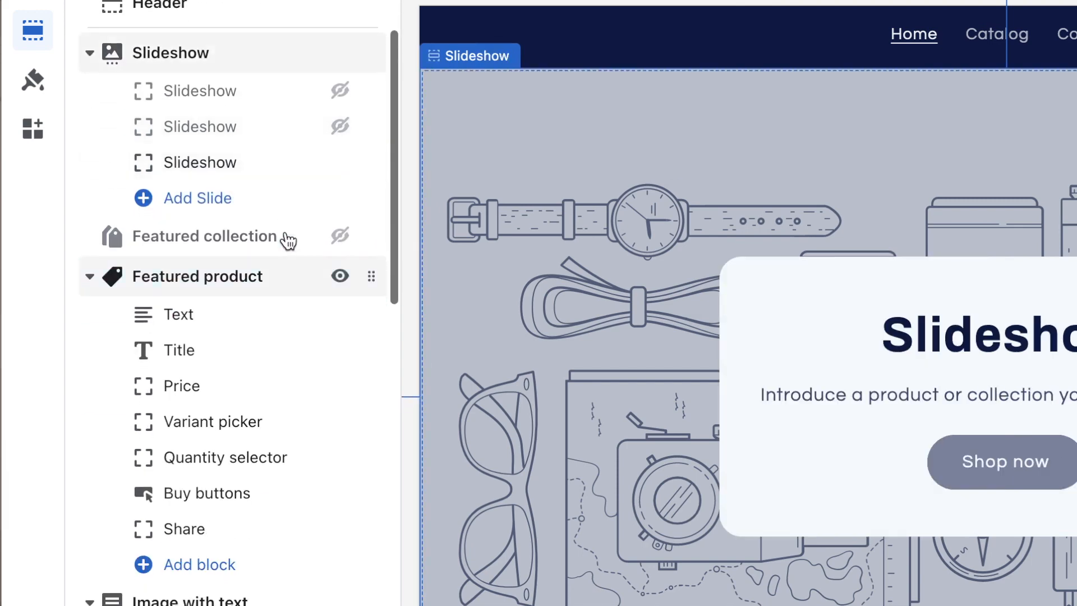
scroll(324, 245, "down", 2)
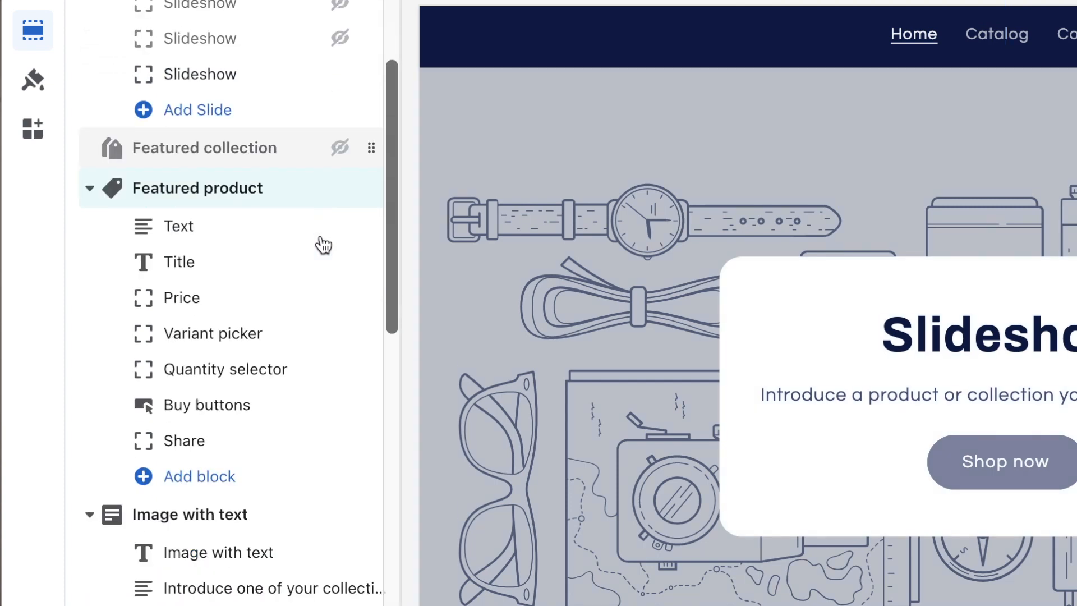
scroll(258, 5, "down", 10)
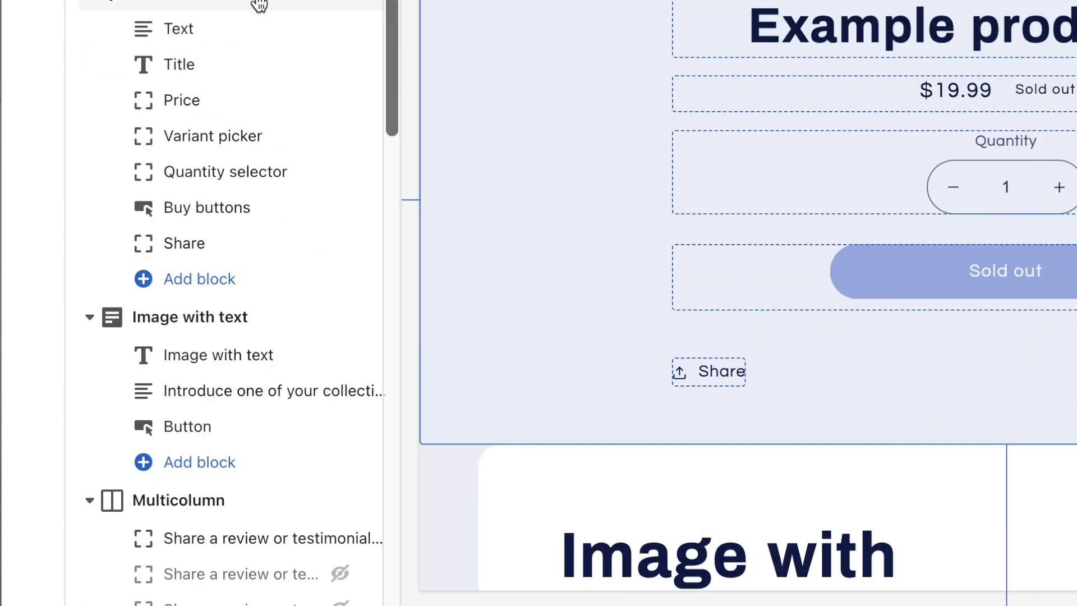
left_click(203, 533)
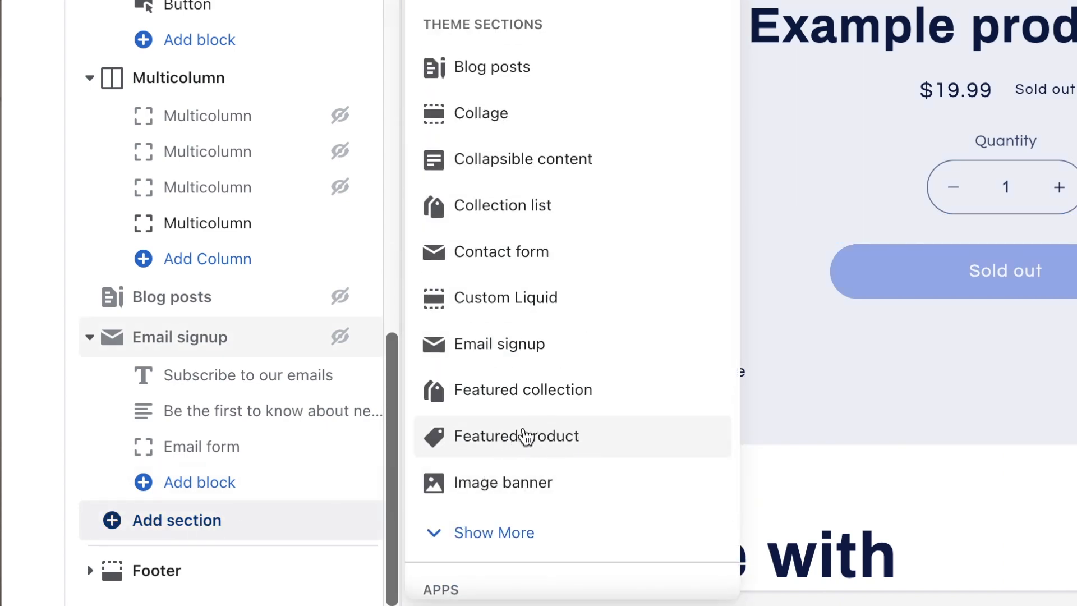
scroll(264, 403, "up", 10)
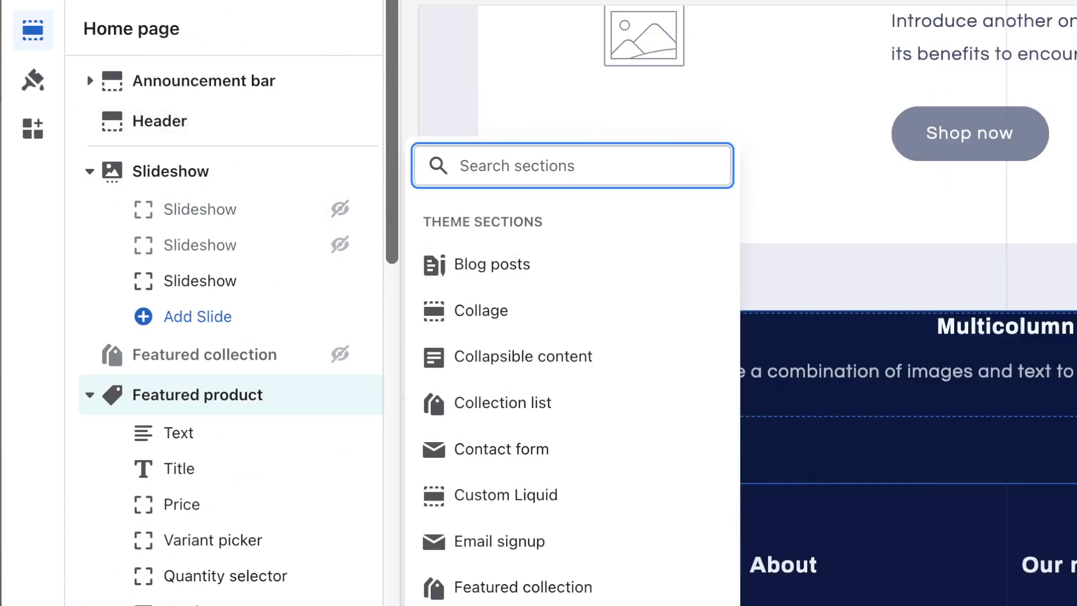
left_click(345, 35)
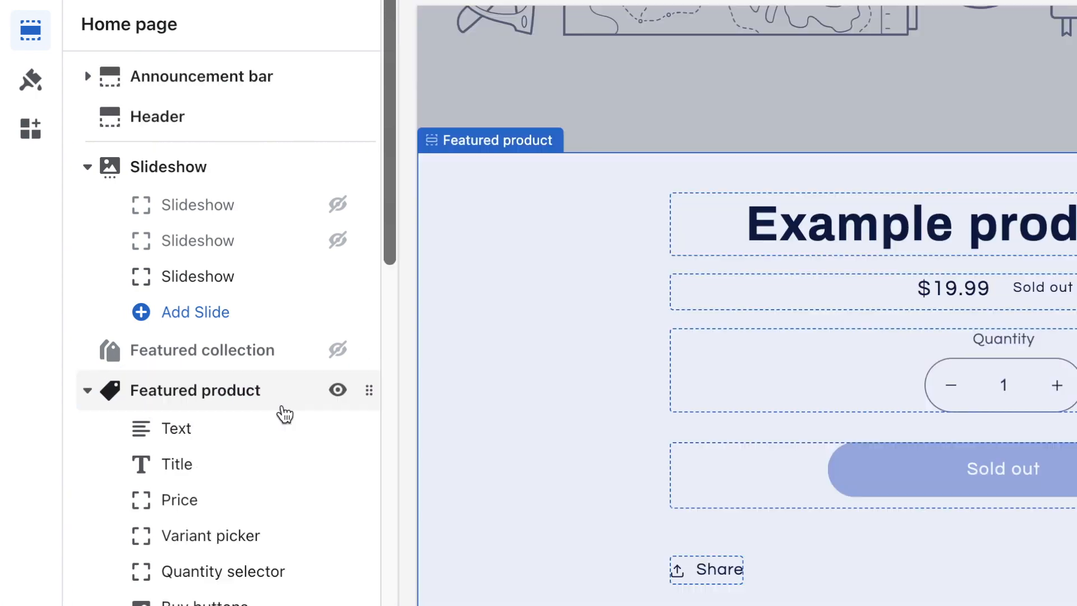
scroll(284, 414, "down", 6)
scroll(242, 432, "down", 3)
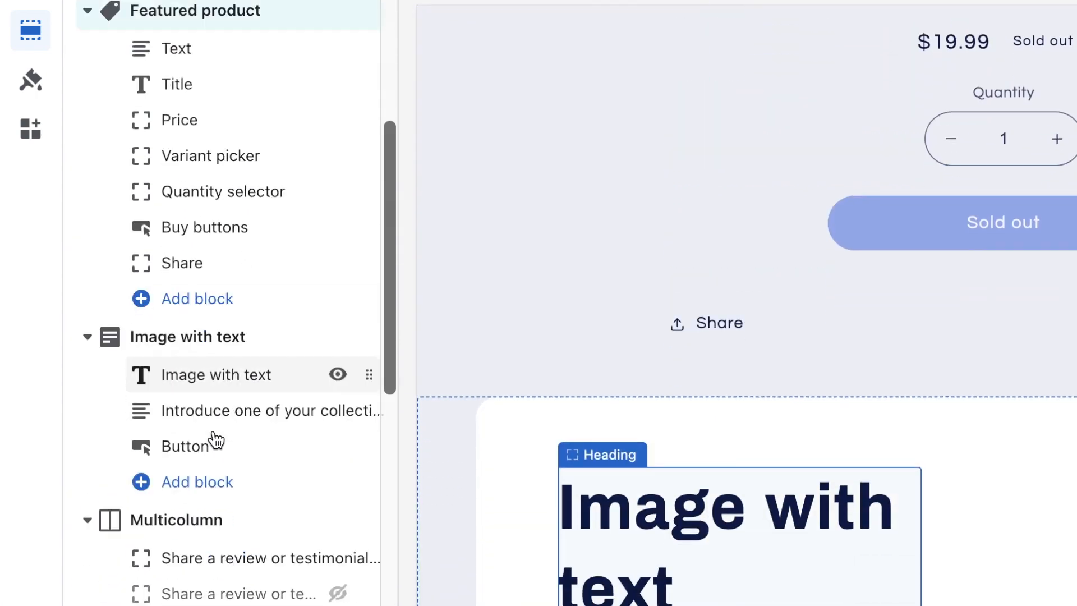
scroll(221, 415, "down", 2)
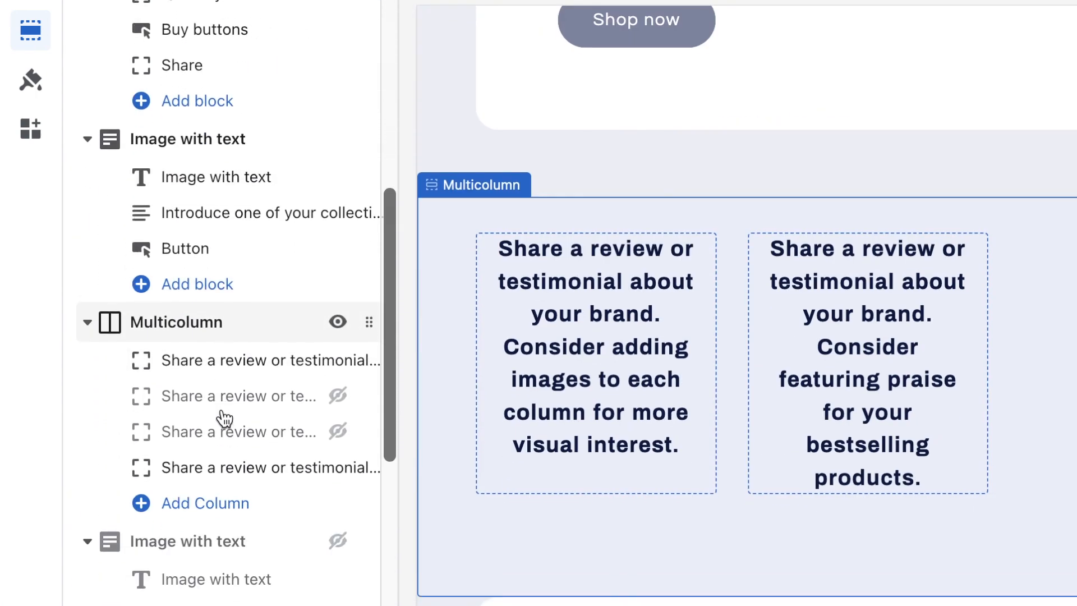
left_click(338, 391)
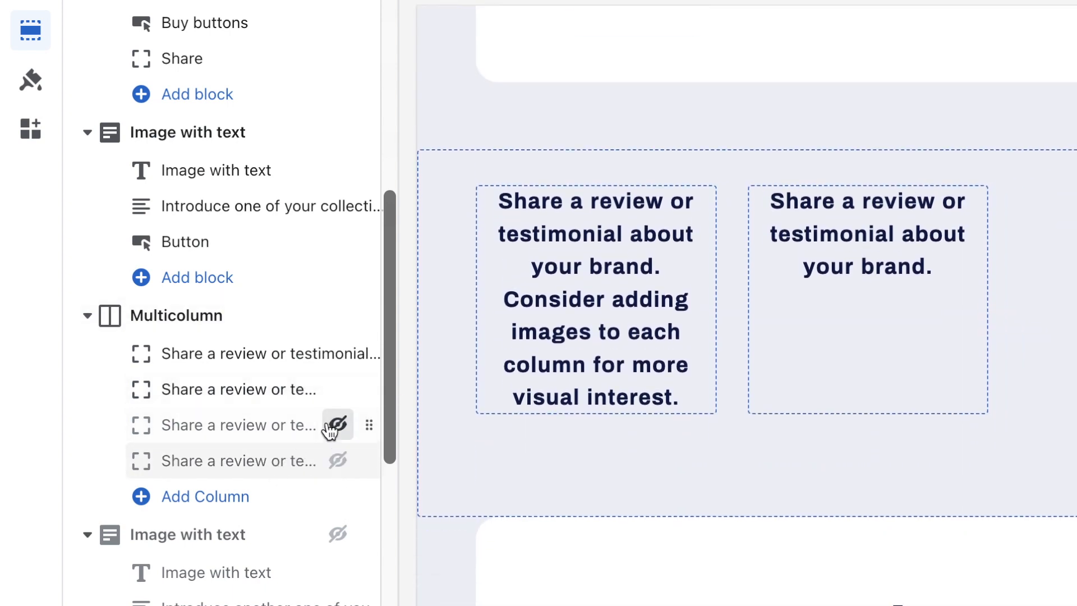
Step: Hide the Featured collection section and review the remaining home page sections
scroll(331, 336, "down", 6)
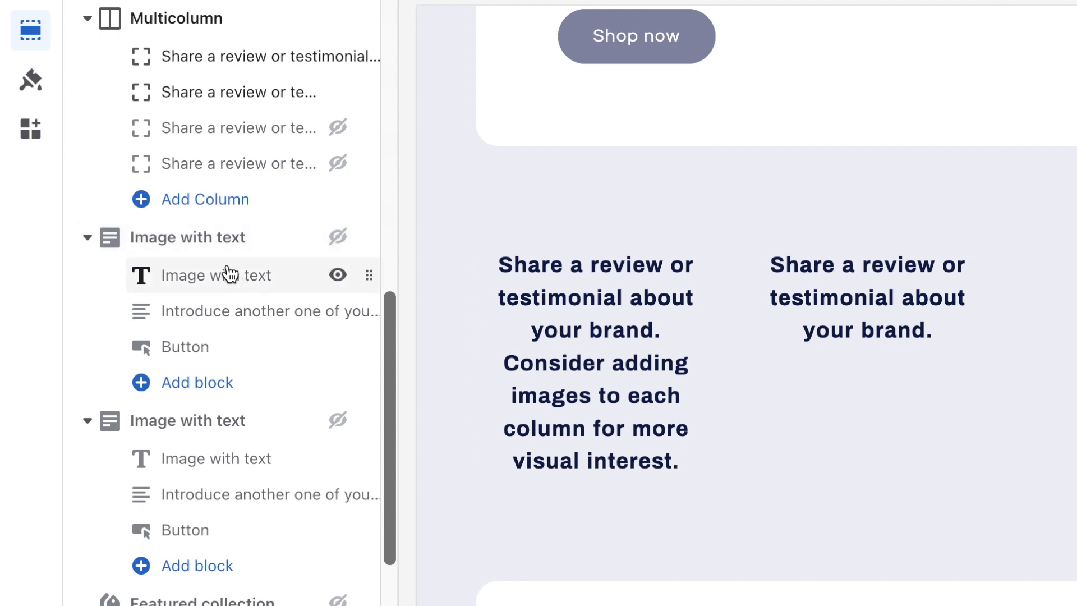
scroll(319, 244, "down", 3)
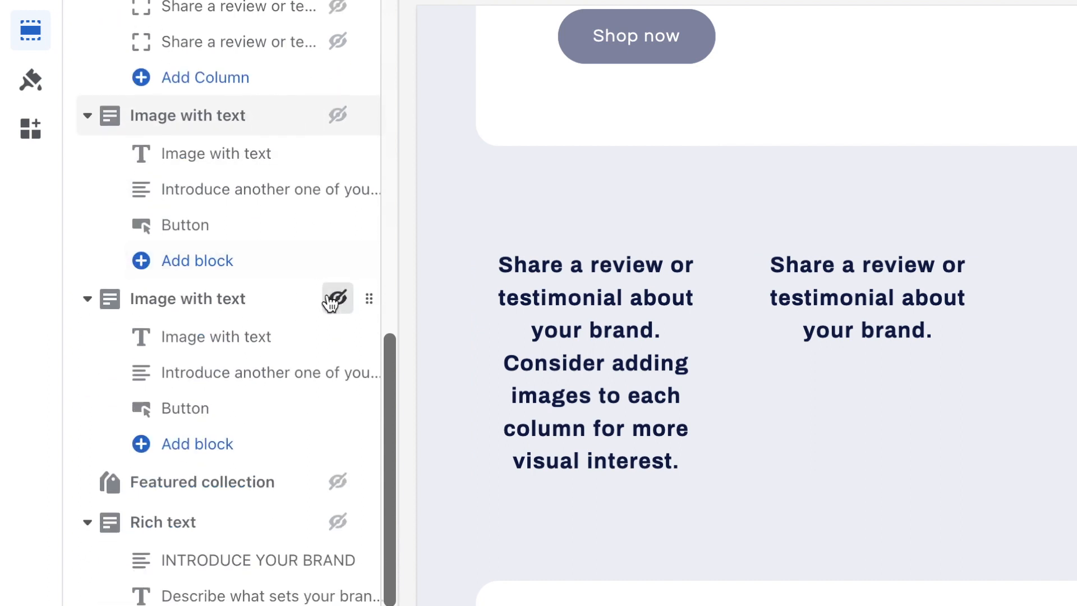
scroll(338, 302, "down", 3)
left_click(338, 317)
scroll(342, 315, "down", 3)
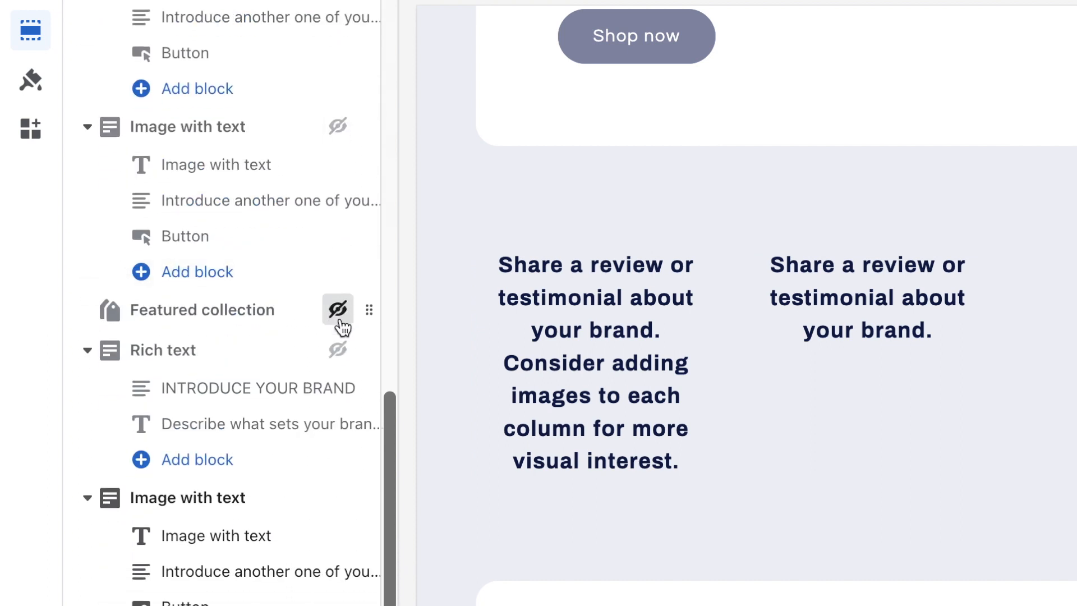
scroll(339, 286, "down", 1)
scroll(245, 384, "up", 10)
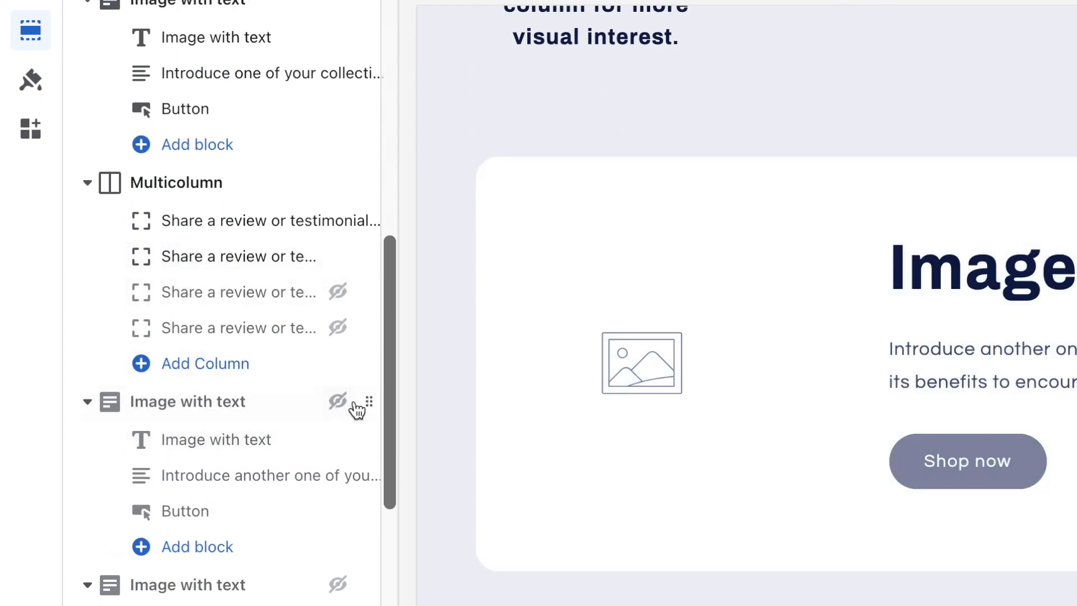
scroll(357, 404, "down", 10)
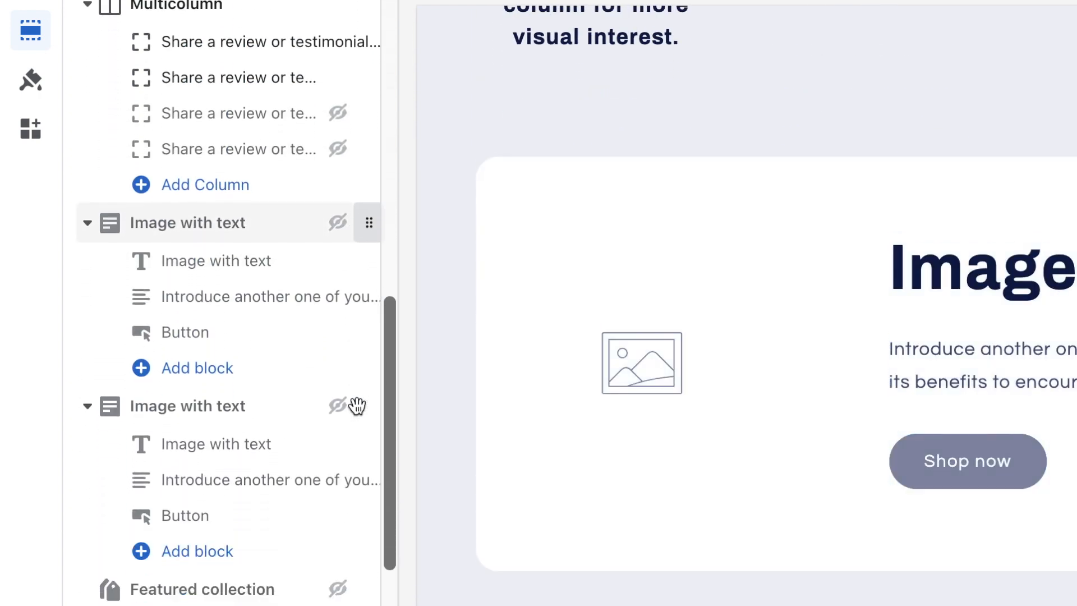
scroll(303, 465, "down", 4)
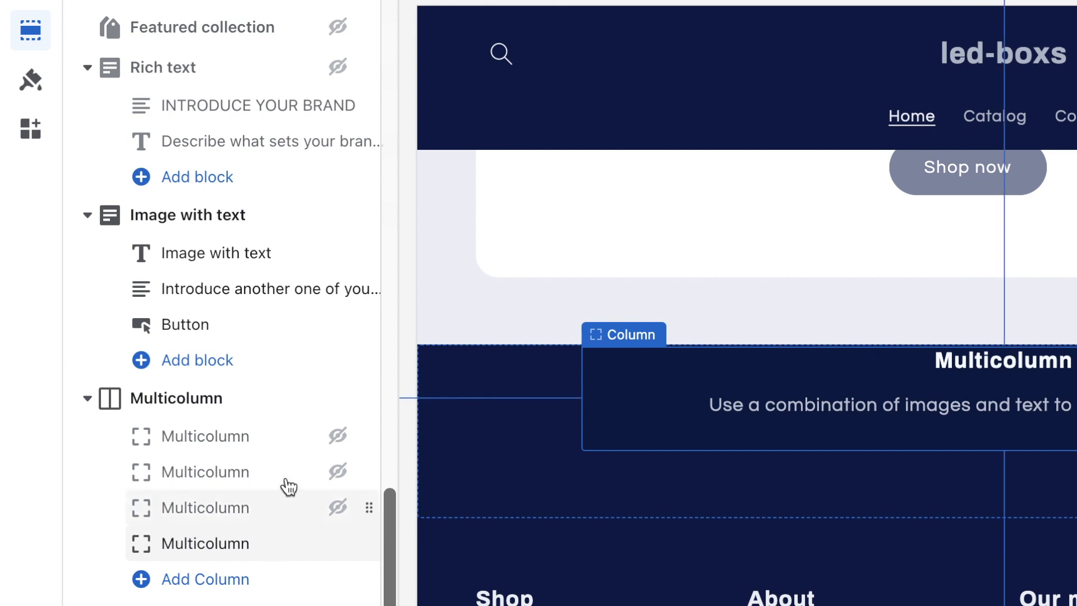
scroll(290, 538, "down", 2)
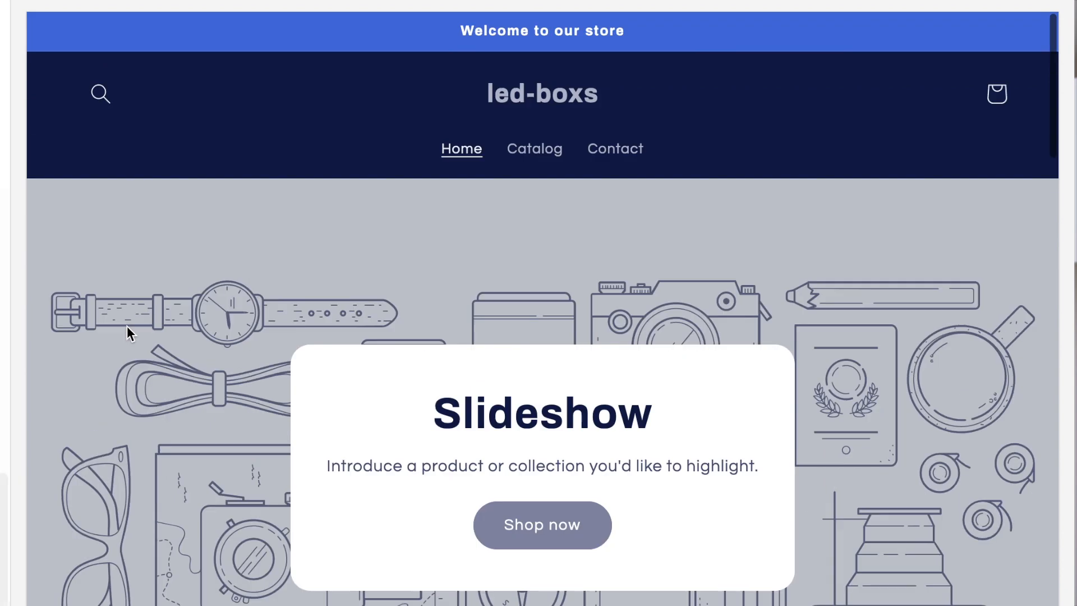
Step: Open the theme settings and select the Accent 2 colour for editing
scroll(349, 448, "down", 10)
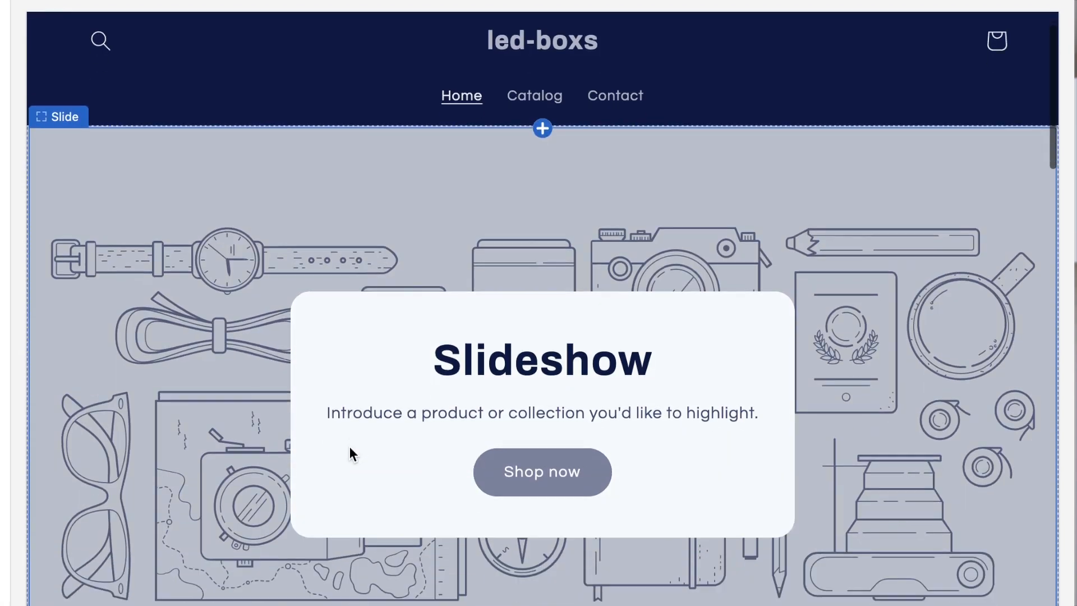
scroll(349, 446, "down", 15)
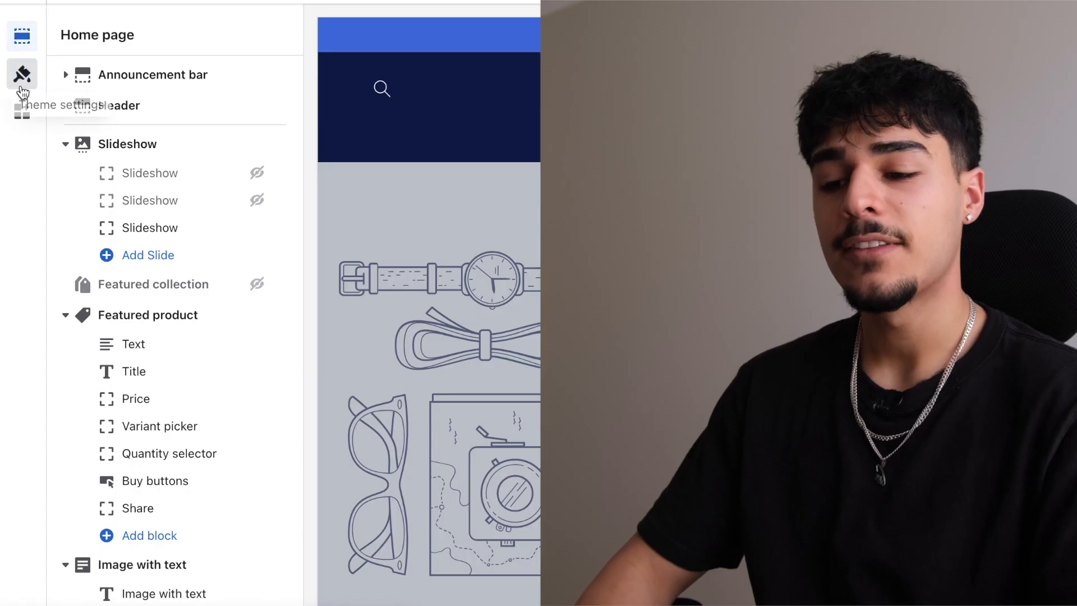
left_click(23, 90)
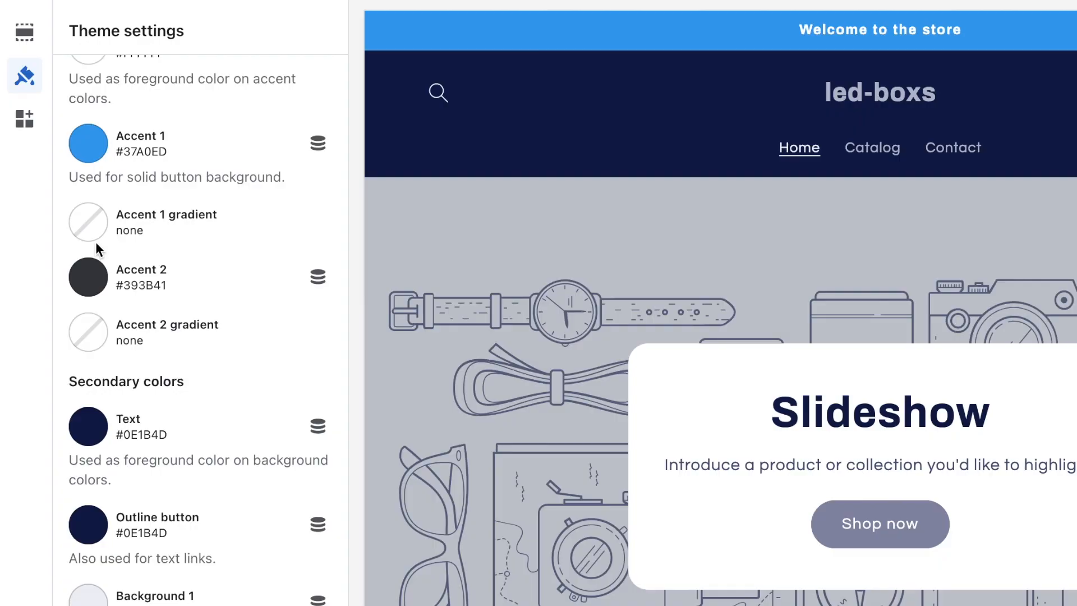
left_click(92, 277)
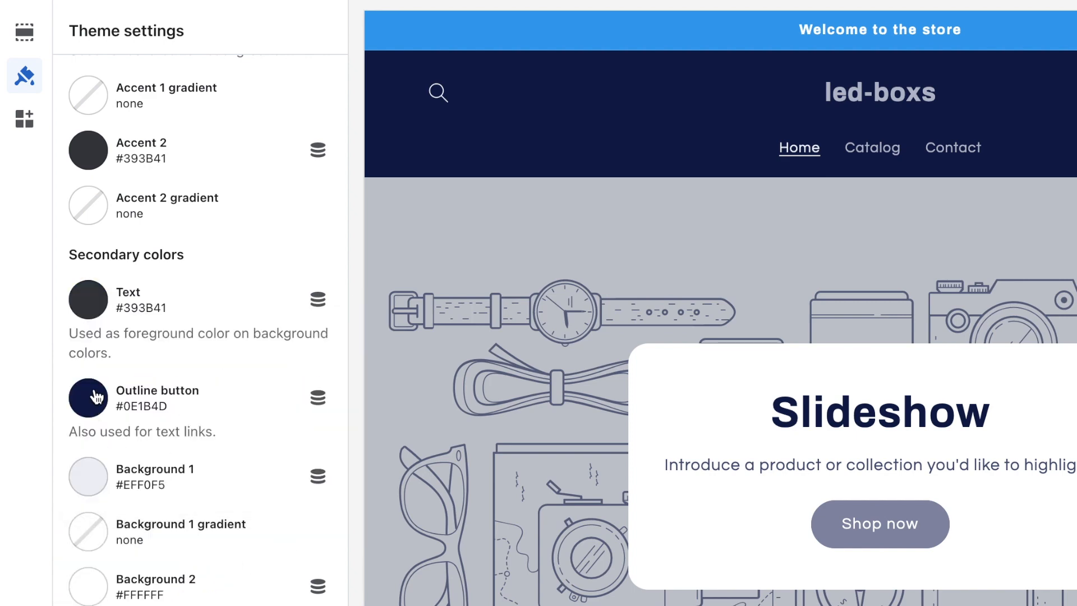
Step: Select the Outline button colour and start editing its hex value
left_click(96, 398)
left_click(145, 195)
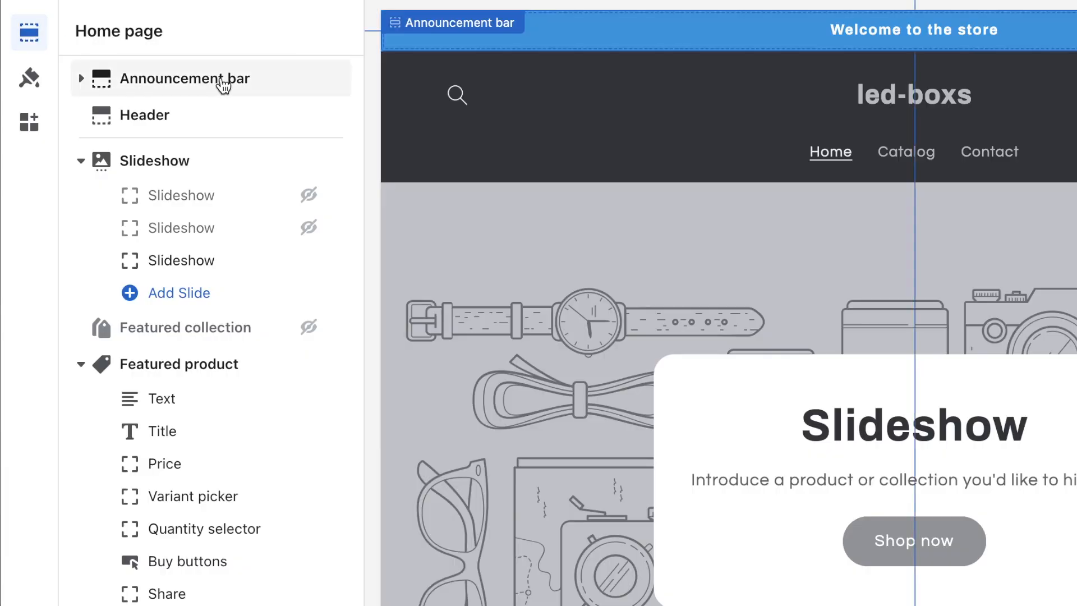
Step: Correct the announcement text to 'ENDING SOON: 60% OFF' and open the Header settings
left_click(223, 83)
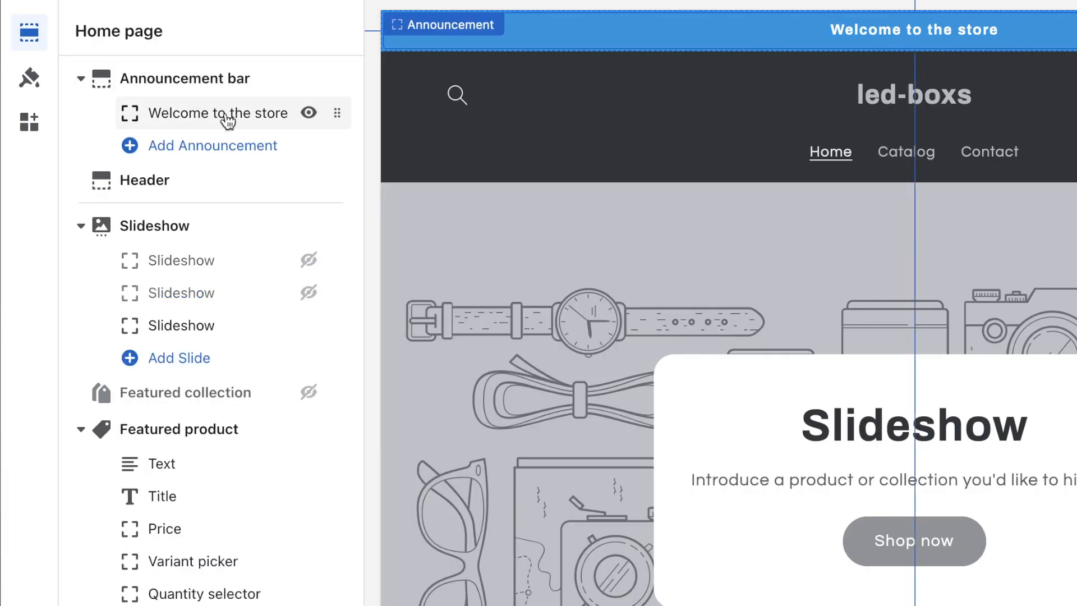
left_click(228, 117)
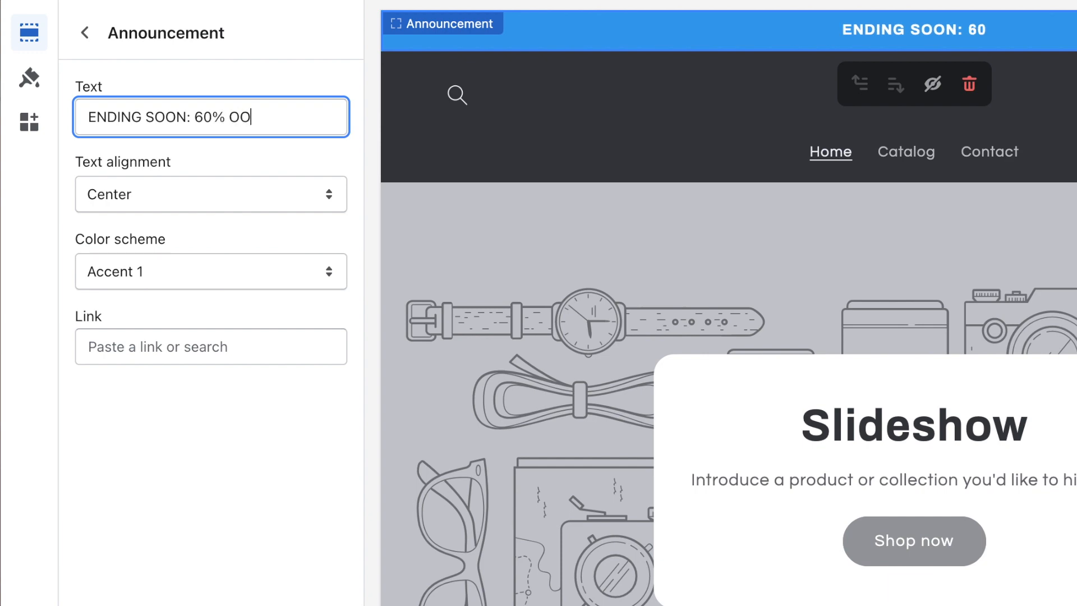
key("BackSpace")
type("FF")
left_click(84, 33)
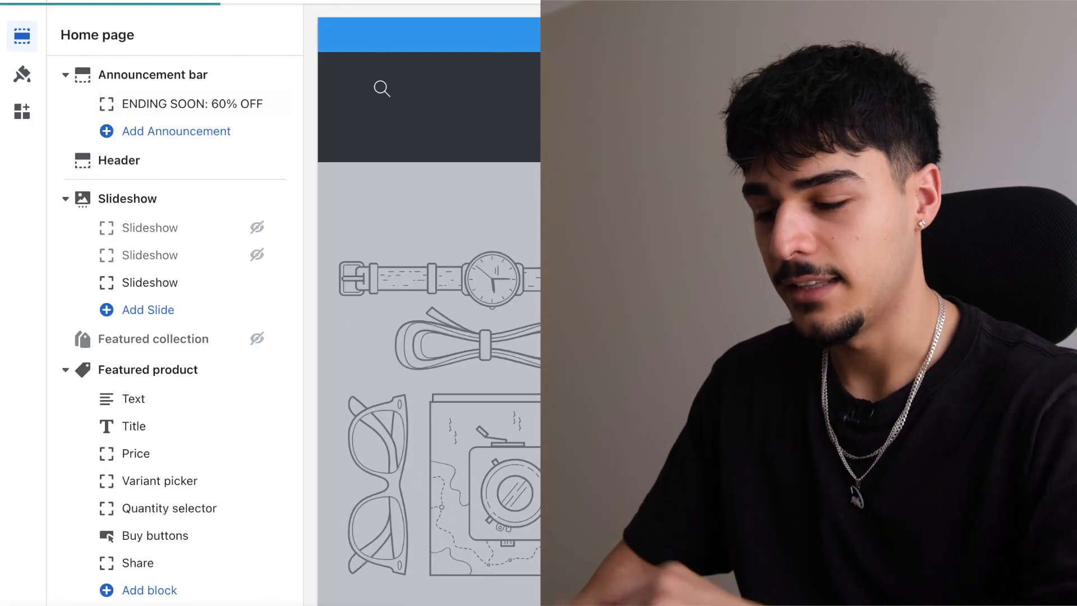
left_click(119, 160)
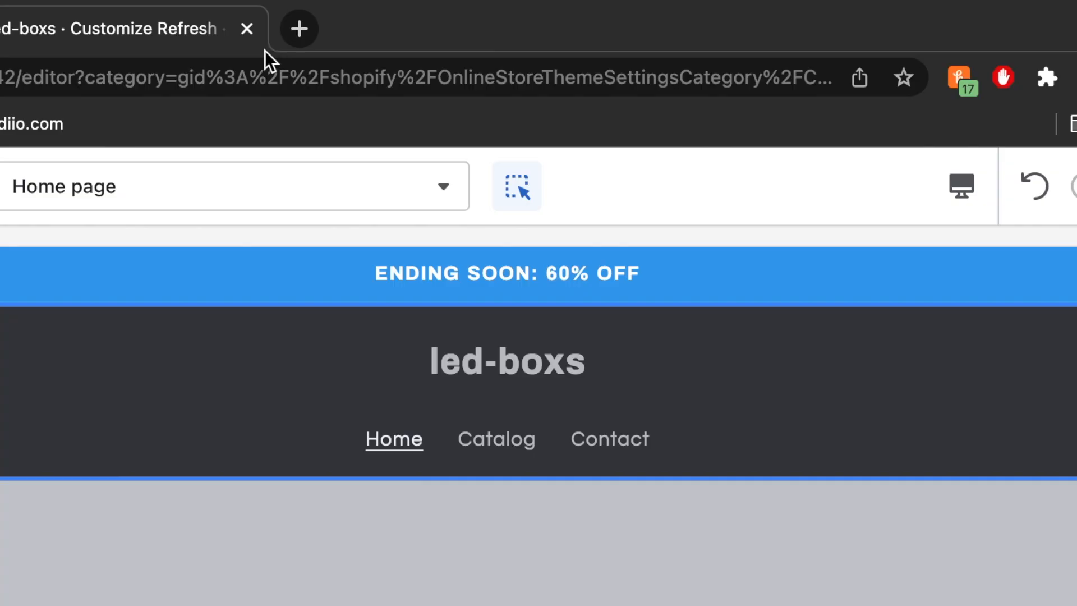
Step: Open a new browser tab and enter 'canva' in the address bar
left_click(288, 41)
type("canva")
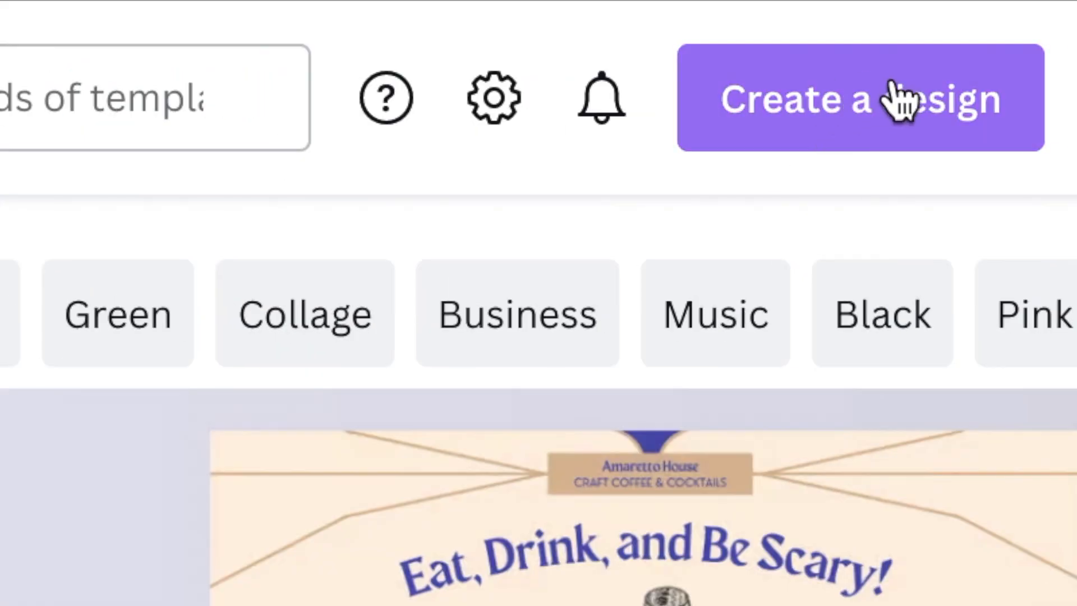
Step: Create a custom-size Canva design and add a square shape from Elements
left_click(858, 107)
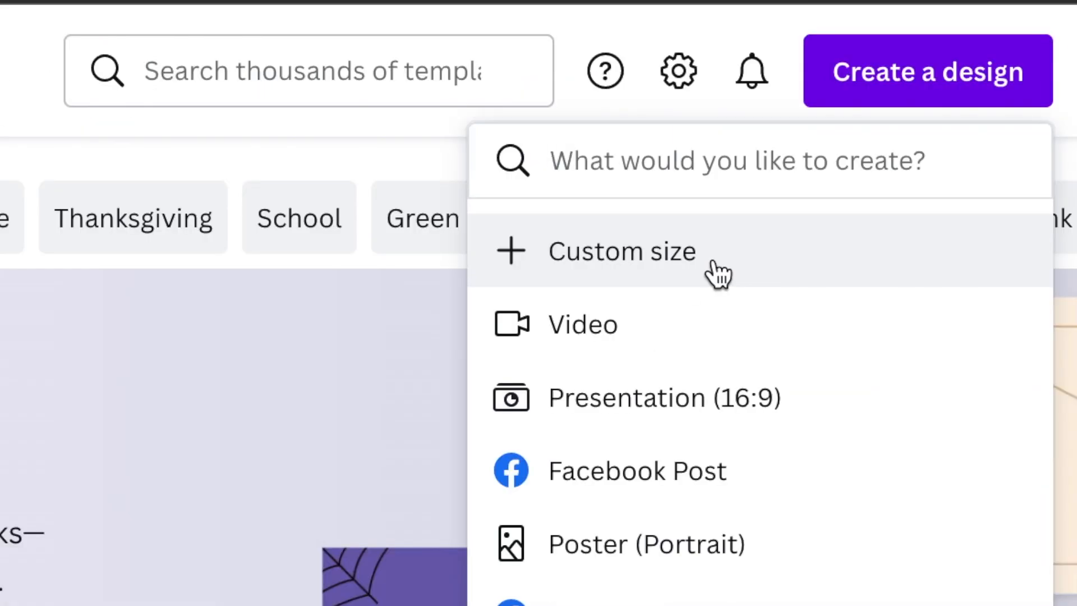
left_click(718, 275)
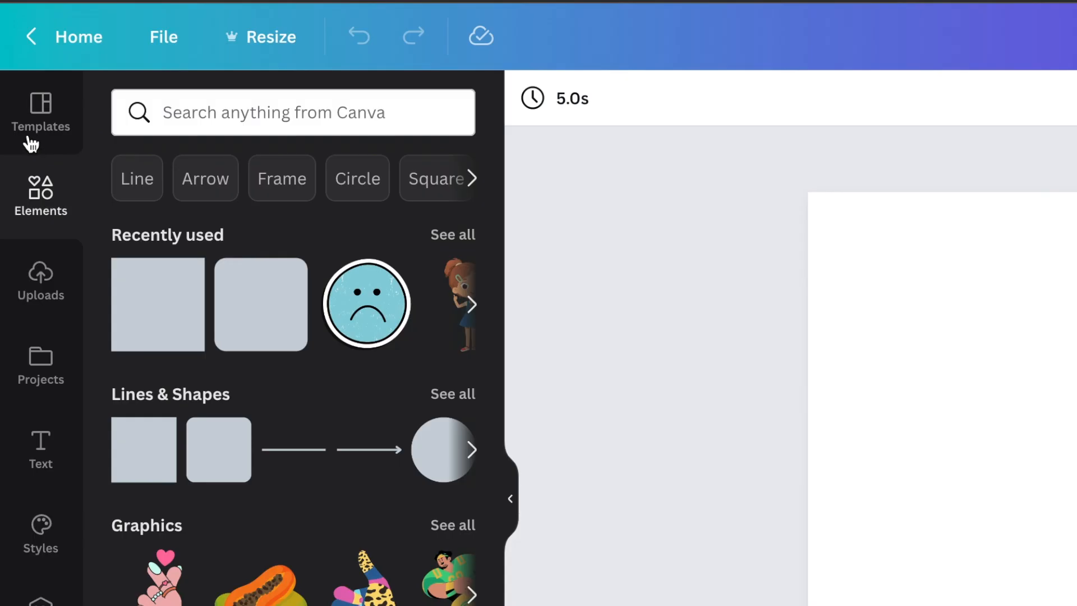
left_click(28, 138)
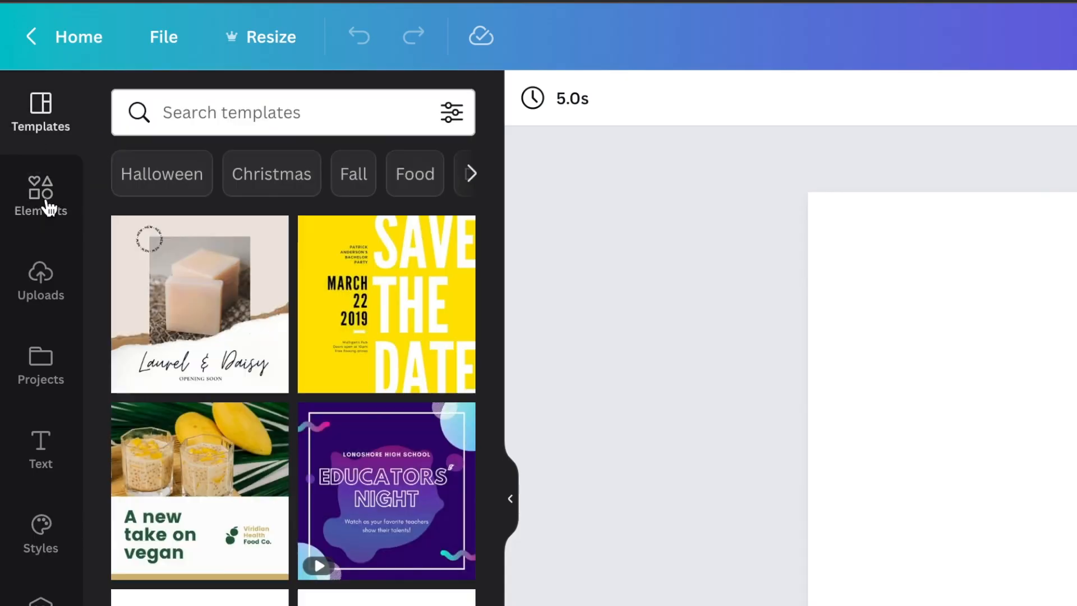
left_click(22, 211)
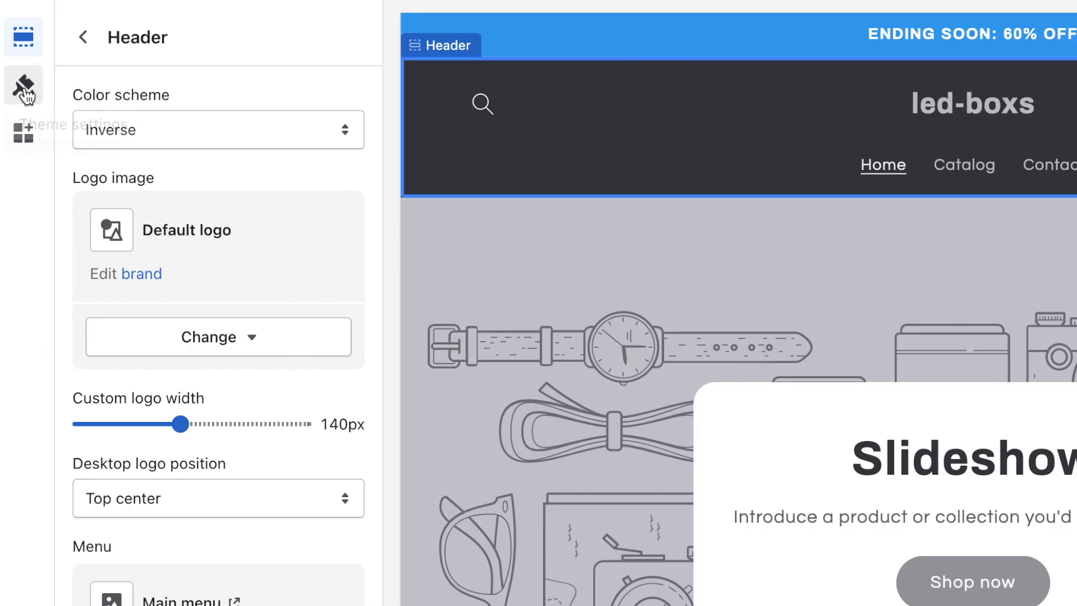
Step: Copy the Accent 2 hex from Shopify theme settings and open the square's fill colours
left_click(25, 96)
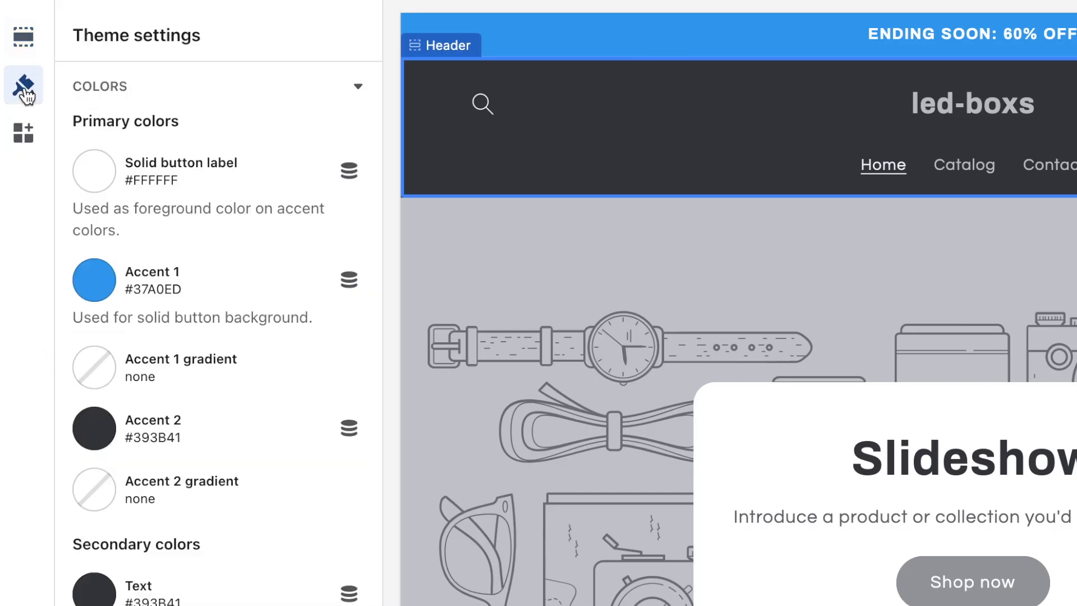
double_click(147, 433)
key("ctrl+c")
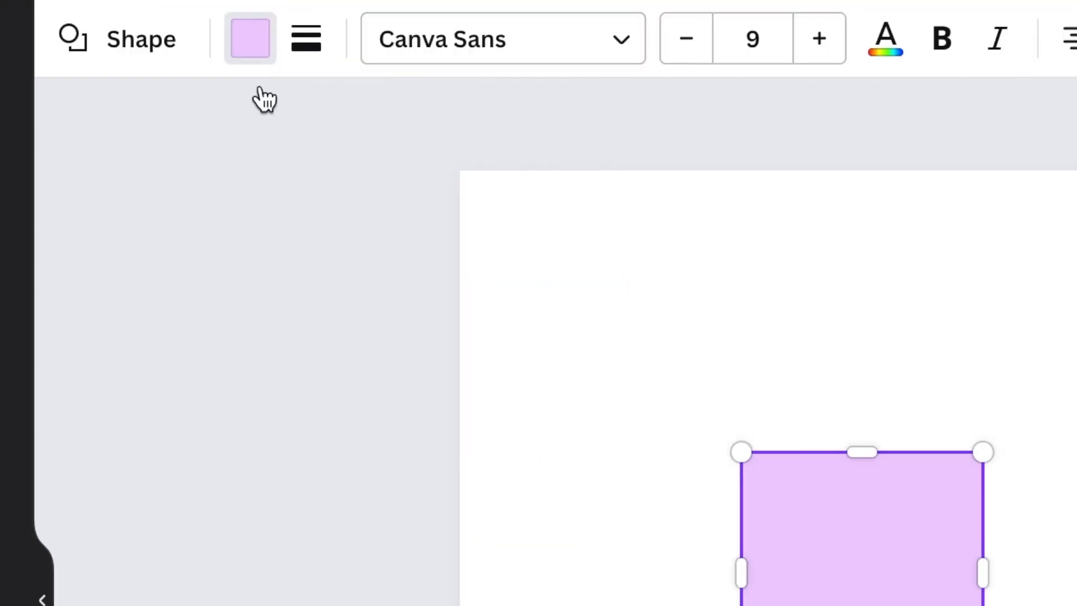
left_click(145, 17)
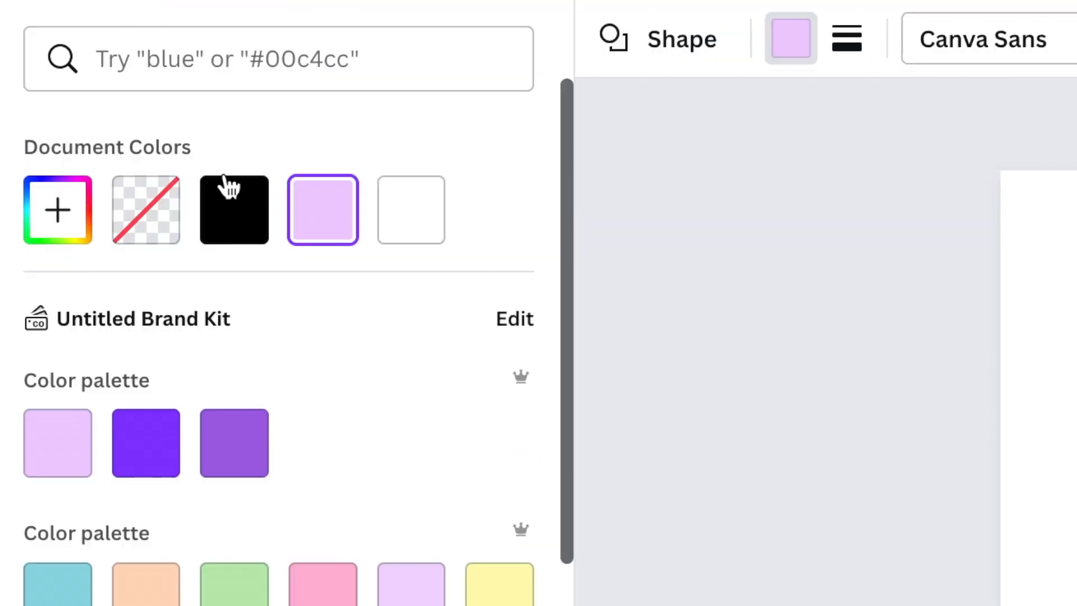
Step: Fill the square with dark grey #393B41 and stretch it to cover the whole page
left_click(251, 75)
key("ctrl+v")
left_click(59, 202)
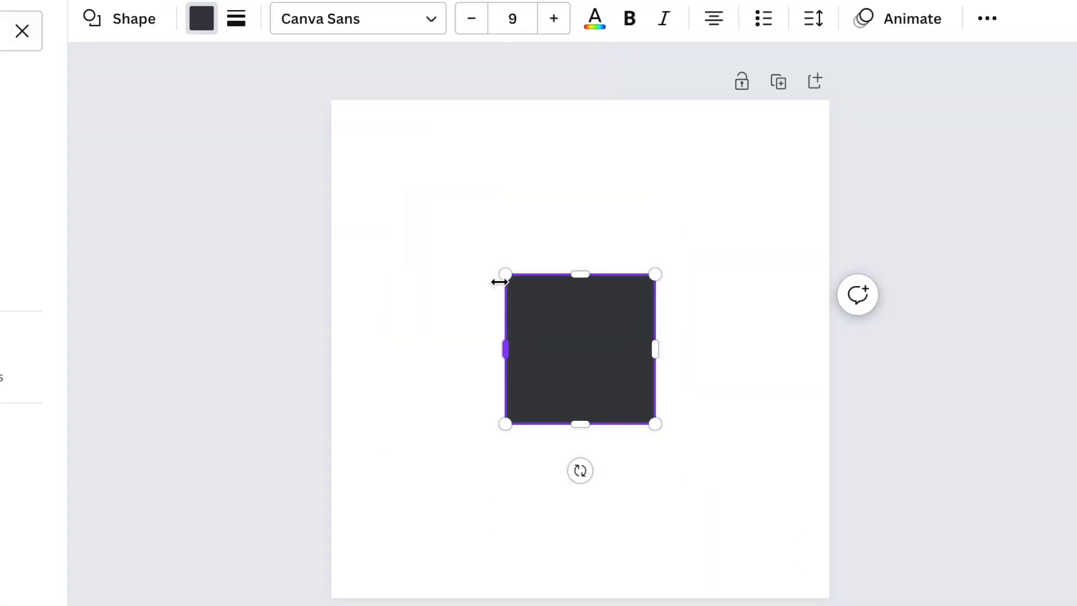
left_click_drag(474, 244, 286, 86)
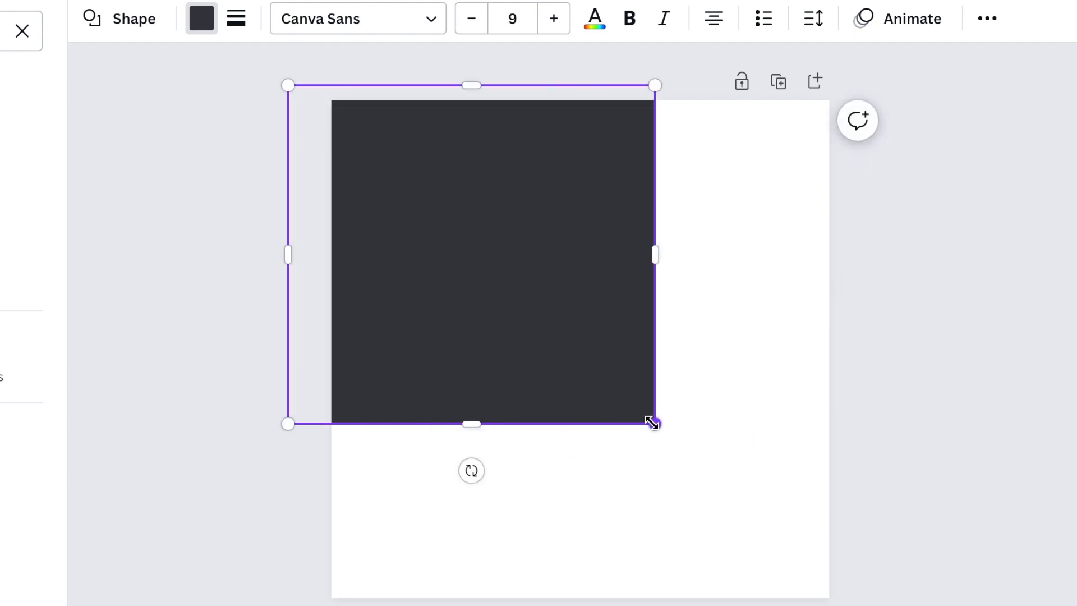
left_click_drag(652, 423, 991, 605)
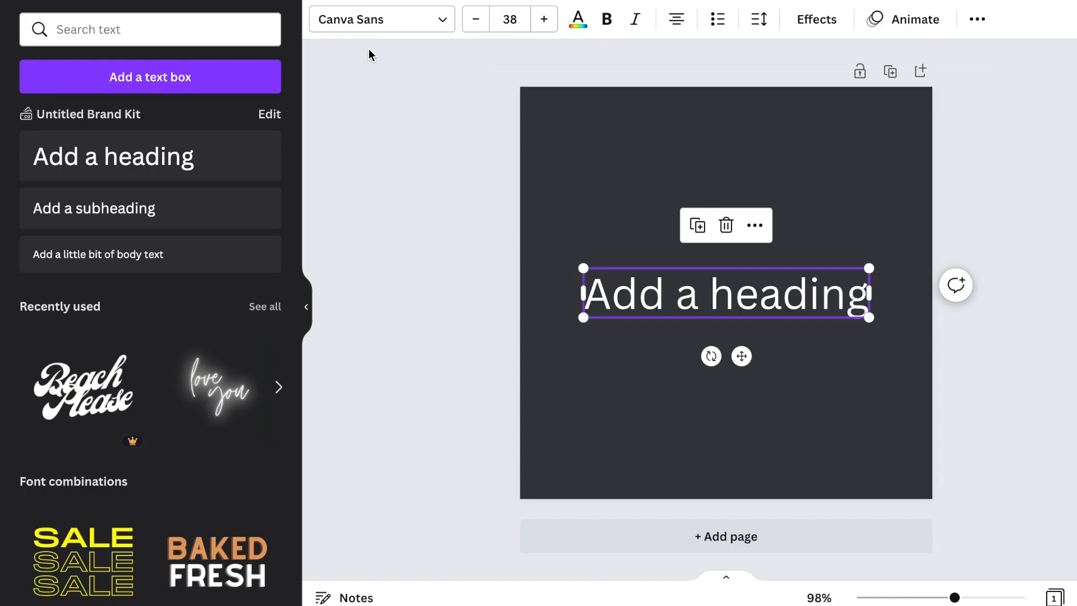
left_click(427, 31)
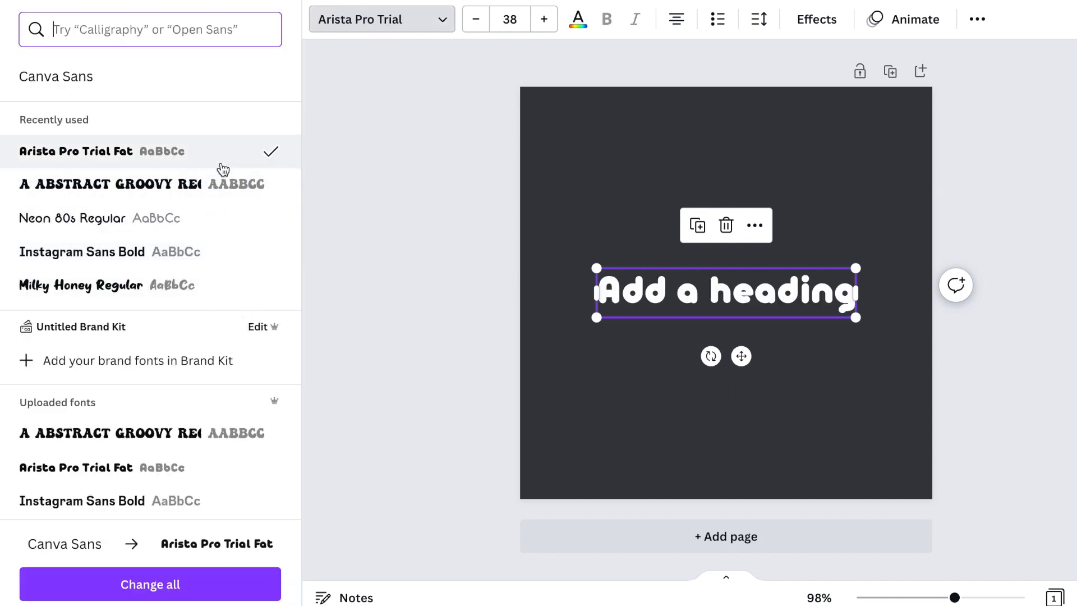
Step: Type LEDBOXS as the heading, colour it Accent 1 blue #37A0ED, and screenshot it
key("Return")
type("L")
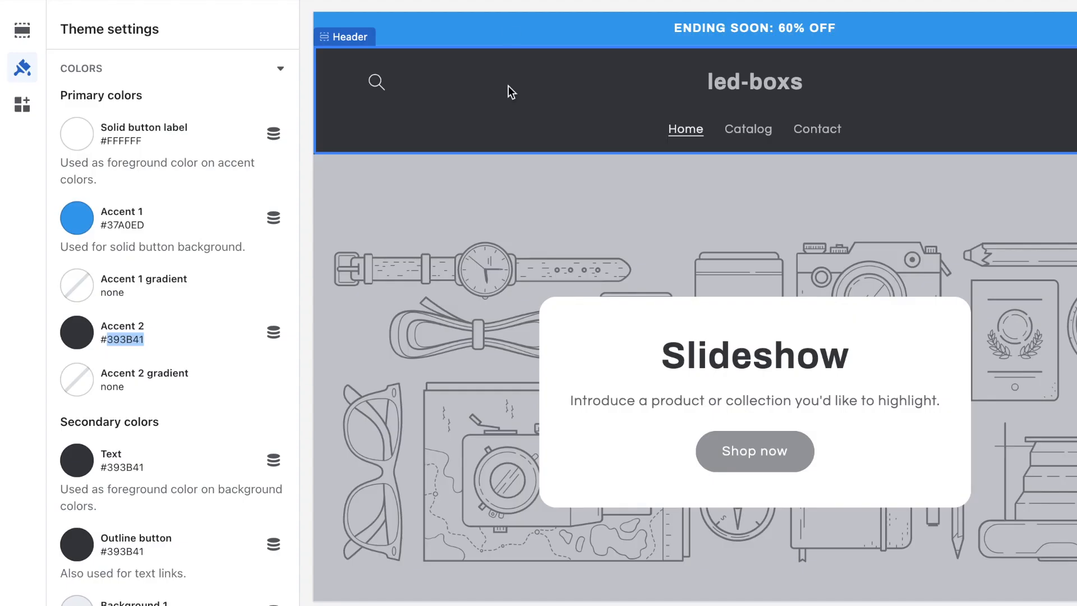
double_click(132, 227)
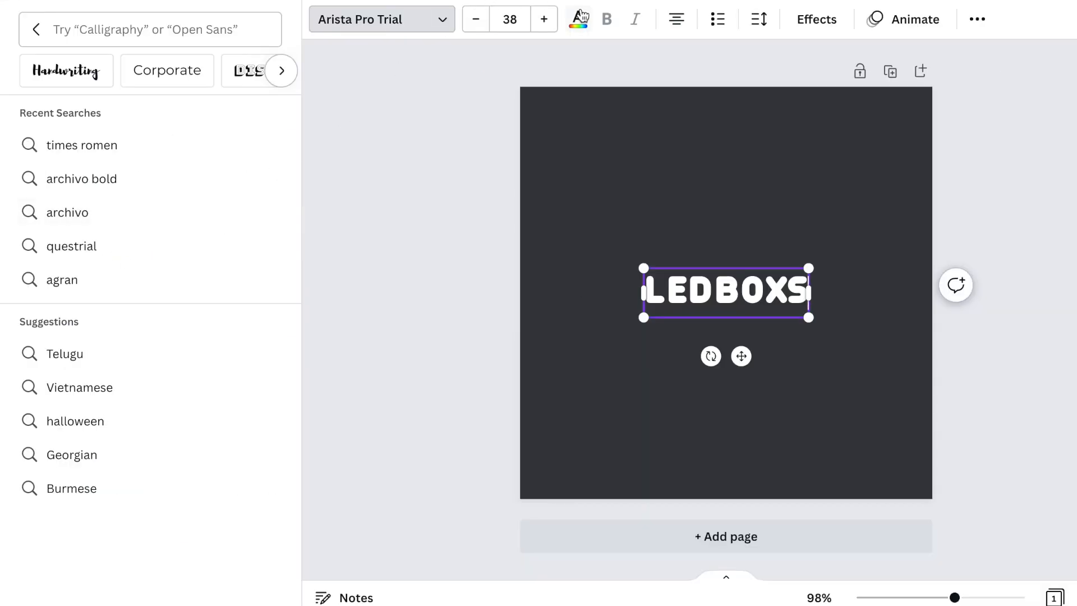
left_click(580, 20)
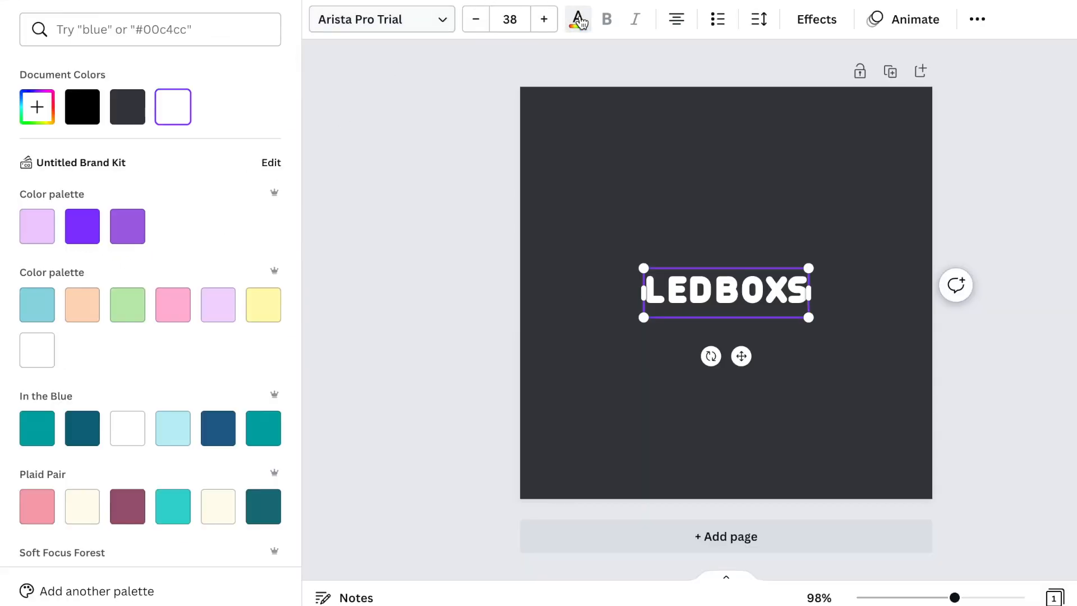
left_click(152, 30)
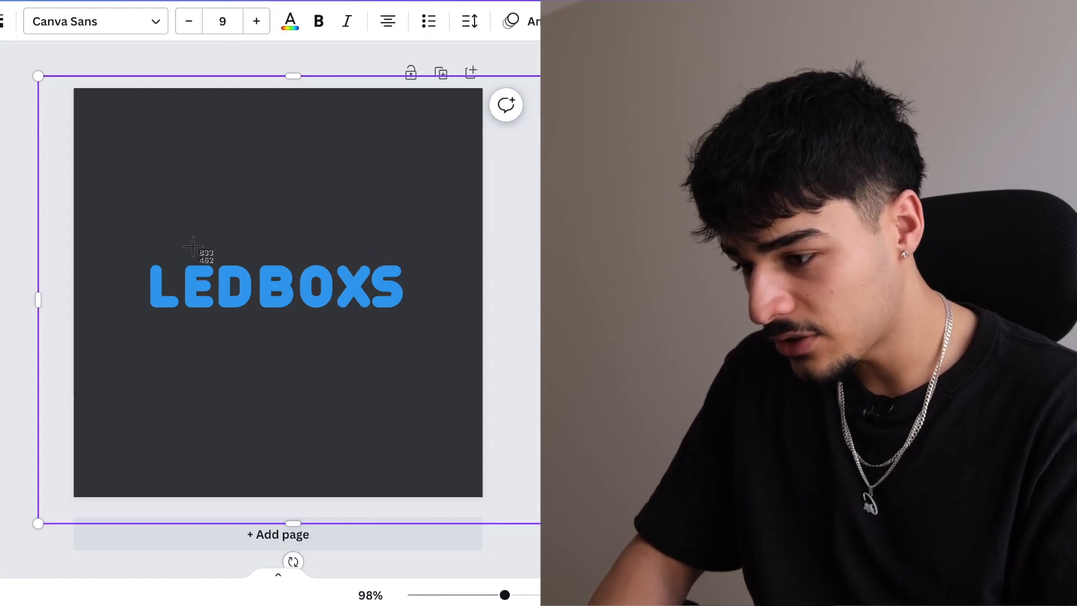
left_click_drag(140, 255, 159, 269)
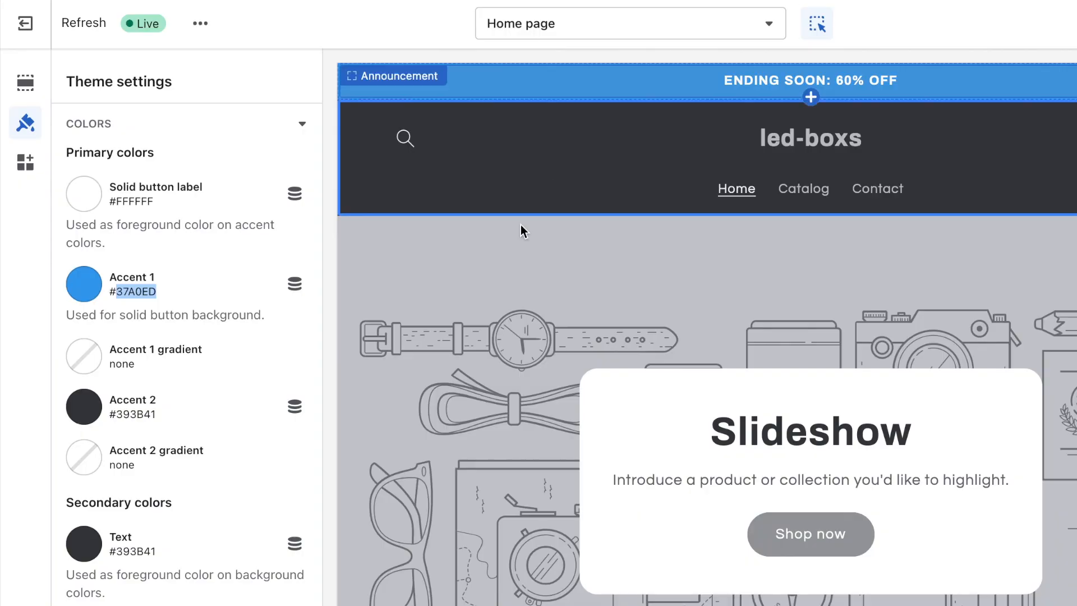
Step: Upload the LEDBOXS screenshot as the header logo image, set to 250px wide
left_click(25, 95)
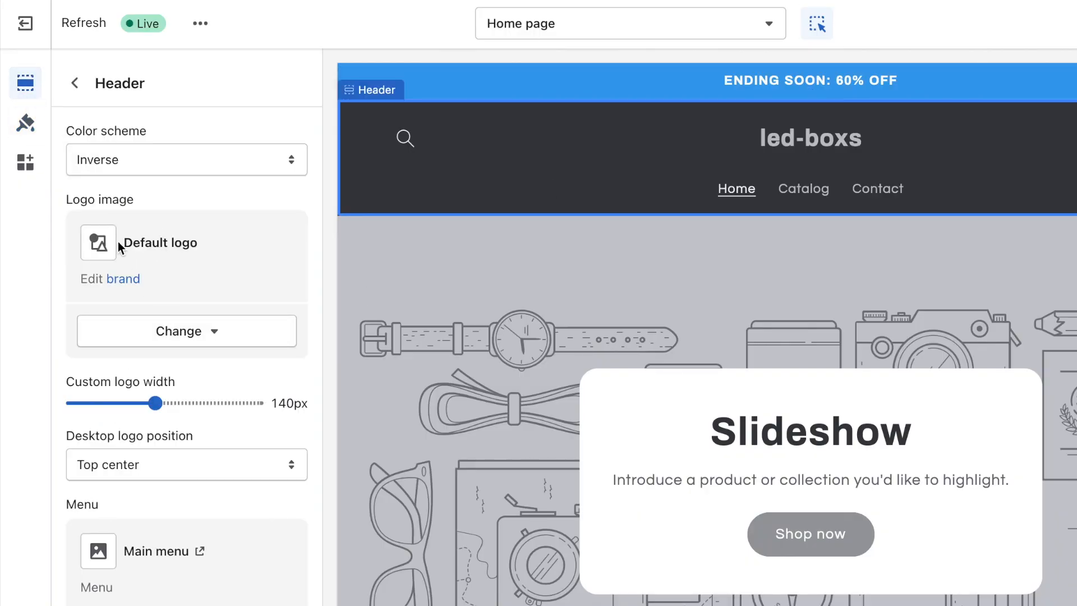
left_click(194, 452)
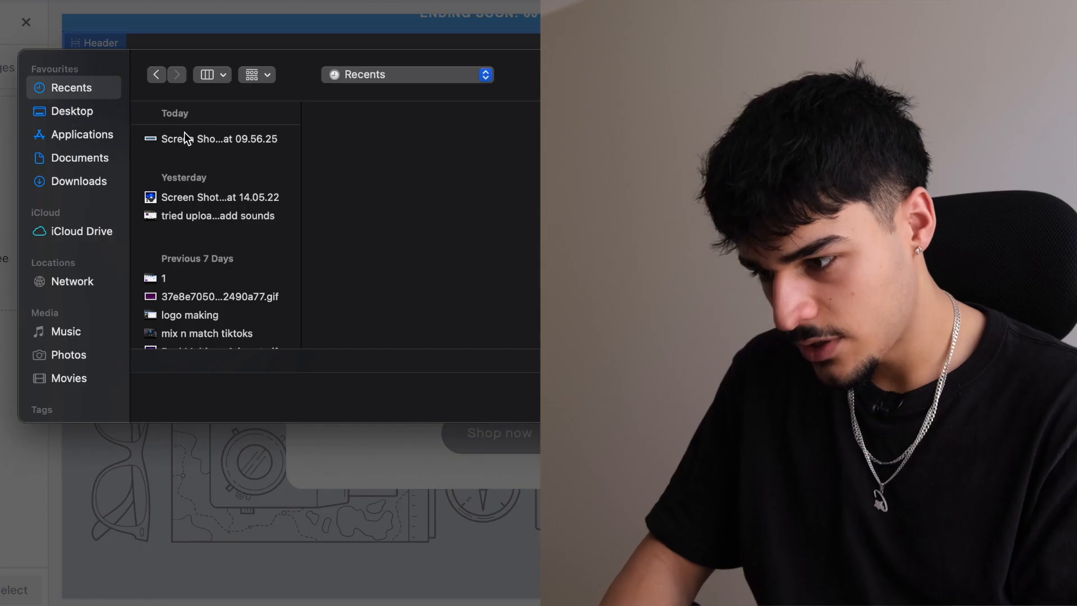
left_click(185, 135)
key("Return")
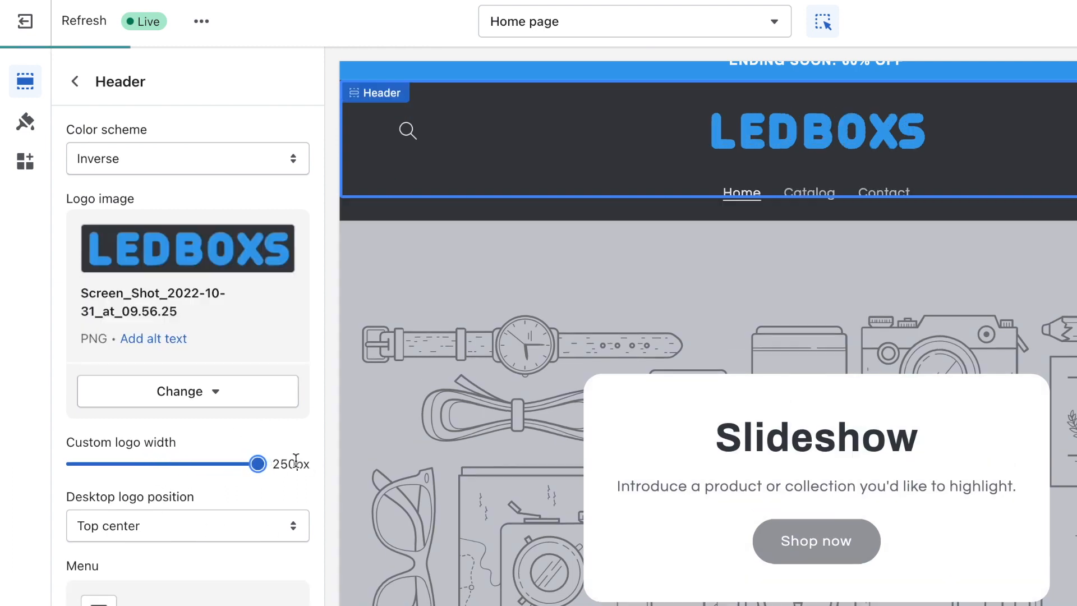
scroll(1004, 317, "up", 1)
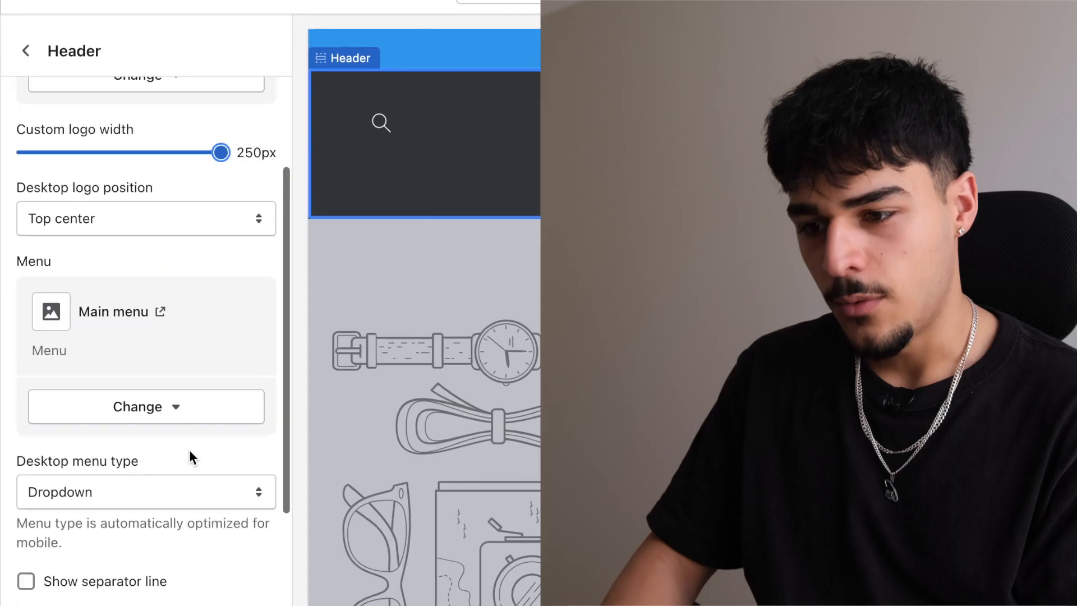
scroll(190, 449, "up", 5)
left_click(26, 50)
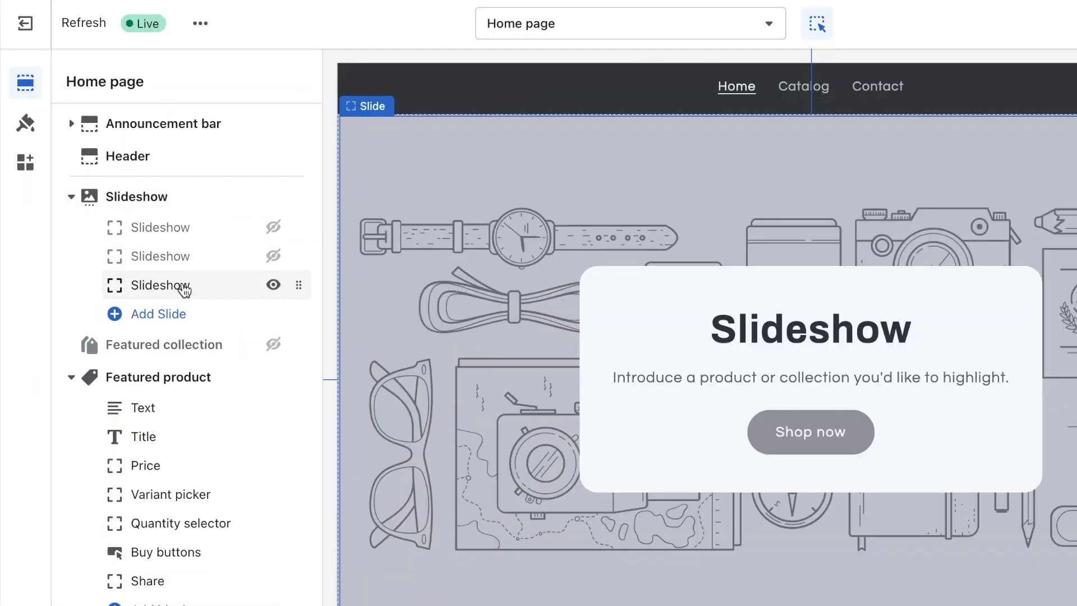
Step: Set the slide's background to the purple-stars galaxy star projector image
left_click(185, 288)
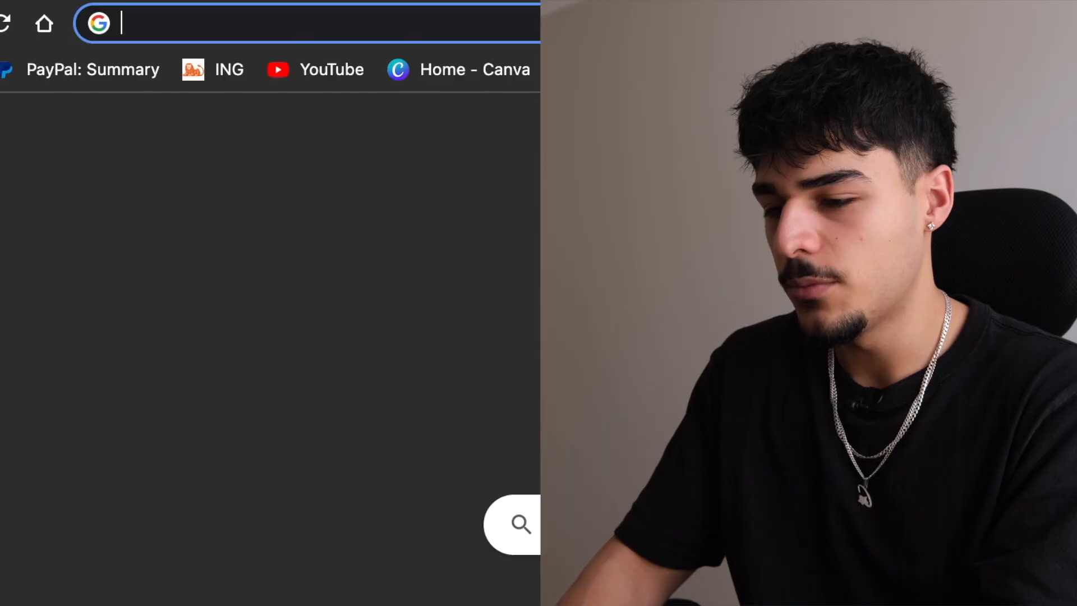
type("galaxy star projec")
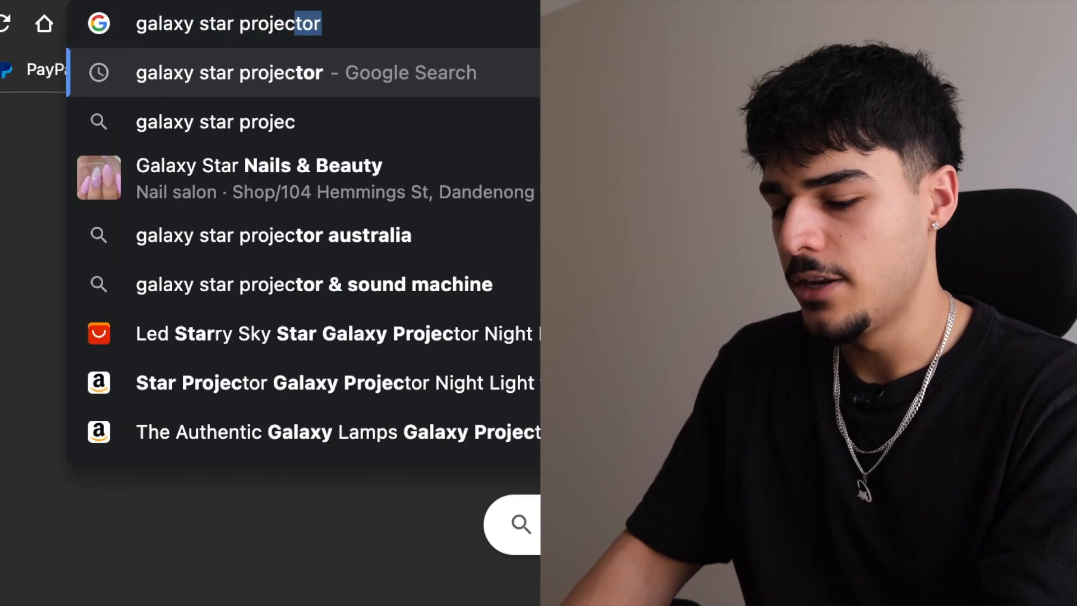
type("tor gifs")
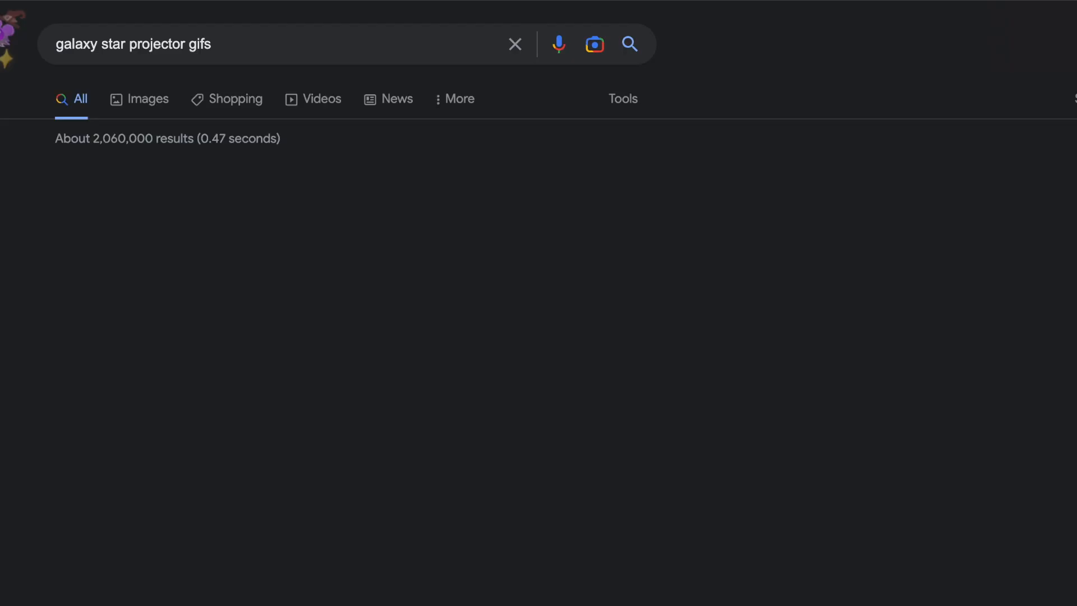
left_click(339, 353)
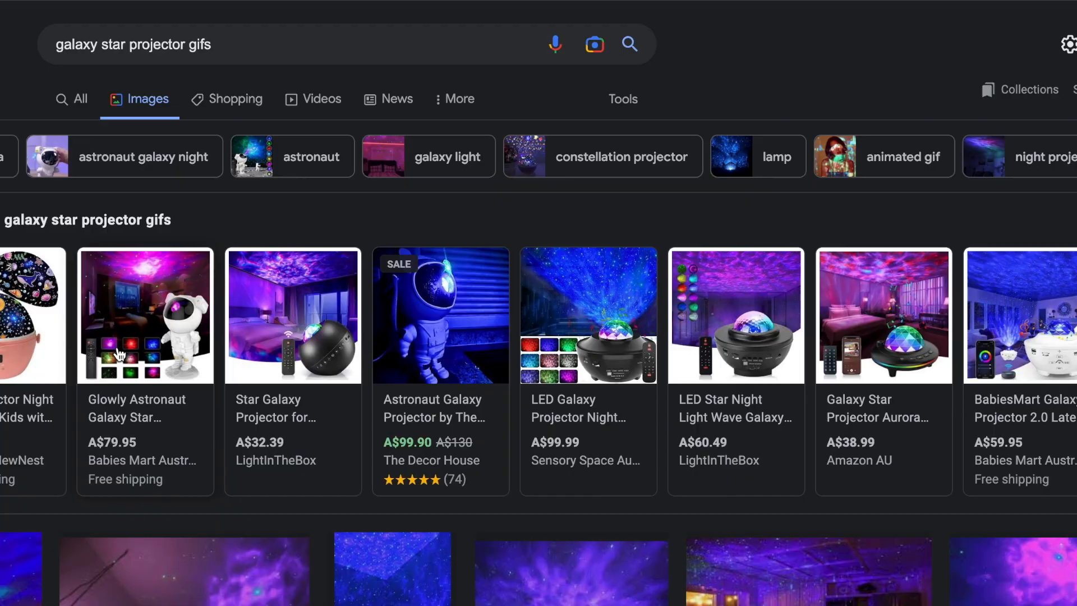
scroll(352, 458, "down", 5)
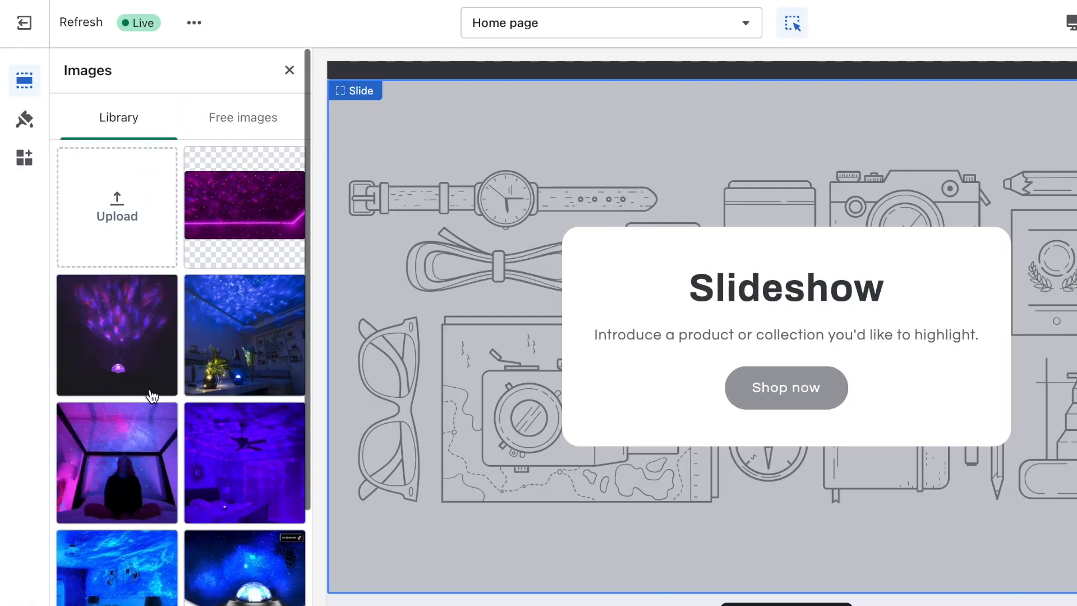
left_click(149, 421)
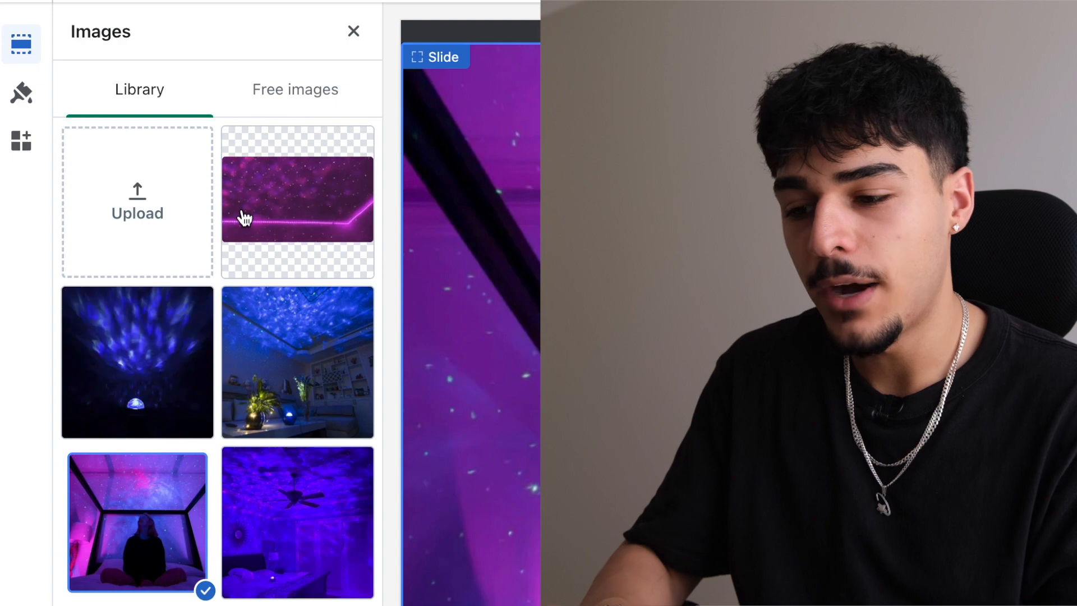
left_click(218, 204)
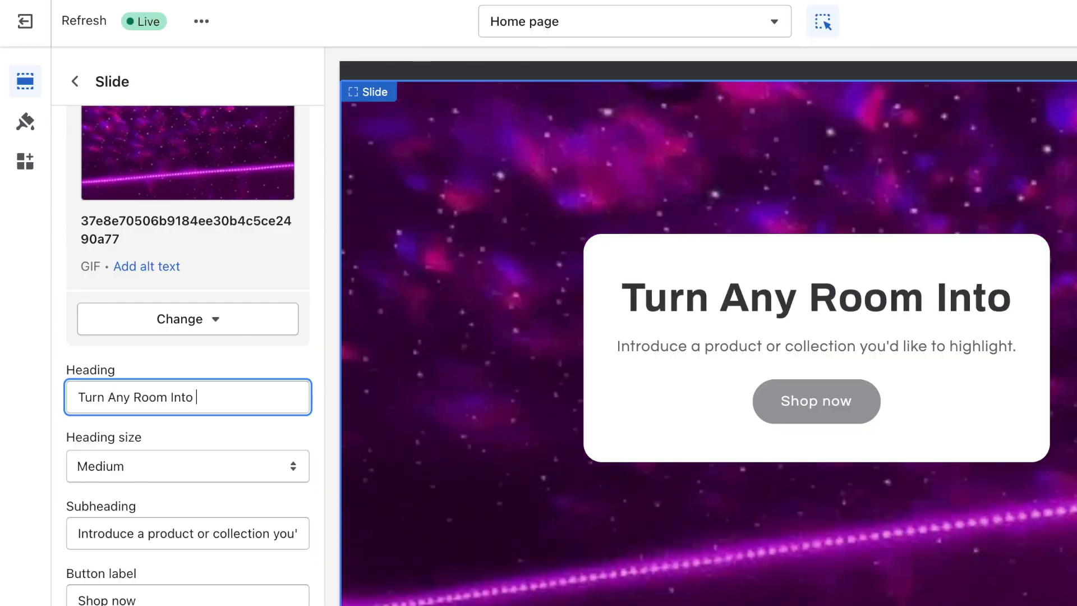
Step: Head the slide 'Turn Any Room Into Your Own Personal Galaxy', clear its subheading, and label the button BUY NOW
type("ur Own PErsona")
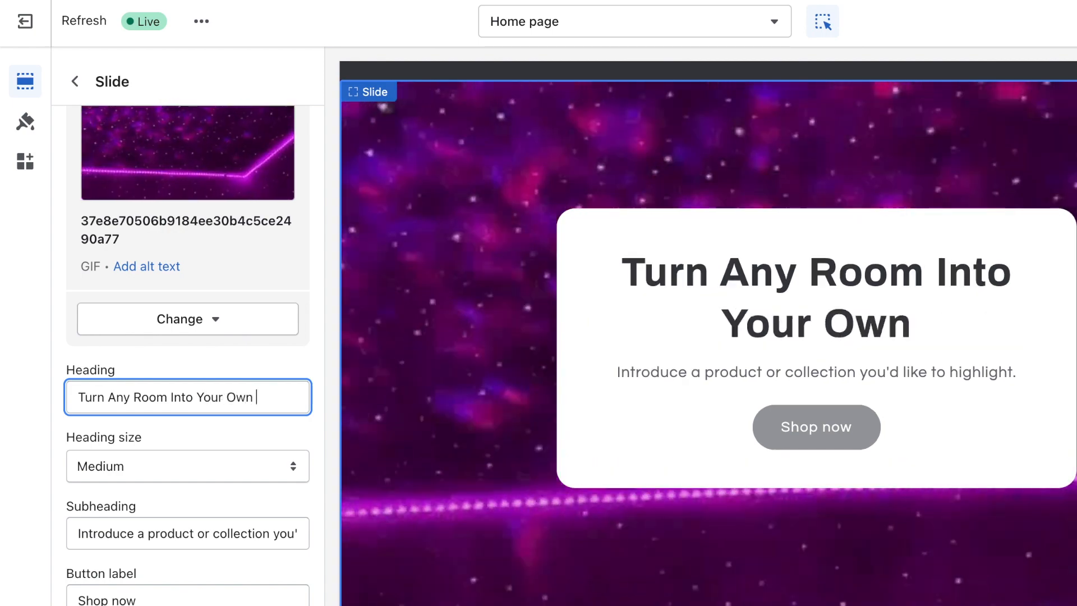
type("l Galax")
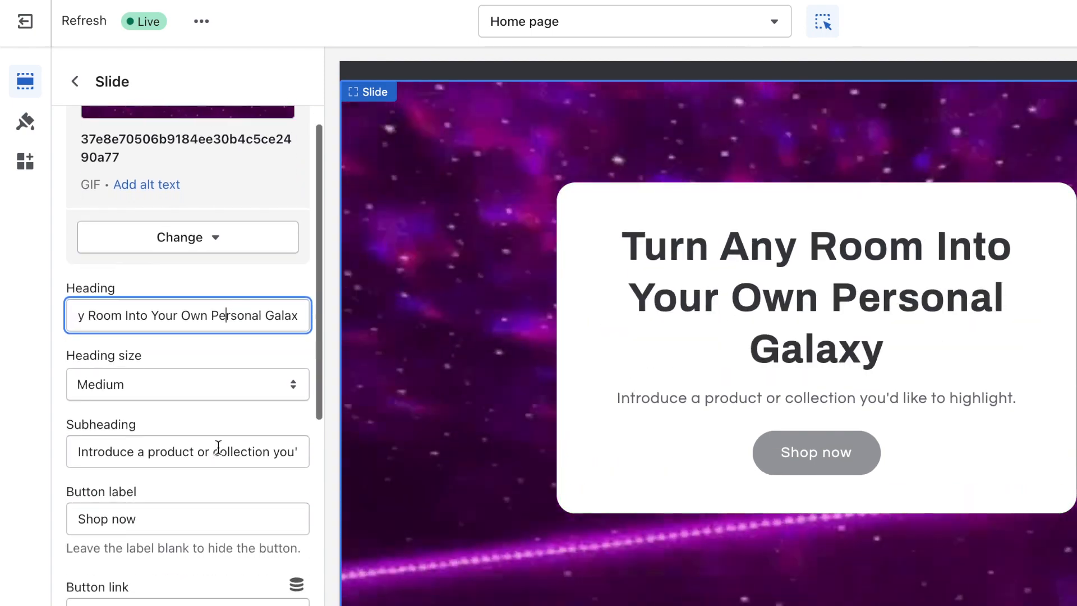
triple_click(218, 447)
key("BackSpace")
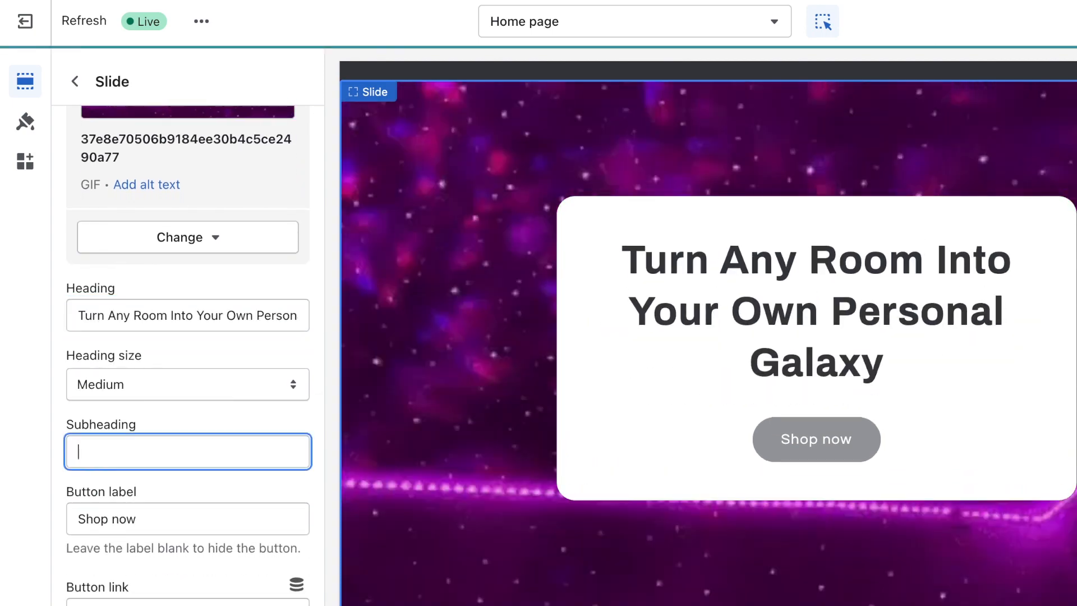
scroll(153, 446, "down", 2)
triple_click(153, 446)
type("BU")
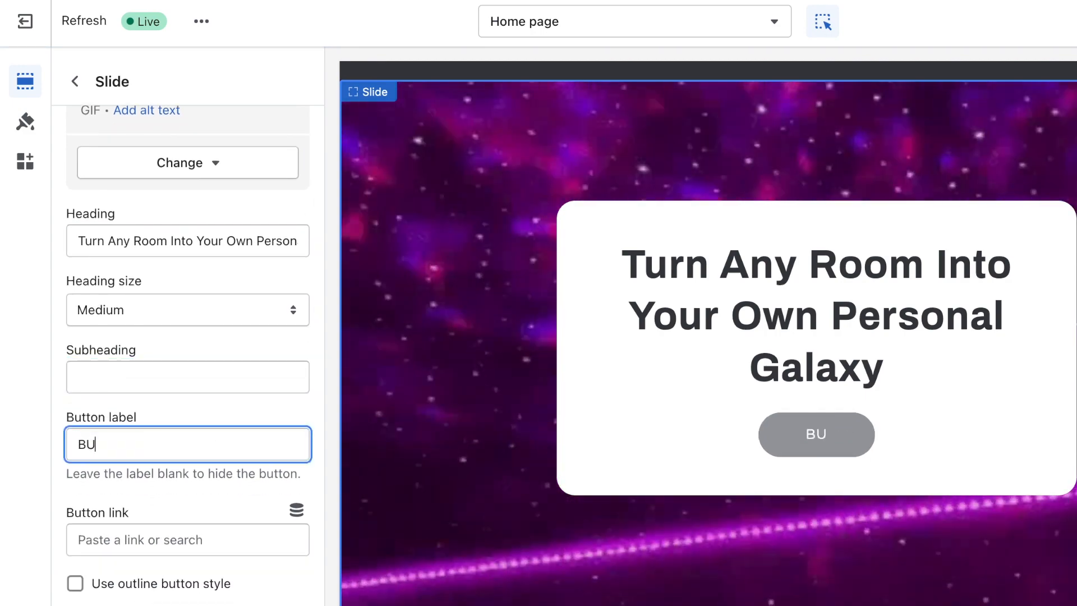
type("Y NOW")
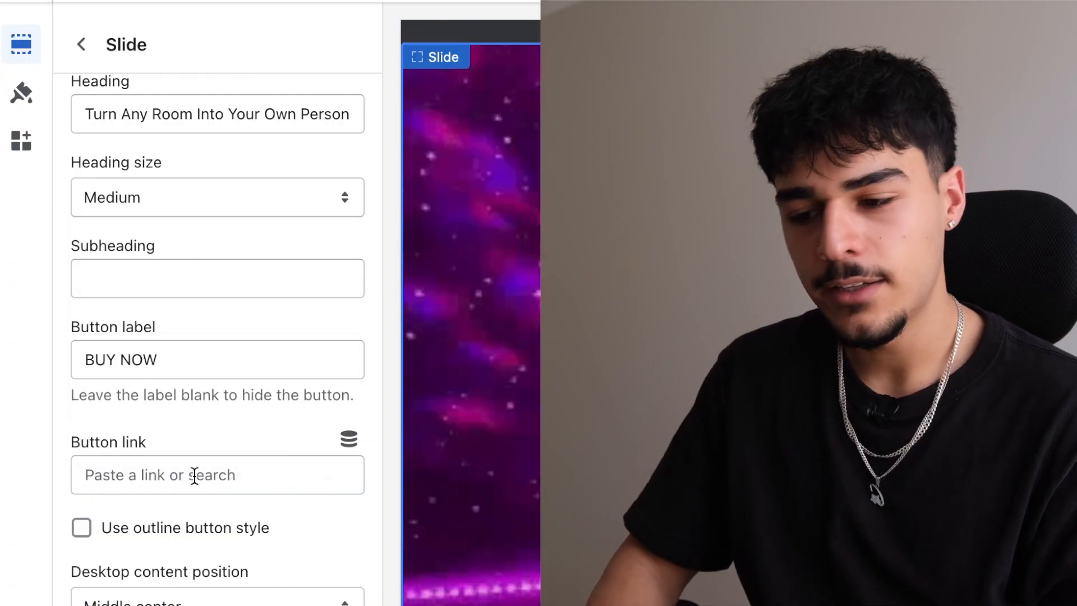
Step: Look for a product for the slide button, then title a new product GALAXY PROJECTOR
left_click(195, 475)
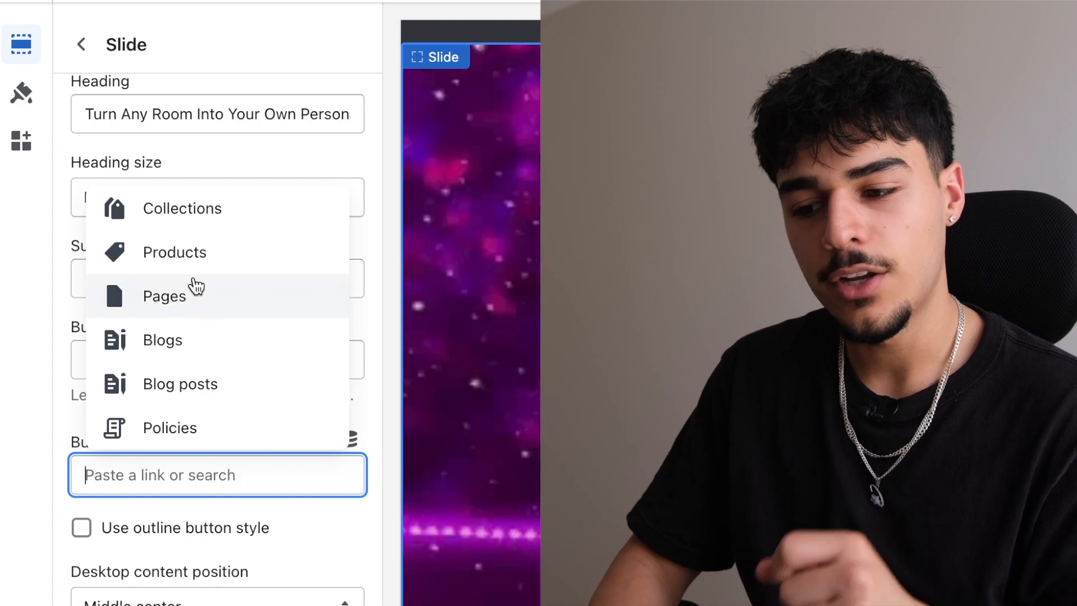
left_click(199, 267)
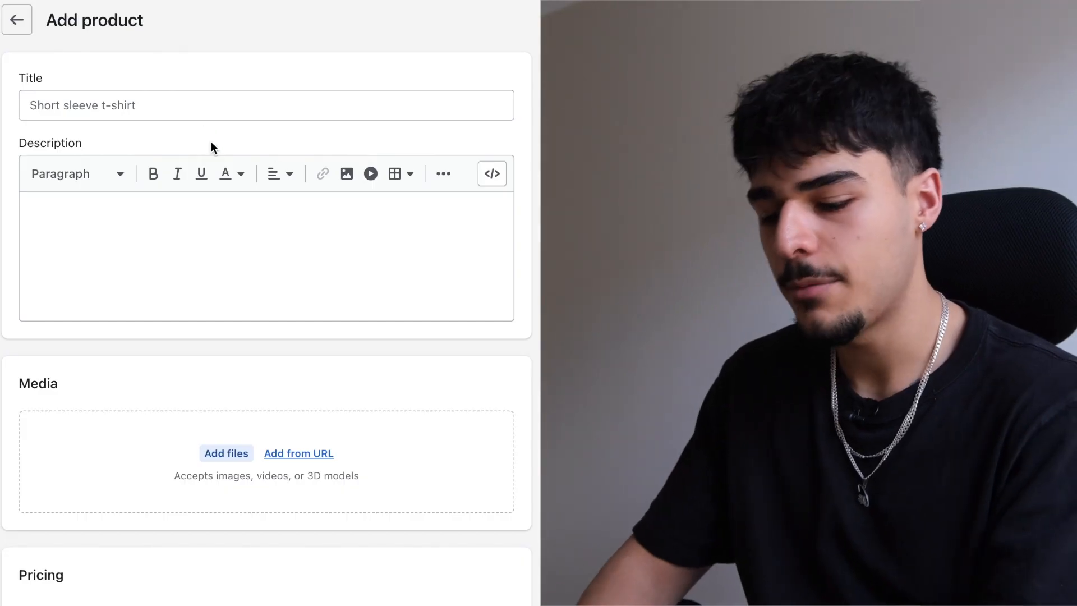
left_click(212, 106)
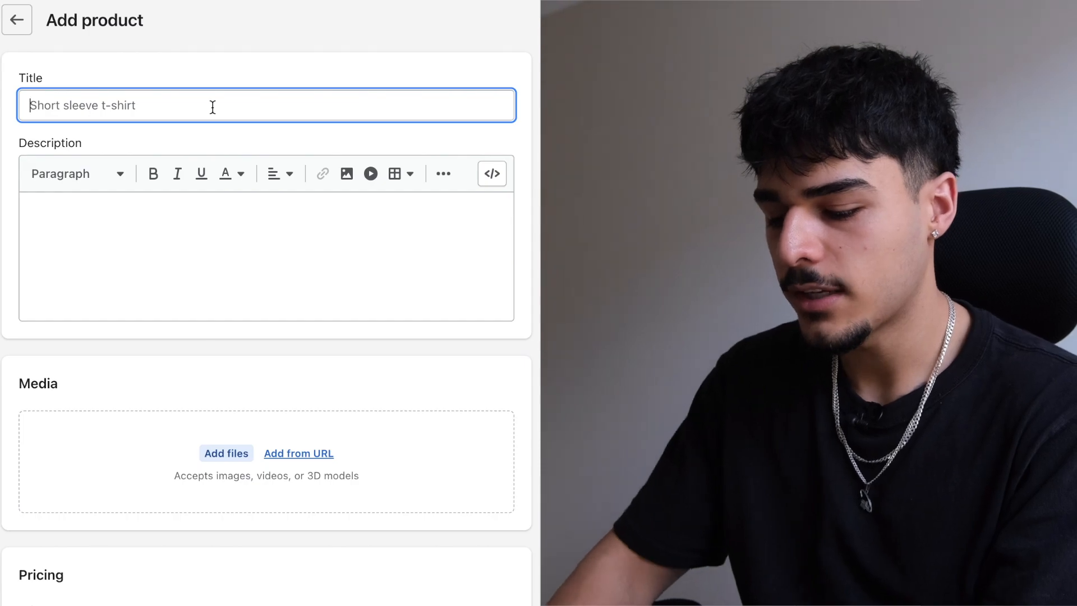
type("GALAXY PROJECTOR")
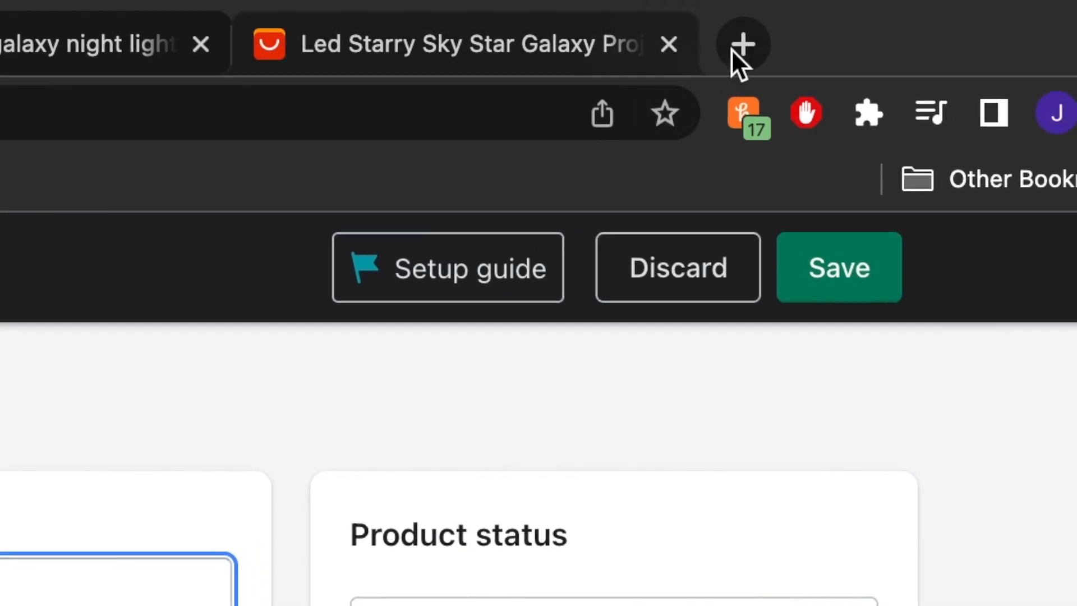
left_click(732, 51)
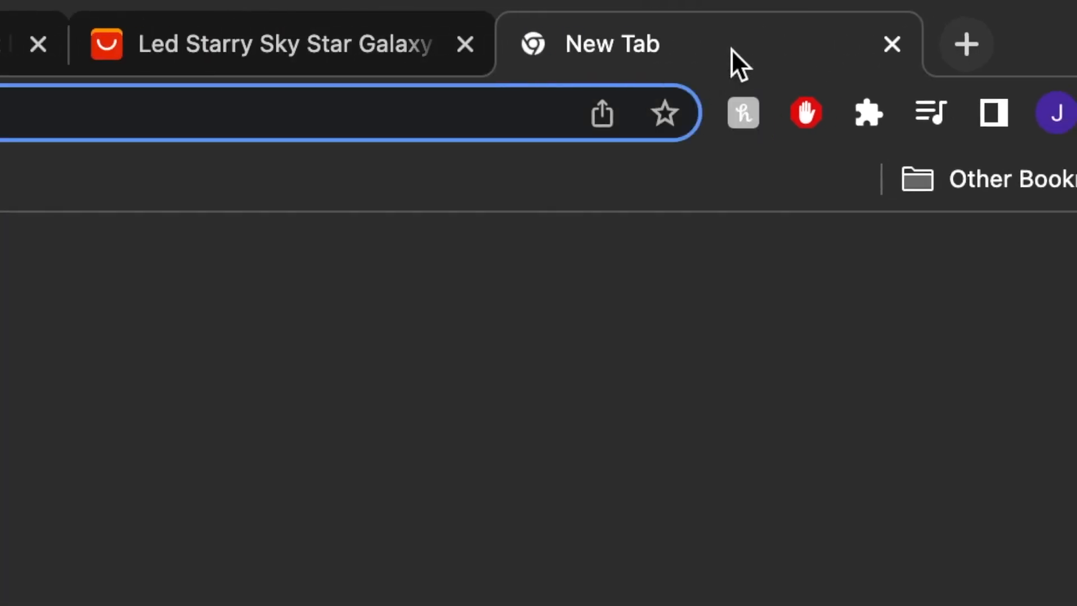
Step: Copy the ™ symbol from a web search so the title reads GALAXY PROJECTOR ™
type("tm")
key("Return")
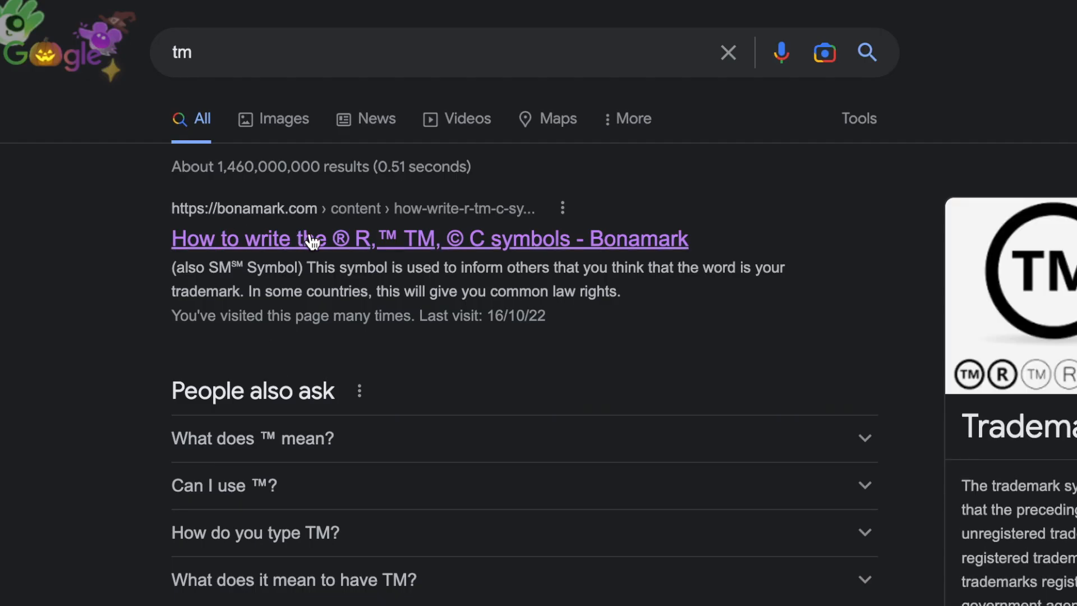
left_click(312, 241)
double_click(470, 184)
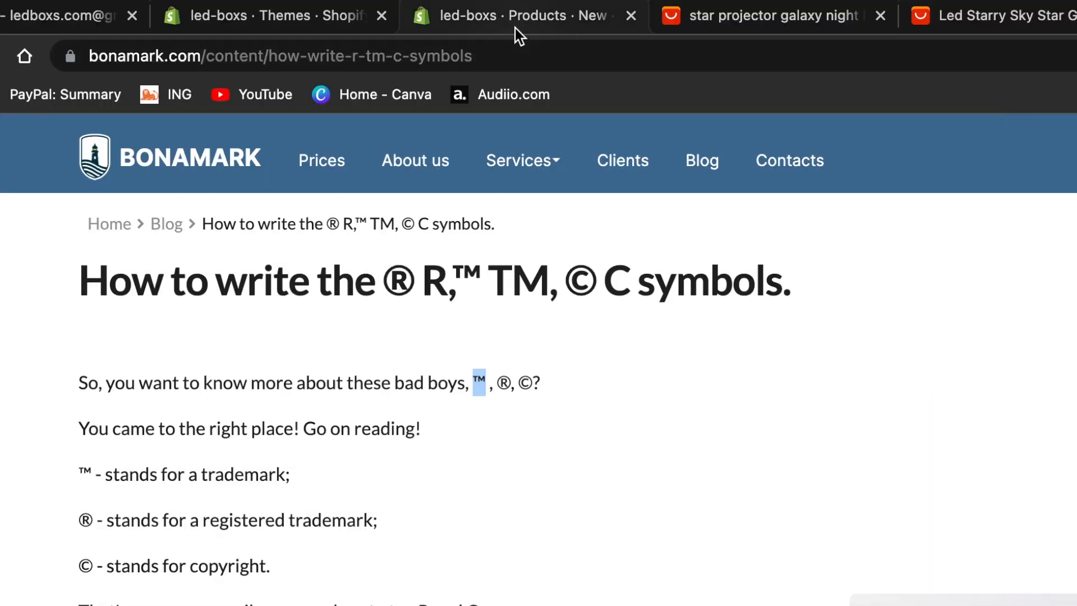
left_click(514, 28)
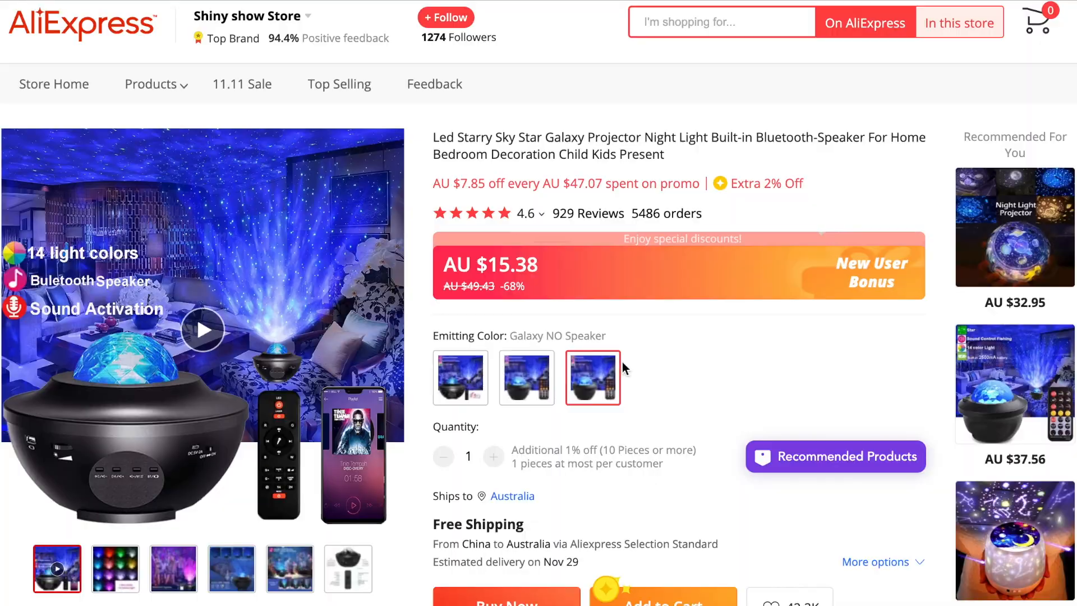
scroll(621, 362, "down", 12)
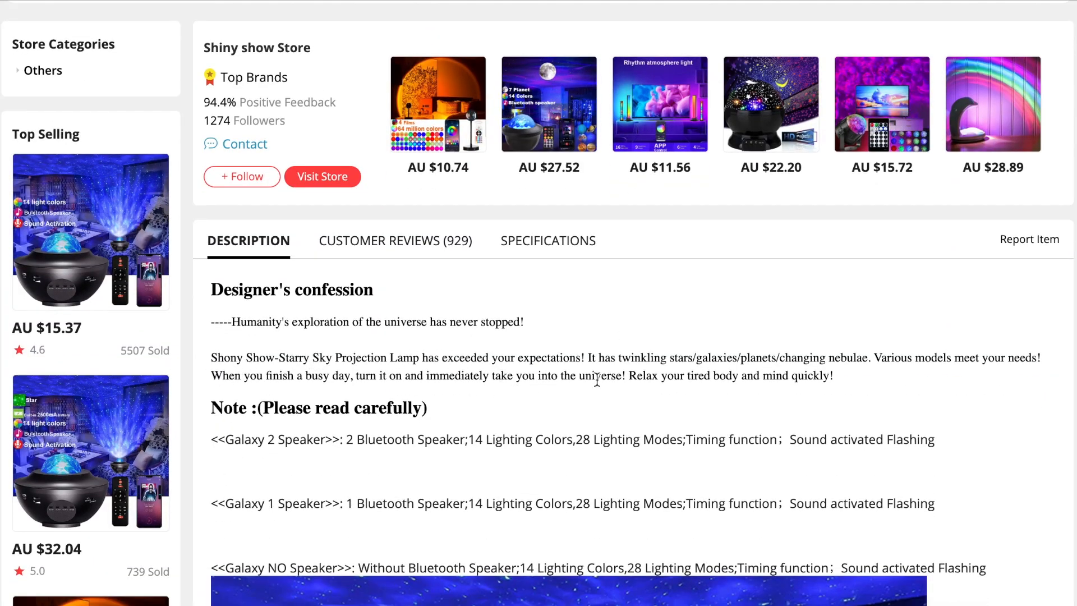
scroll(597, 379, "down", 2)
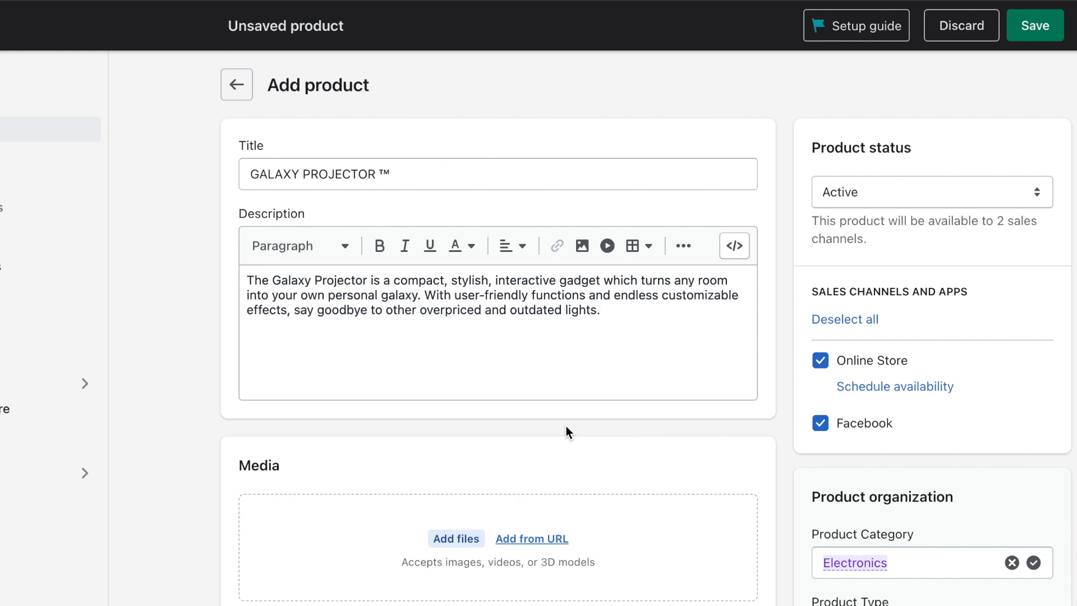
Step: Review the AliExpress galaxy projector listing and its product photo for the product media
scroll(567, 426, "down", 3)
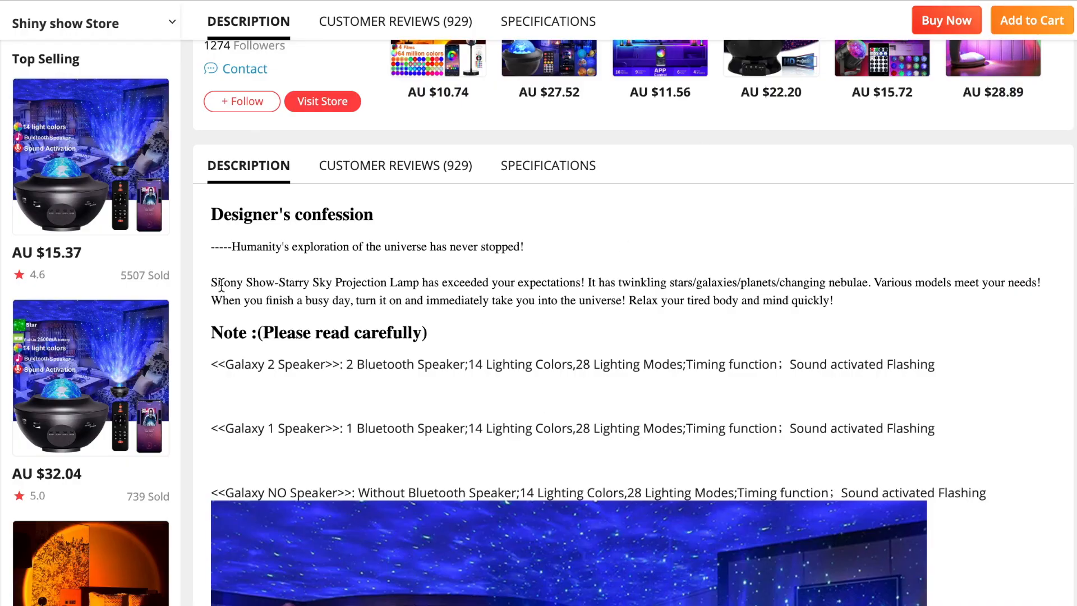
scroll(221, 285, "up", 15)
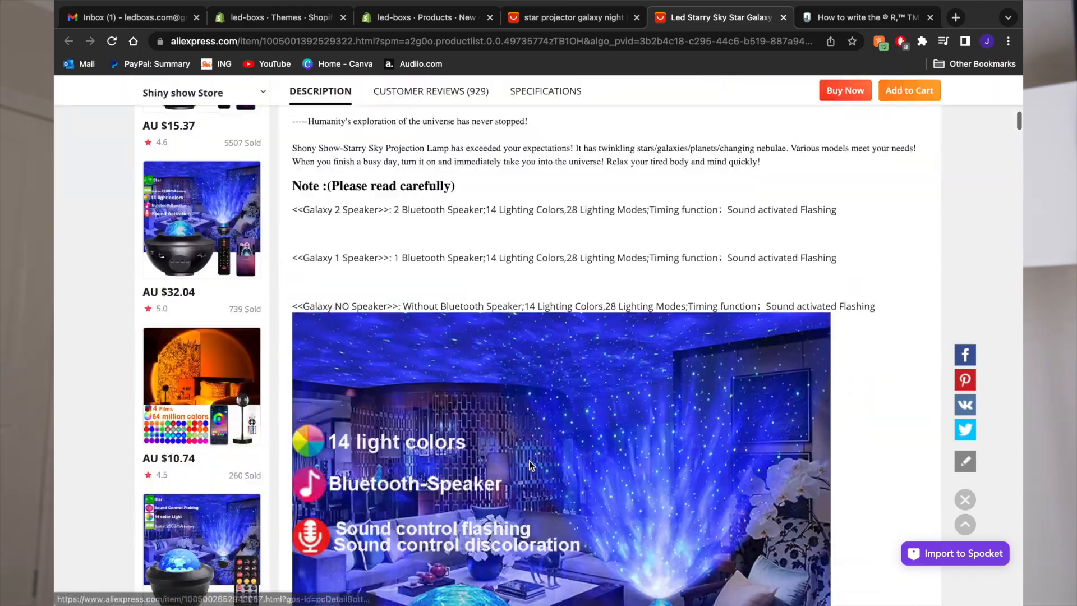
scroll(530, 460, "down", 3)
right_click(574, 357)
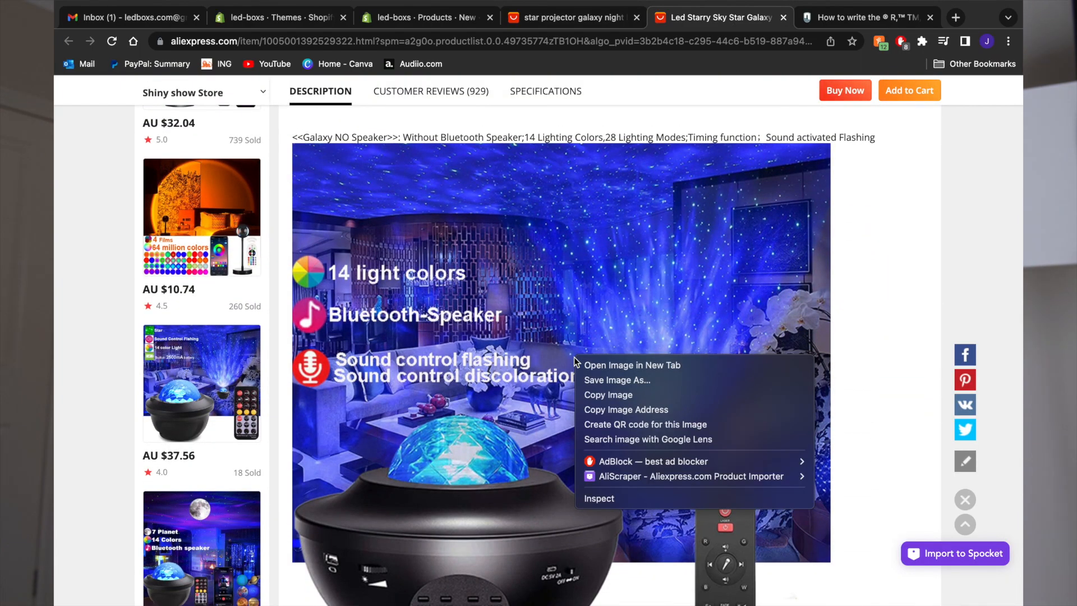
left_click(896, 303)
scroll(878, 295, "down", 3)
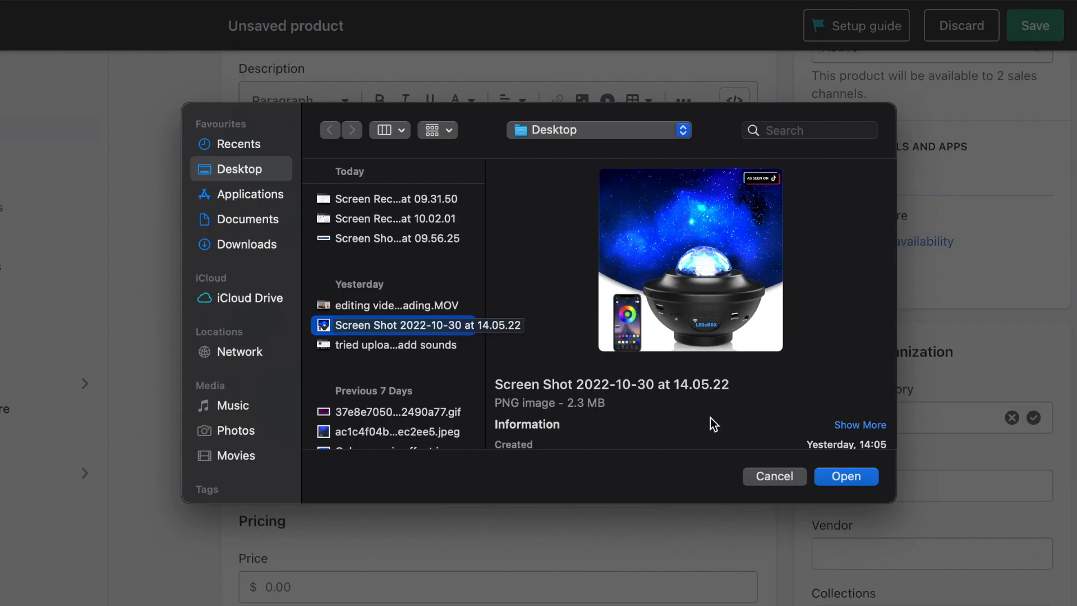
Step: Add the projector screenshot, price it $36.99 against $99.99, untrack inventory, and save
left_click(847, 477)
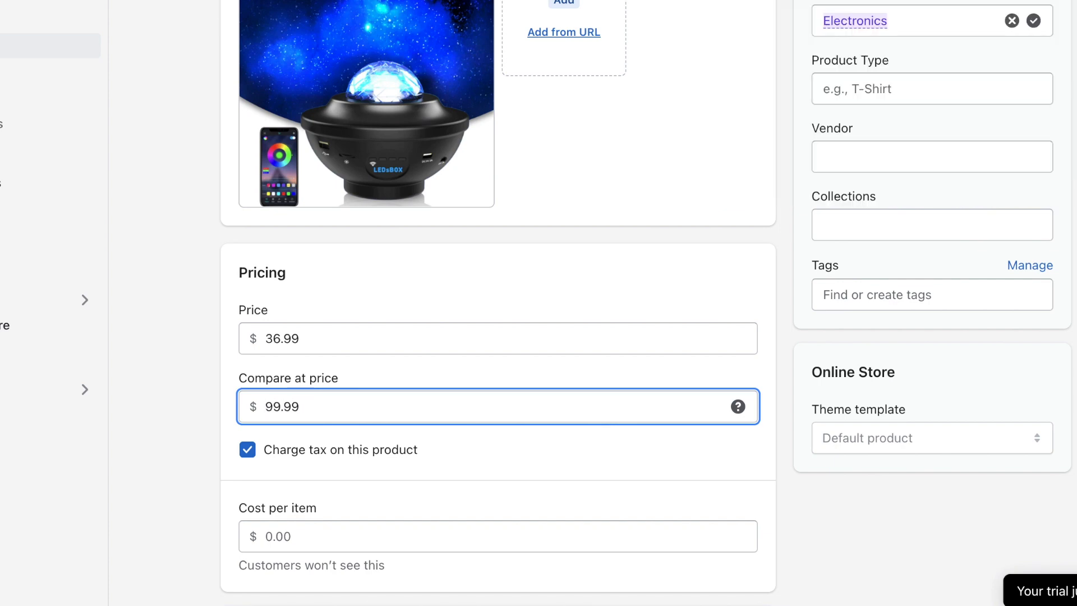
scroll(313, 399, "down", 3)
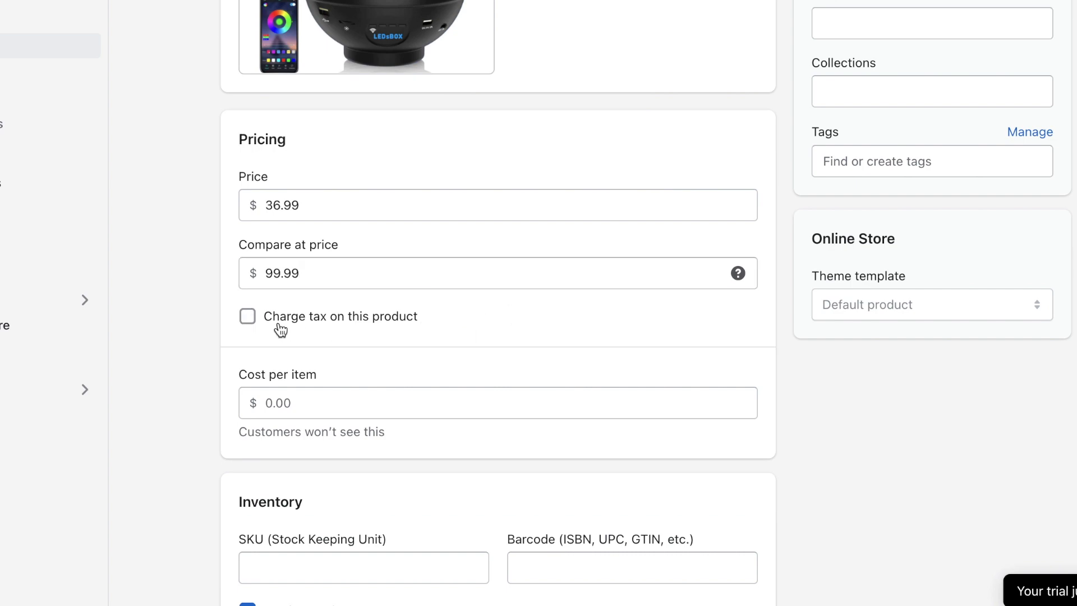
scroll(280, 330, "down", 7)
left_click(248, 277)
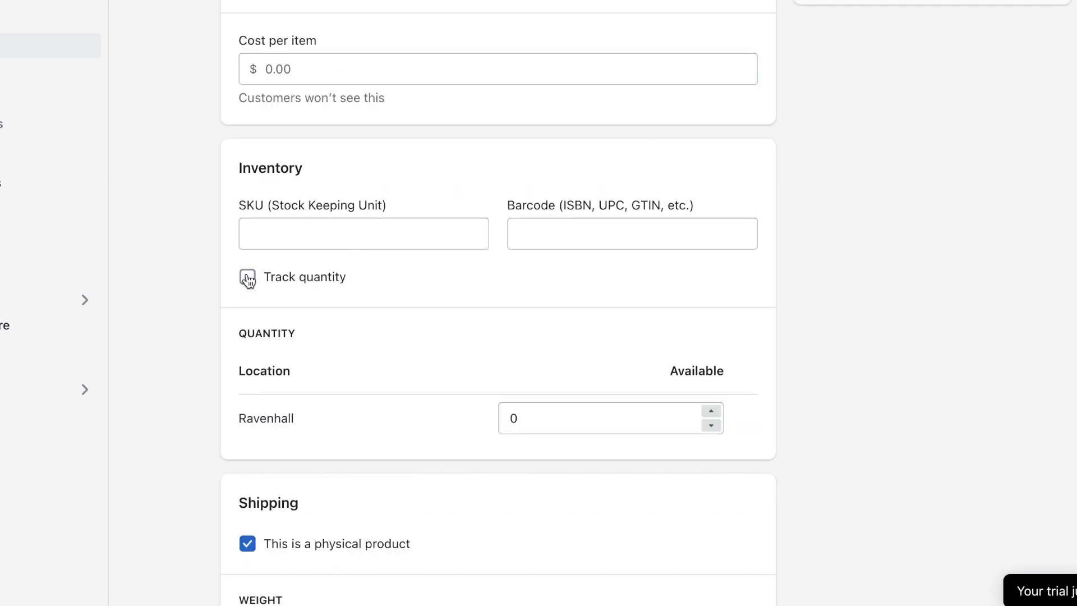
scroll(230, 448, "down", 10)
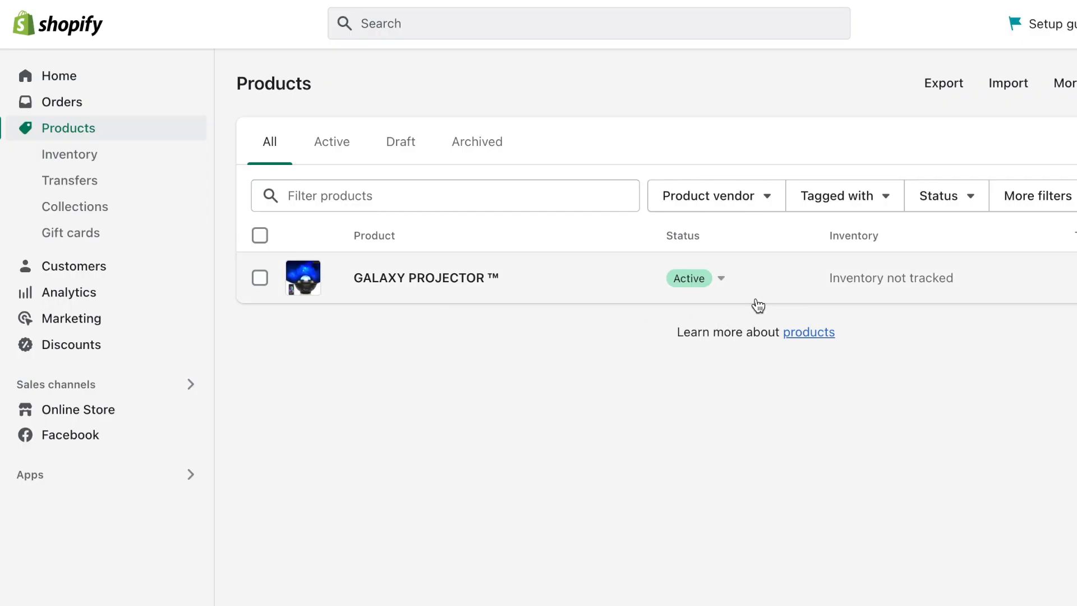
Step: Point the galaxy slide's BUY NOW button at GALAXY PROJECTOR ™ and hide its desktop container
left_click(96, 418)
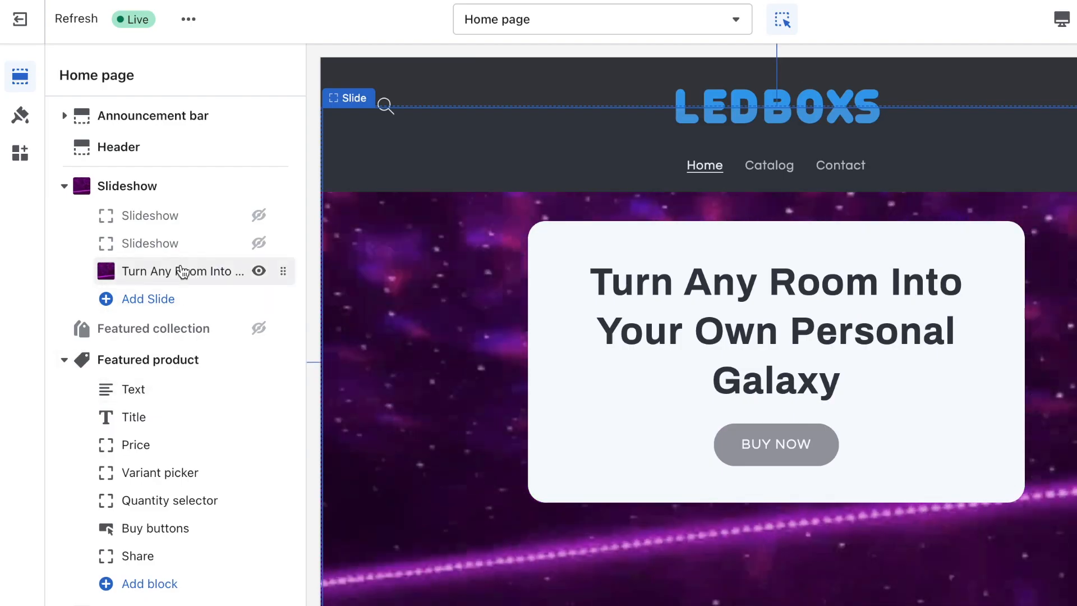
left_click(182, 272)
scroll(202, 379, "down", 4)
left_click(161, 438)
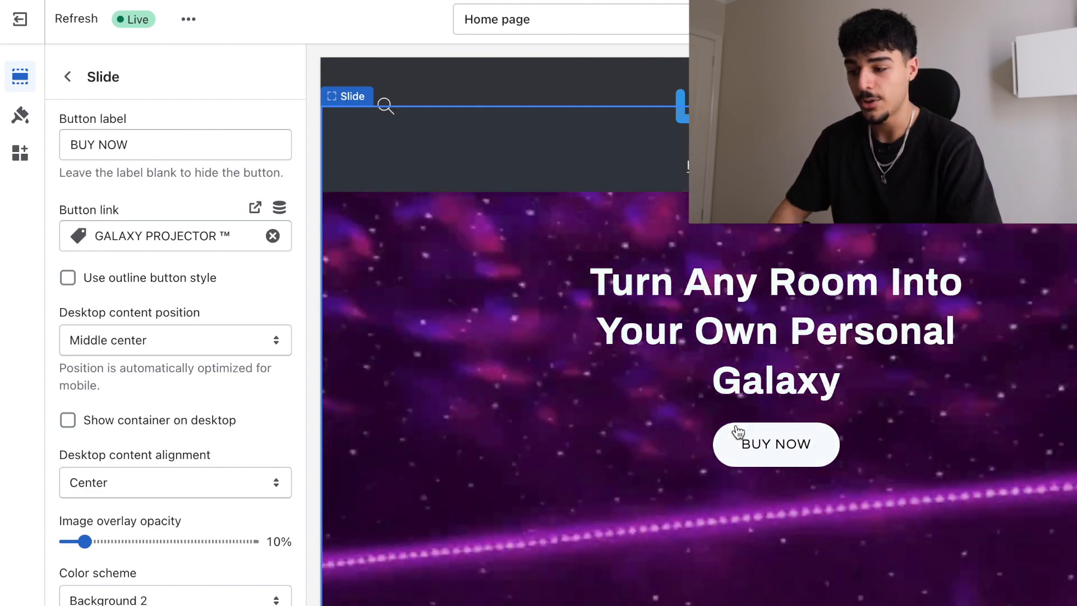
scroll(699, 451, "up", 2)
scroll(673, 415, "down", 2)
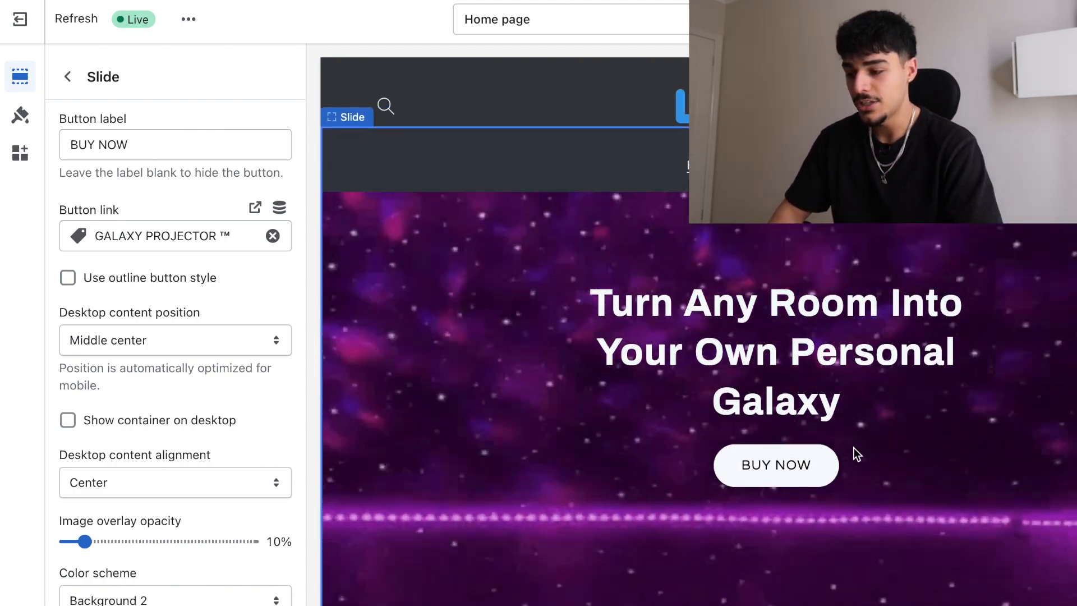
scroll(142, 503, "down", 2)
Step: Feature GALAXY PROJECTOR ™ in the home page's Featured product section
scroll(142, 502, "up", 5)
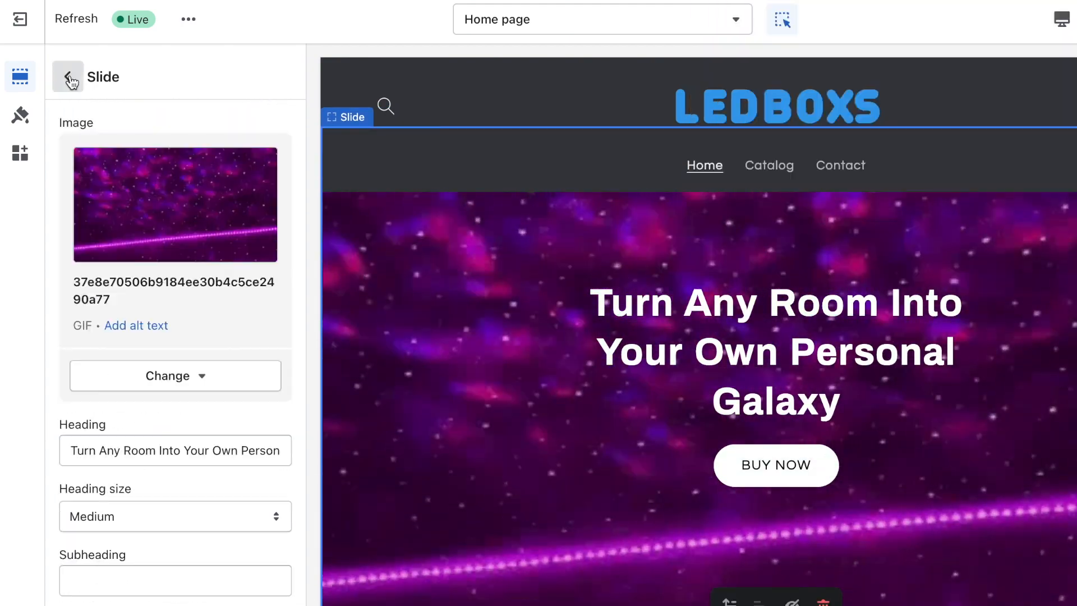
left_click(68, 76)
scroll(159, 317, "down", 3)
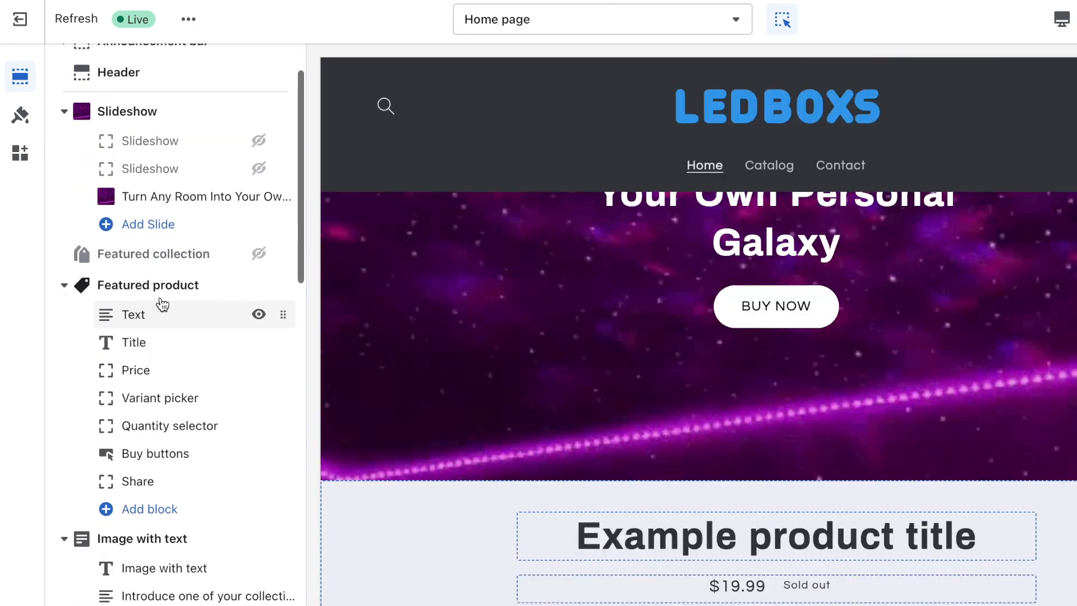
left_click(168, 287)
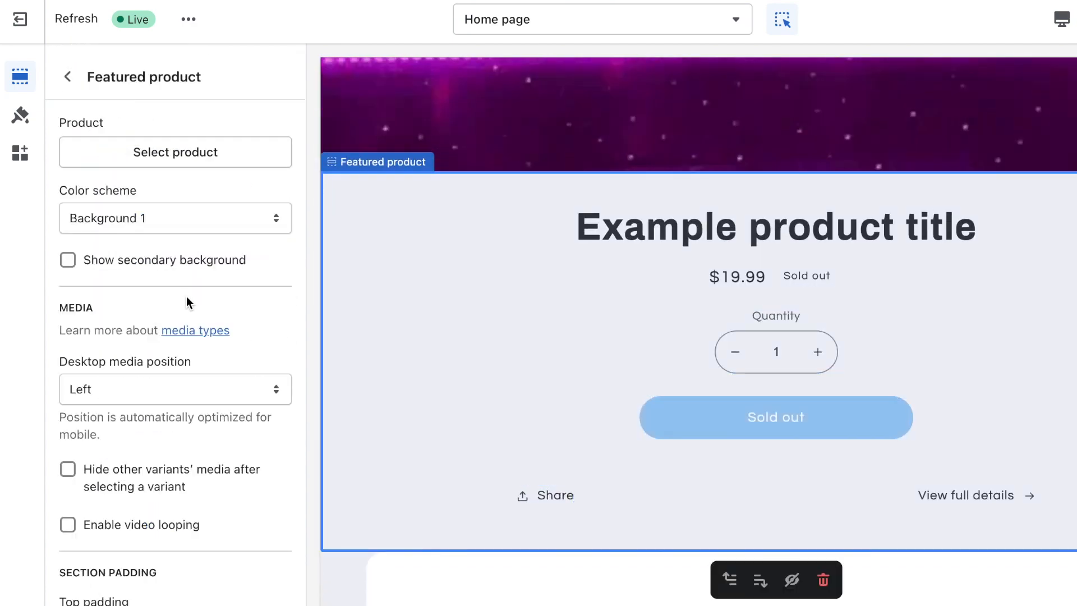
left_click(193, 152)
left_click(161, 230)
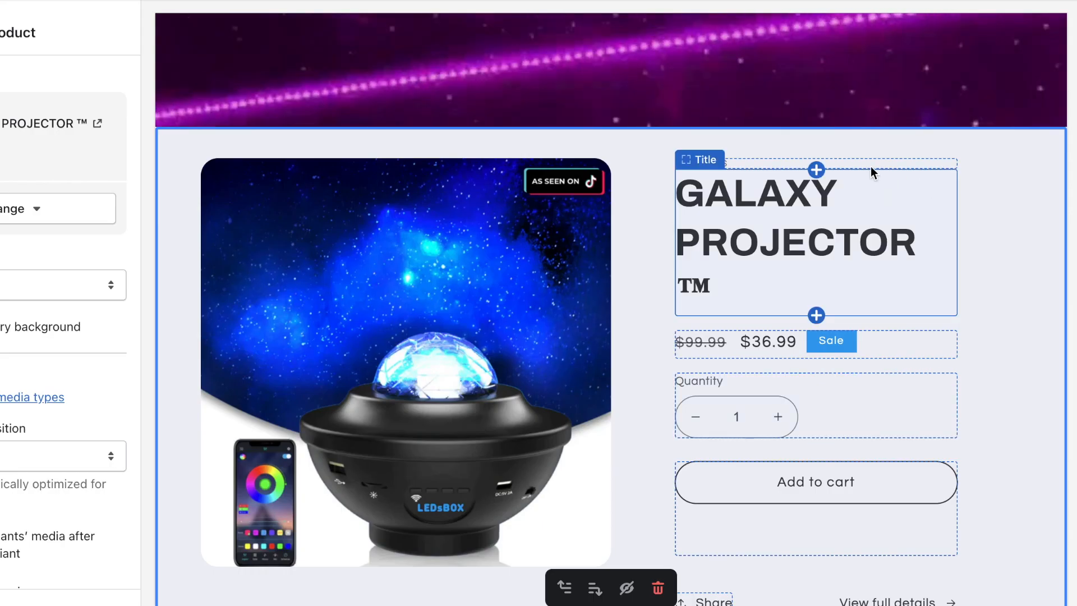
Step: Delete the LED-BOXS vendor text block and the Share link block
left_click(1029, 208)
left_click(865, 198)
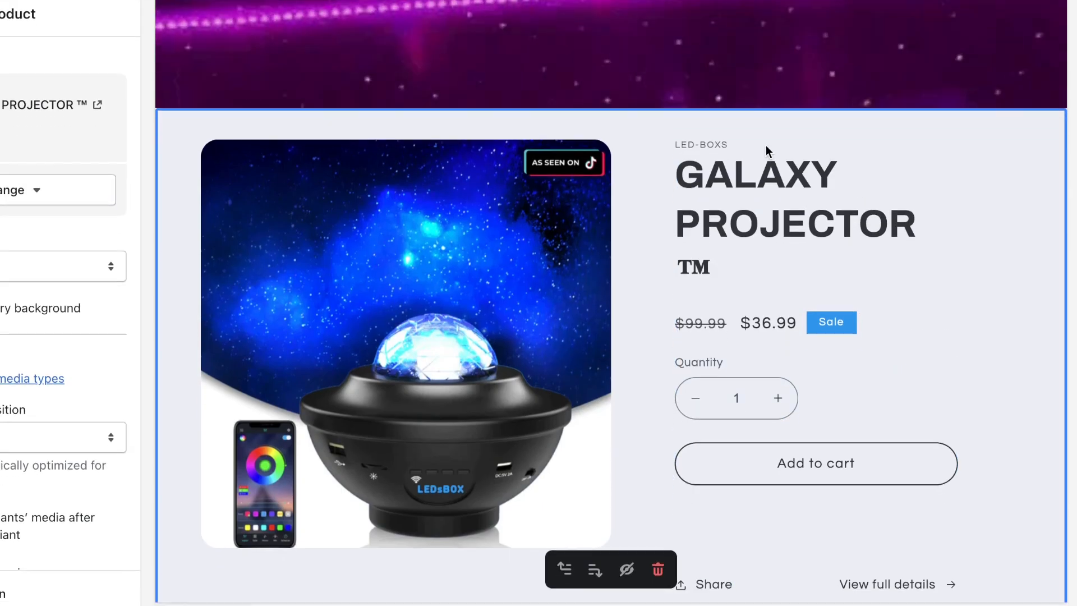
scroll(863, 237, "down", 2)
left_click(707, 489)
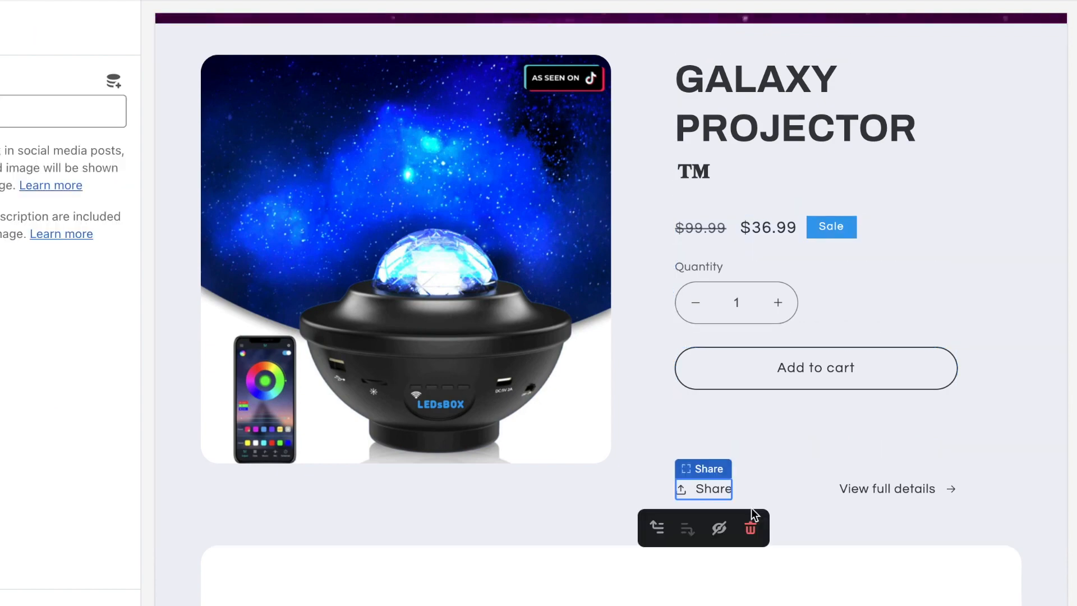
left_click(751, 529)
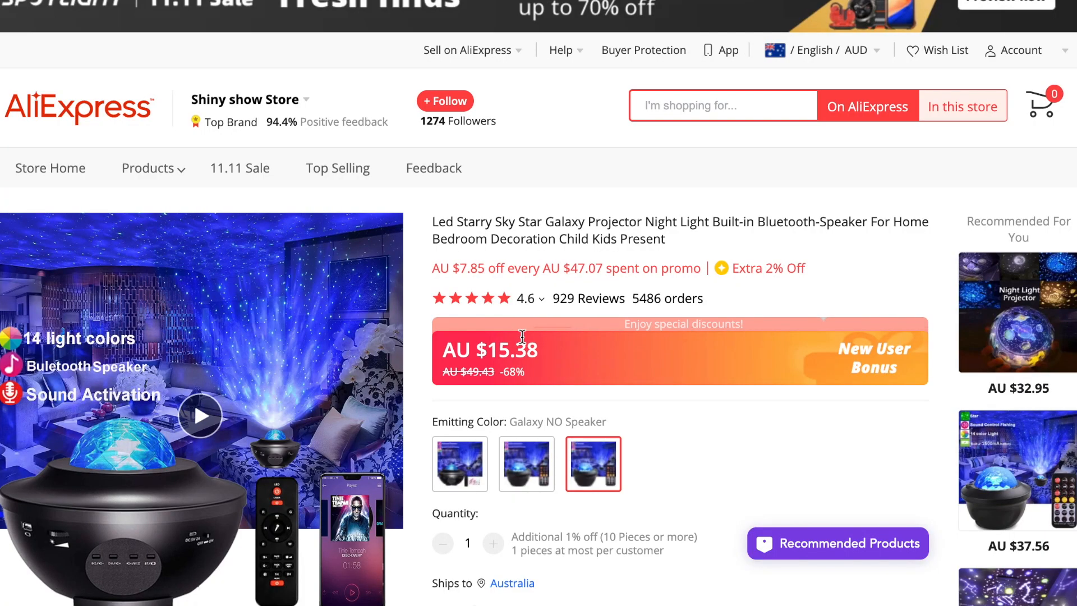
Step: Scroll to the Image with text section showing the projector light-show image
scroll(522, 336, "down", 2)
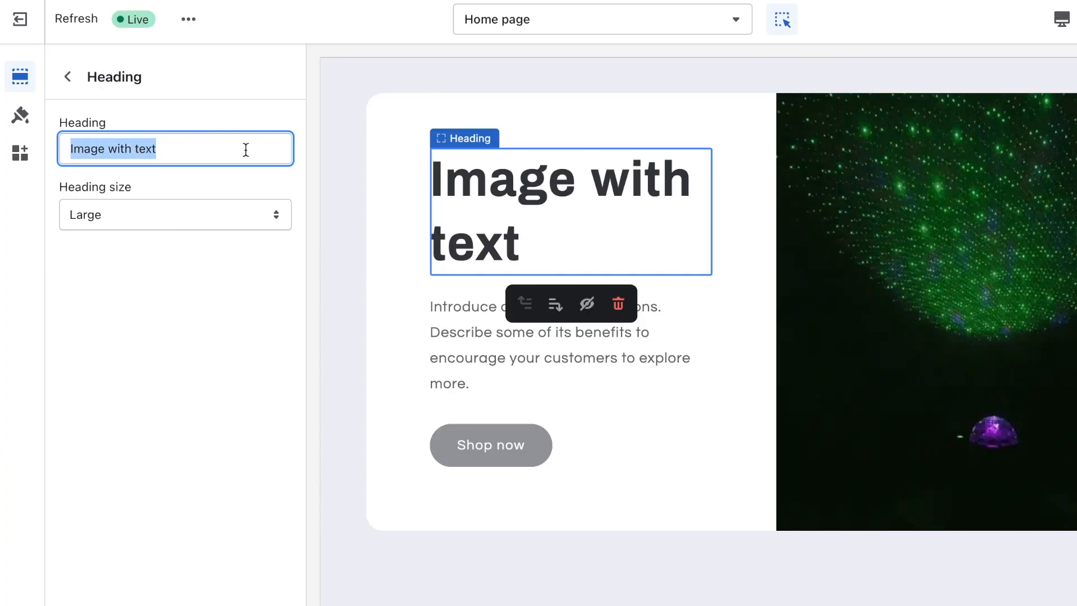
Step: Head the section CHANGING COLOURS at Medium size and select all the placeholder body text
type("CHANGIN")
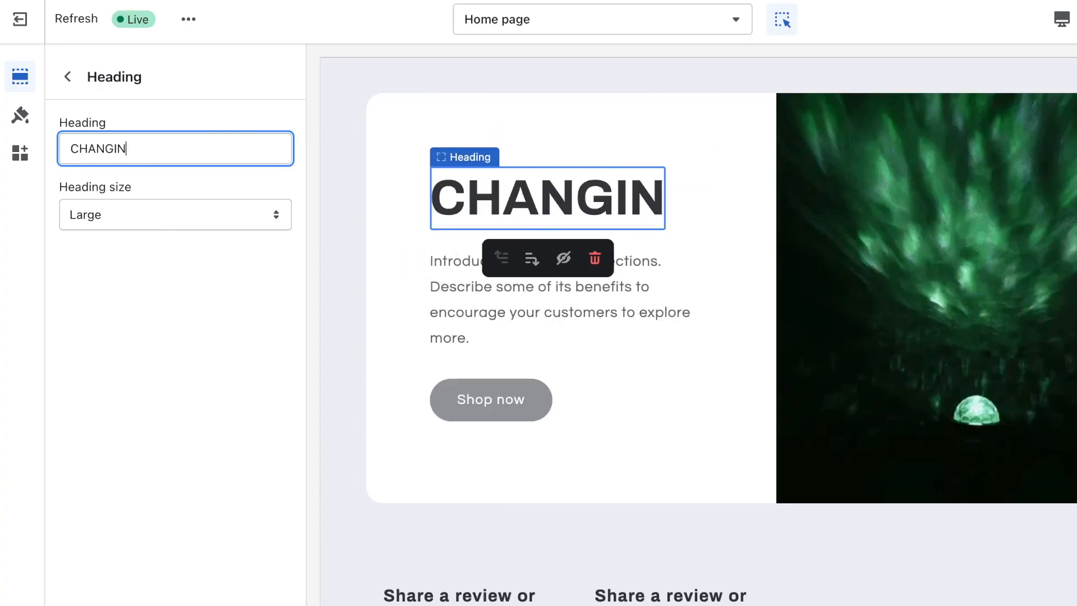
type("G COLOURS")
left_click(163, 221)
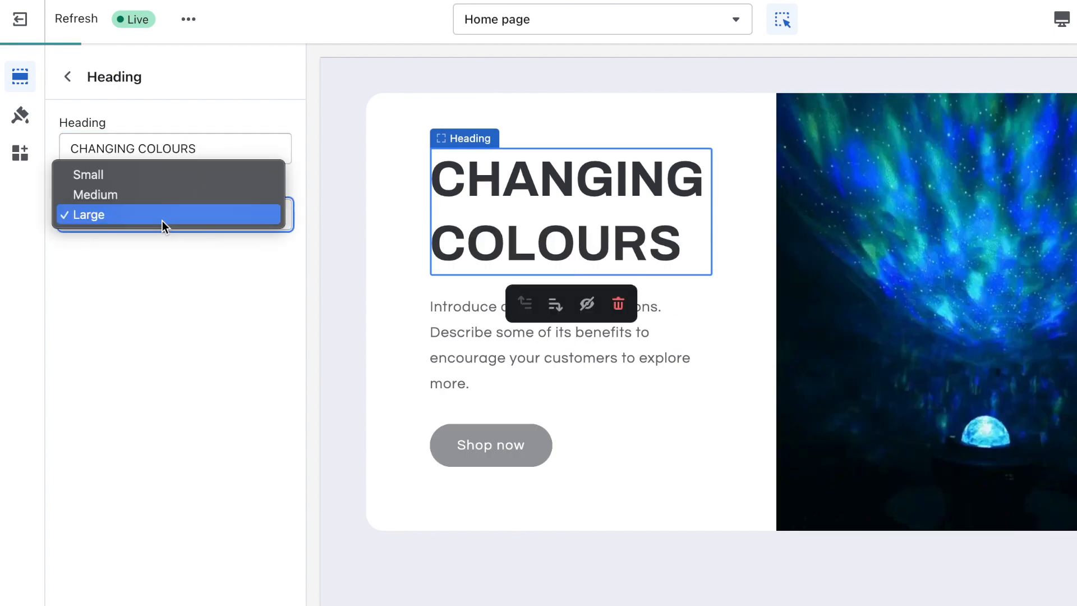
left_click(191, 198)
left_click(474, 358)
left_click(125, 243)
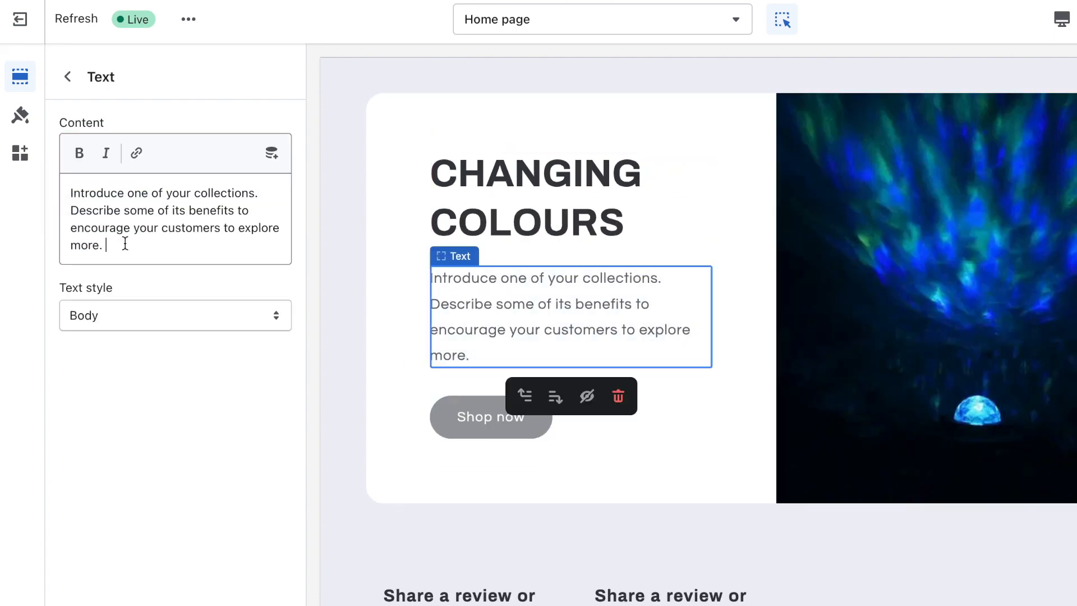
key("ctrl+a")
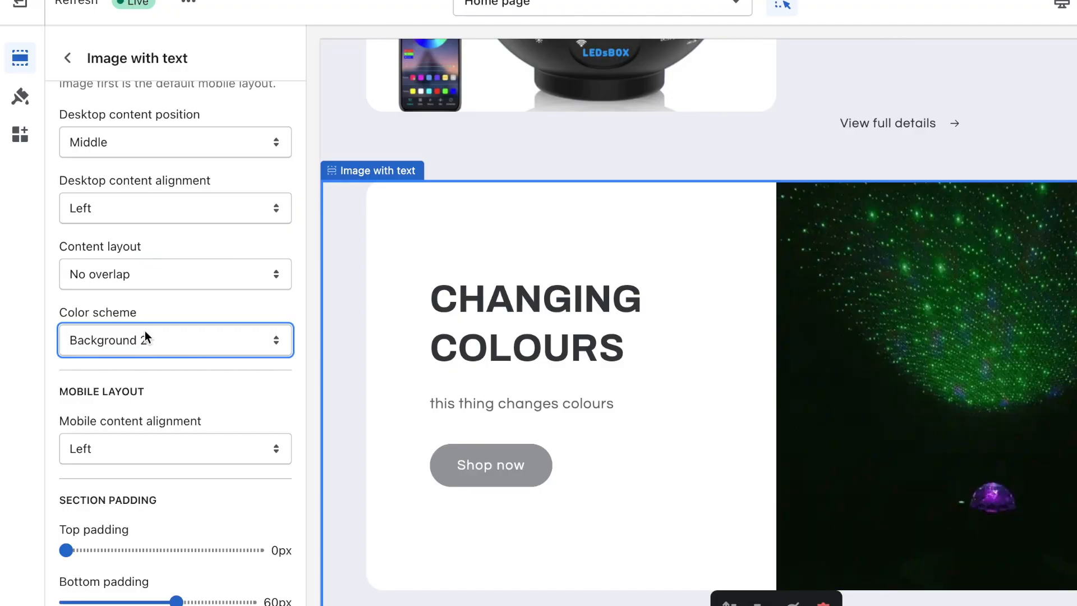
Step: Apply Background 1 colours and make the button read BUY NOW linking to GALAXY PROJECTOR ™
left_click(144, 339)
left_click(163, 322)
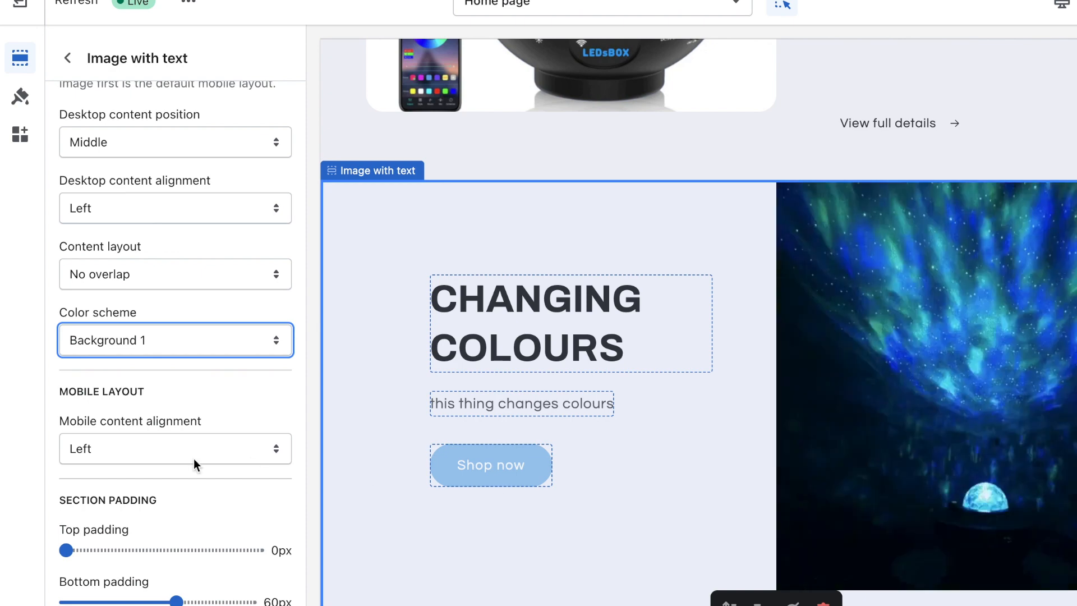
scroll(180, 460, "down", 3)
left_click(488, 465)
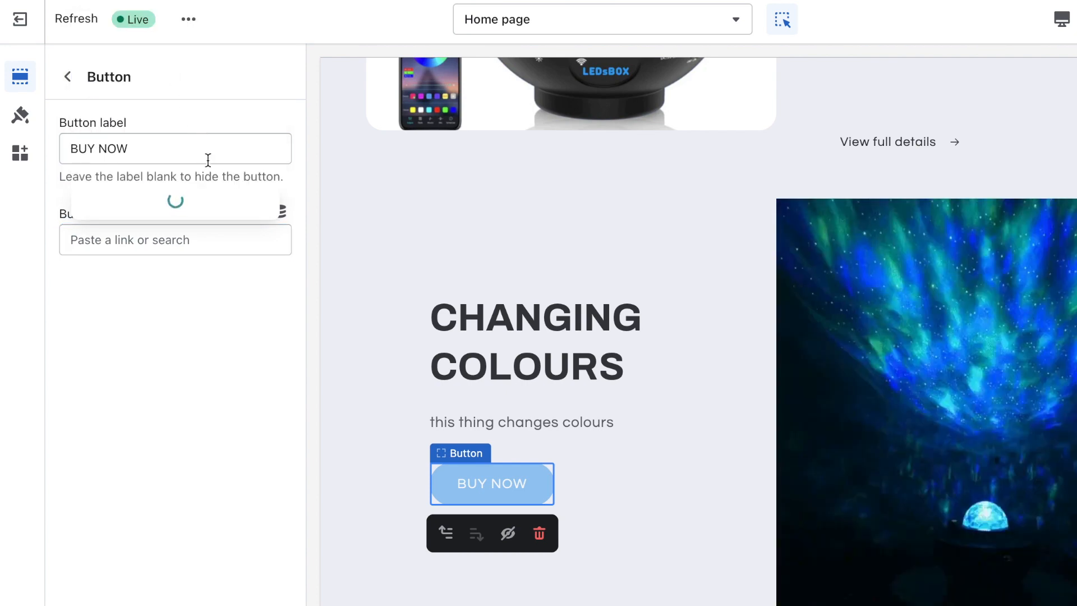
left_click(195, 203)
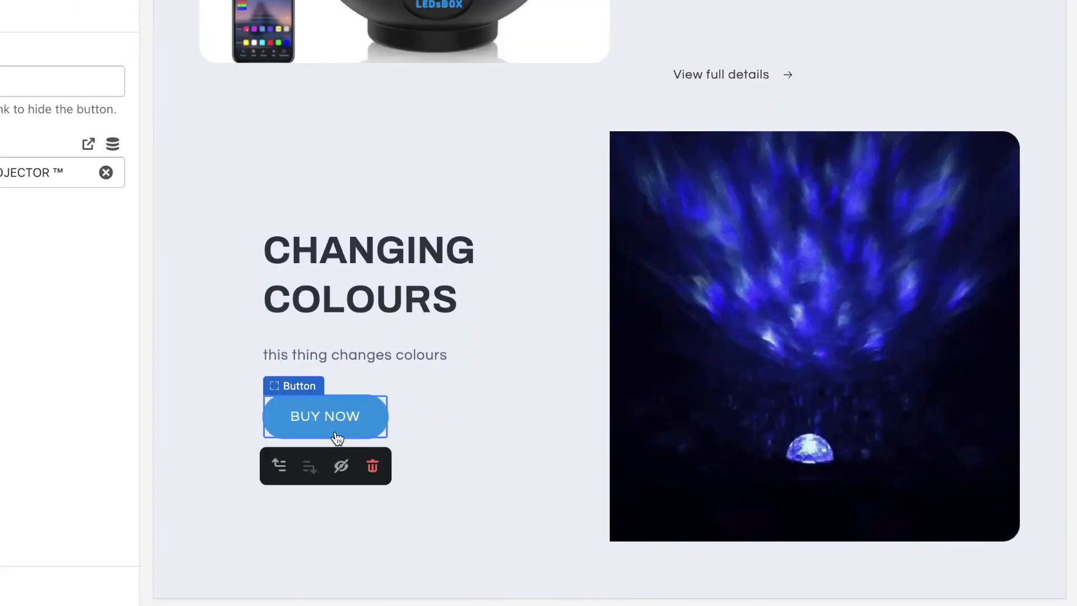
scroll(354, 361, "up", 10)
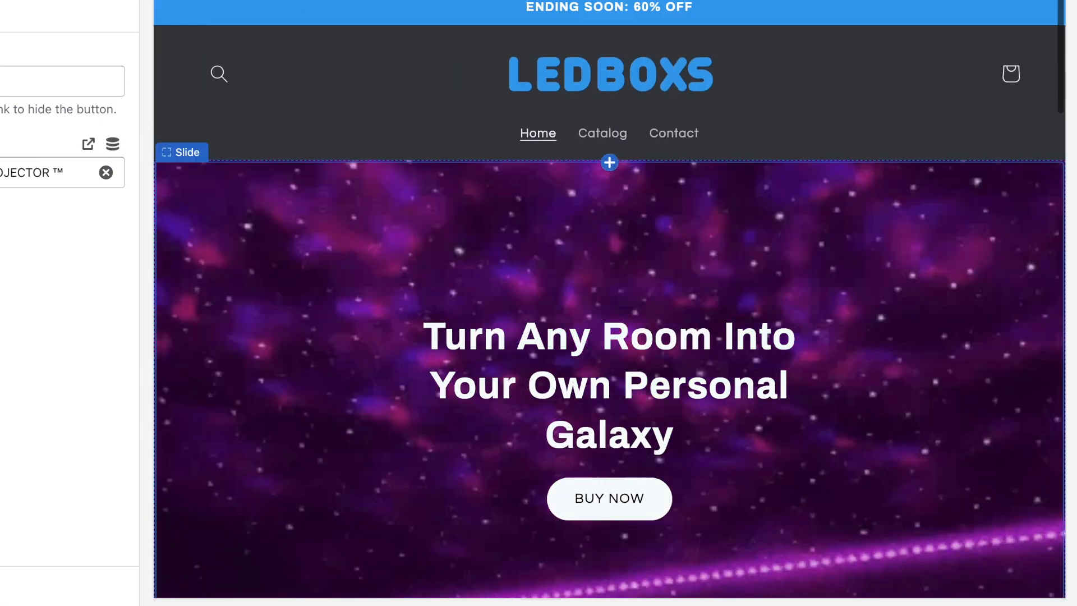
Step: Give the review Multicolumn section the dark Accent 2 colour scheme and two columns on mobile
scroll(484, 264, "up", 4)
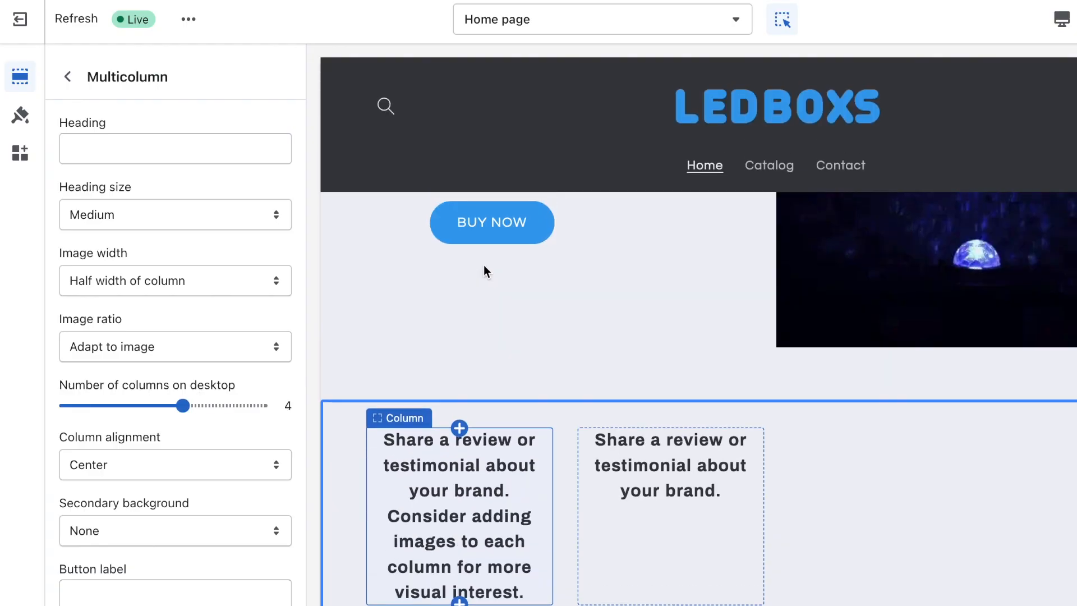
scroll(483, 264, "down", 5)
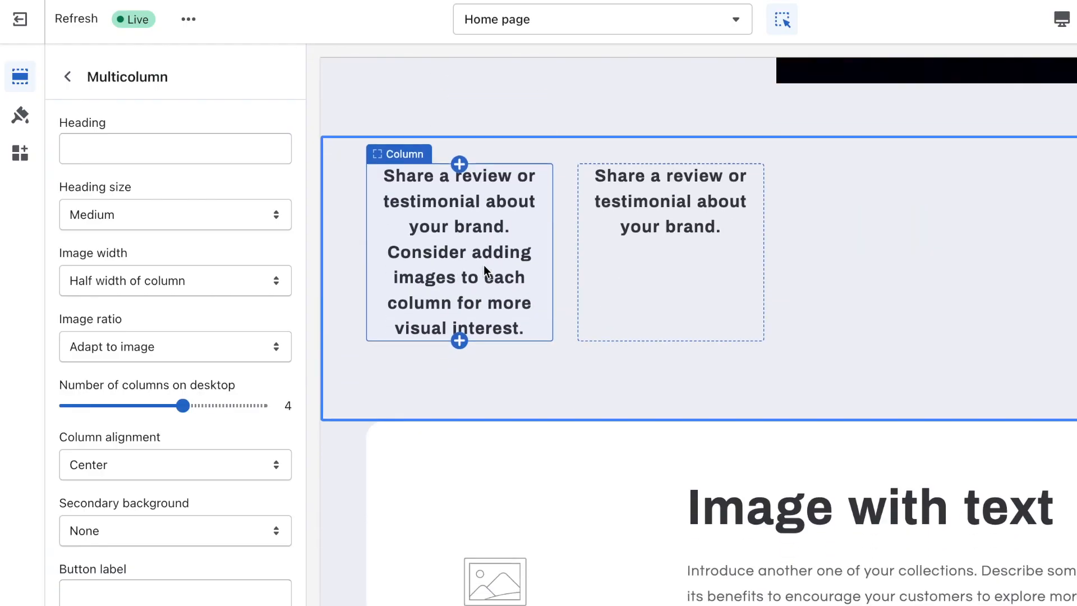
scroll(183, 458, "down", 3)
scroll(184, 457, "down", 3)
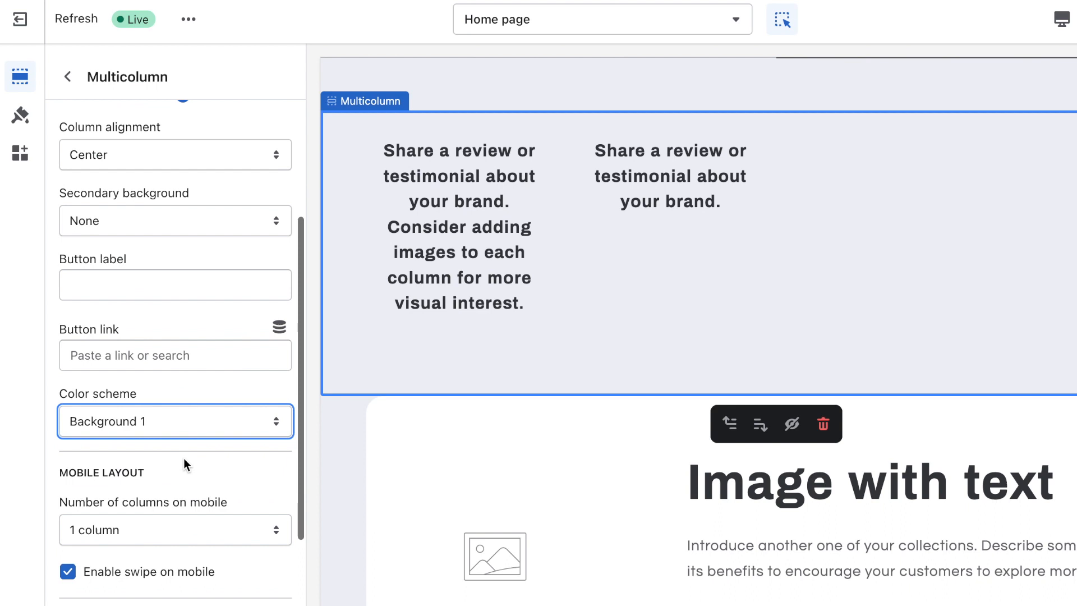
left_click(129, 399)
left_click(130, 392)
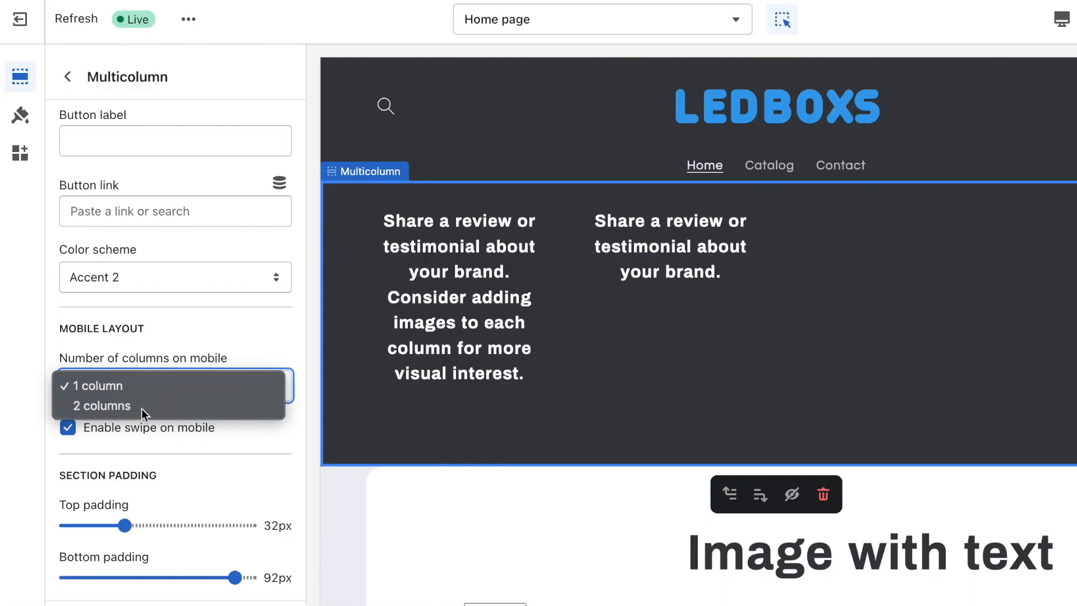
left_click(142, 408)
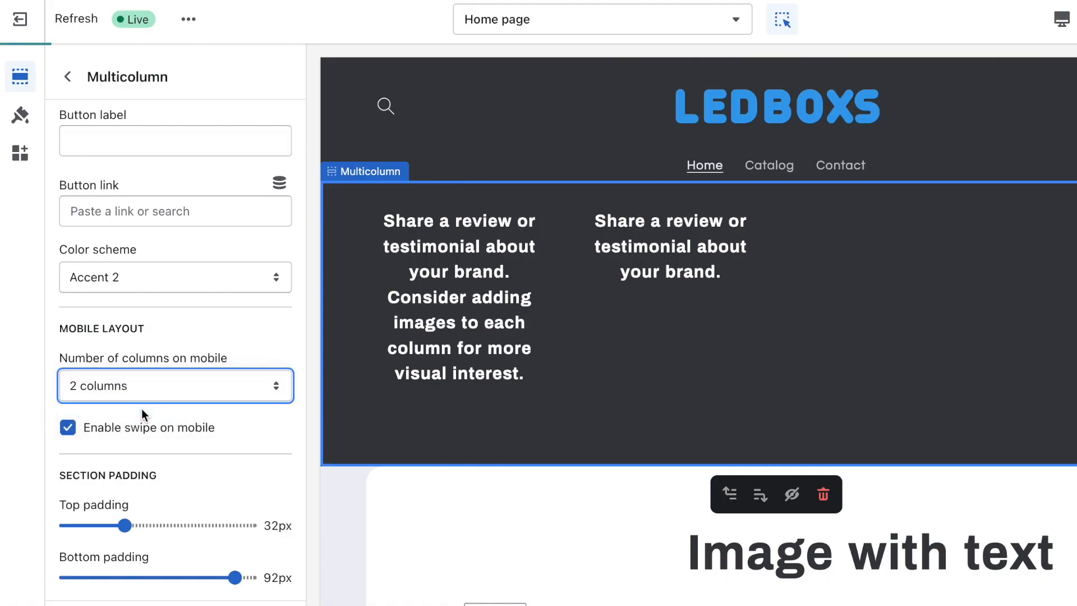
Step: Set the section's top and bottom padding to 24px and desktop columns to 2
scroll(141, 413, "down", 1)
left_click_drag(235, 557, 144, 554)
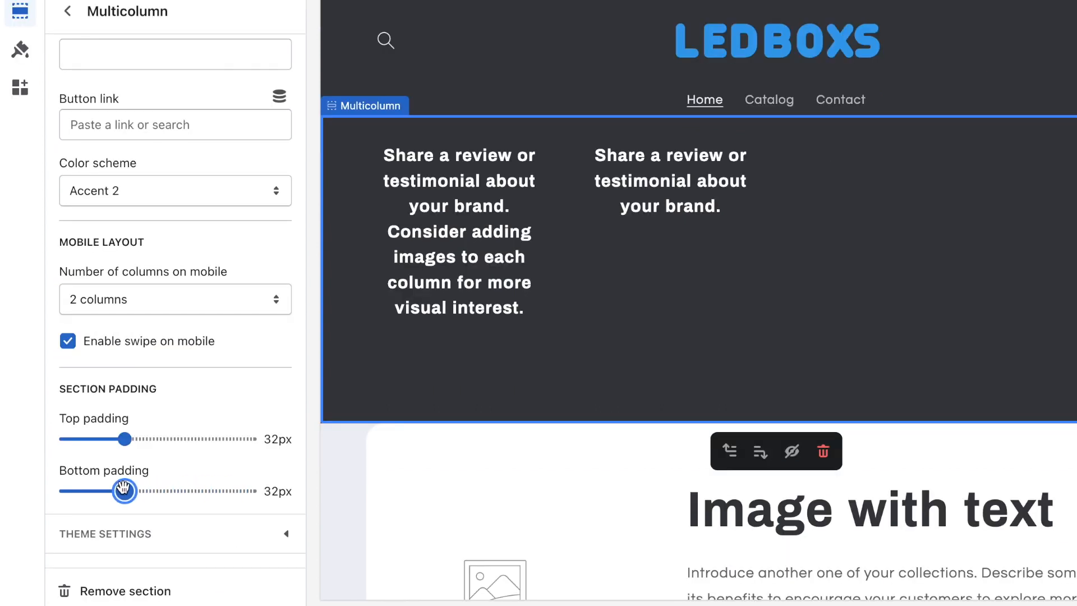
left_click_drag(117, 487, 110, 487)
left_click(124, 438)
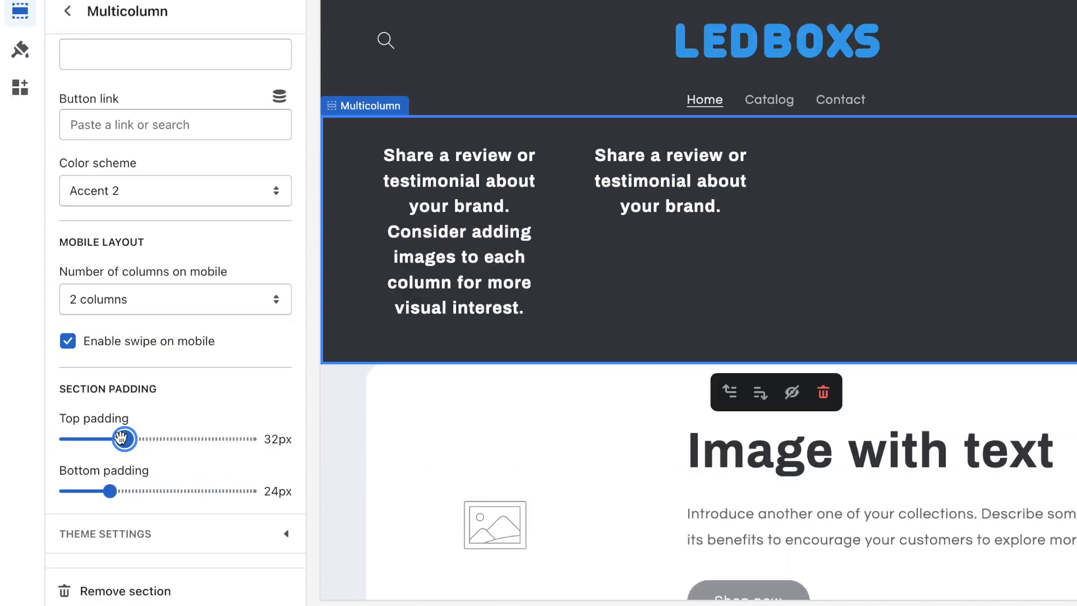
left_click_drag(116, 438, 109, 438)
scroll(685, 428, "up", 4)
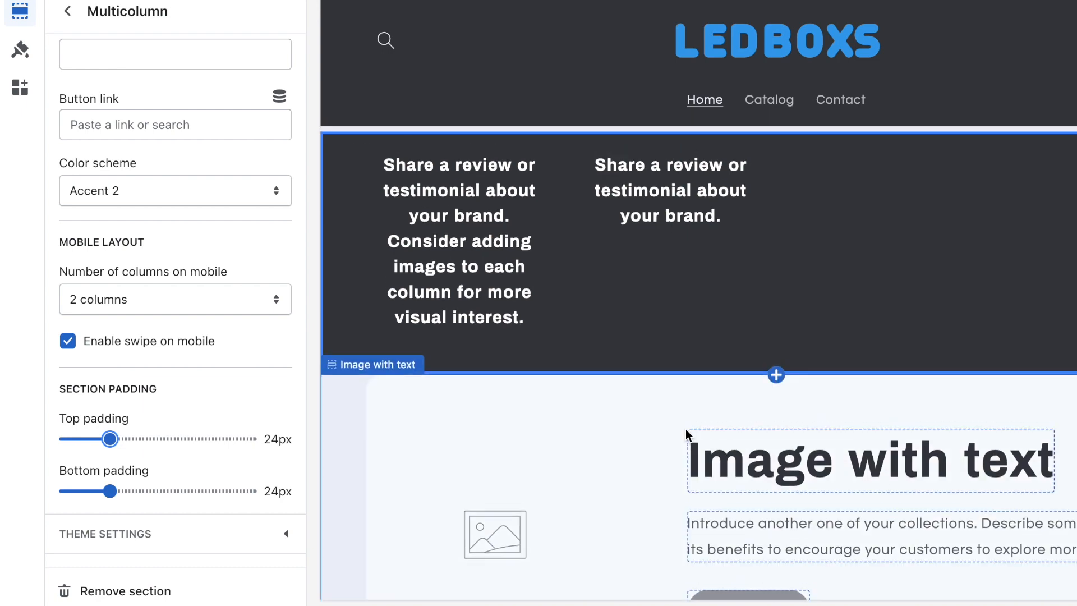
scroll(162, 324, "up", 1)
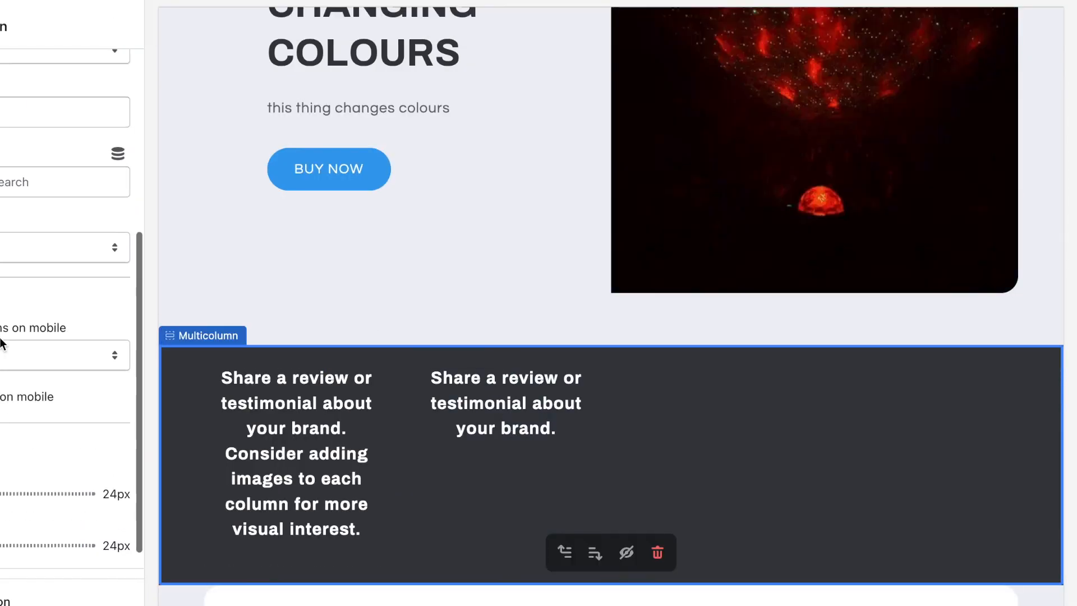
scroll(1, 344, "up", 5)
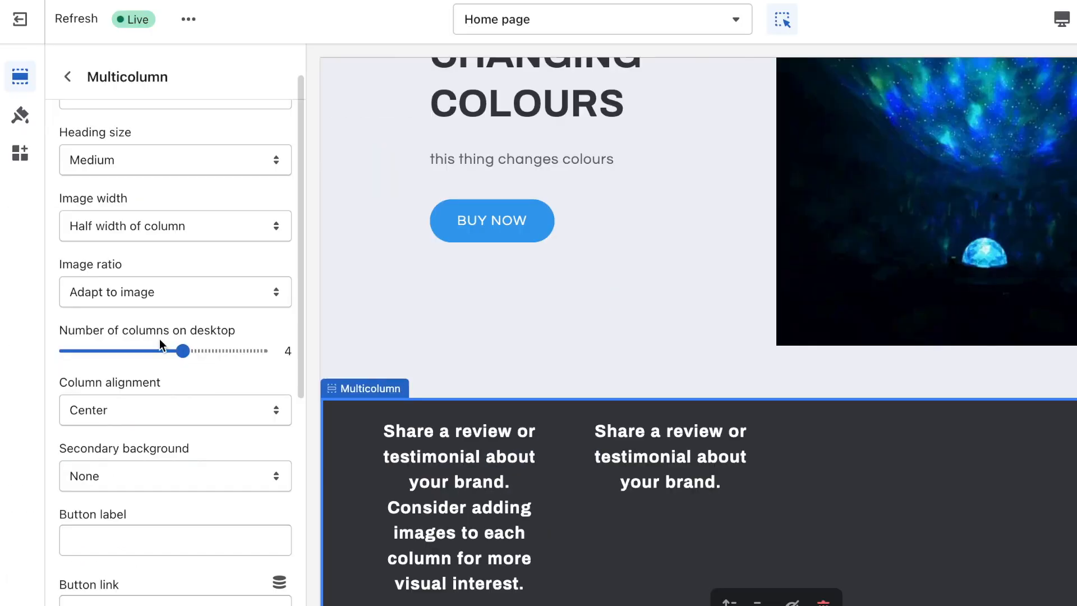
left_click_drag(185, 351, 114, 351)
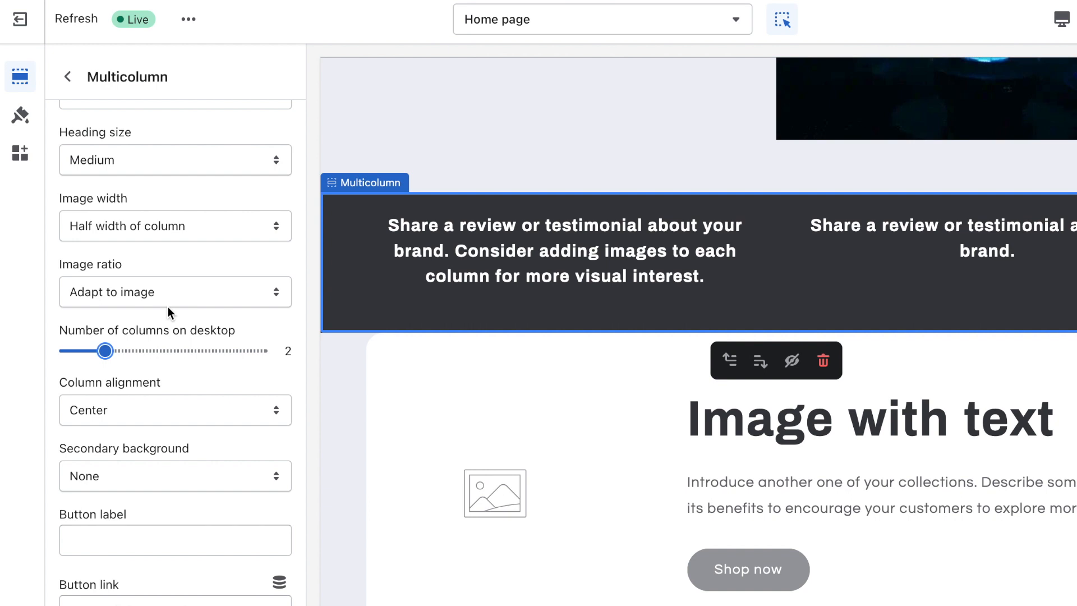
Step: Select the first review column and open its image picker
left_click(512, 256)
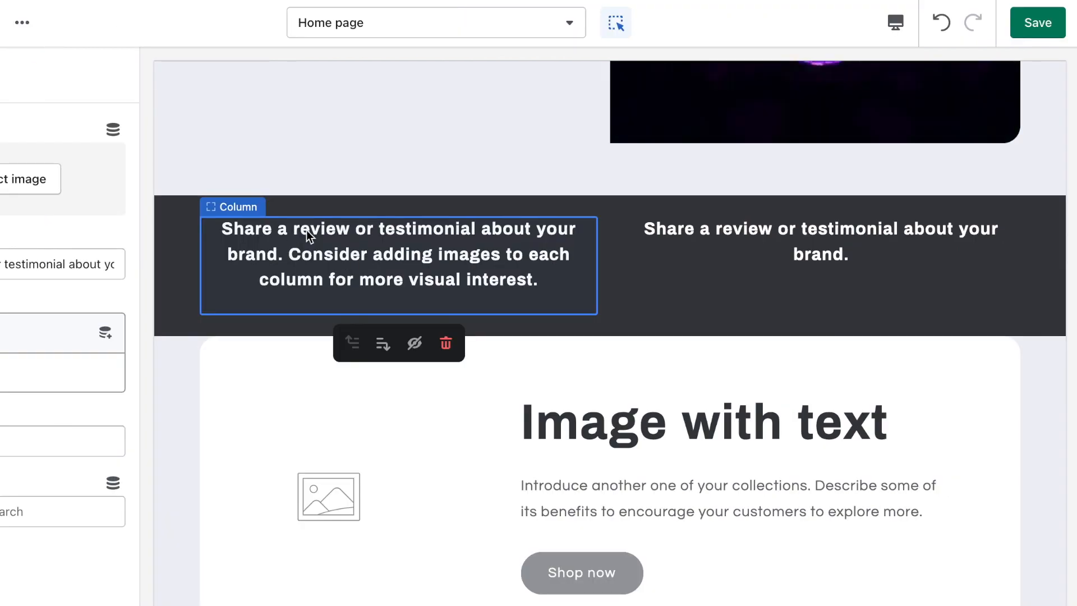
left_click(304, 284)
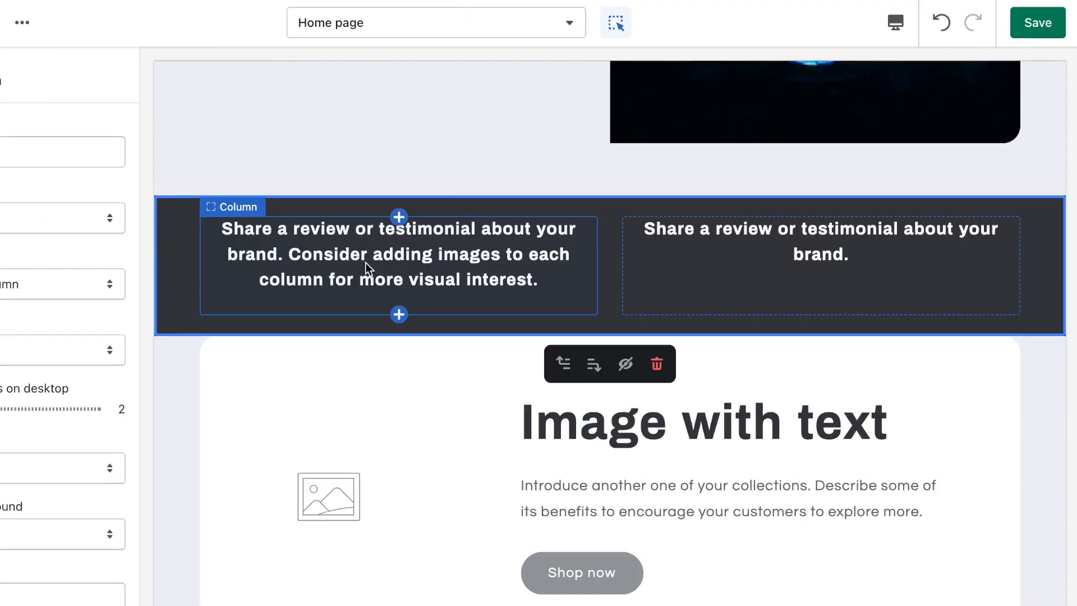
left_click(365, 263)
left_click(176, 193)
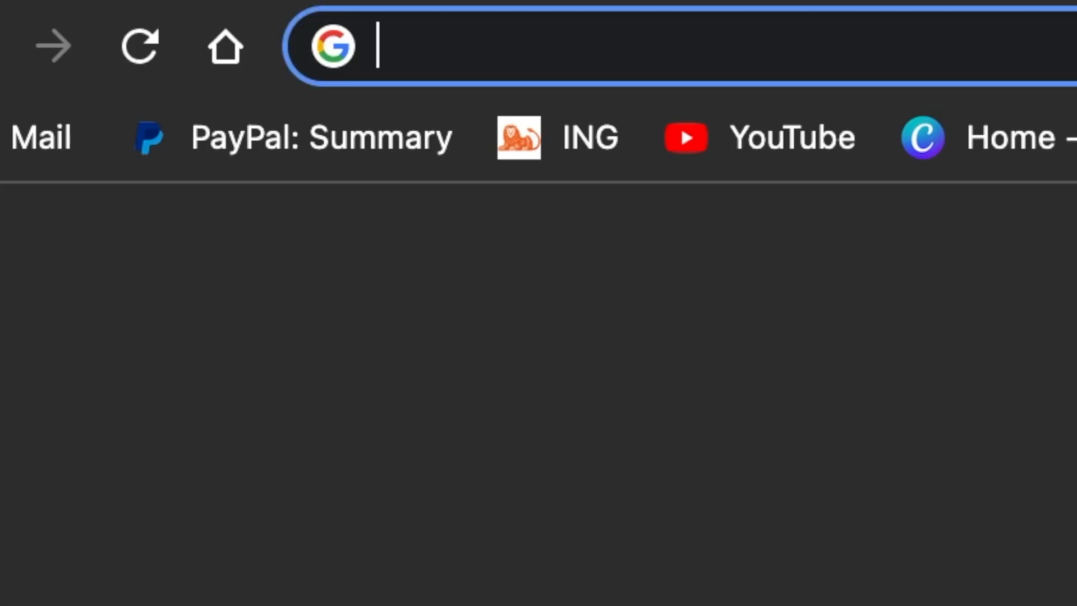
Step: Search Google Images for 'lock', filtered to transparent colour
type("lock icon")
key("Return")
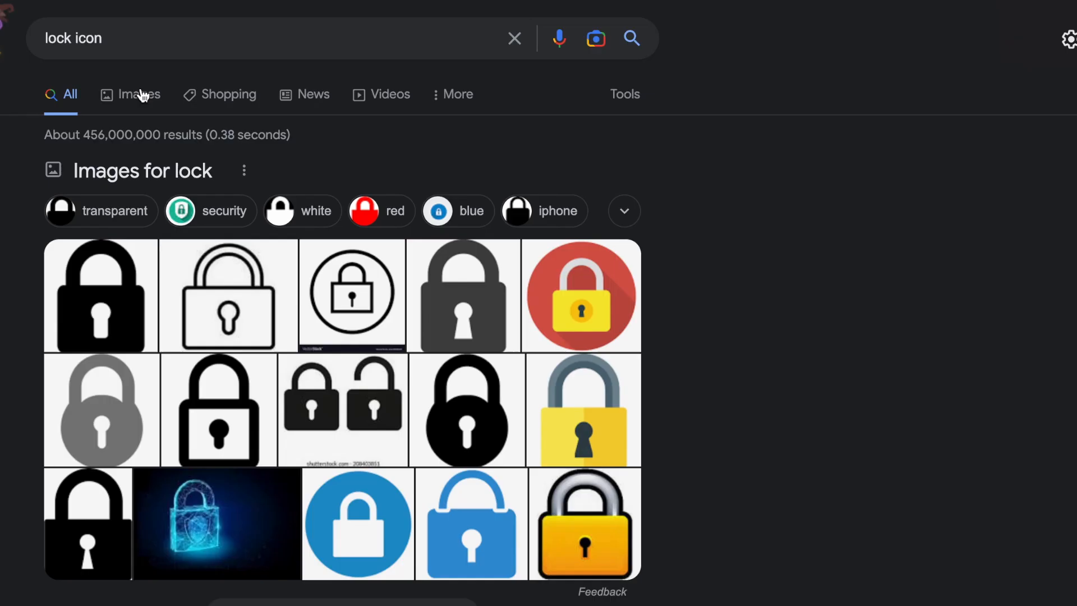
left_click(140, 93)
left_click(300, 87)
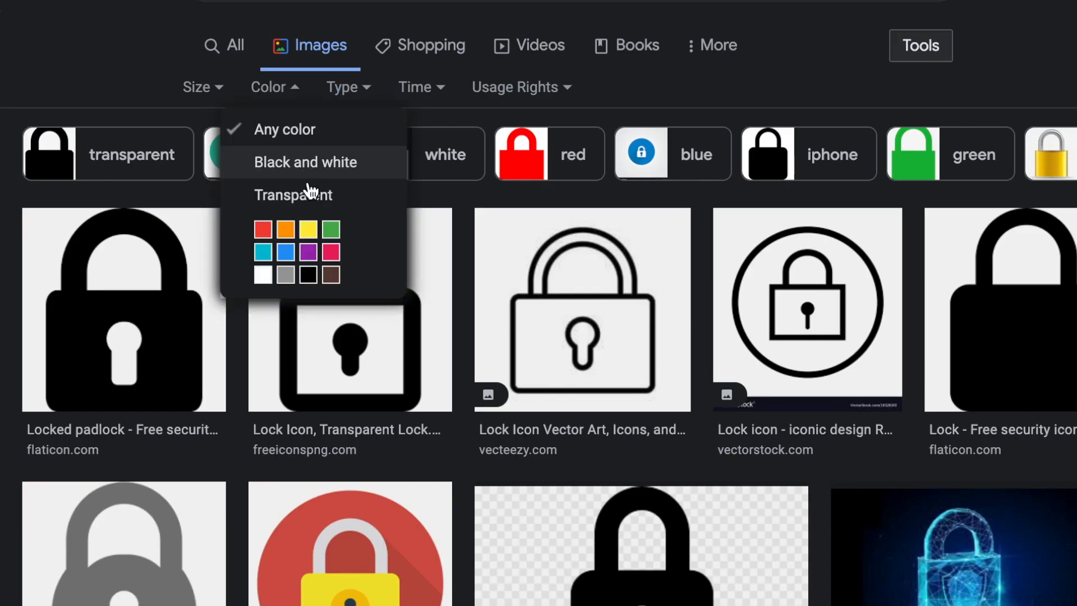
left_click(309, 194)
Step: Open the first padlock image's preview and use its right-click menu
left_click(80, 287)
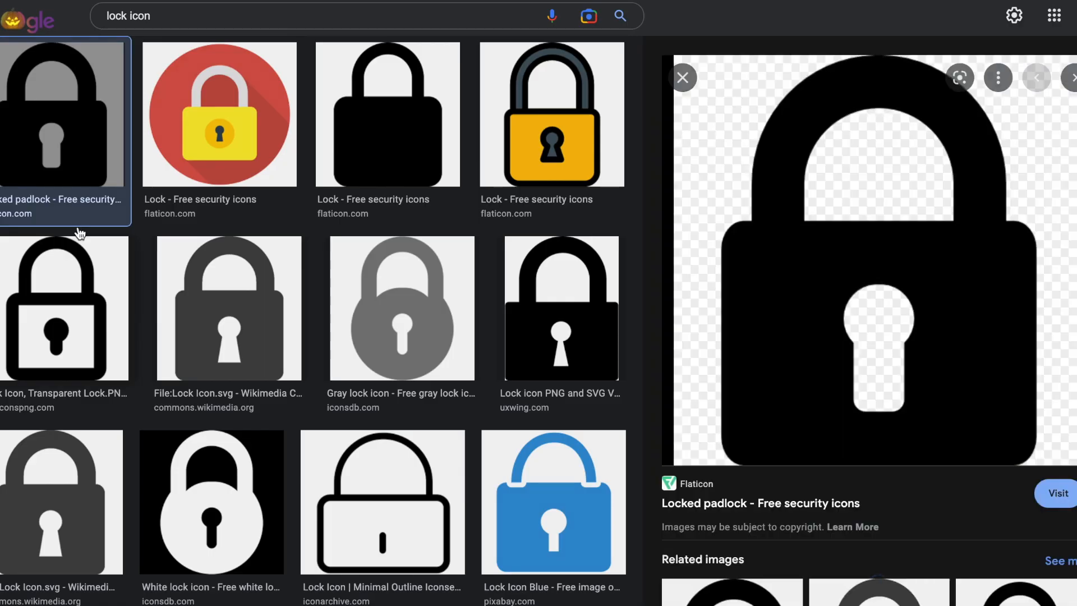
right_click(80, 133)
left_click(269, 271)
Step: Go to canva.com and create a custom 500 × 500 design
type("canva.com")
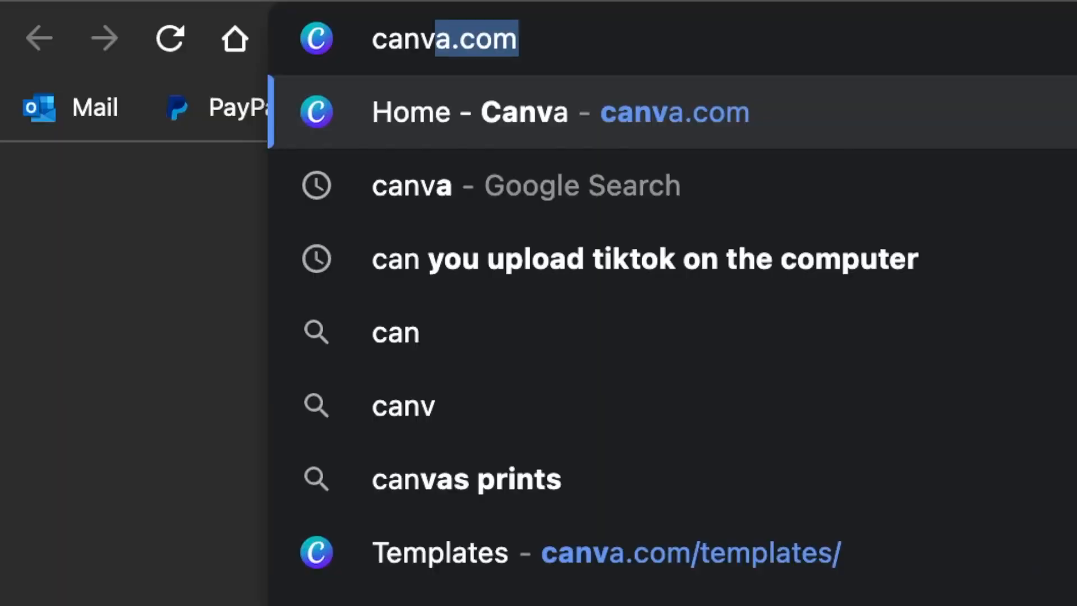
key("Return")
left_click(895, 82)
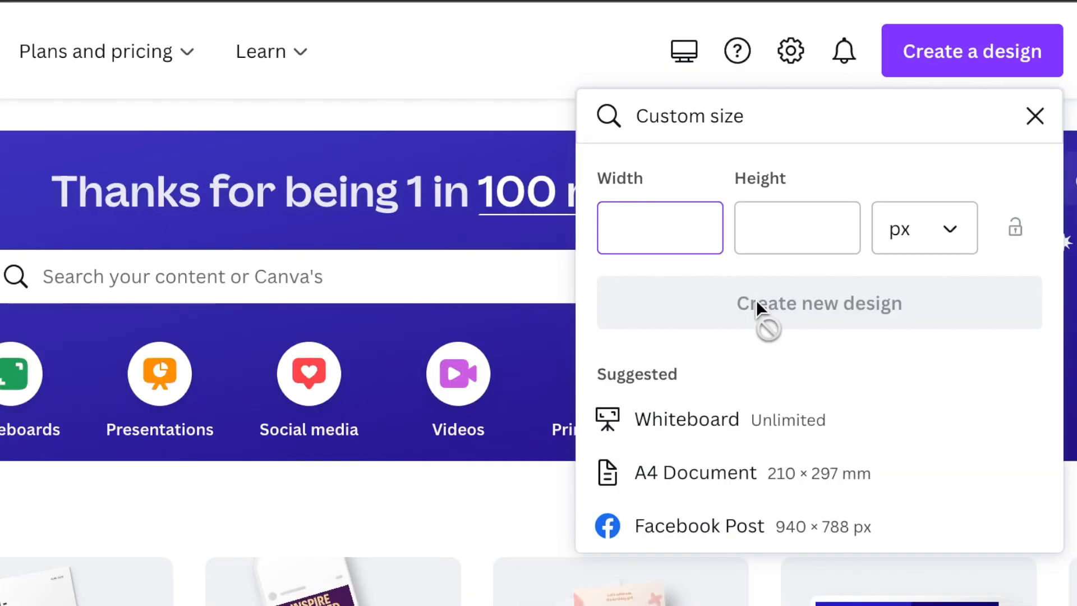
type("500")
left_click(853, 250)
type("500")
left_click(868, 303)
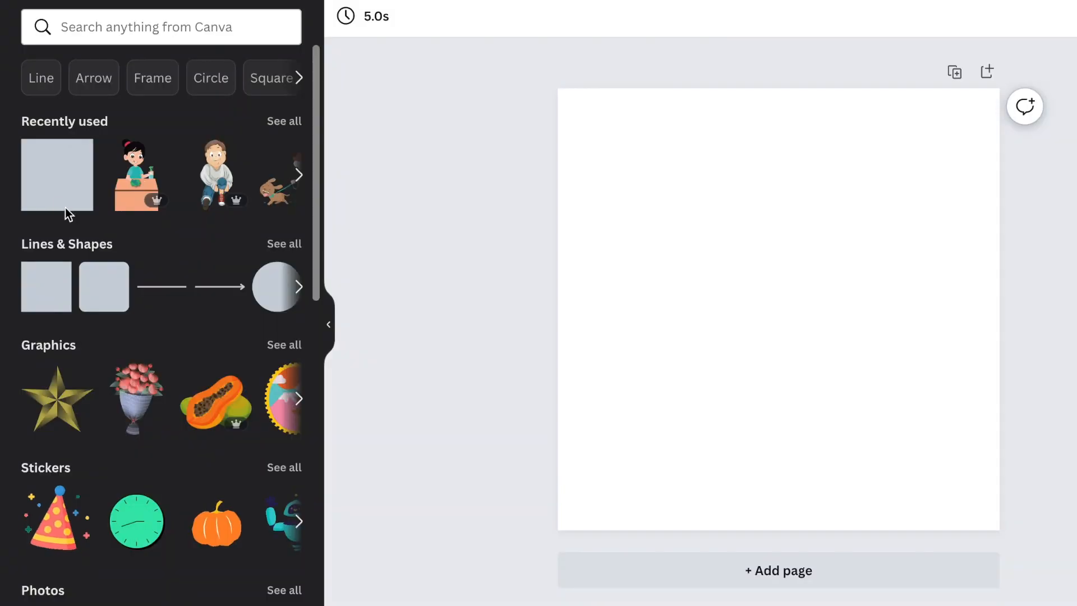
Step: Add a square, stretch it over the whole page, and fill it with #393B41
left_click(65, 207)
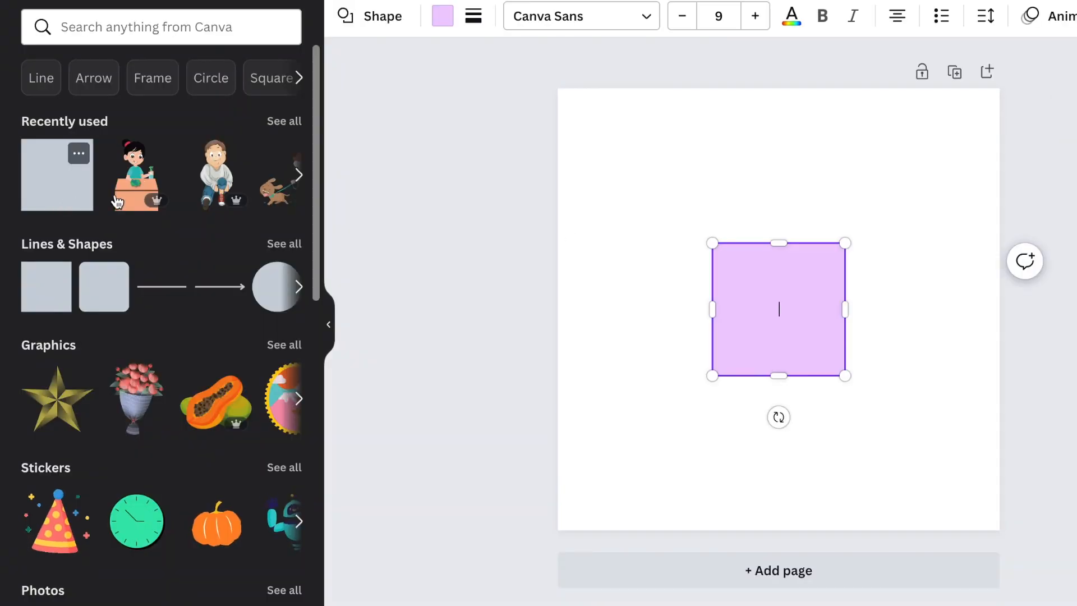
left_click_drag(711, 244, 521, 84)
left_click(443, 16)
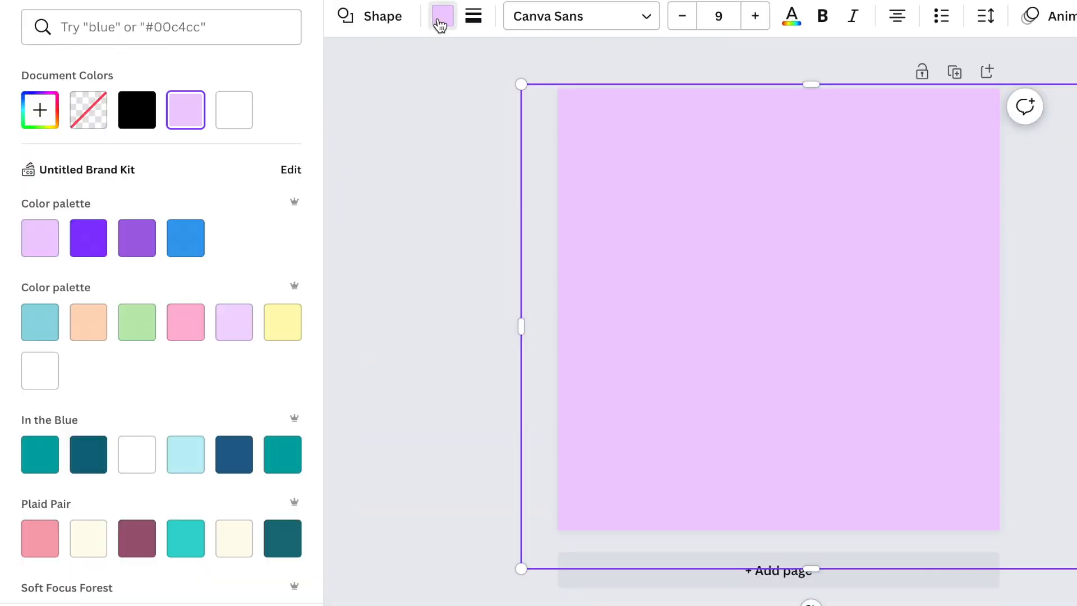
left_click(187, 34)
type("393B41")
left_click(46, 106)
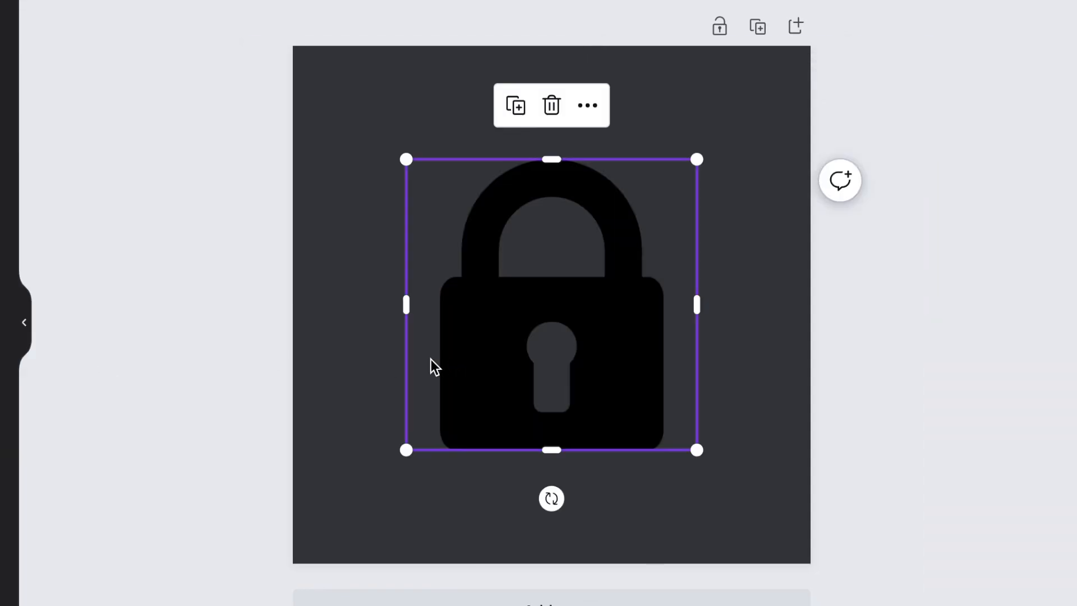
left_click_drag(372, 138, 665, 447)
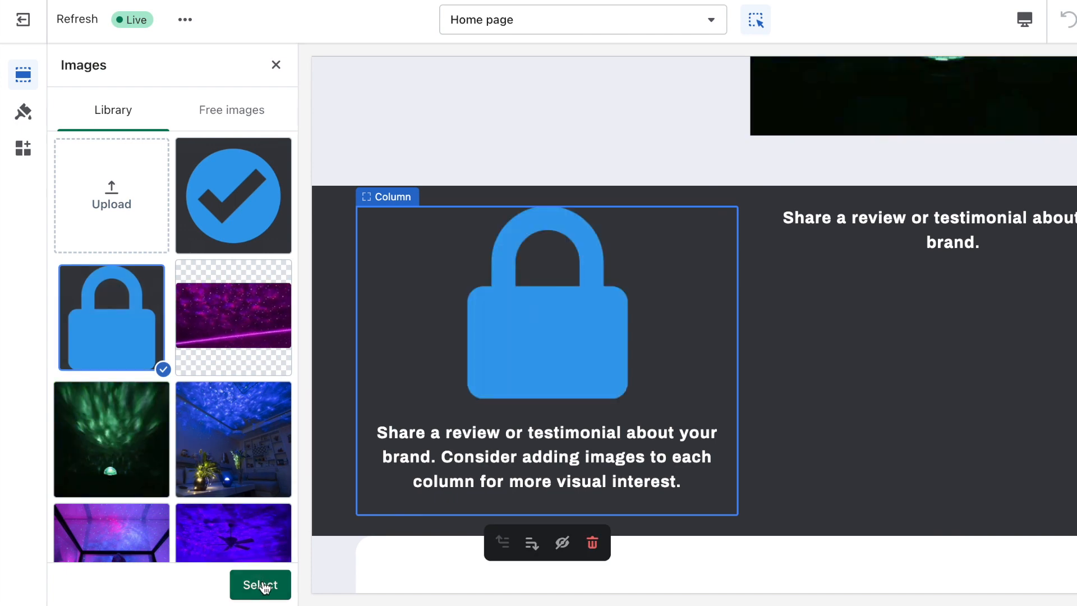
Step: Give the first column the padlock image, clear its heading, and describe it SECURE CHECKOUT
left_click(261, 585)
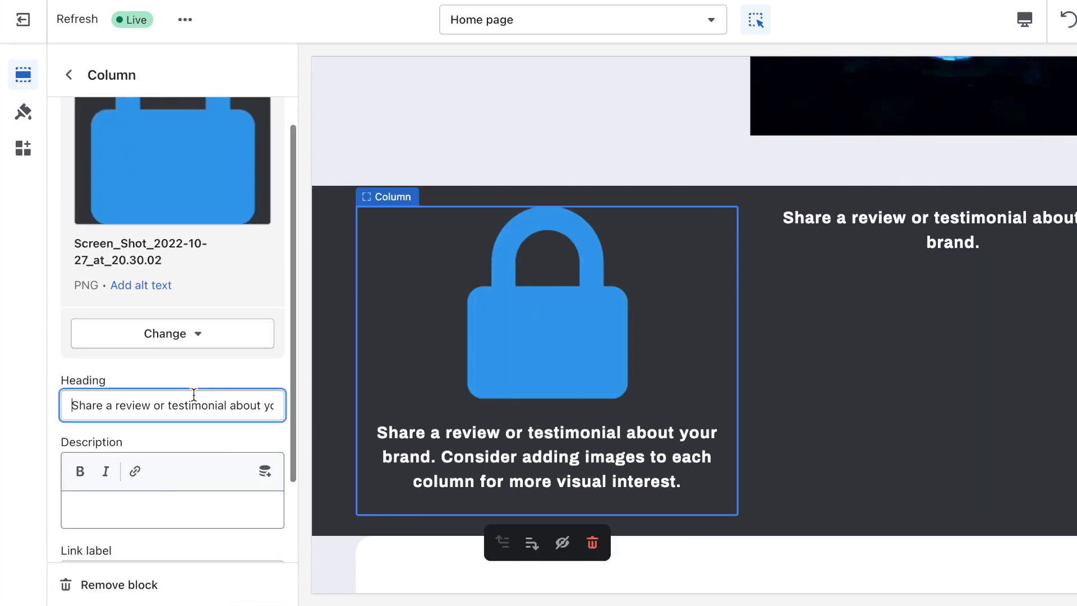
key("BackSpace")
left_click(190, 527)
type("ASe")
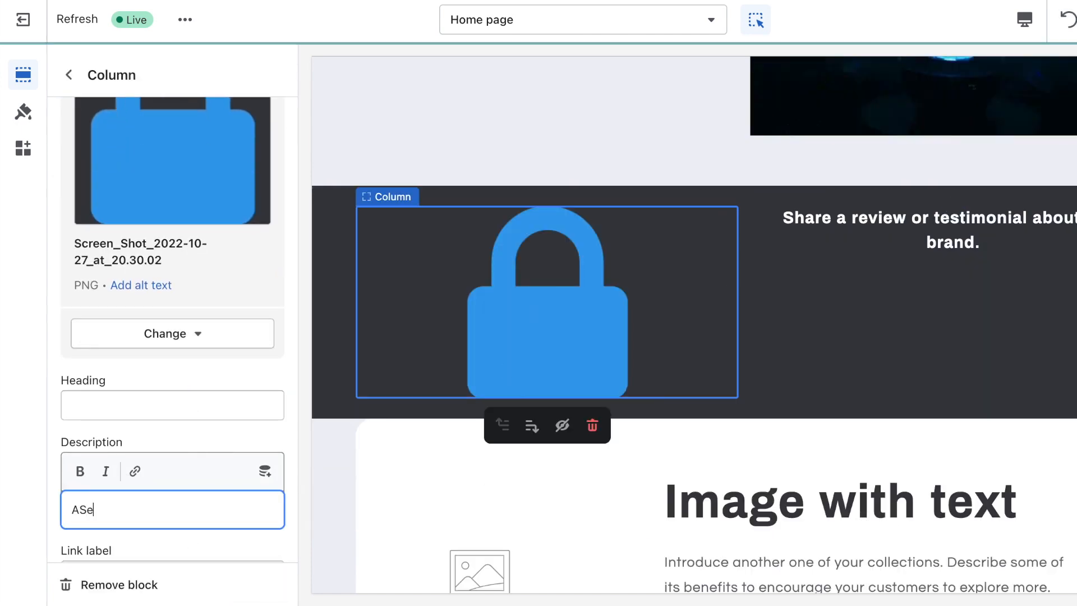
type("CURE CHECKOUT")
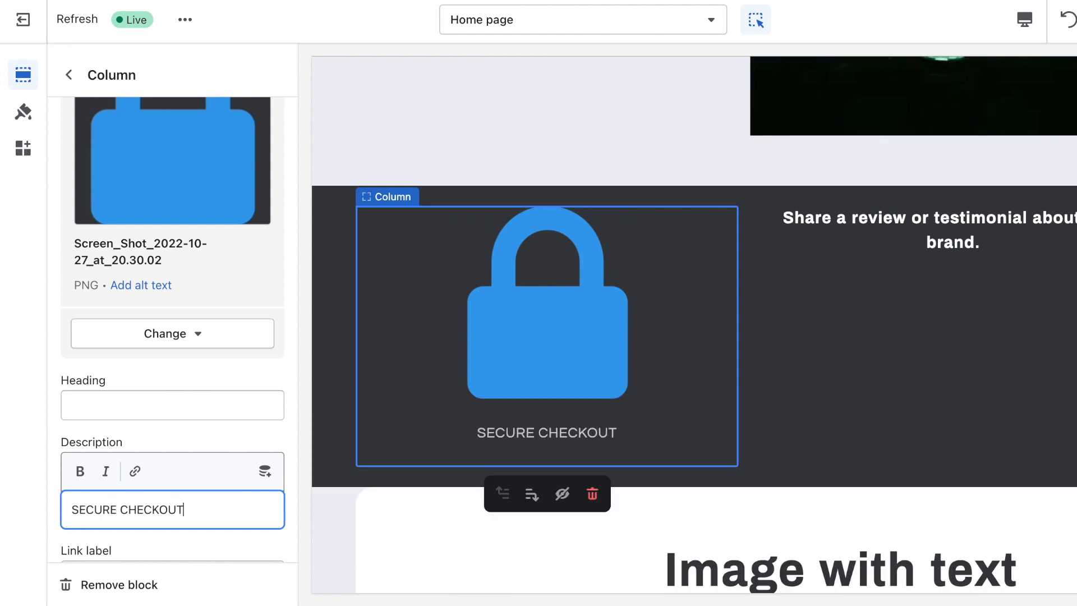
Step: Give the second column the checkmark image and the MONEY BACK GUARANTEE description
left_click(173, 168)
left_click(233, 196)
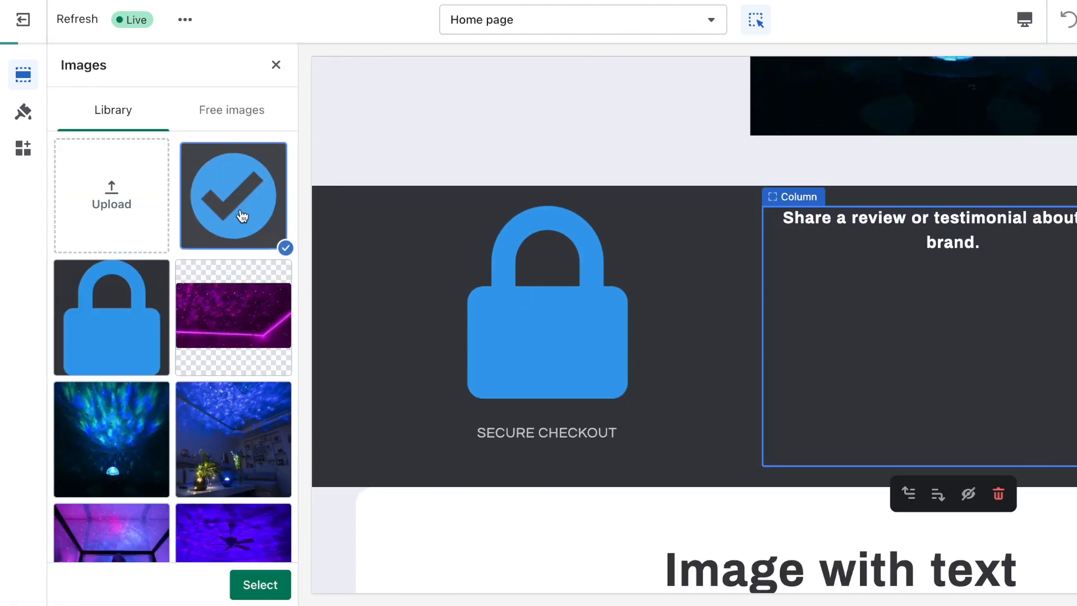
left_click(260, 584)
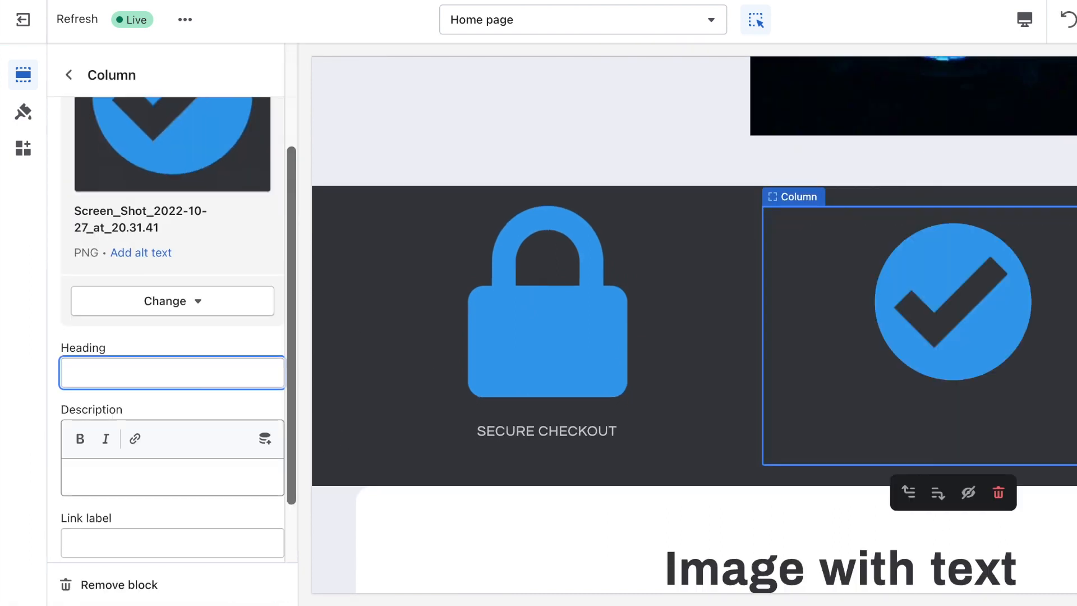
scroll(218, 482, "down", 1)
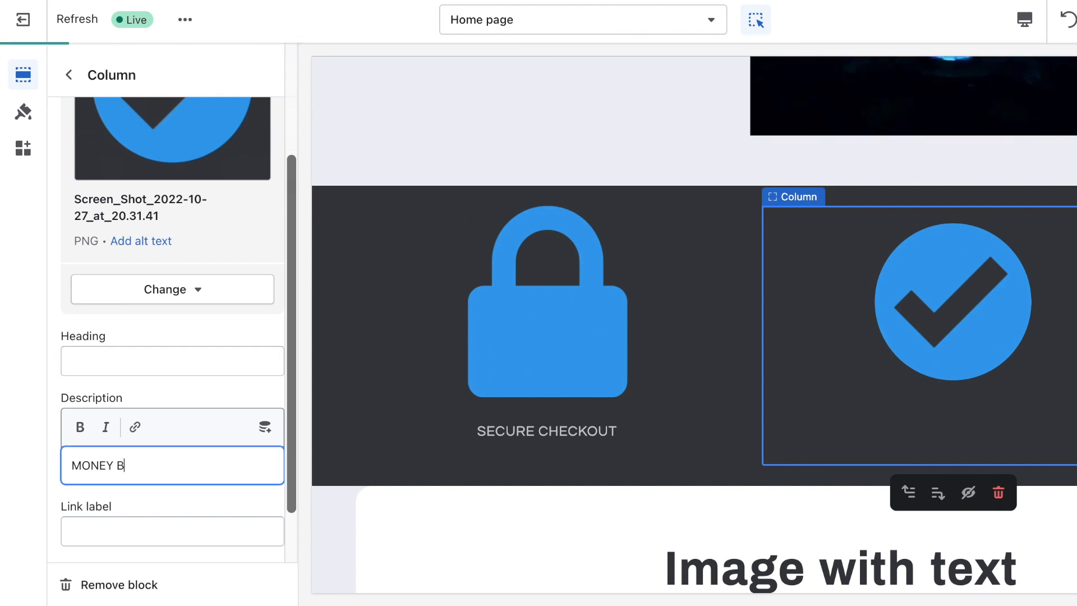
type("GUARANTEE")
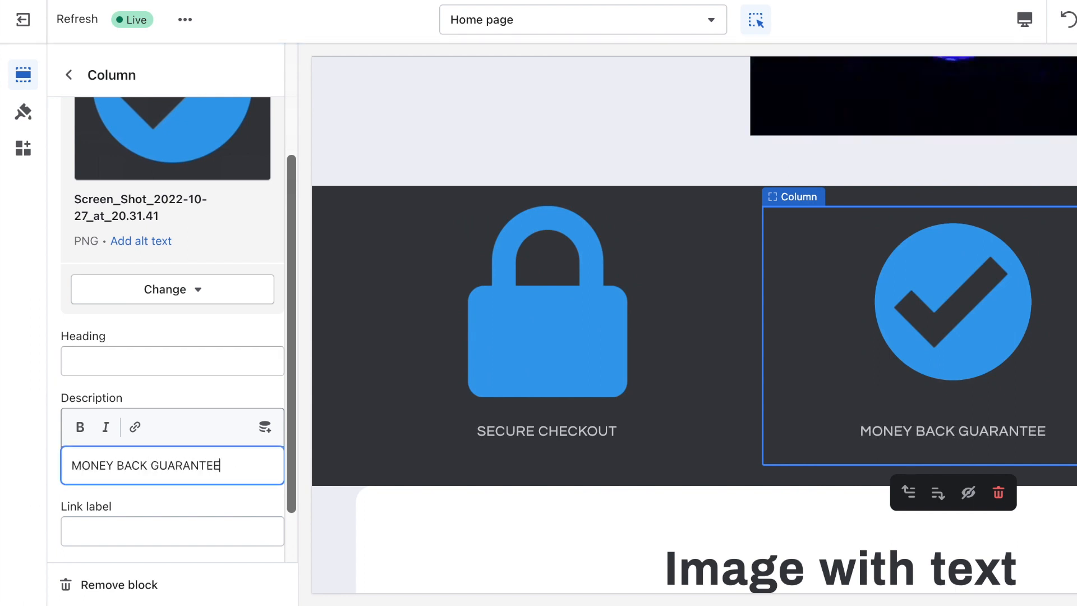
scroll(635, 325, "down", 5)
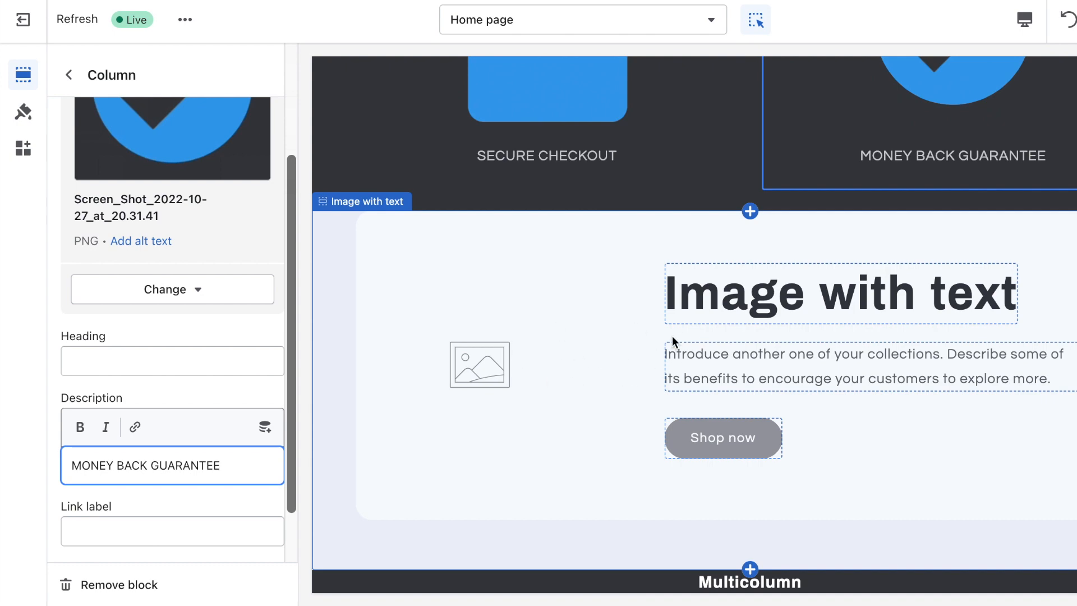
scroll(672, 336, "up", 18)
scroll(672, 337, "down", 3)
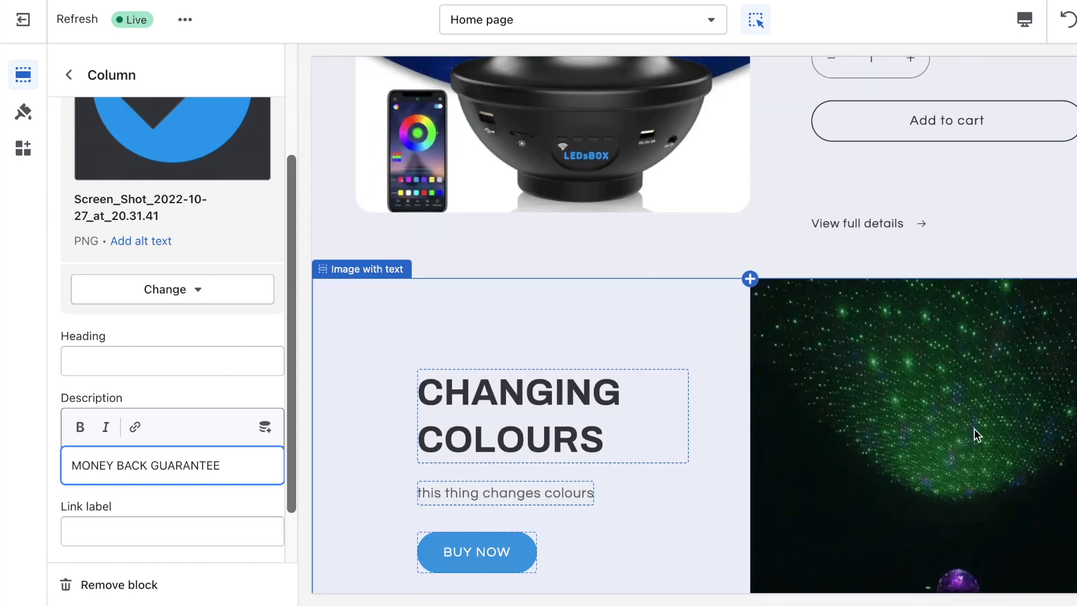
scroll(973, 428, "down", 2)
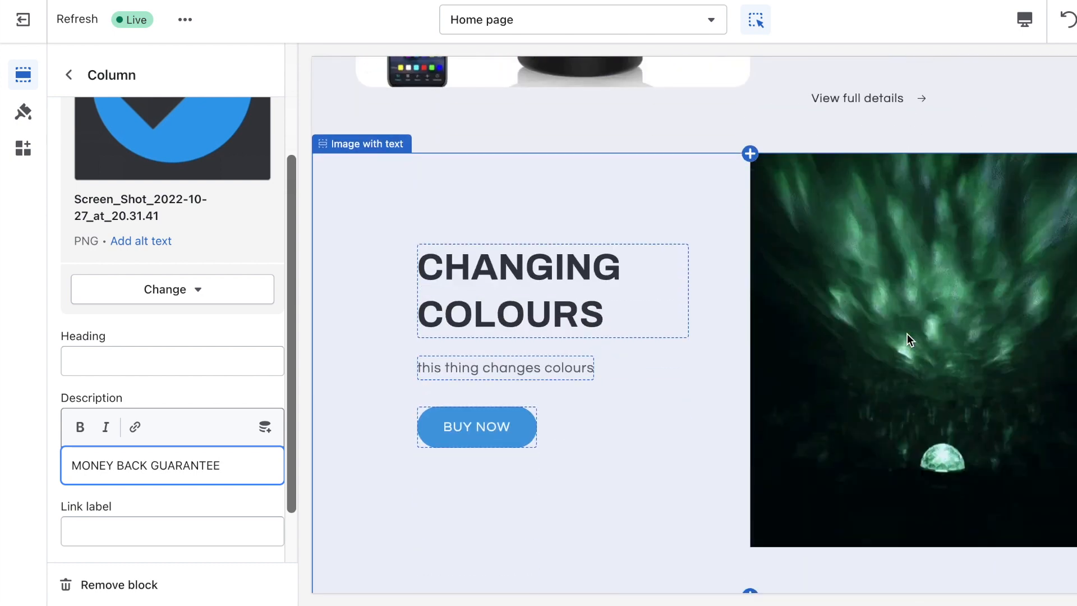
scroll(907, 335, "down", 3)
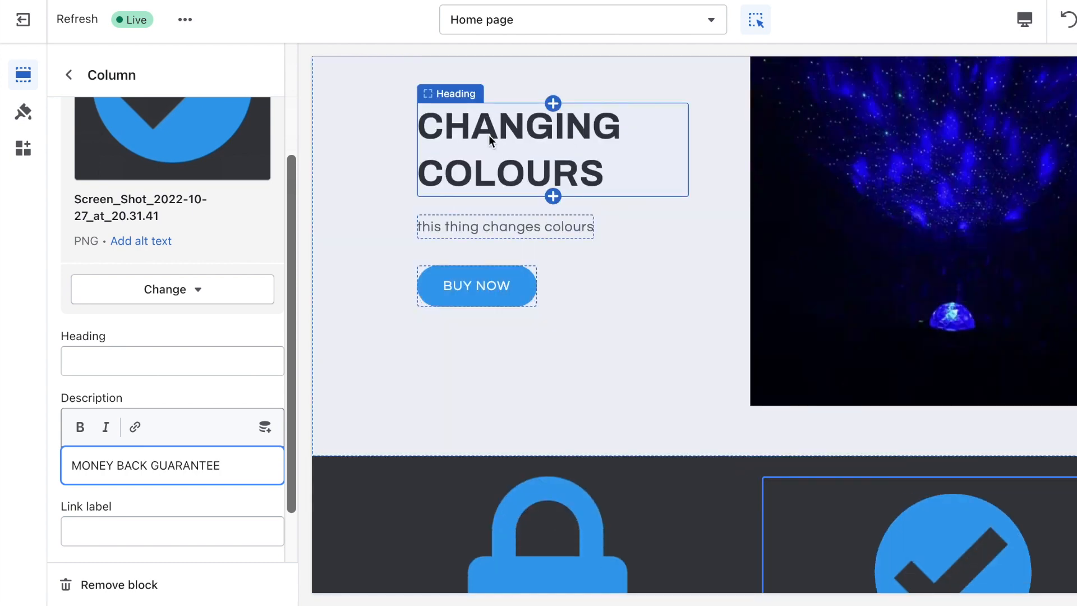
scroll(489, 135, "down", 15)
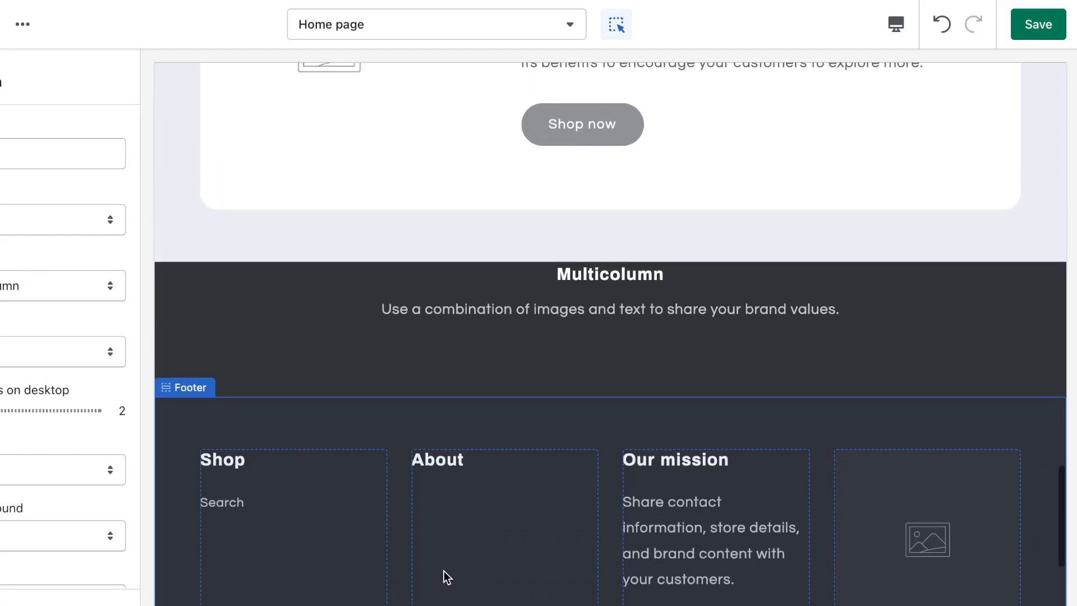
Step: Reduce the Multicolumn section above the footer to one column with the Accent 1 scheme
scroll(443, 570, "up", 2)
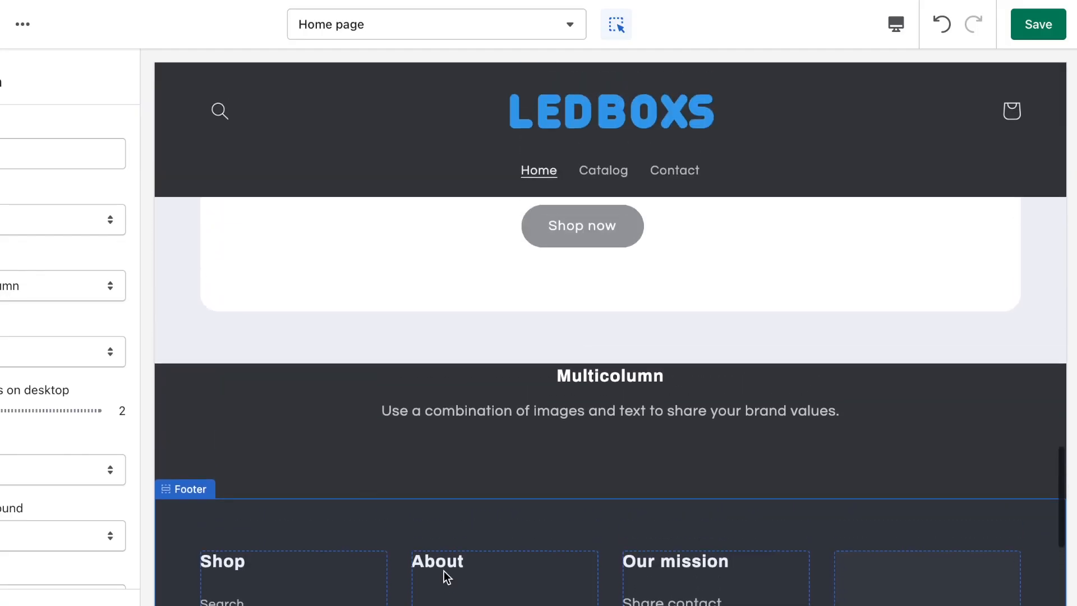
scroll(443, 571, "down", 3)
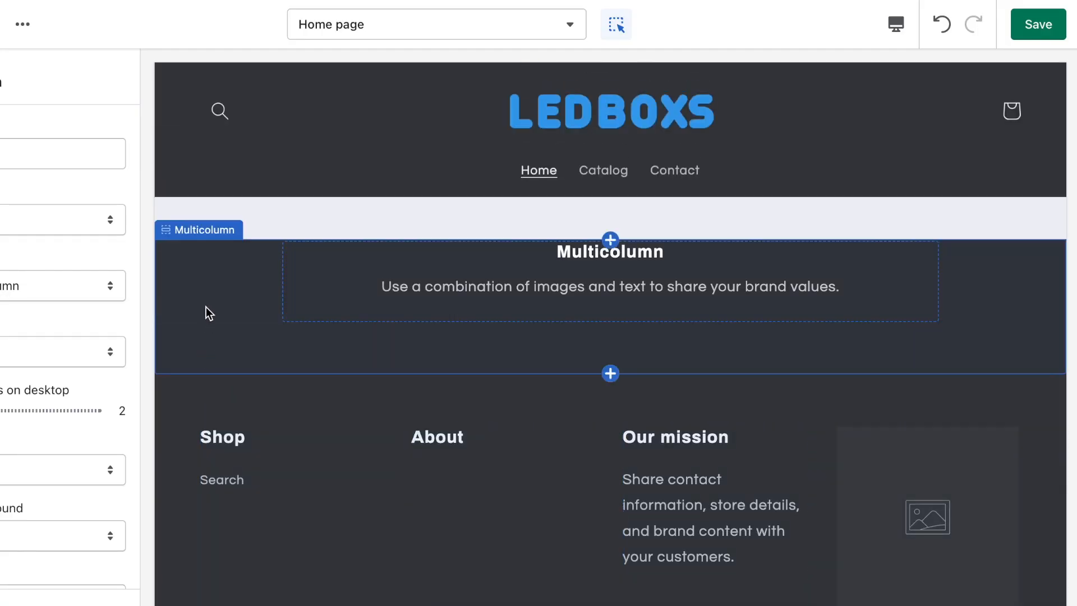
left_click(207, 307)
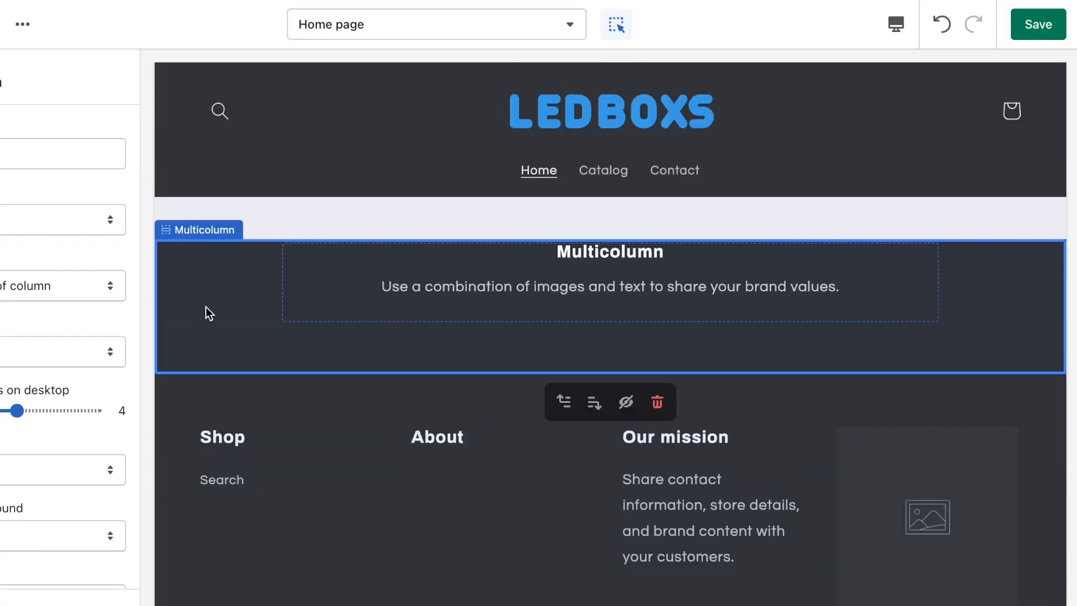
left_click_drag(192, 423, 43, 429)
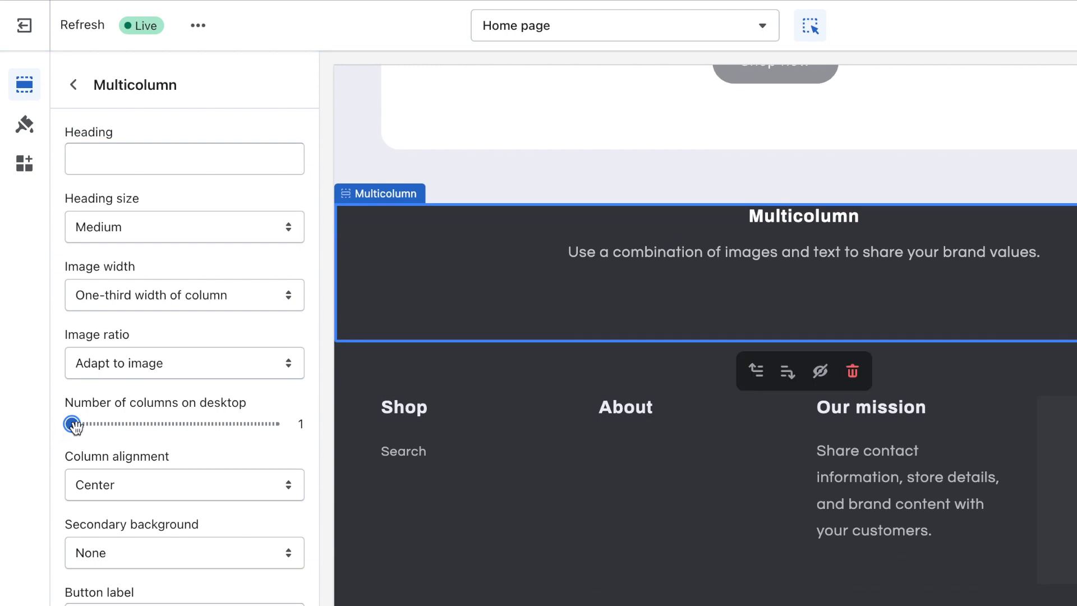
scroll(162, 395, "down", 6)
left_click(162, 395)
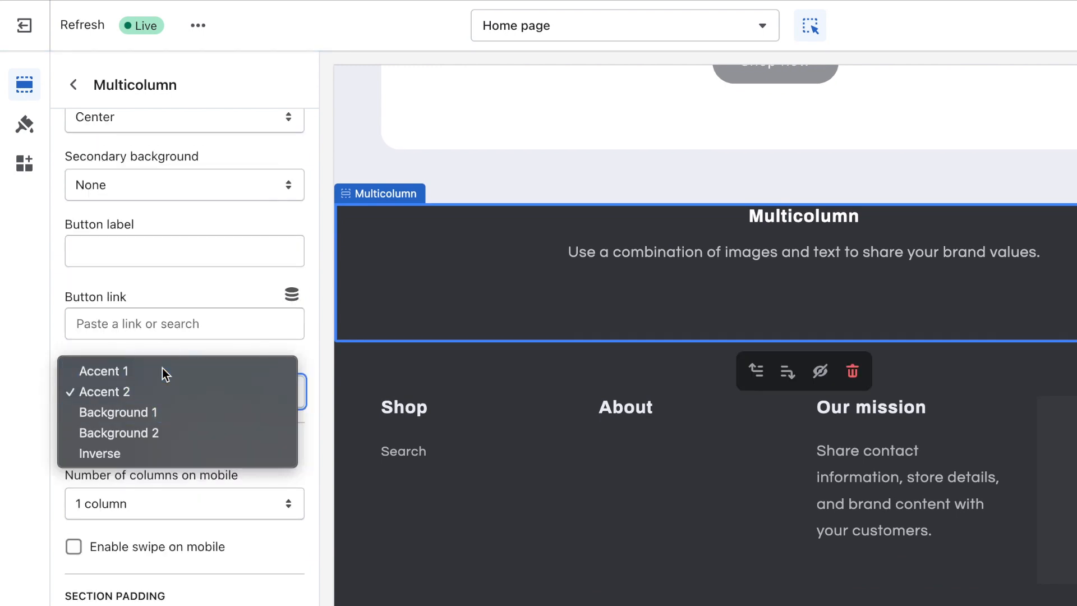
left_click(162, 370)
Step: Enter the heading 60% OFF SALE ENDS TONIGHT and lower the section's top padding
scroll(163, 258, "up", 6)
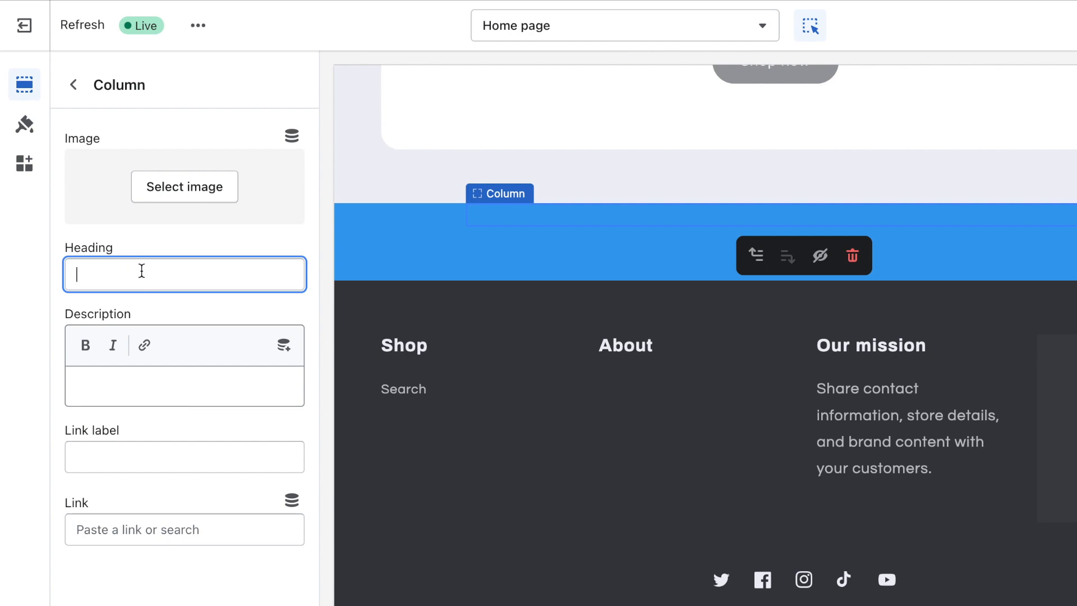
type("60")
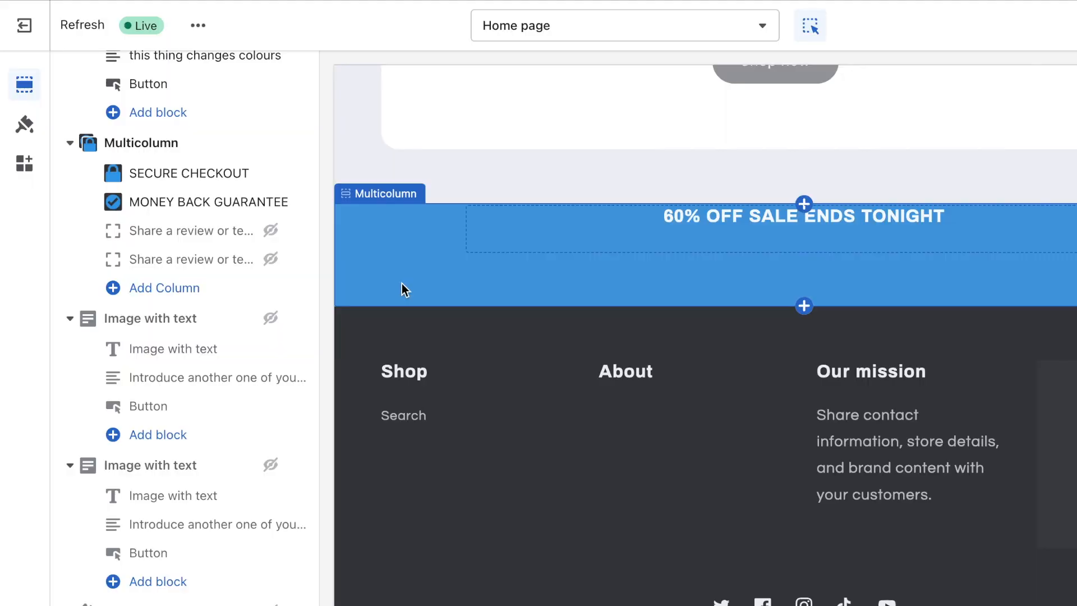
left_click(401, 284)
scroll(115, 392, "down", 5)
scroll(115, 392, "down", 4)
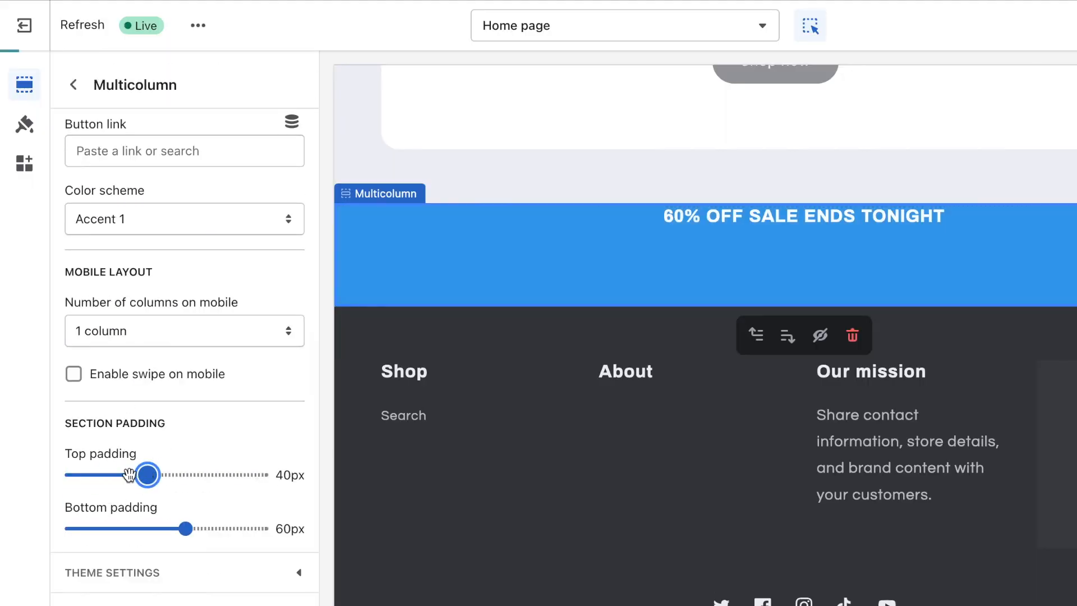
left_click_drag(129, 475, 116, 474)
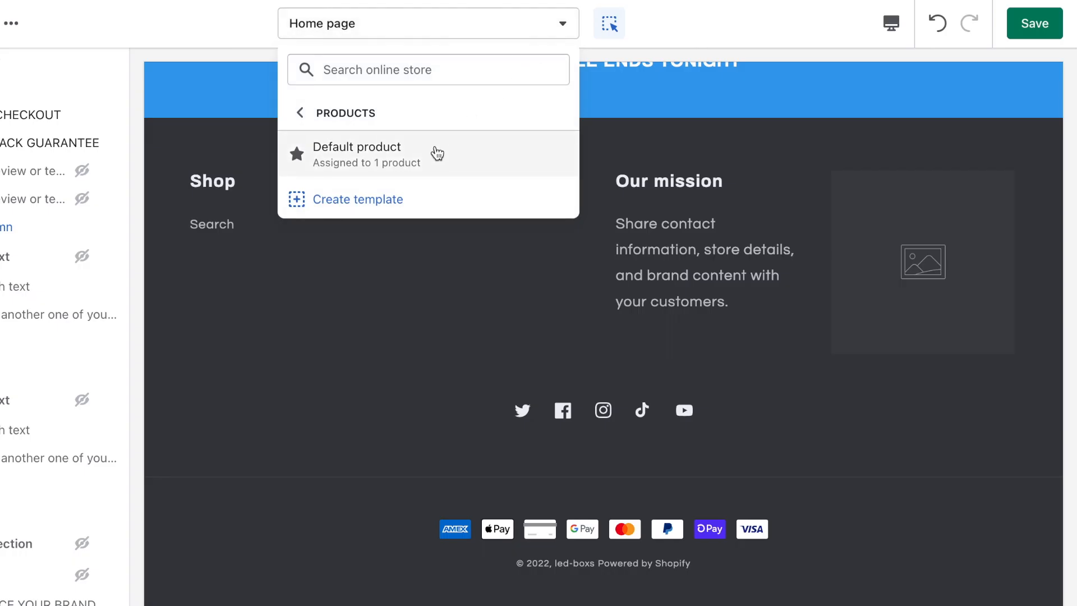
Step: On the Default product template, delete the store-name Text block
left_click(437, 153)
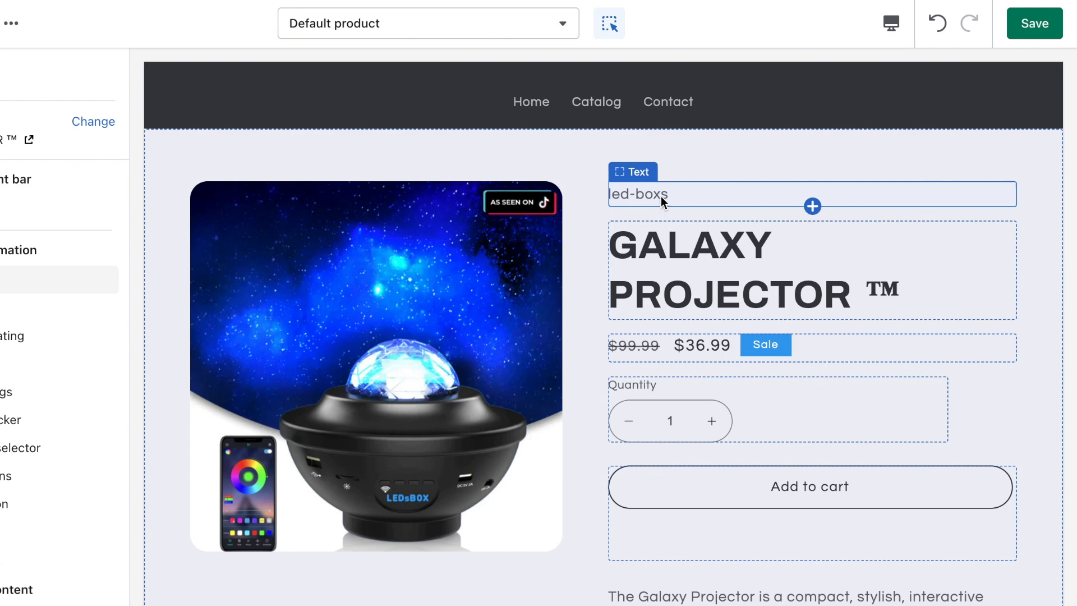
left_click(660, 197)
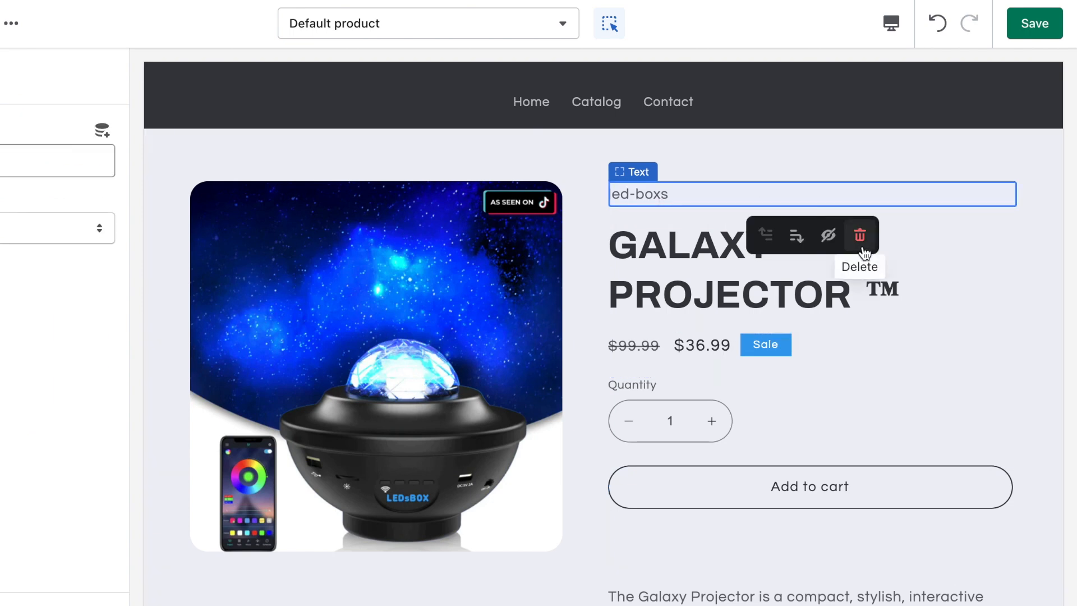
left_click(862, 247)
Step: Add a collapsible row block under the description and save the theme
scroll(781, 311, "down", 4)
left_click(717, 560)
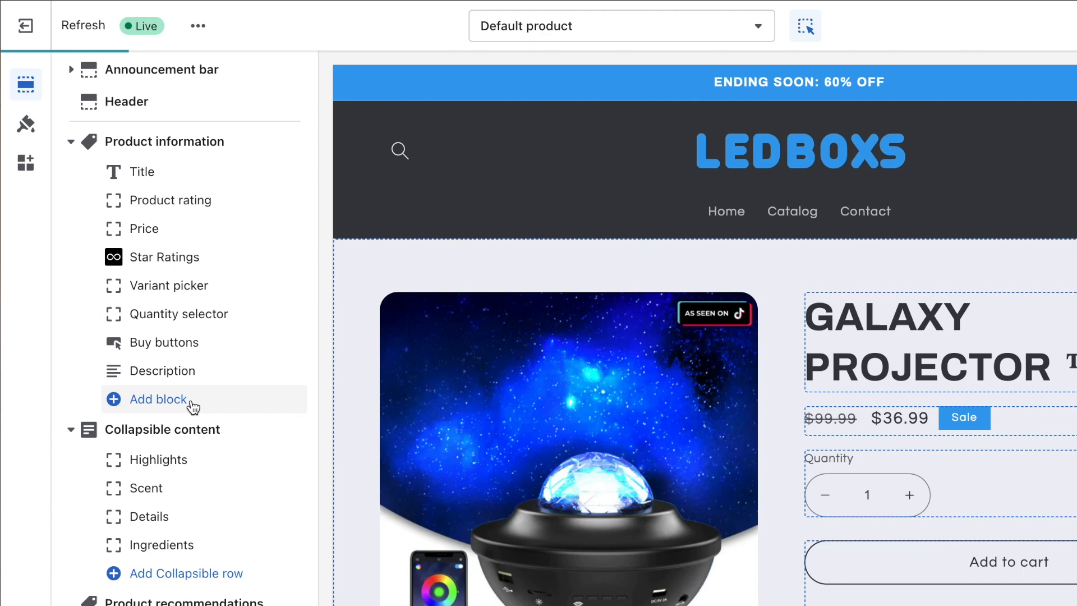
left_click(191, 404)
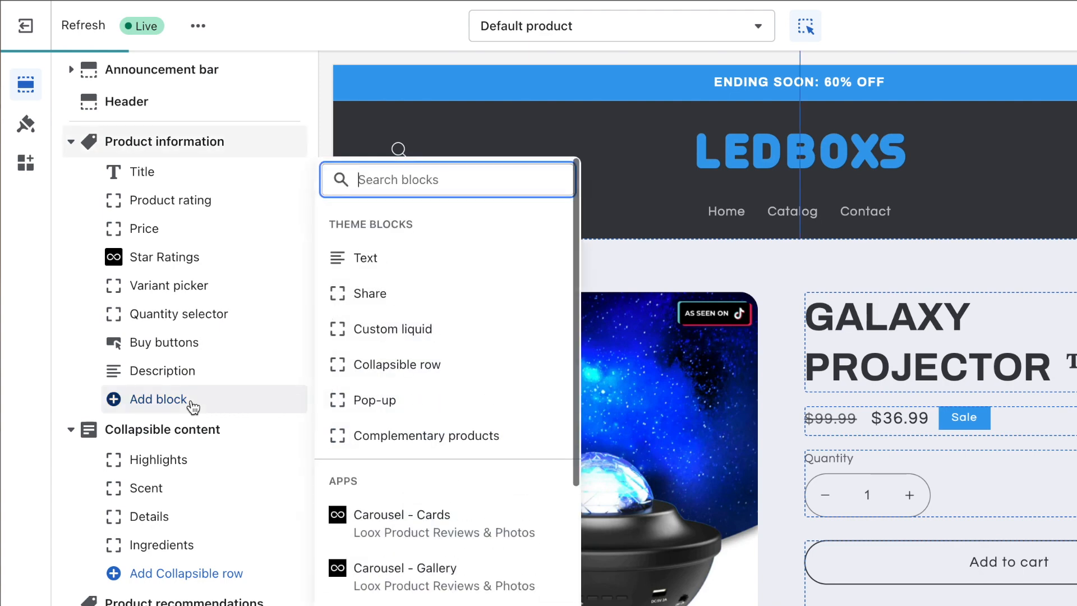
left_click(426, 374)
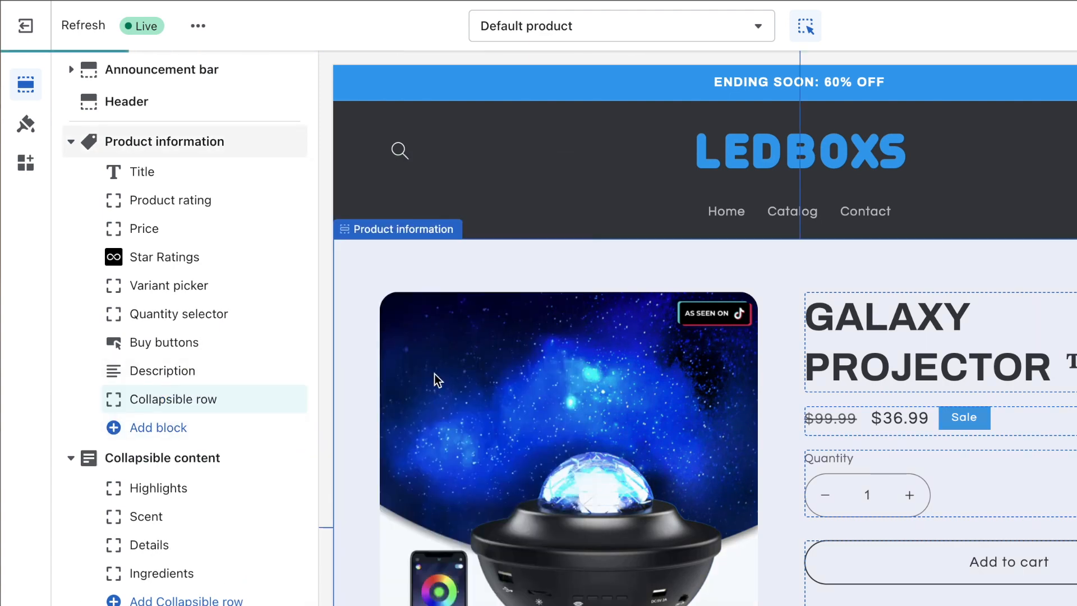
left_click(168, 426)
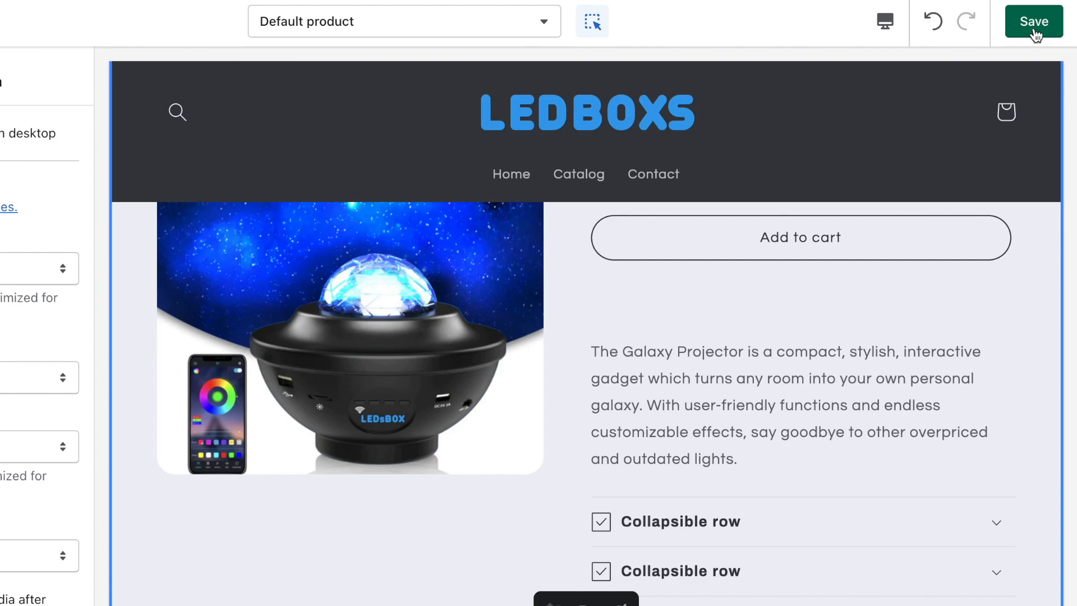
left_click(1037, 27)
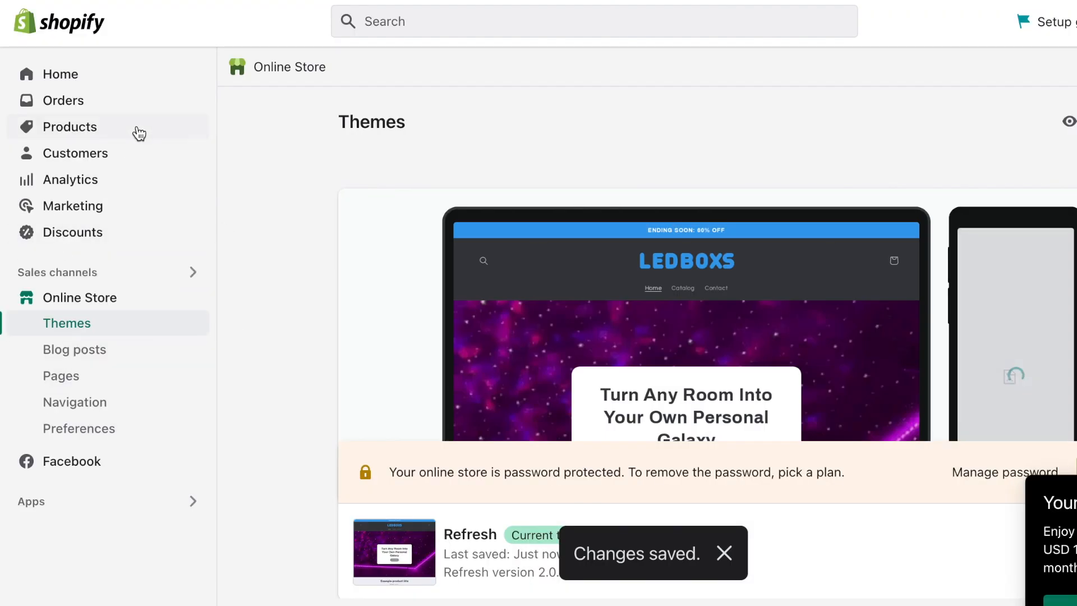
Step: Open the GALAXY PROJECTOR ™ product and select its entire description text
left_click(136, 132)
left_click(483, 284)
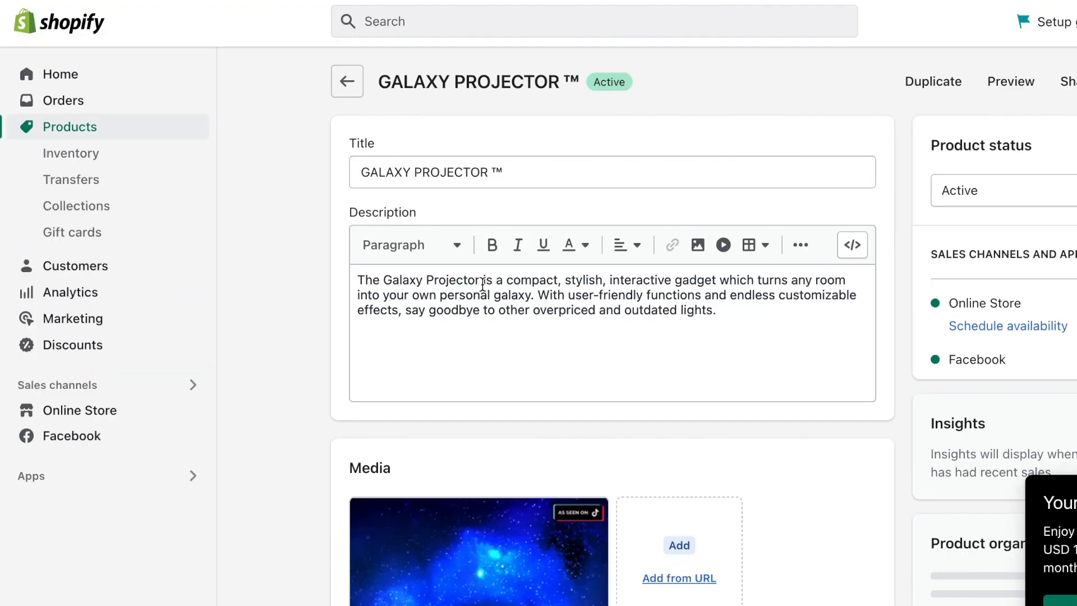
left_click_drag(763, 344, 422, 297)
left_click_drag(300, 287, 311, 263)
key("ctrl+c")
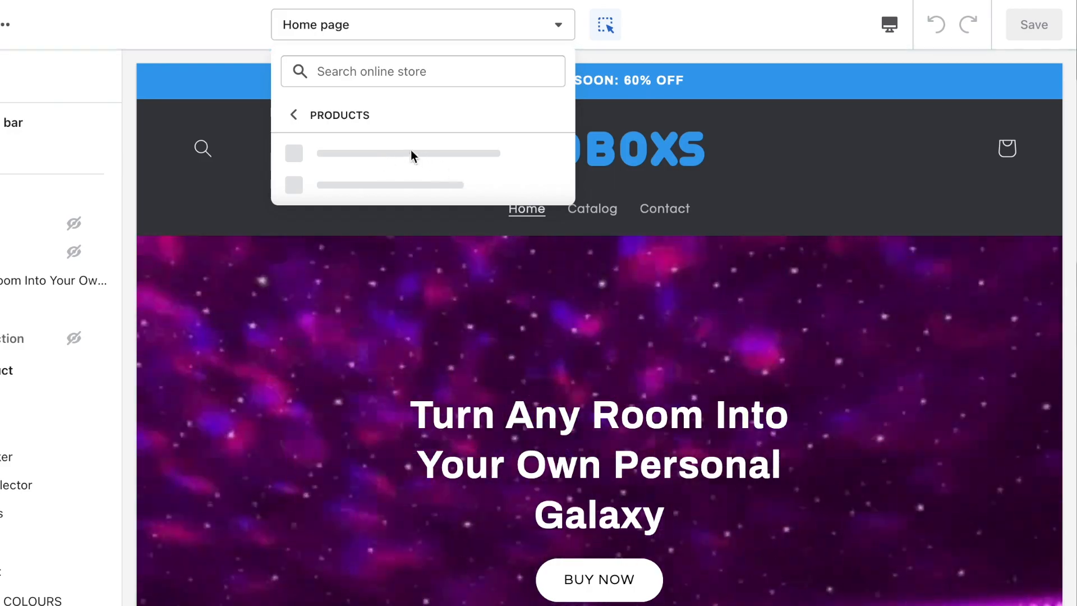
Step: Make the first collapsible row DESCRIPTION with the pasted product text and a Clipboard icon
left_click(381, 150)
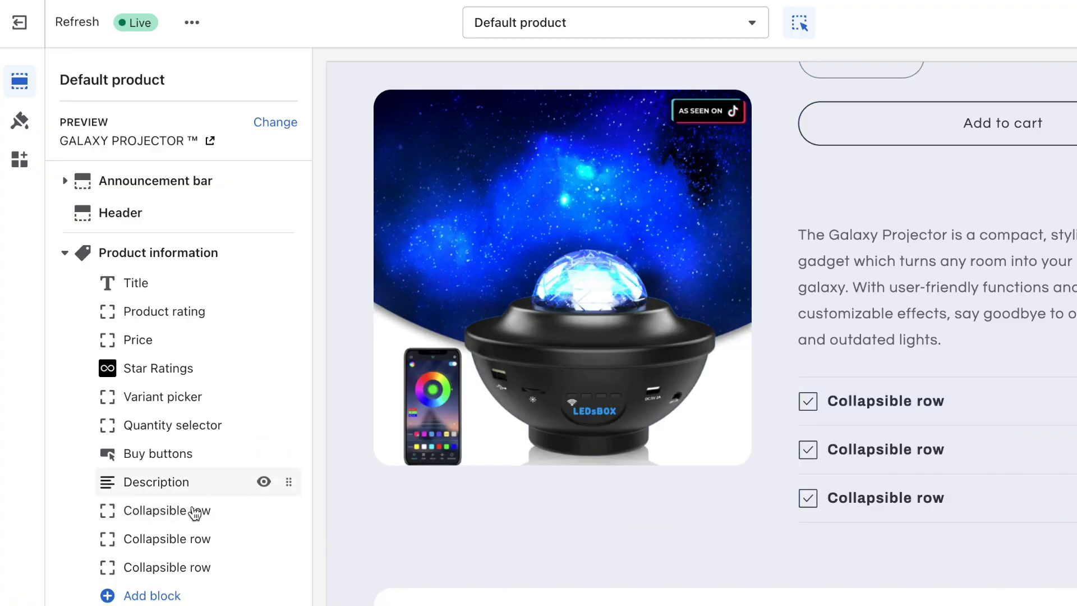
left_click(194, 509)
triple_click(179, 161)
type("DESCRIPTION")
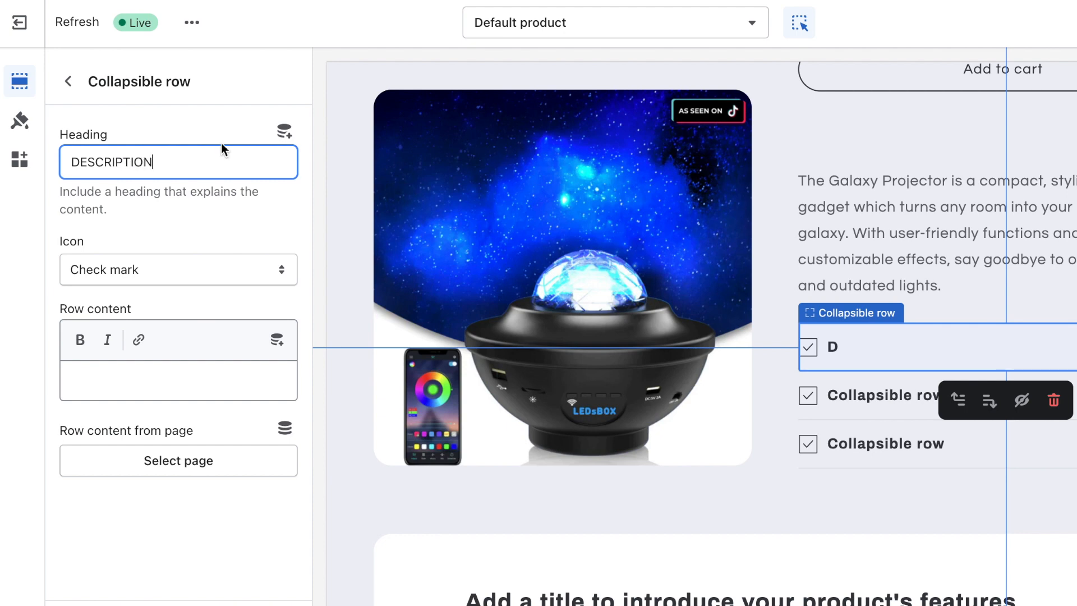
key("ctrl+v")
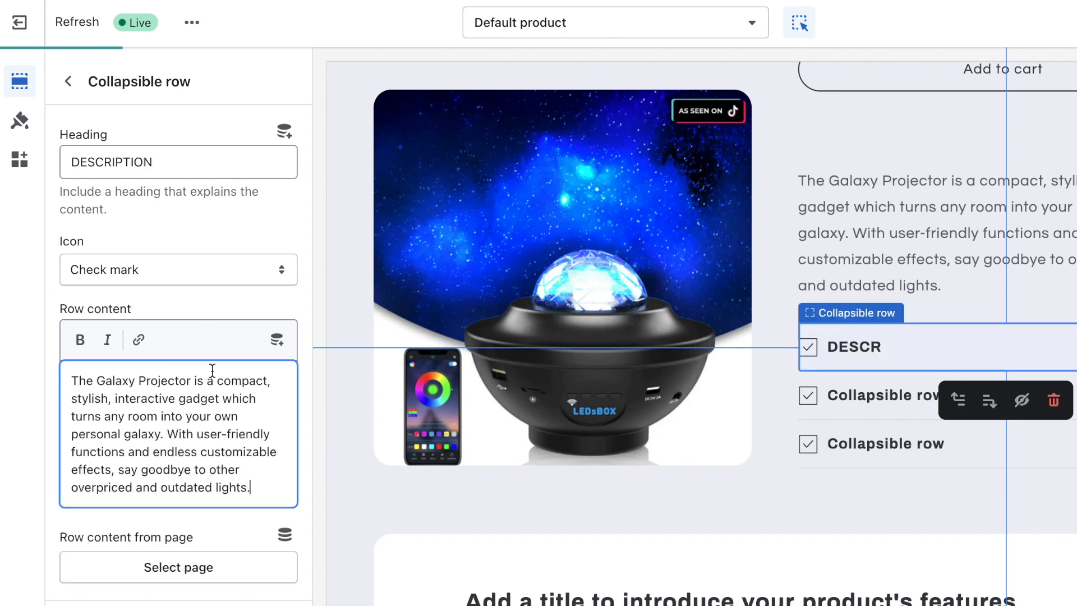
left_click(191, 264)
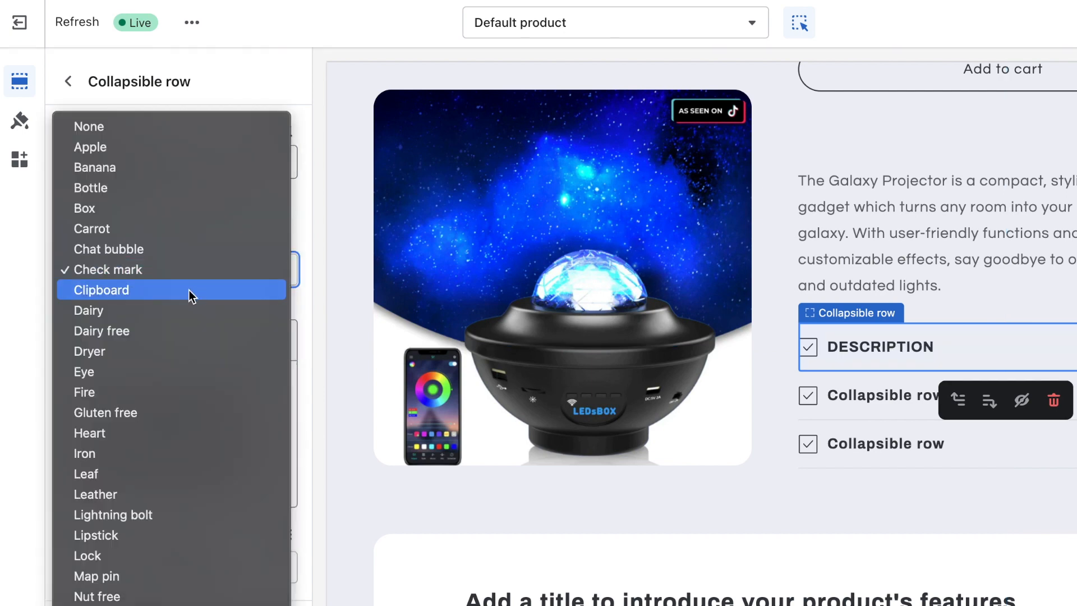
left_click(189, 291)
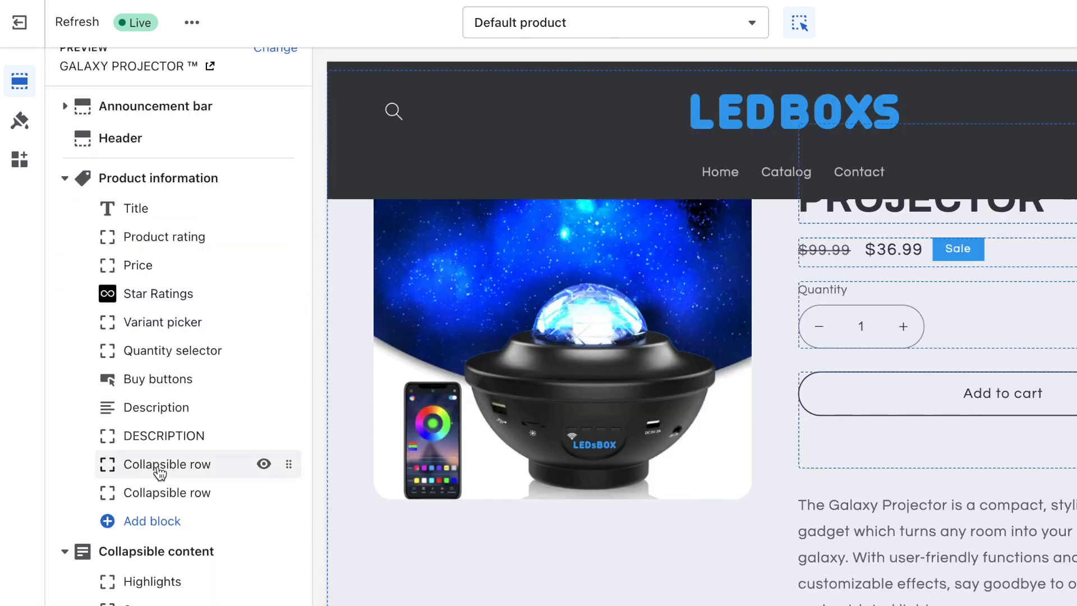
Step: Give the next collapsible row the WHAT IS INCLUDED heading and a Box icon
left_click(158, 467)
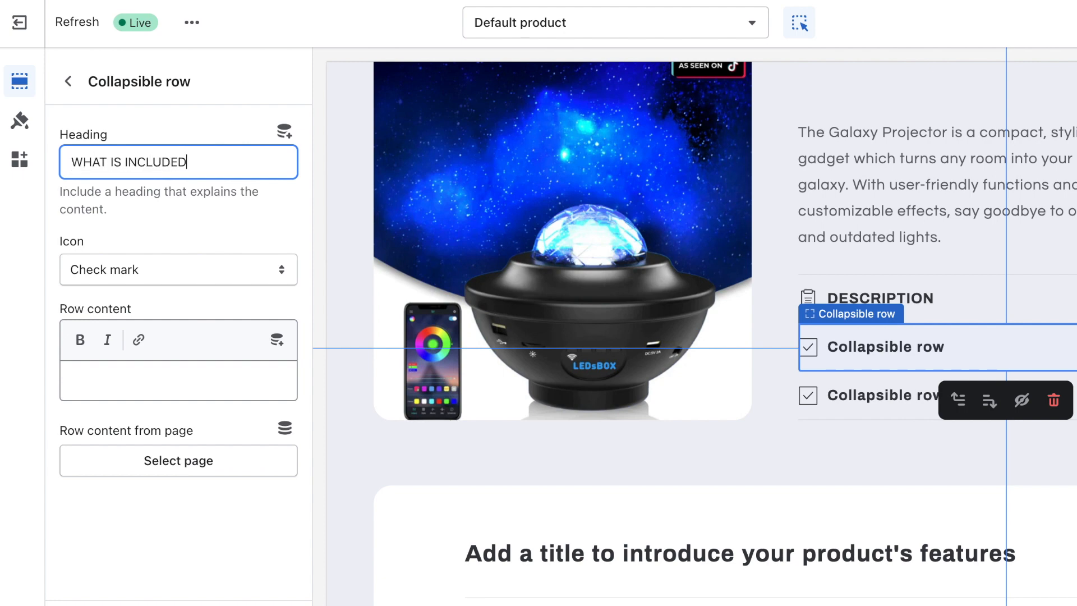
left_click(209, 280)
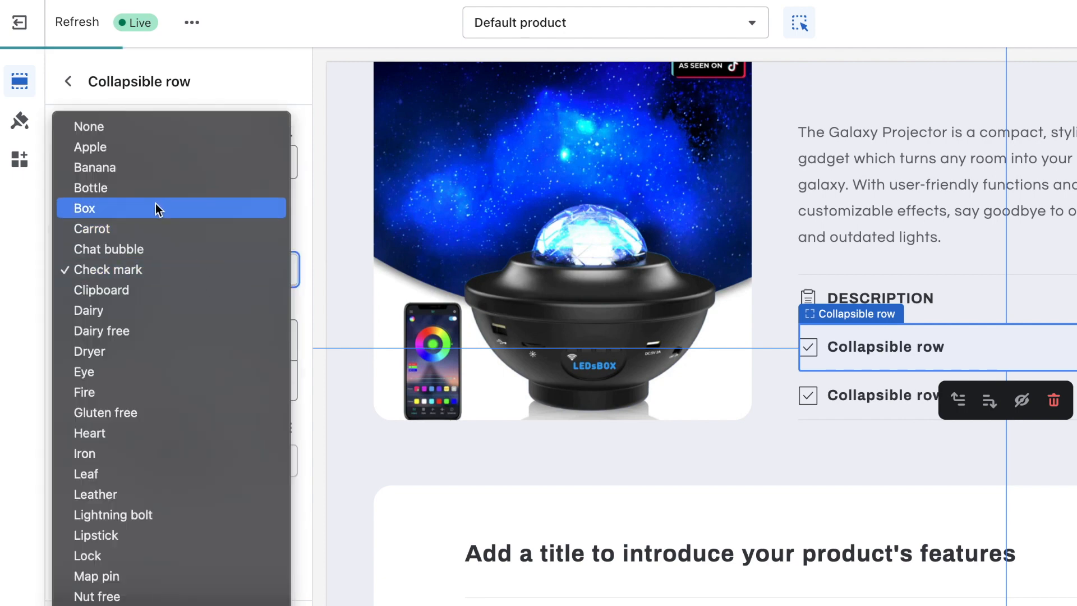
left_click(155, 208)
left_click(180, 376)
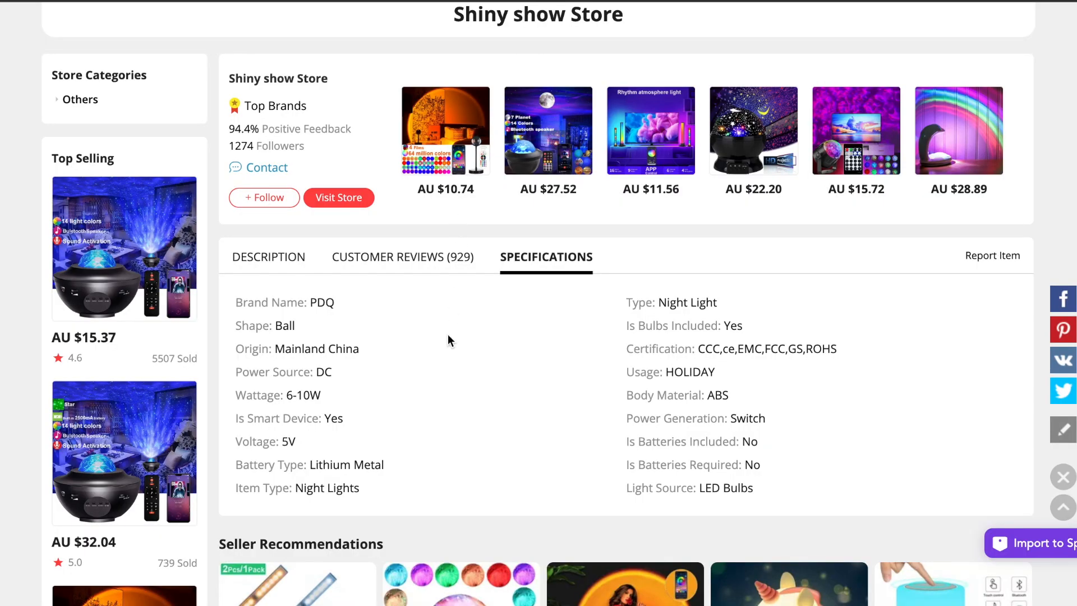
Step: Scroll the AliExpress Description tab to the projector's package-contents image
scroll(448, 334, "down", 3)
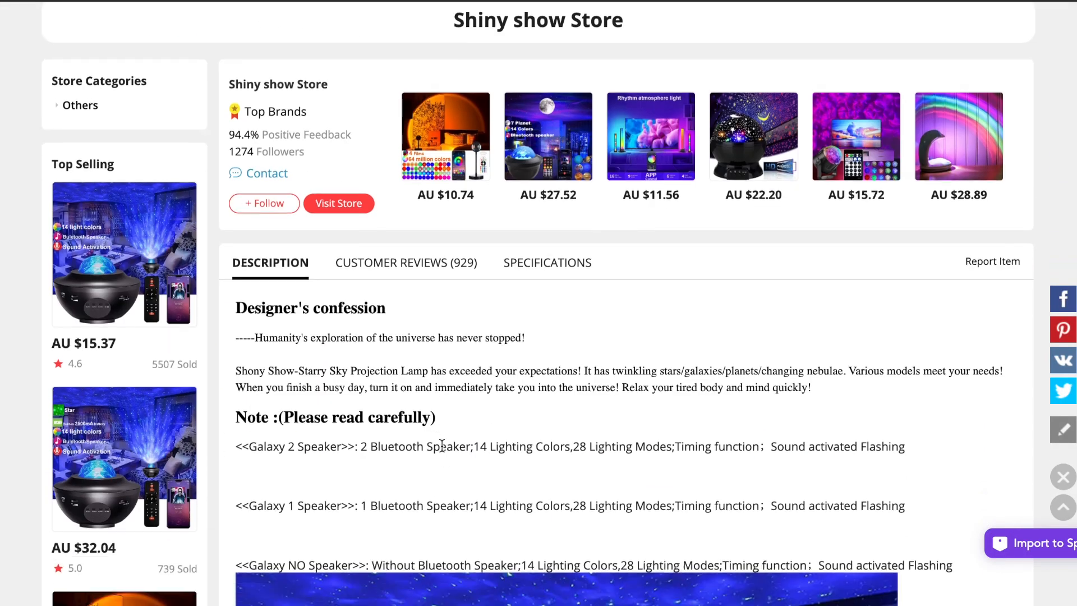
scroll(442, 446, "down", 1)
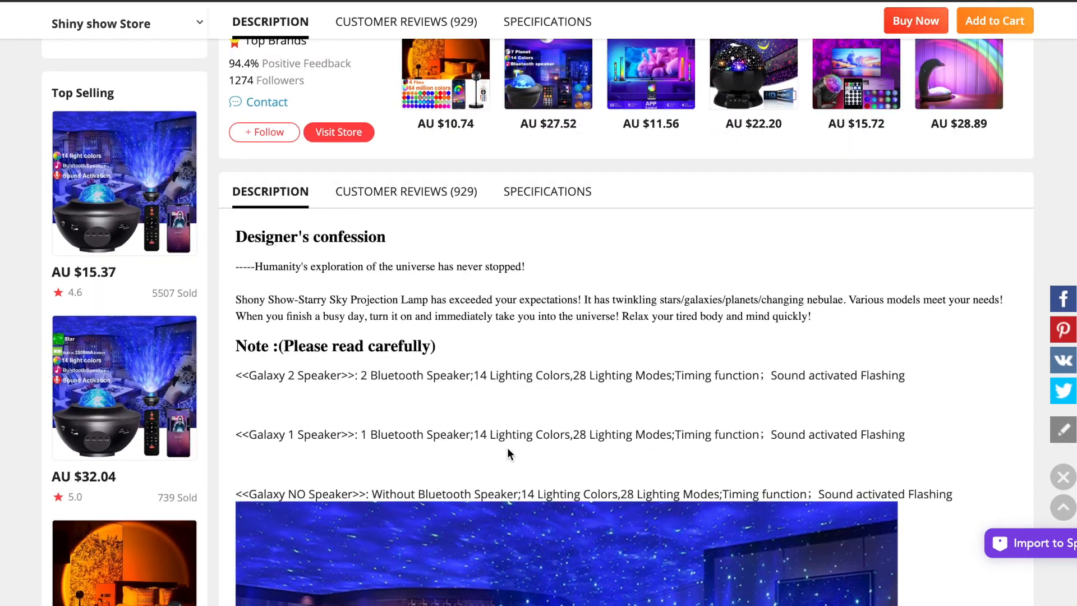
scroll(442, 431, "down", 1)
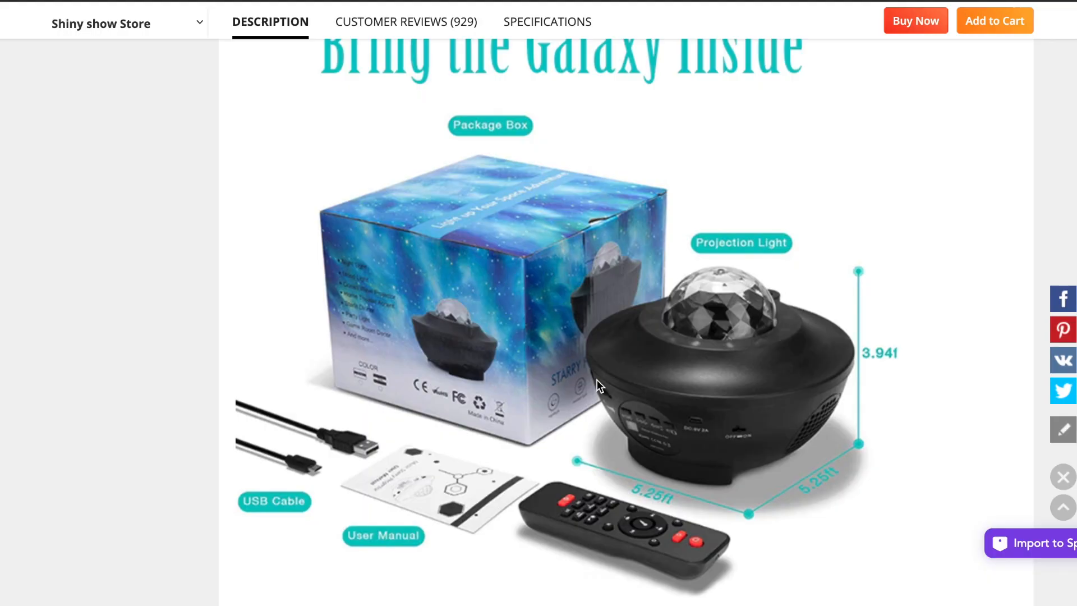
scroll(597, 379, "up", 1)
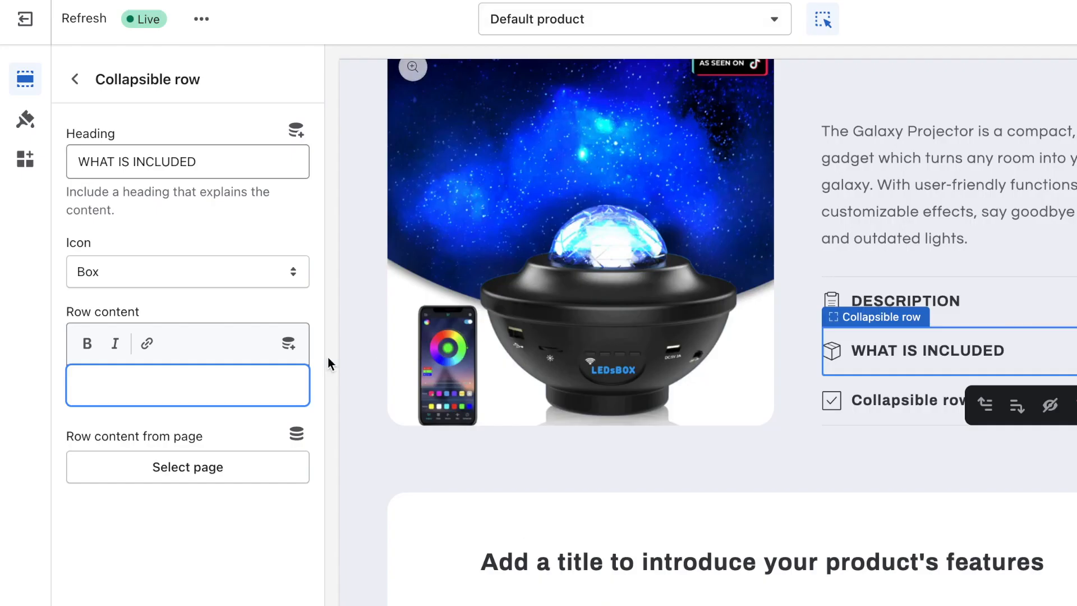
Step: Paste the included-items list and rename the third collapsible row MONEY BACK GUARANTEE with a check mark icon
type("WHAT'S INCLUDED: - Galaxy Projector™ - USB Power Cable - Remote Control - Instruction Manual")
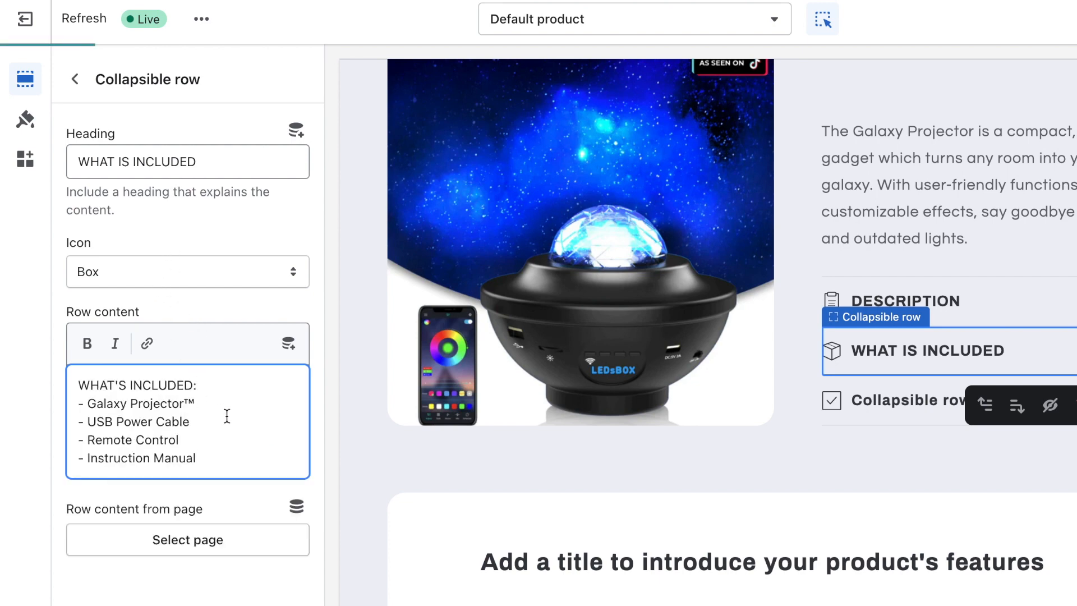
left_click(75, 79)
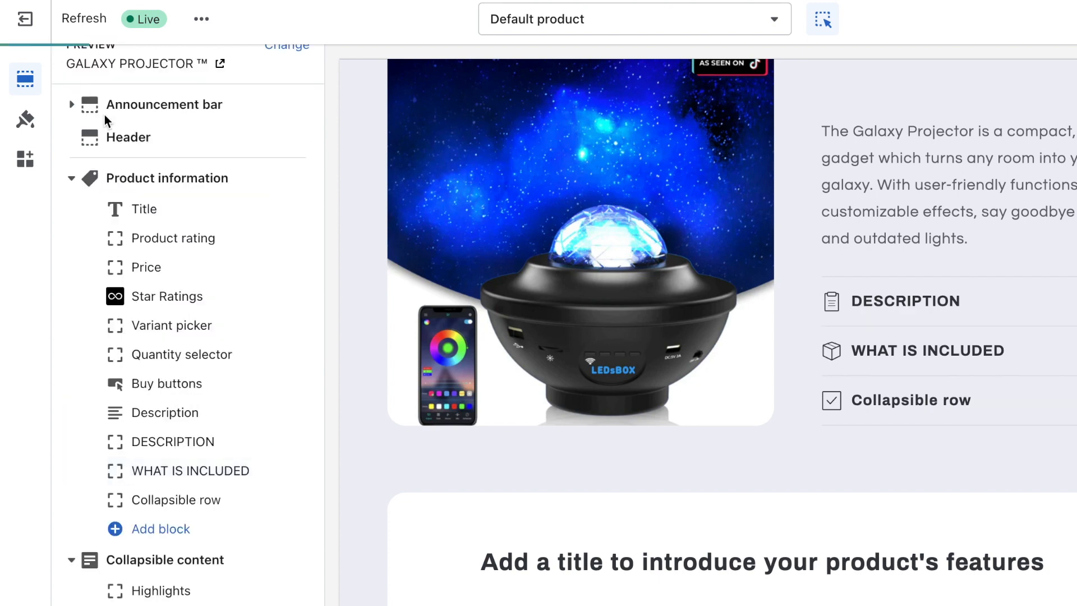
left_click(192, 503)
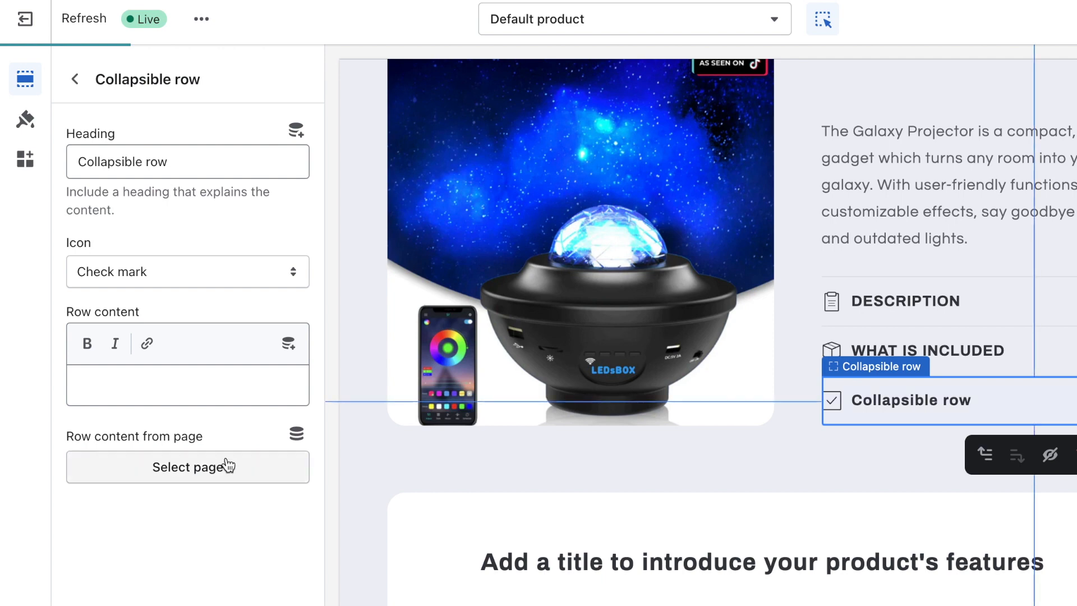
triple_click(188, 162)
key("BackSpace")
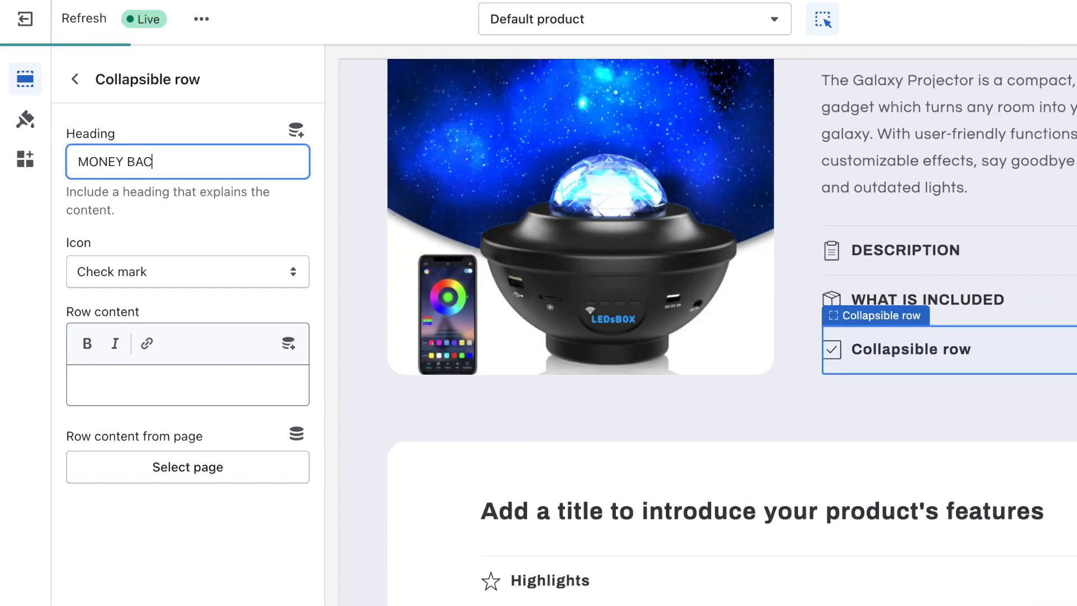
type("MONEY BACK GUARANTEE")
left_click(212, 274)
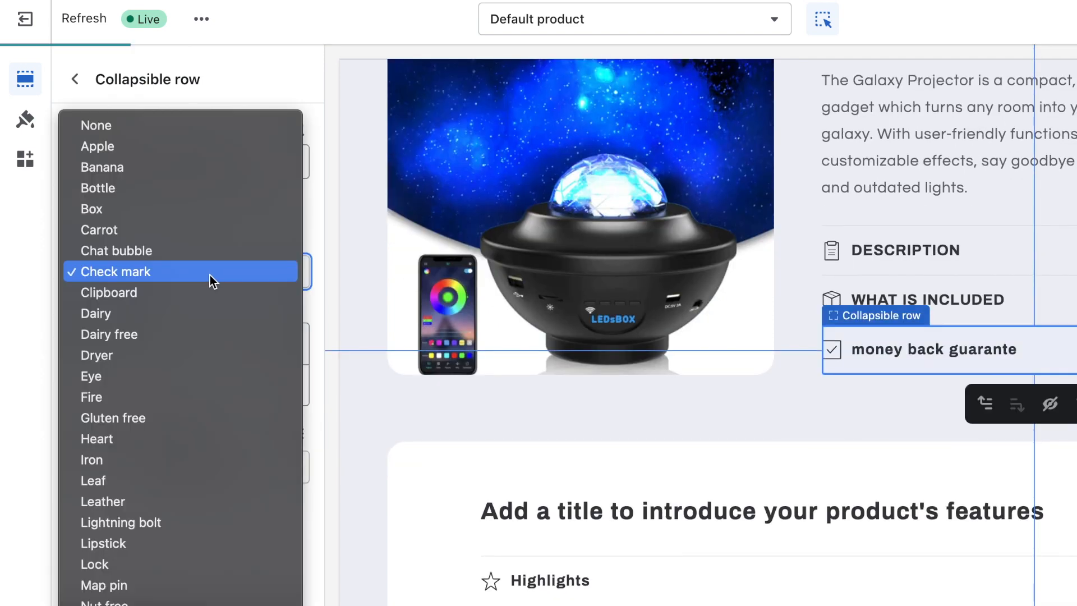
left_click(249, 280)
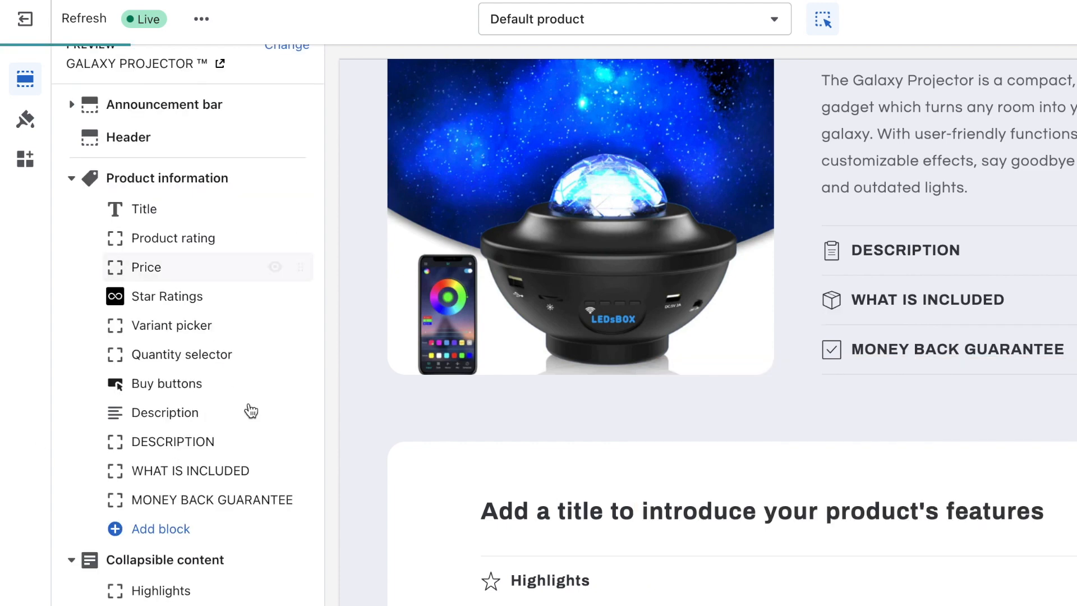
Step: Hide the original Description block and expand the three rows in the preview to check them
left_click(274, 415)
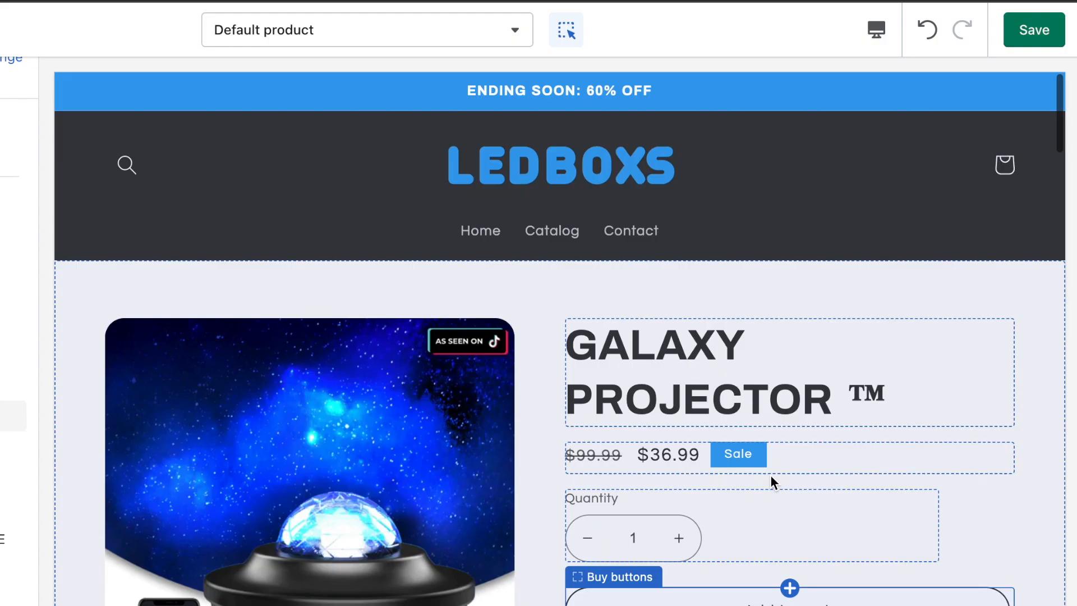
scroll(772, 480, "down", 3)
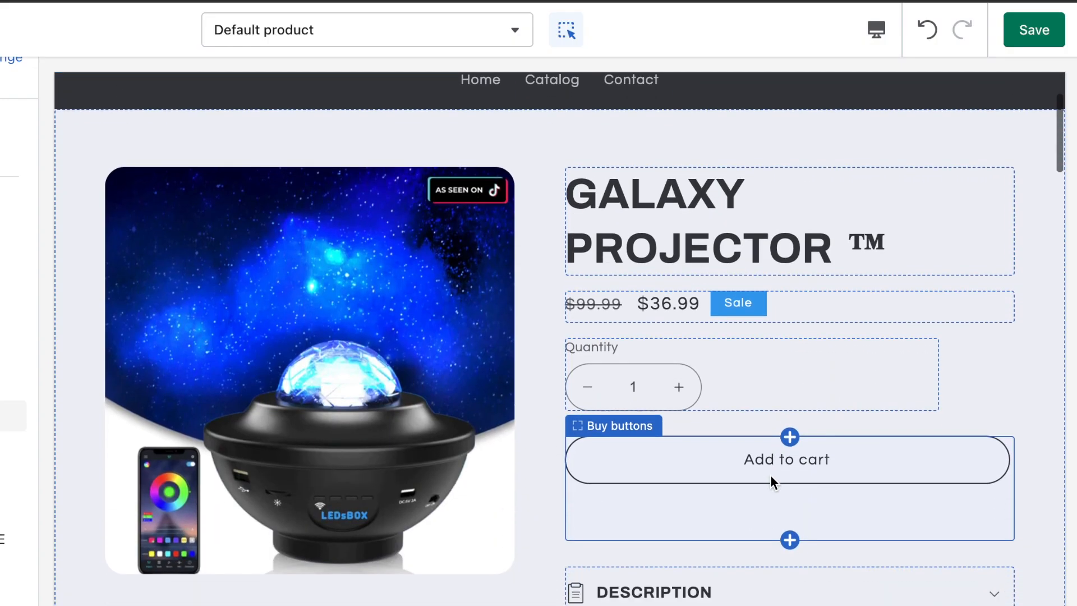
scroll(772, 480, "down", 2)
left_click(745, 485)
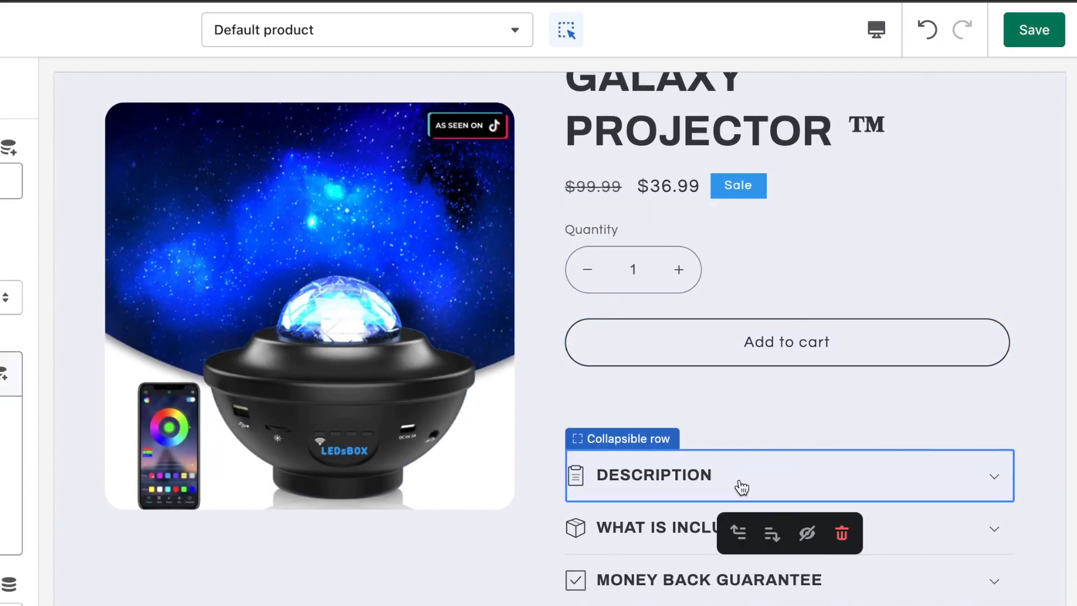
left_click(681, 542)
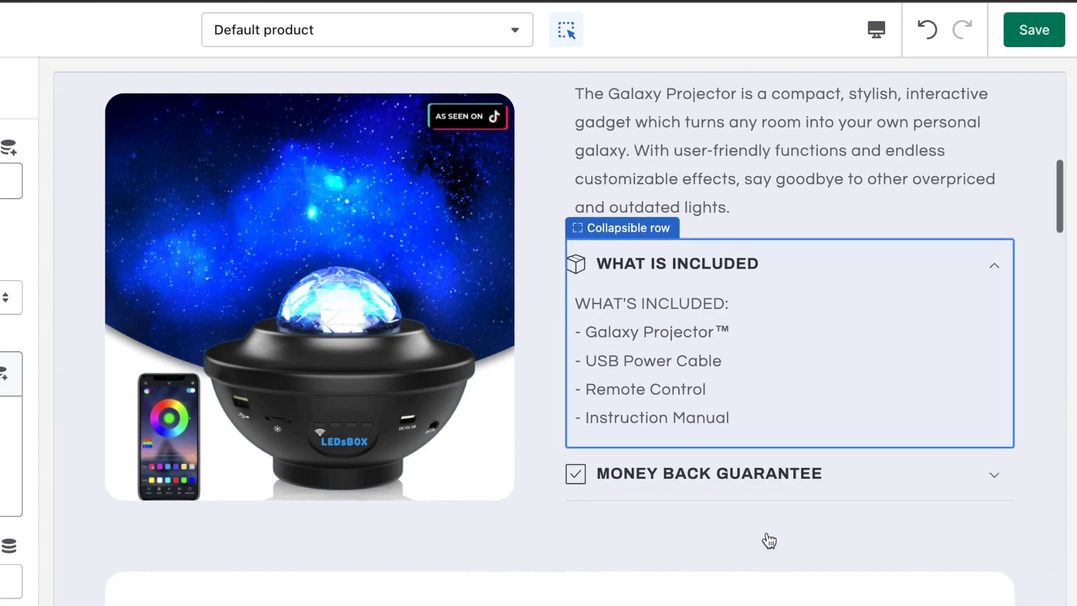
left_click(746, 473)
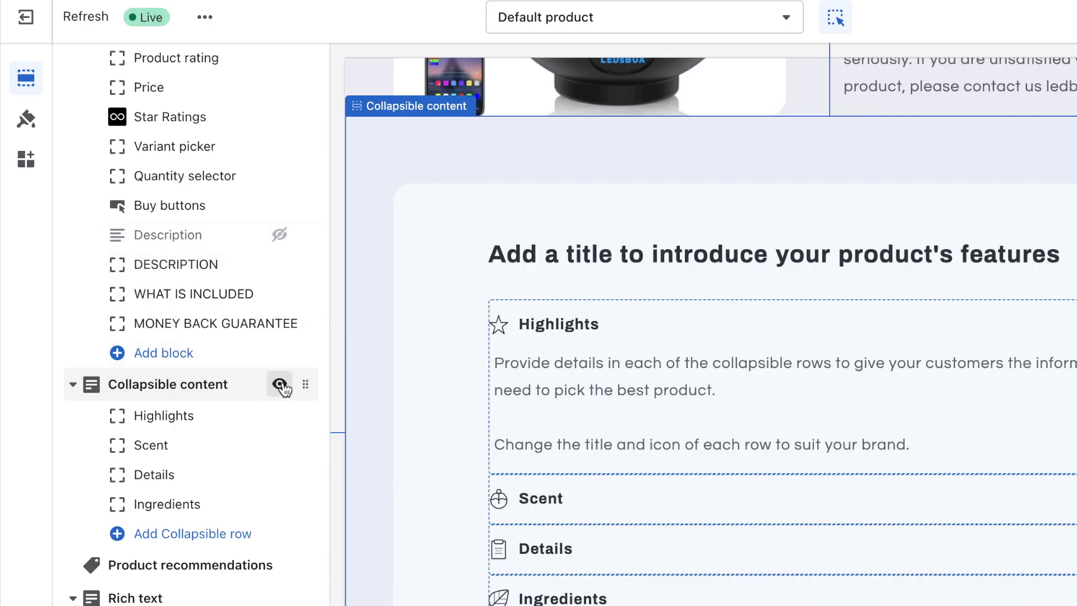
Step: Hide the Collapsible content, Product recommendations and Rich text review sections
left_click(280, 384)
scroll(284, 384, "down", 5)
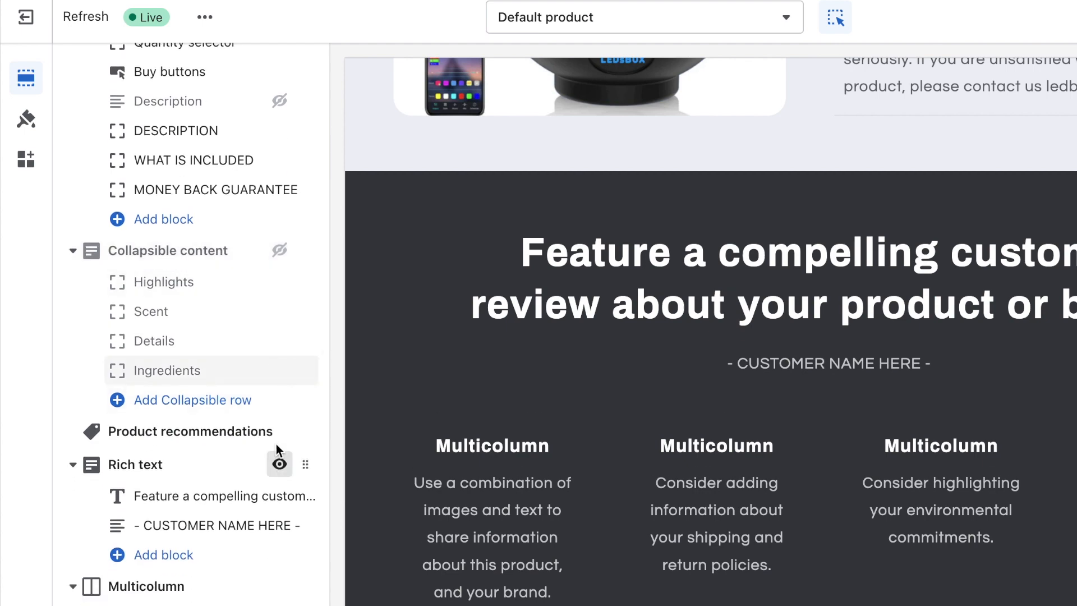
left_click(279, 432)
scroll(280, 435, "down", 2)
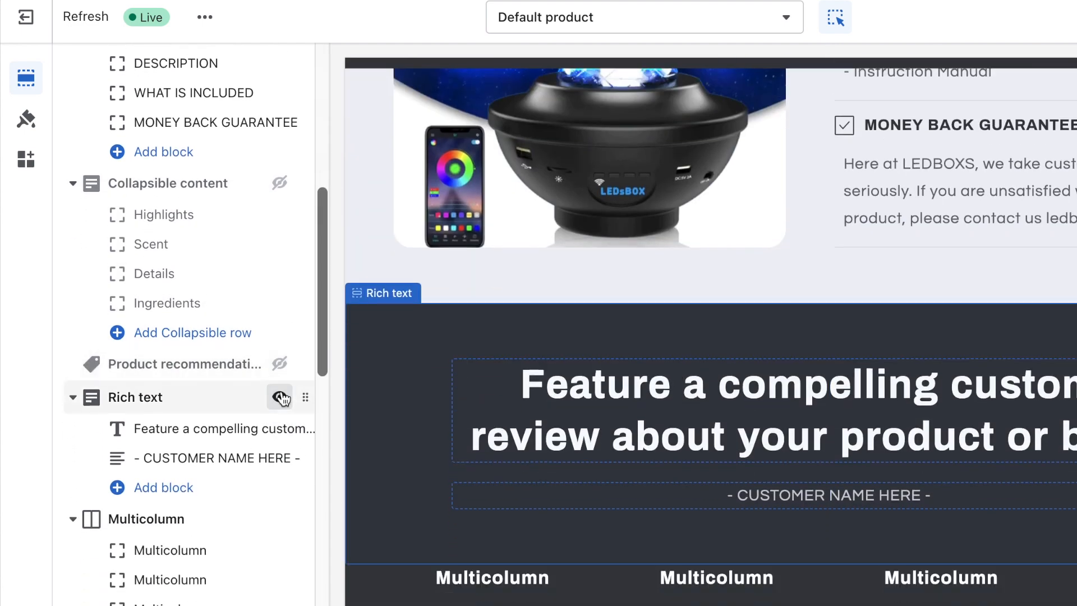
left_click(280, 397)
scroll(280, 398, "down", 10)
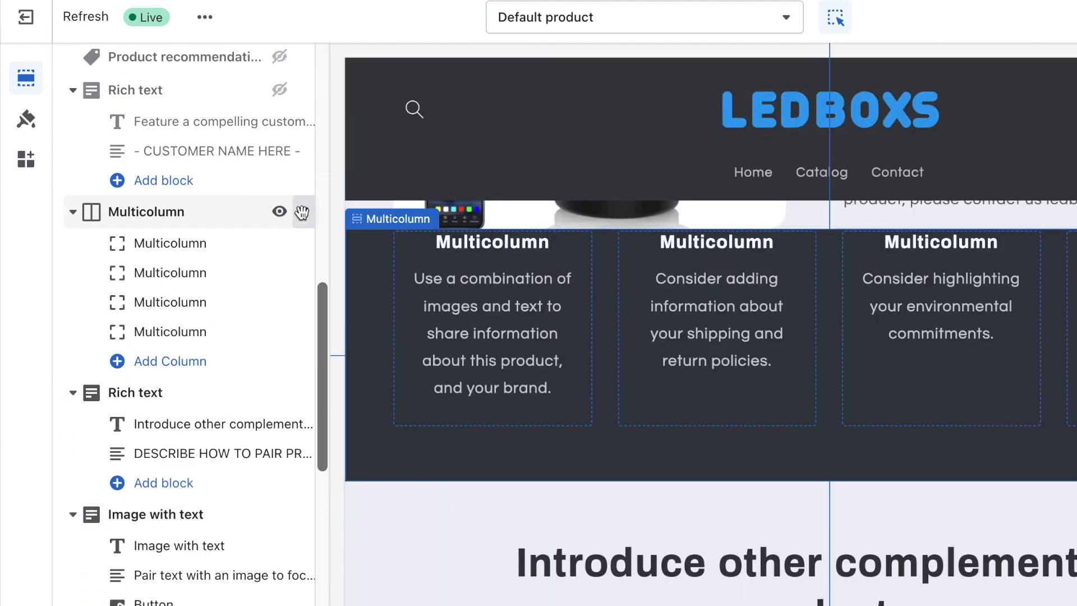
Step: Move the Multicolumn section below Email signup
left_click_drag(302, 211, 247, 460)
scroll(129, 264, "up", 1)
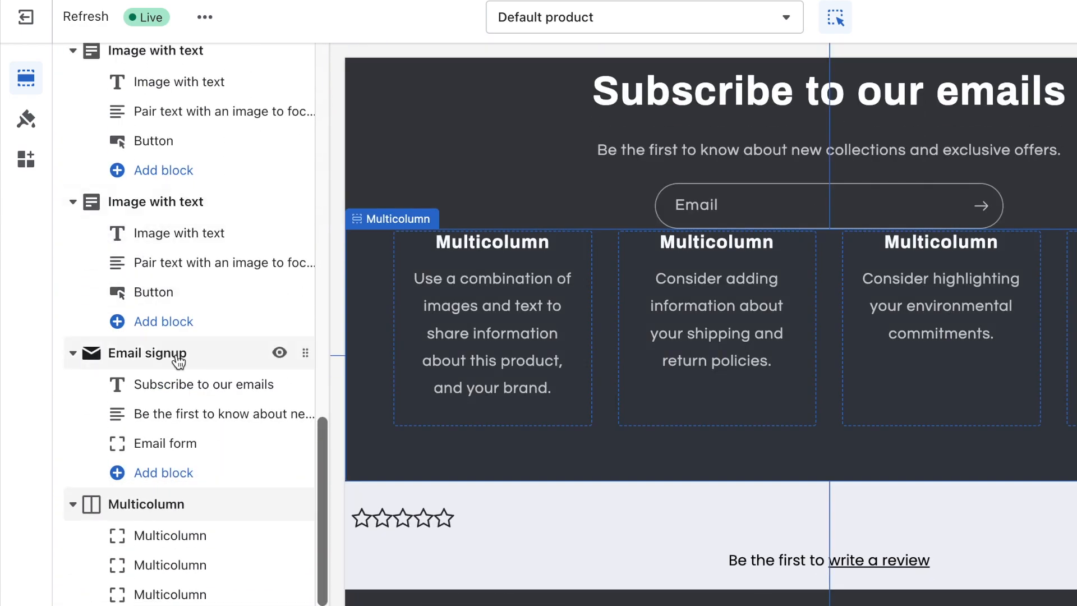
scroll(191, 359, "up", 12)
scroll(252, 409, "down", 2)
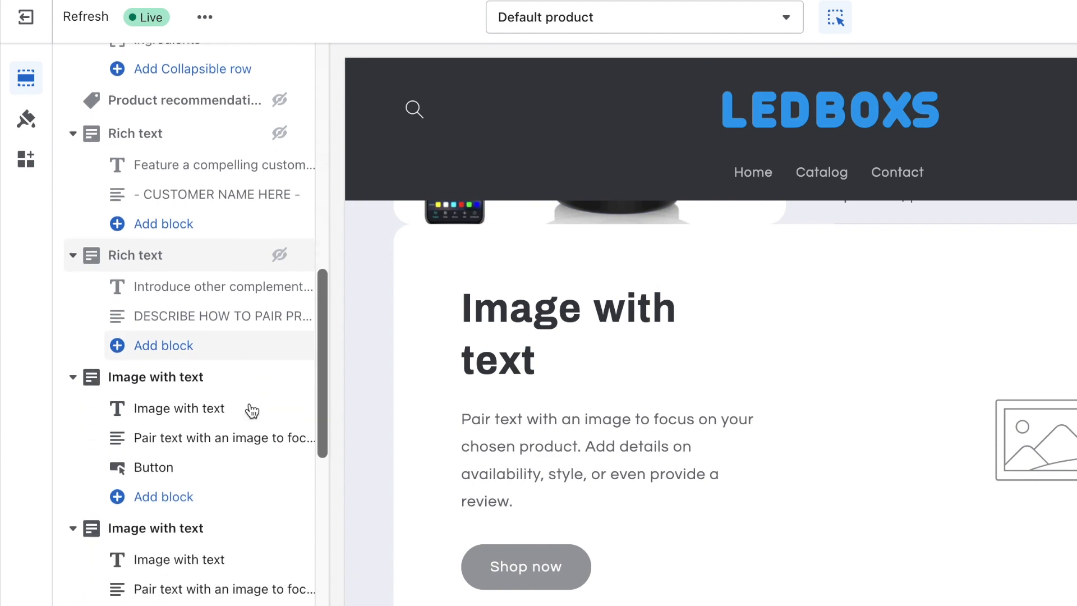
scroll(261, 476, "down", 6)
Step: Hide the Email signup section and select the first Image with text section
left_click(277, 475)
scroll(219, 404, "up", 5)
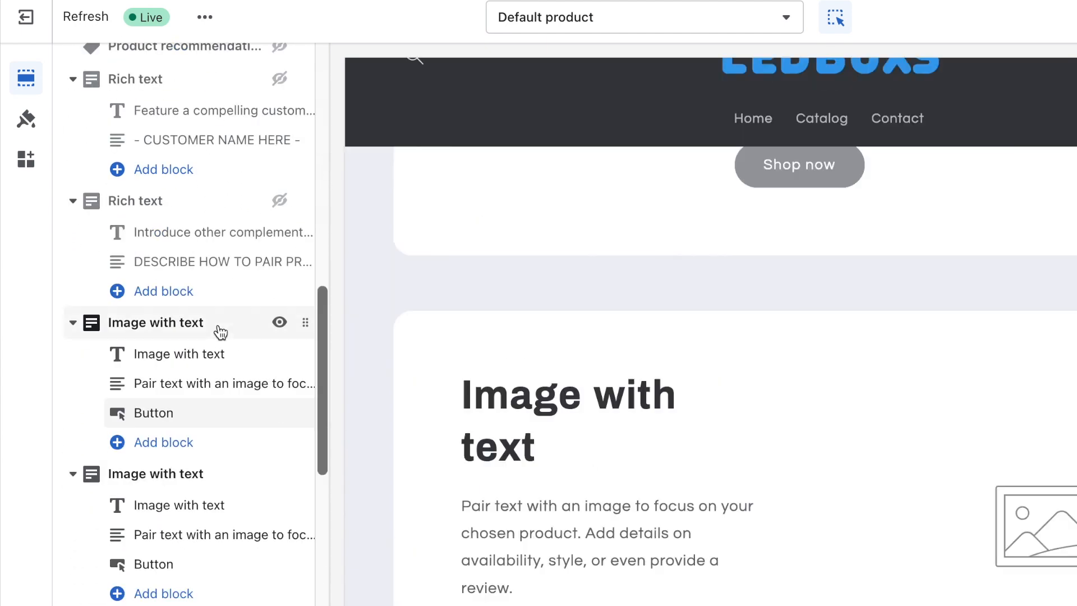
left_click(194, 328)
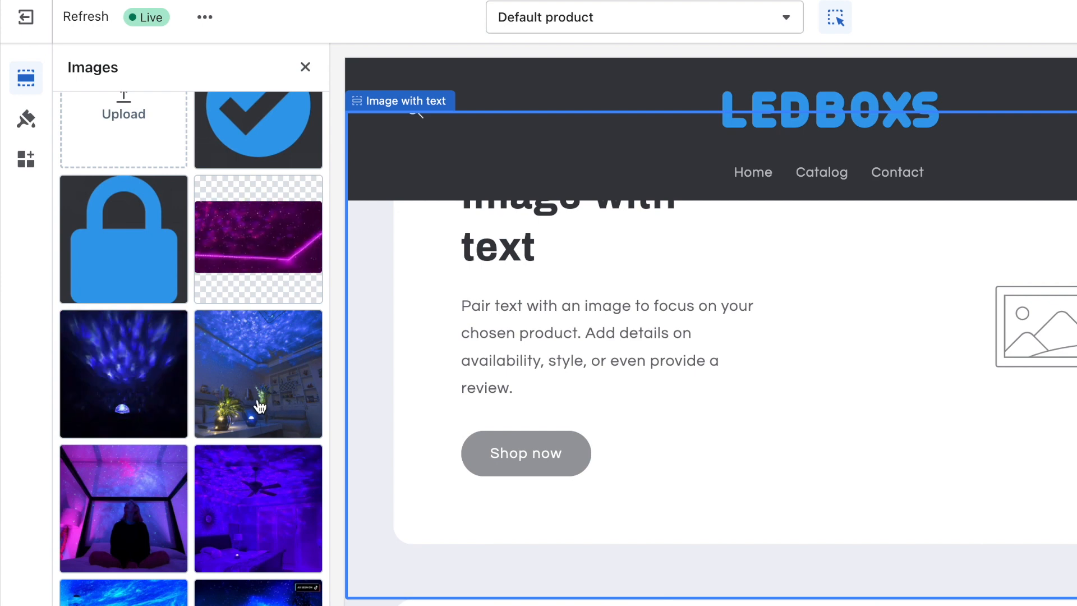
Step: Use the starry blue bedroom photo and set the heading to 'MAKE ANY ROOM YOUR PERSONAL GALAXY'
left_click(280, 408)
left_click(305, 67)
scroll(567, 319, "up", 1)
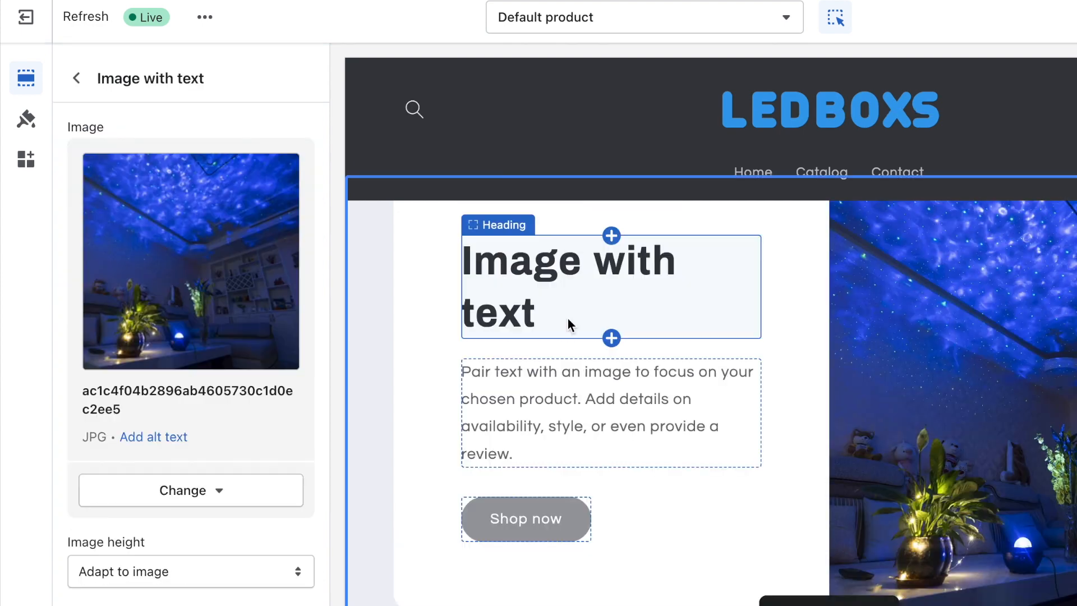
left_click(568, 318)
type("MA")
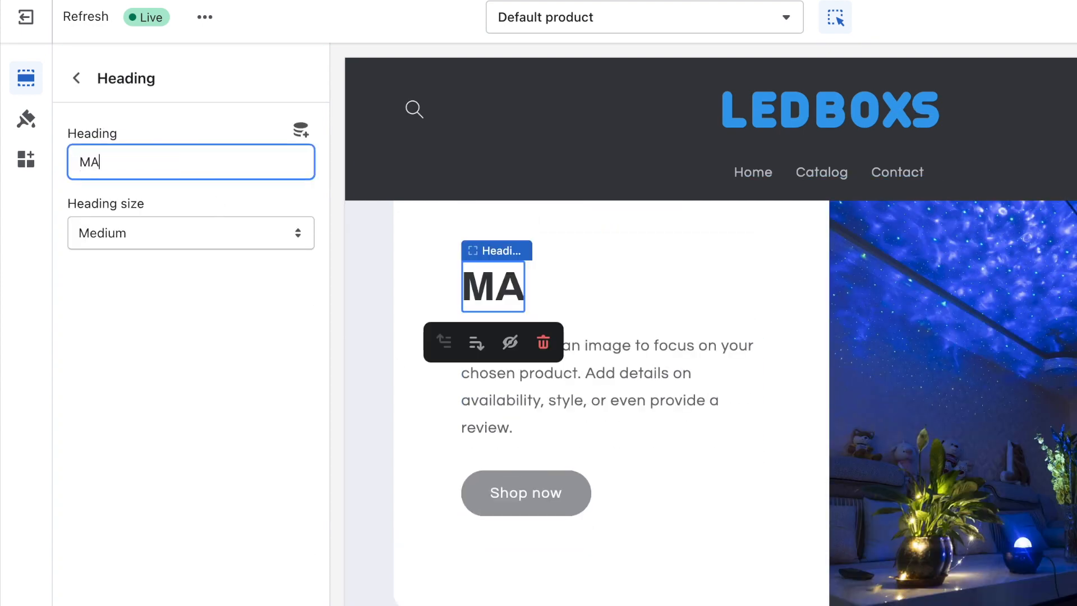
type("KE ANY ROOM Y")
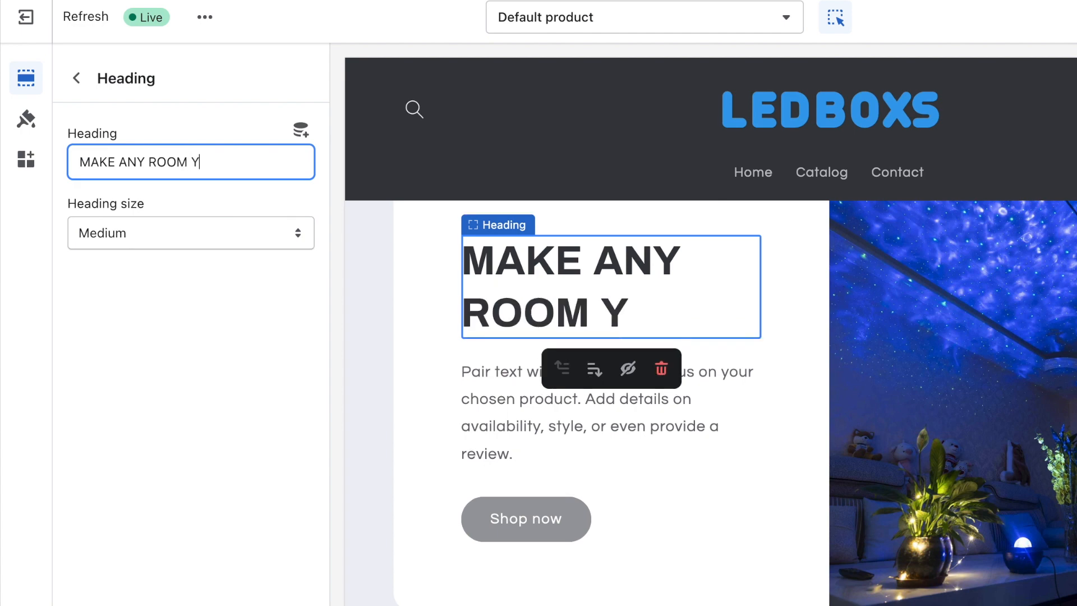
type("OUR PERSONAL GALAXY")
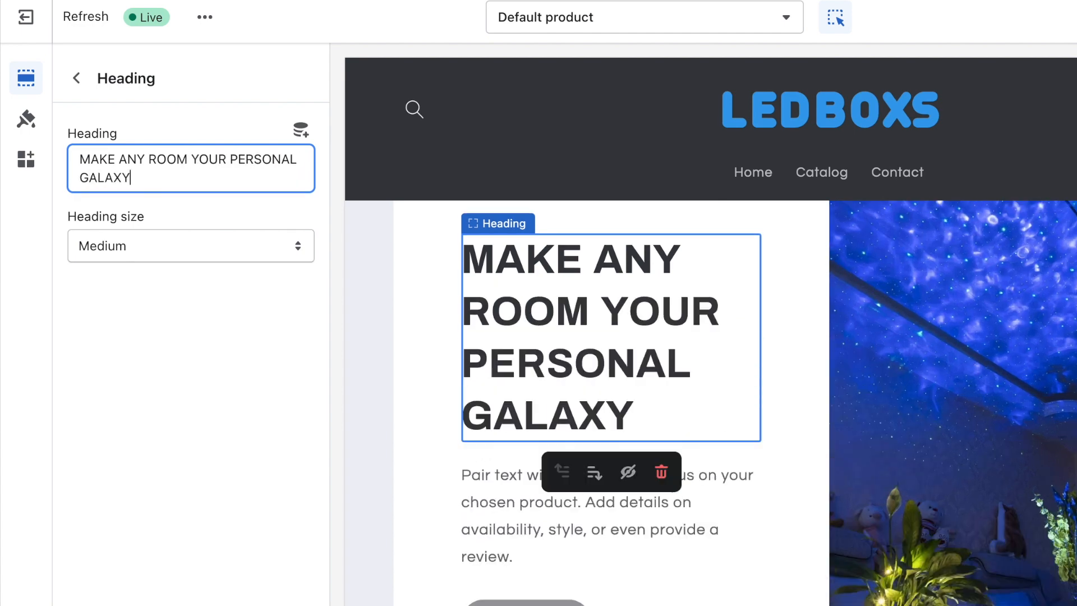
left_click(148, 256)
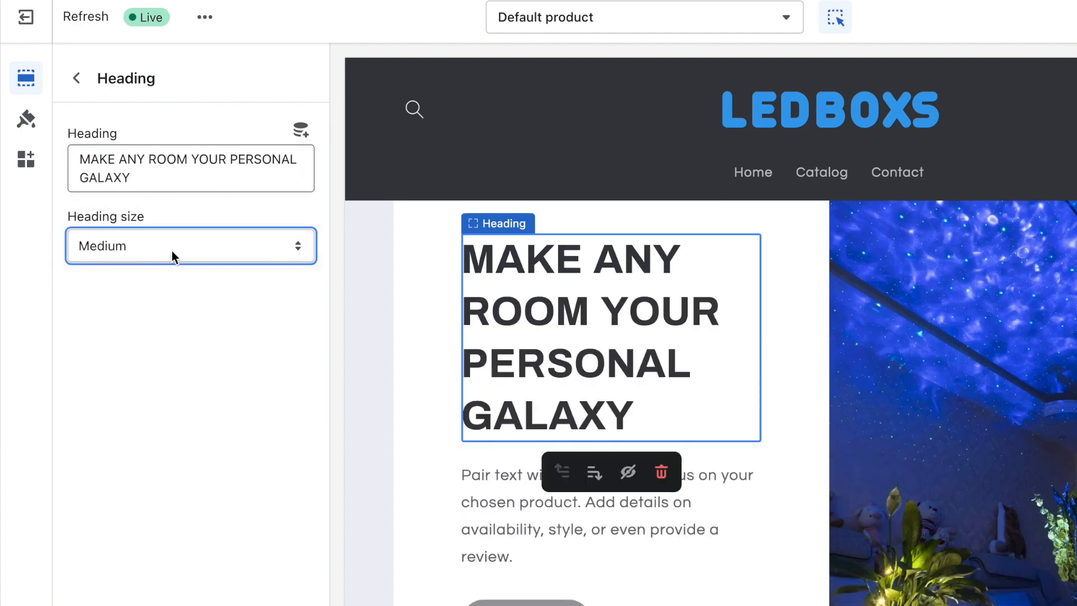
key("Escape")
Step: Replace the description with the pasted plug-it-in text and hide the section's button
left_click(207, 383)
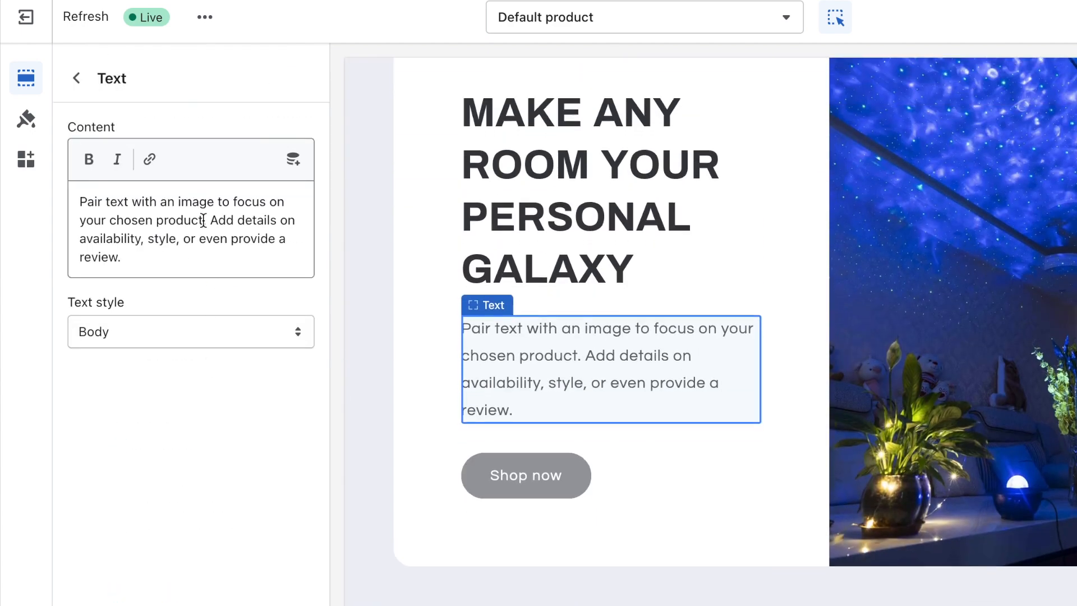
key("ctrl+a")
type("Simply plug it in, kick back, relax, and enjoy the jaw-dropping galactic display from the comfort of your own home.")
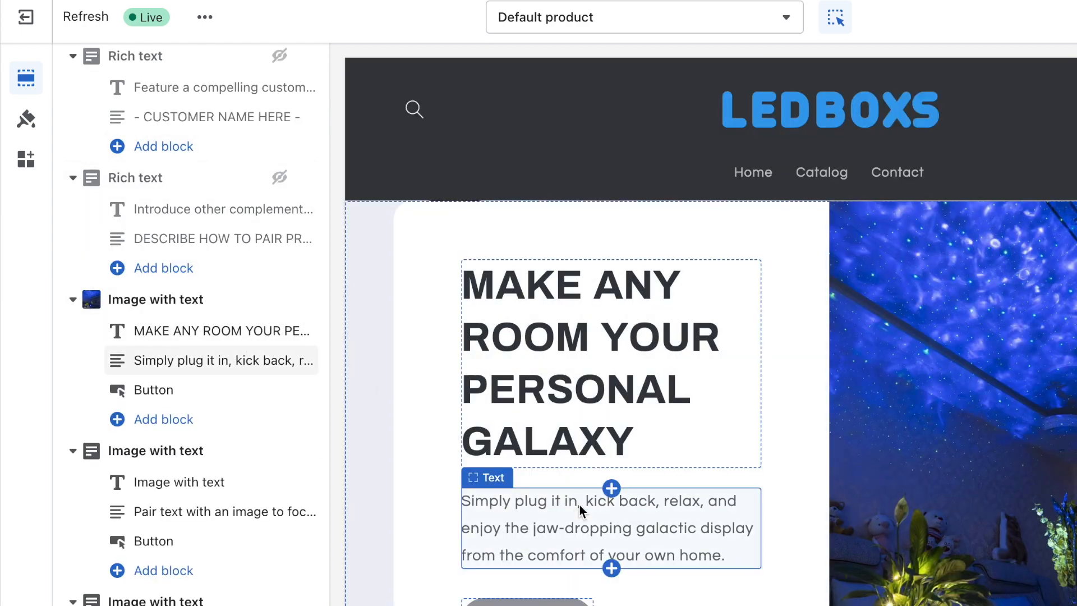
scroll(365, 443, "down", 3)
left_click(280, 389)
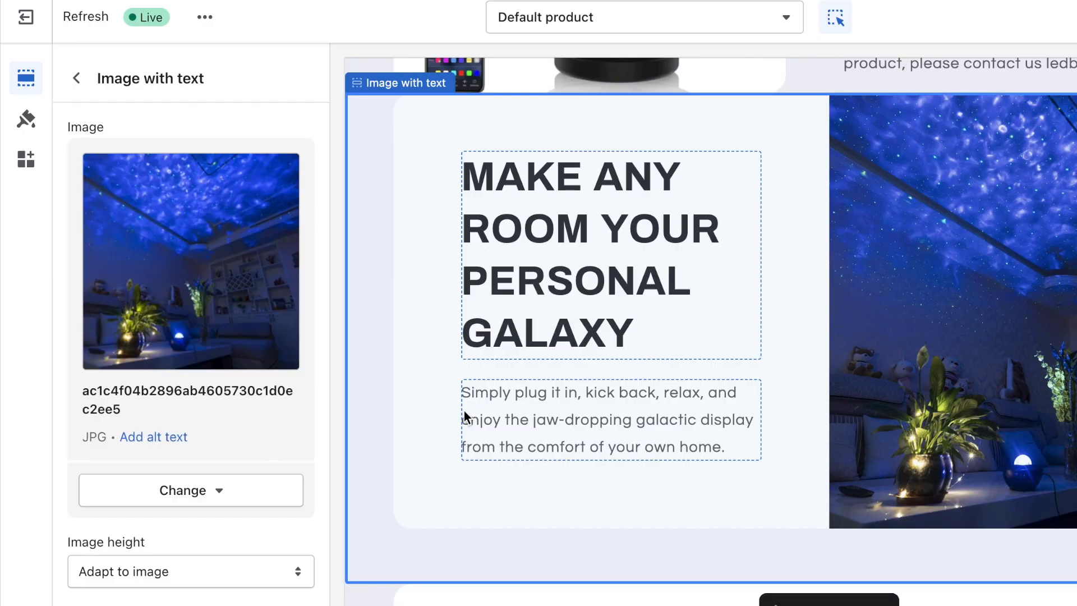
Step: Change the galaxy section's colour scheme to Background 1 and set top and bottom padding to 24px
scroll(224, 486, "down", 10)
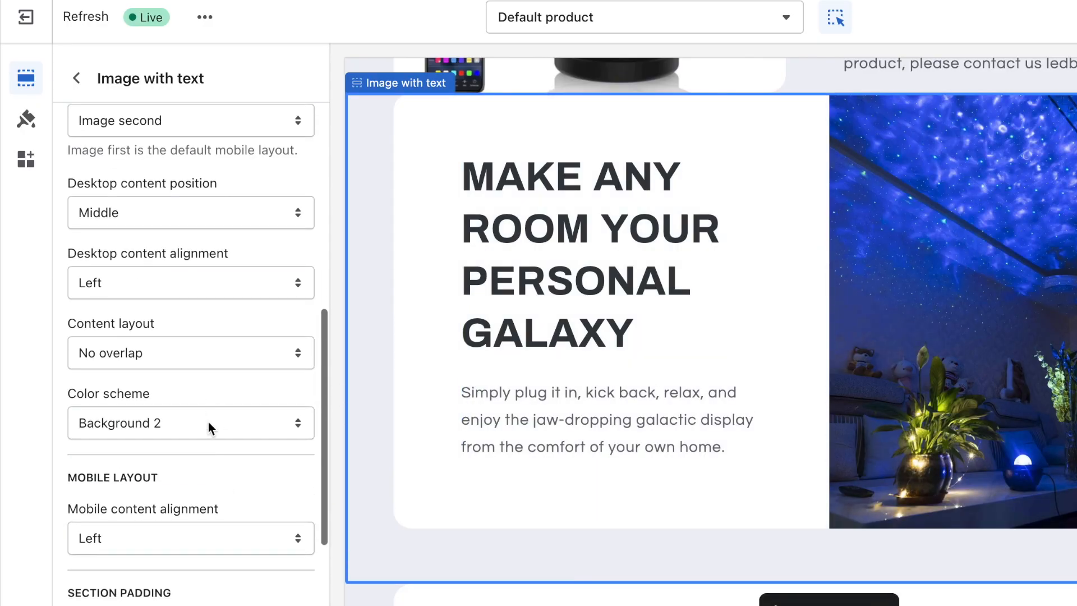
left_click(207, 422)
left_click(205, 402)
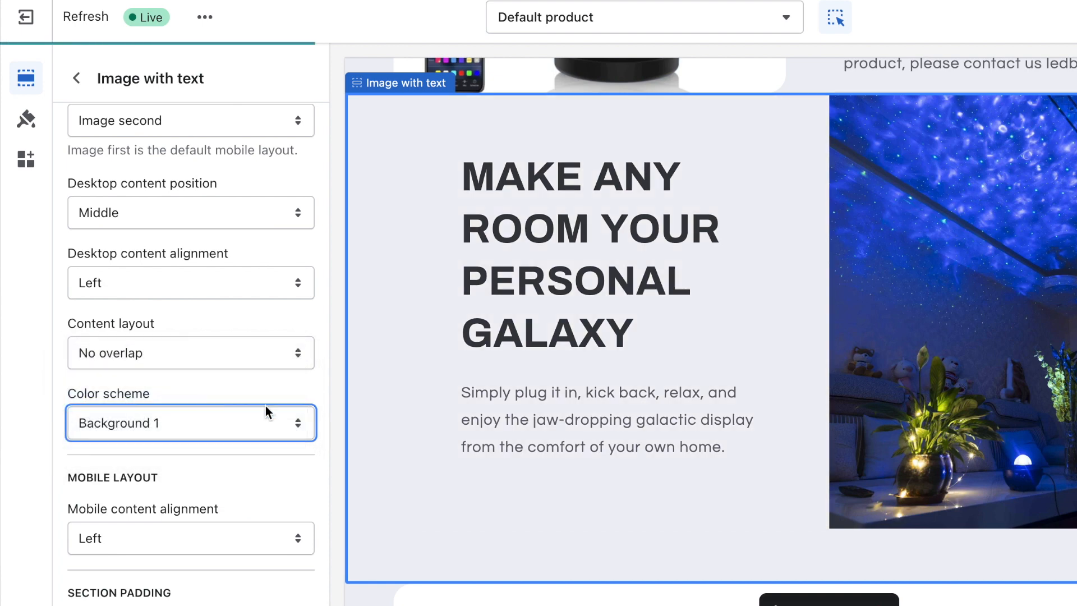
scroll(84, 484, "down", 3)
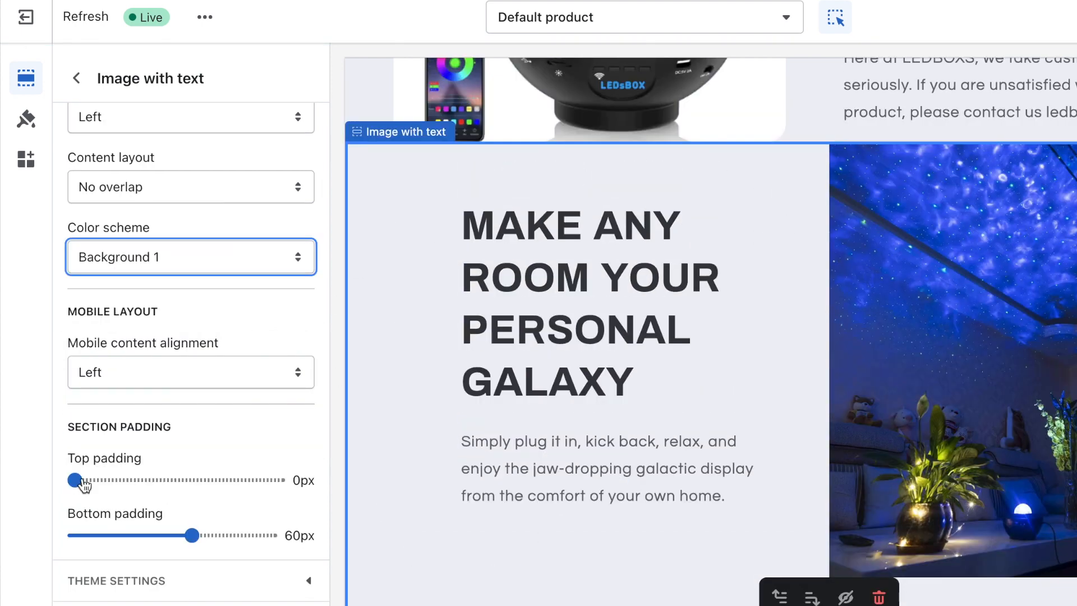
left_click(76, 480)
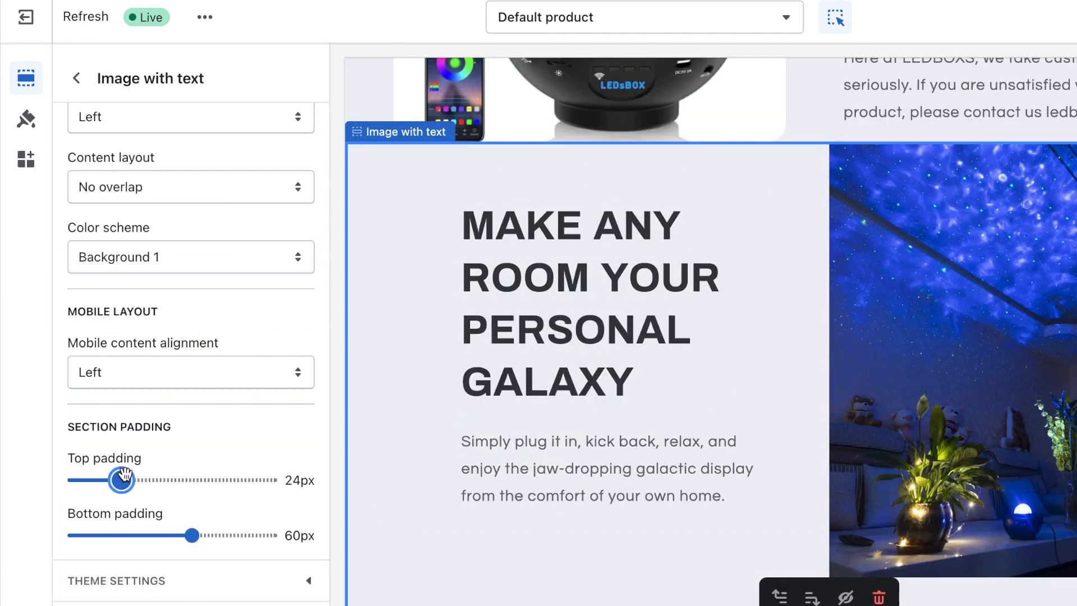
left_click_drag(191, 535, 122, 536)
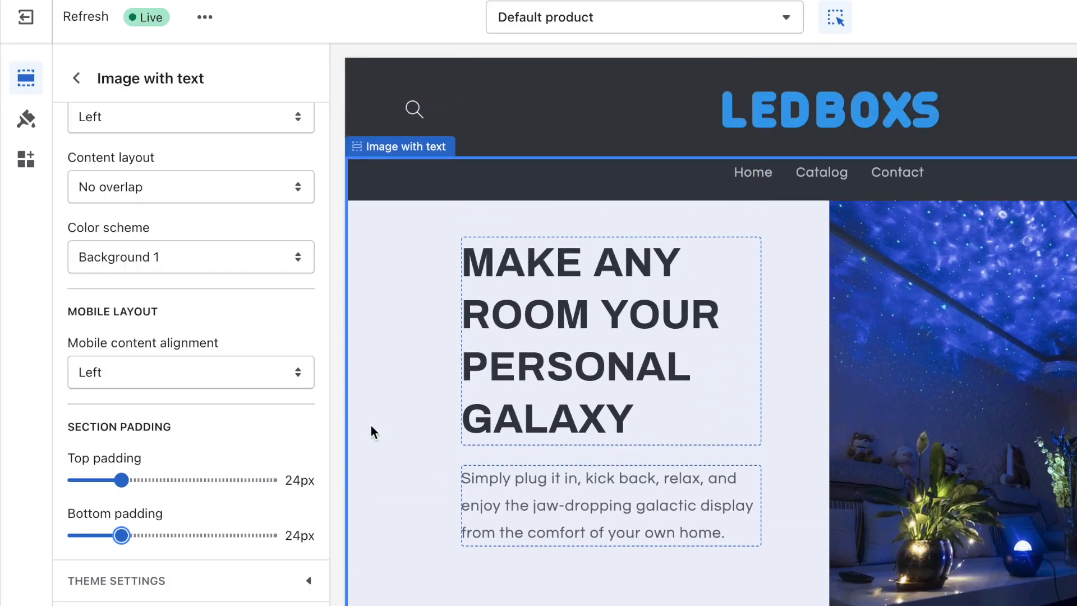
scroll(372, 452, "down", 2)
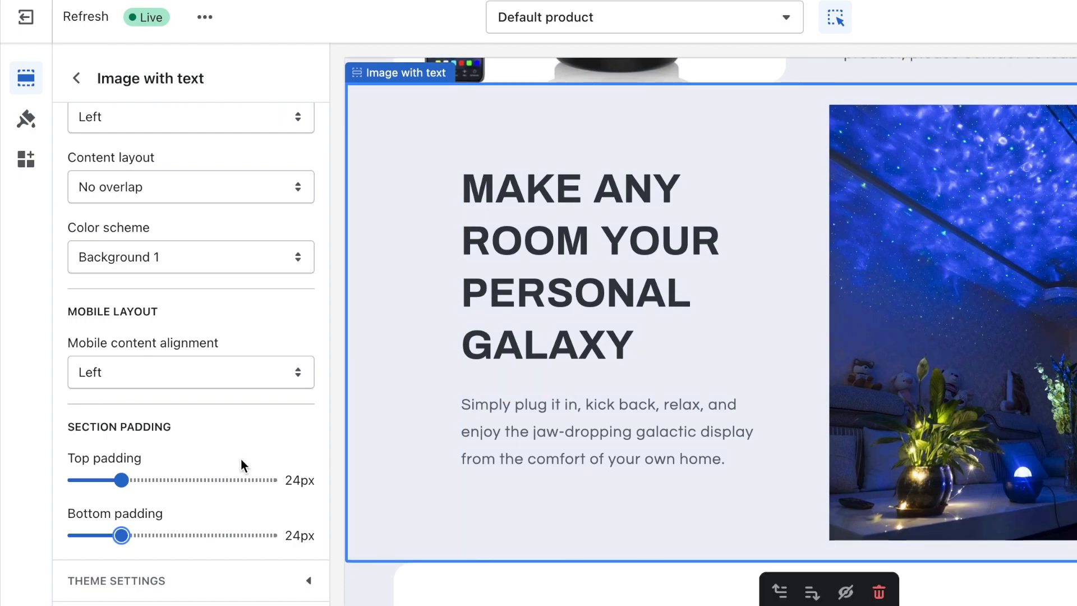
scroll(356, 480, "down", 3)
scroll(115, 481, "down", 5)
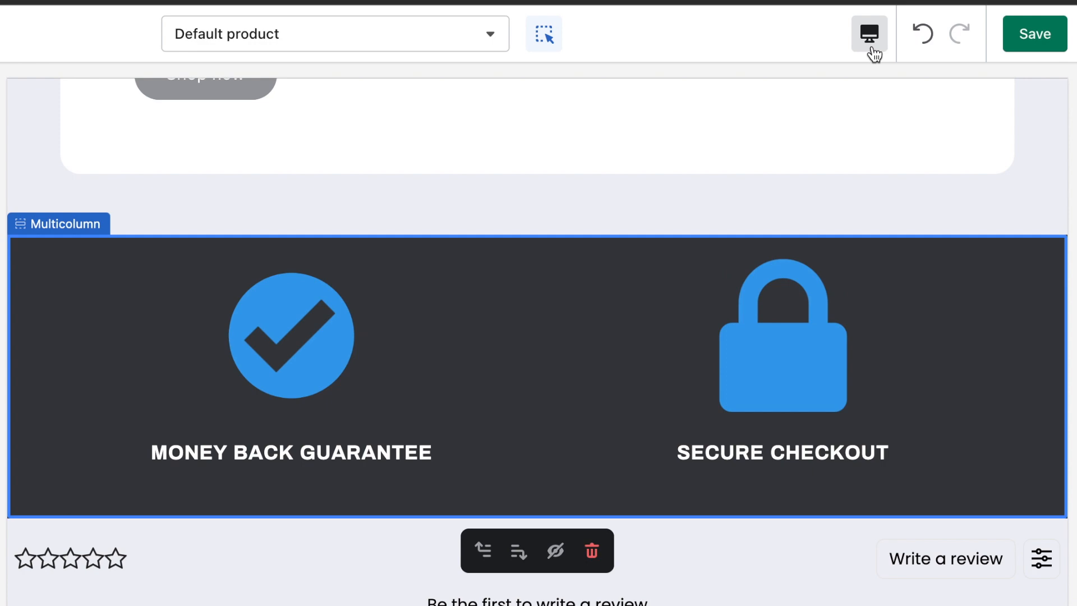
Step: Switch the editor preview to mobile width and scroll through the page
left_click(870, 40)
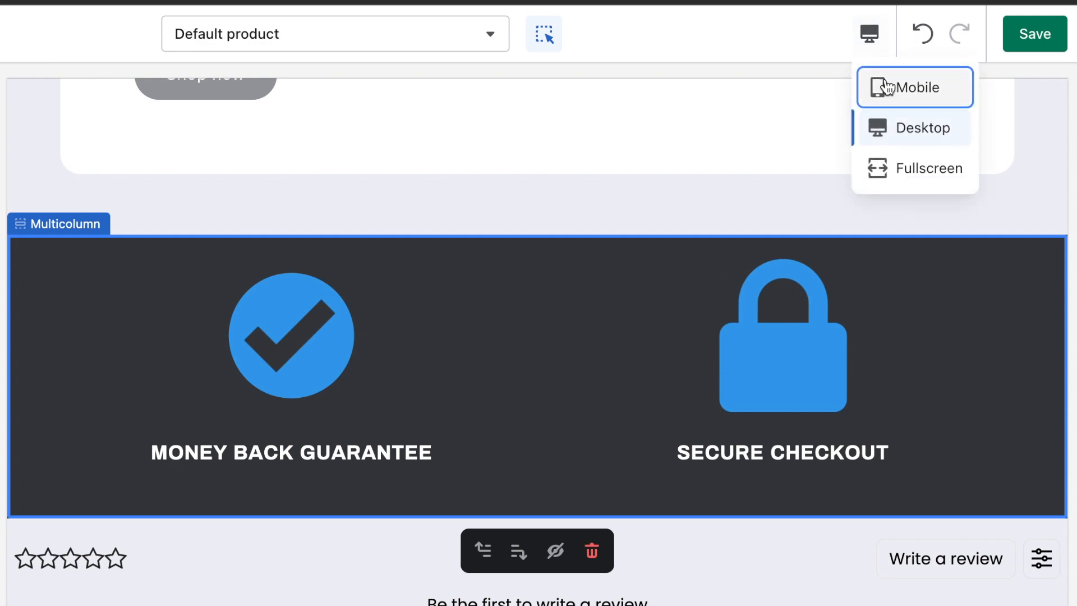
left_click(889, 90)
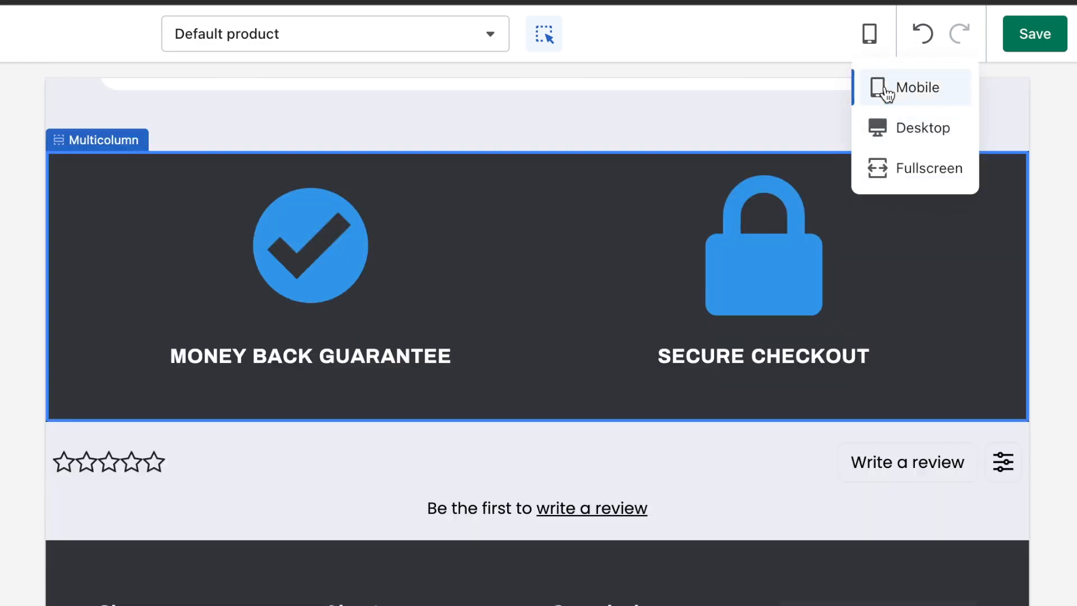
scroll(666, 356, "down", 20)
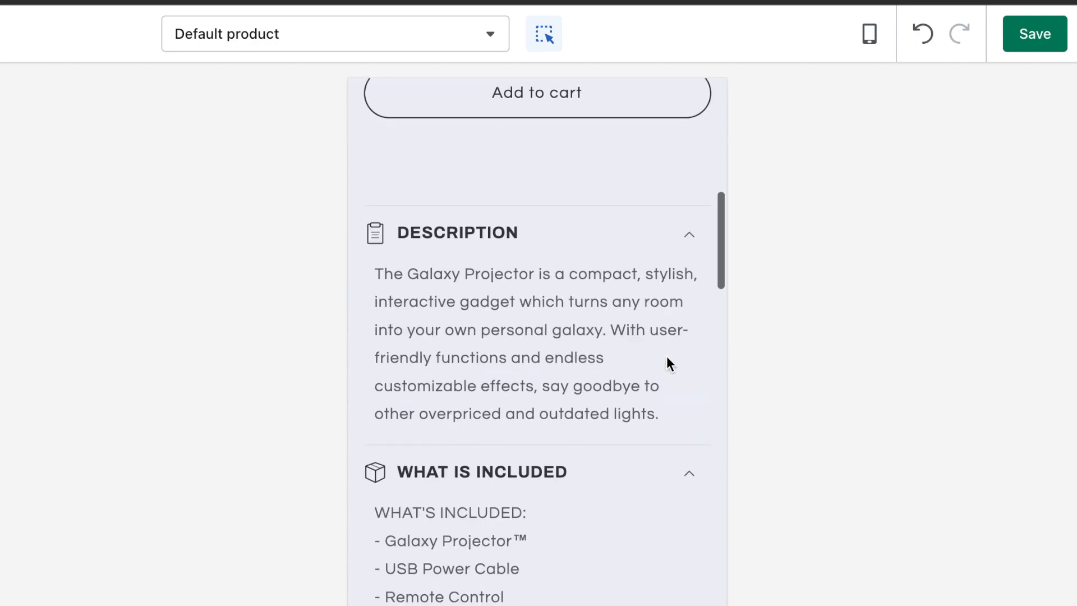
scroll(666, 356, "up", 3)
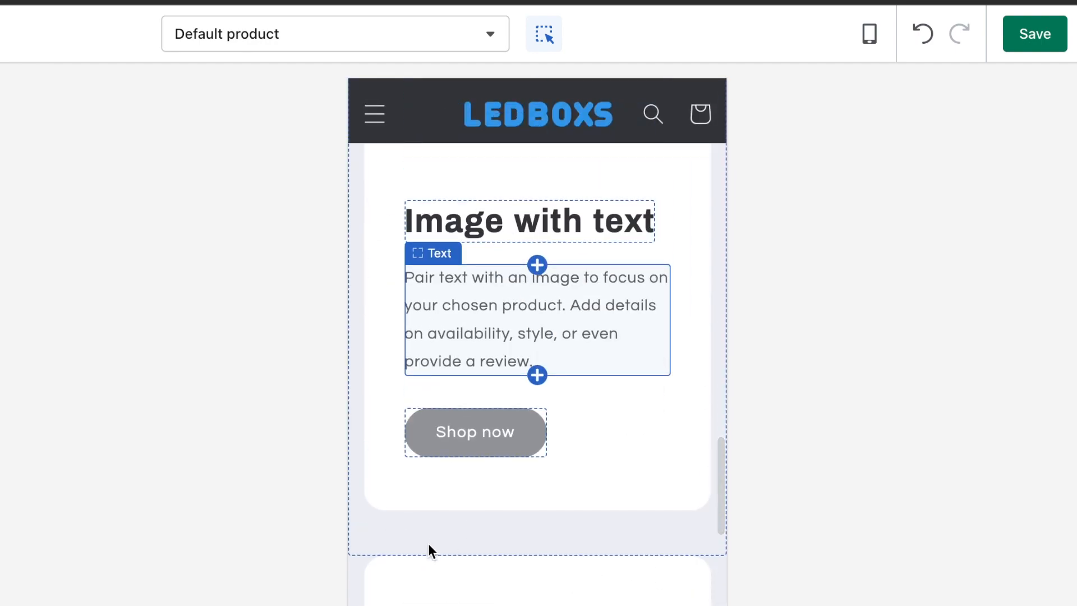
scroll(440, 603, "down", 8)
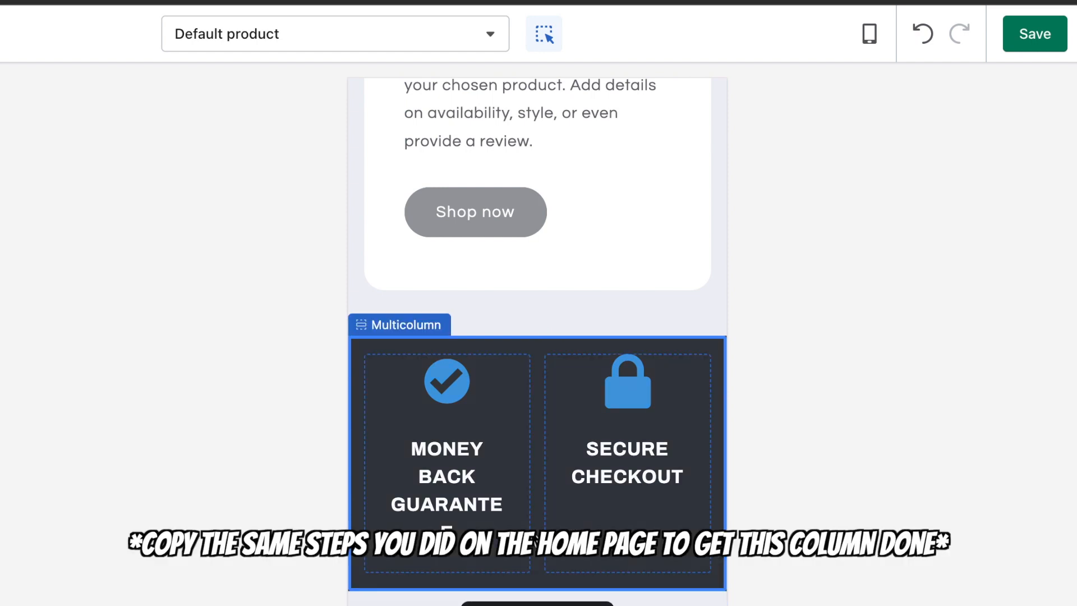
Step: Retitle the first column 'Money Back Guantee' and start retyping the SECURE CHECKOUT heading
left_click(508, 526)
scroll(207, 415, "down", 1)
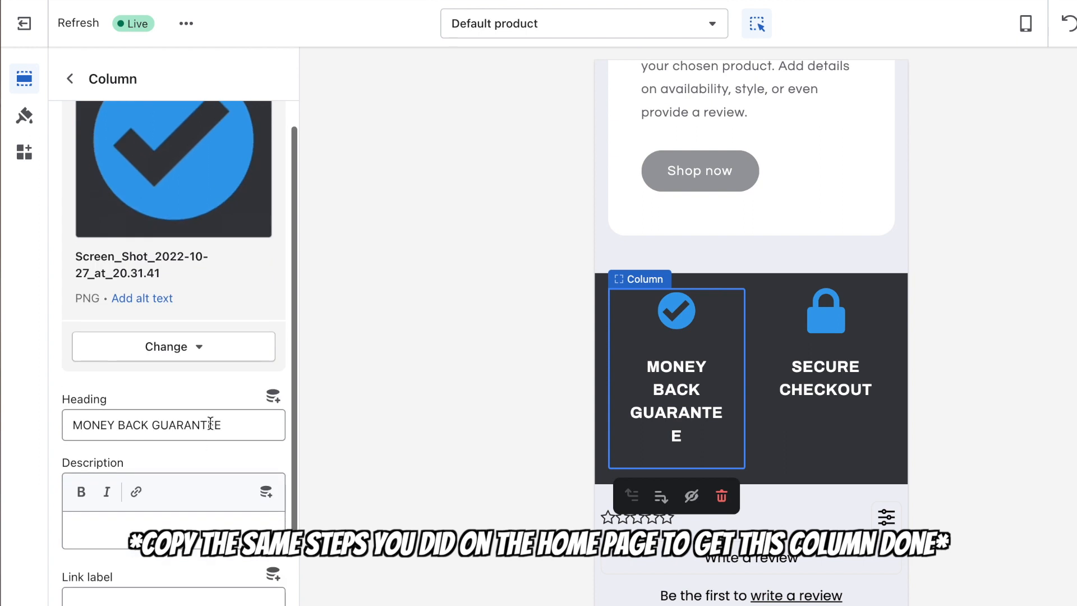
triple_click(211, 423)
type("MO")
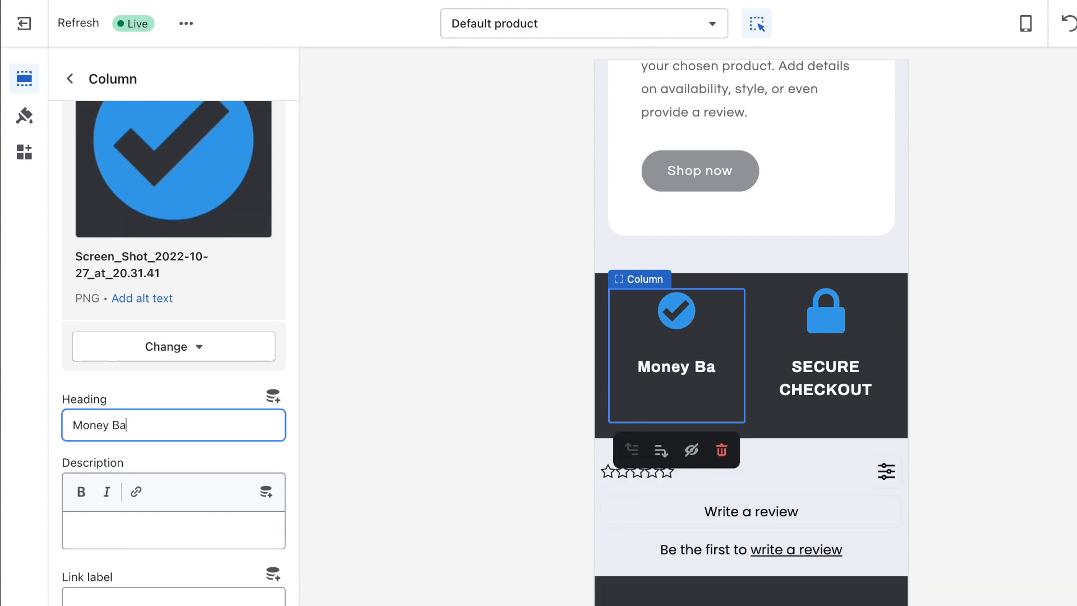
type("ney Back Guantee")
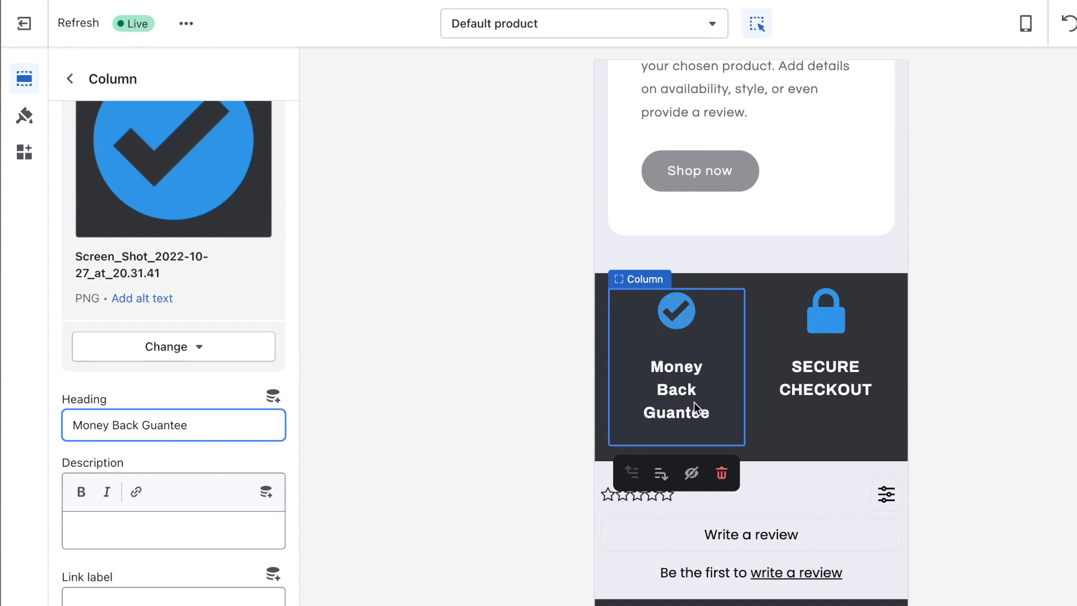
left_click(766, 407)
triple_click(151, 427)
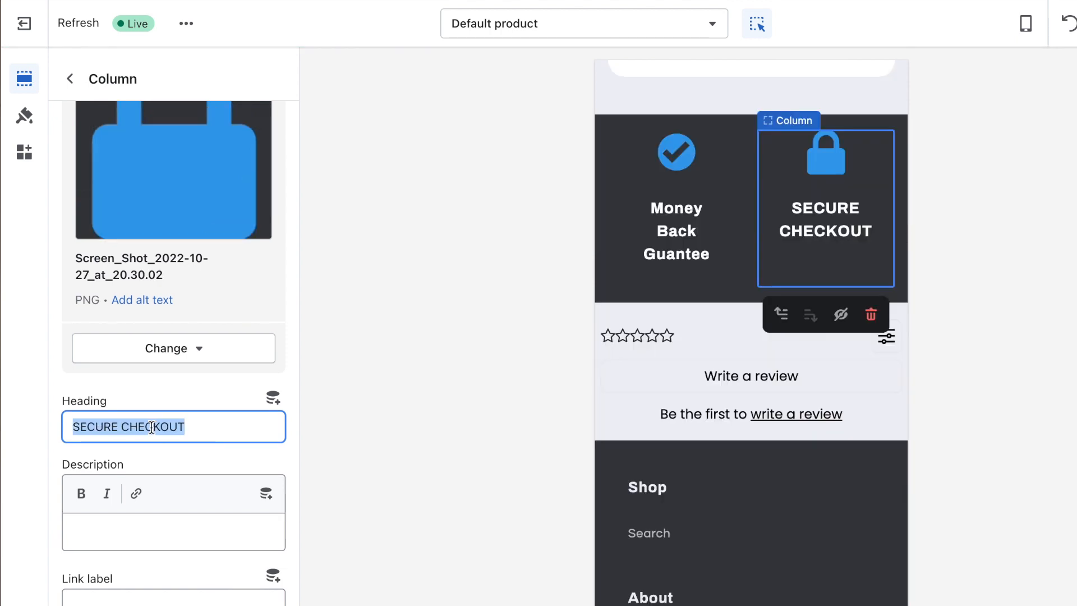
type("Se")
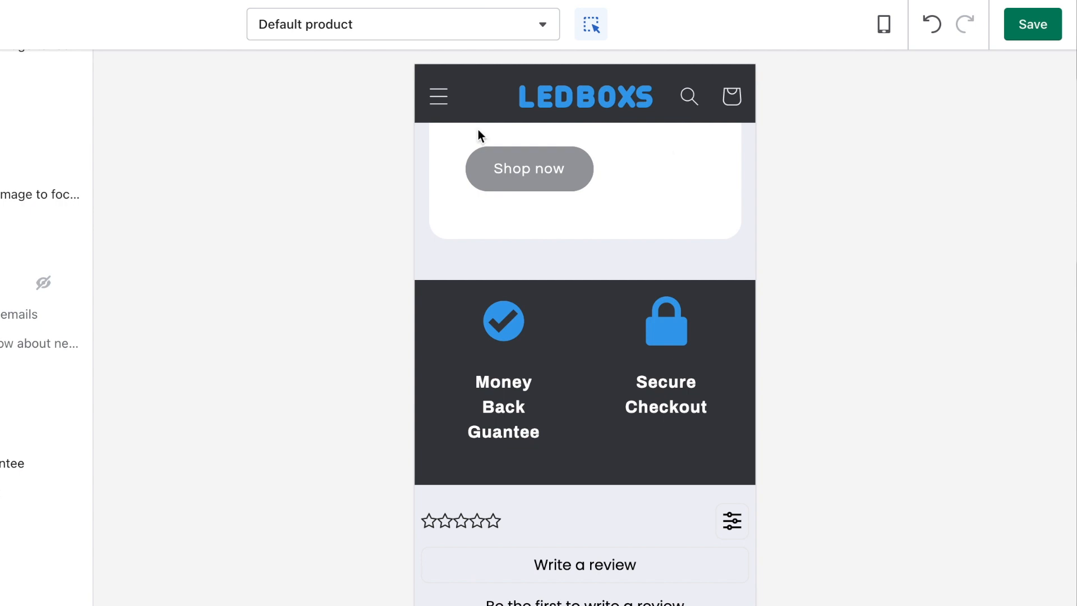
Step: Save the theme edits, leave the editor and open the Loox Product Reviews & Photos app
left_click(1021, 35)
left_click(25, 25)
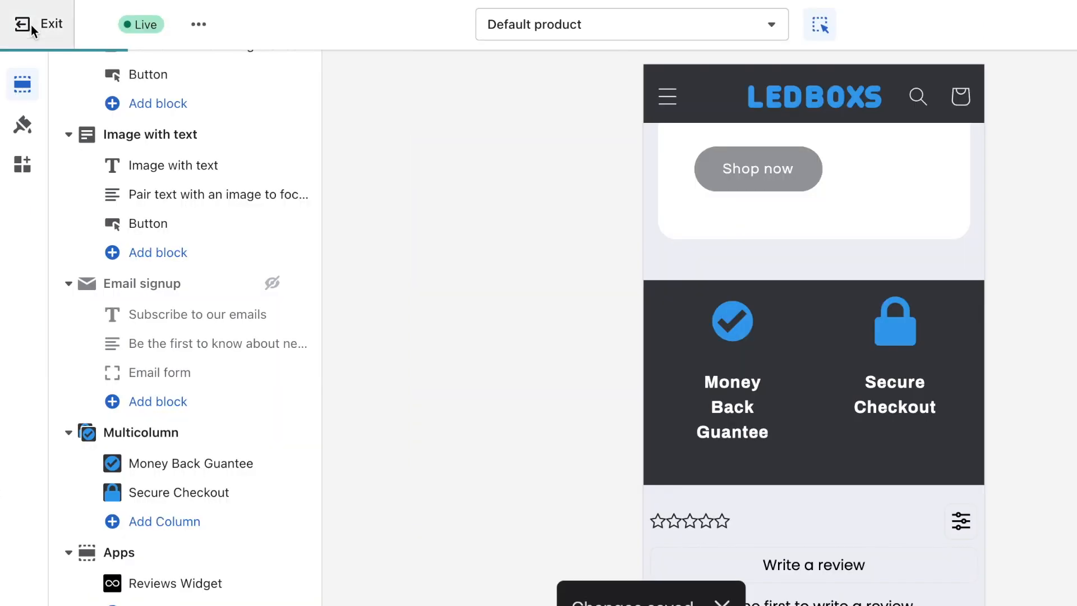
left_click(76, 526)
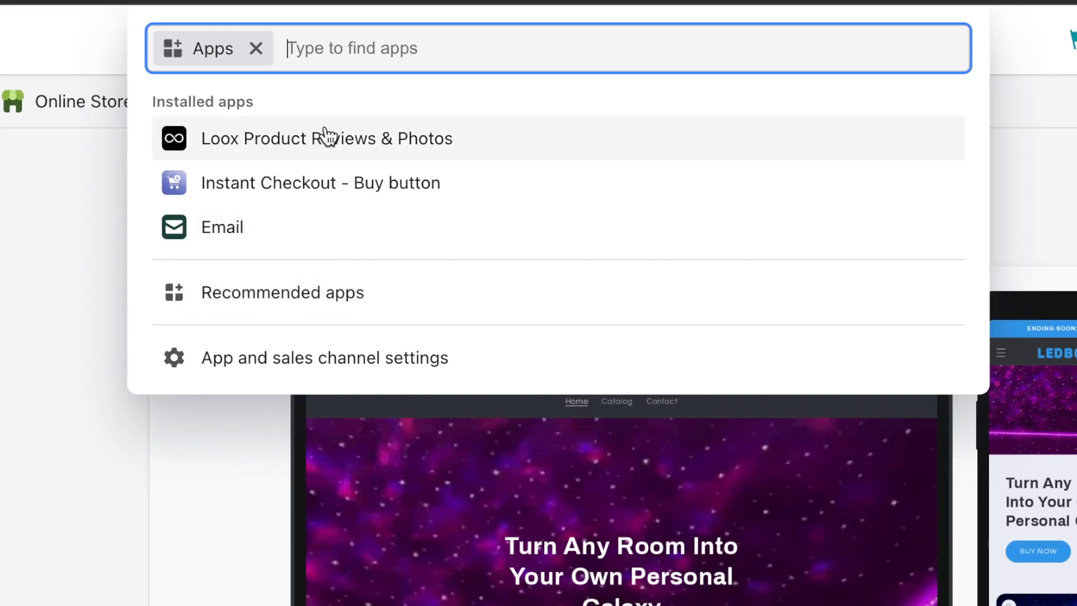
left_click(328, 136)
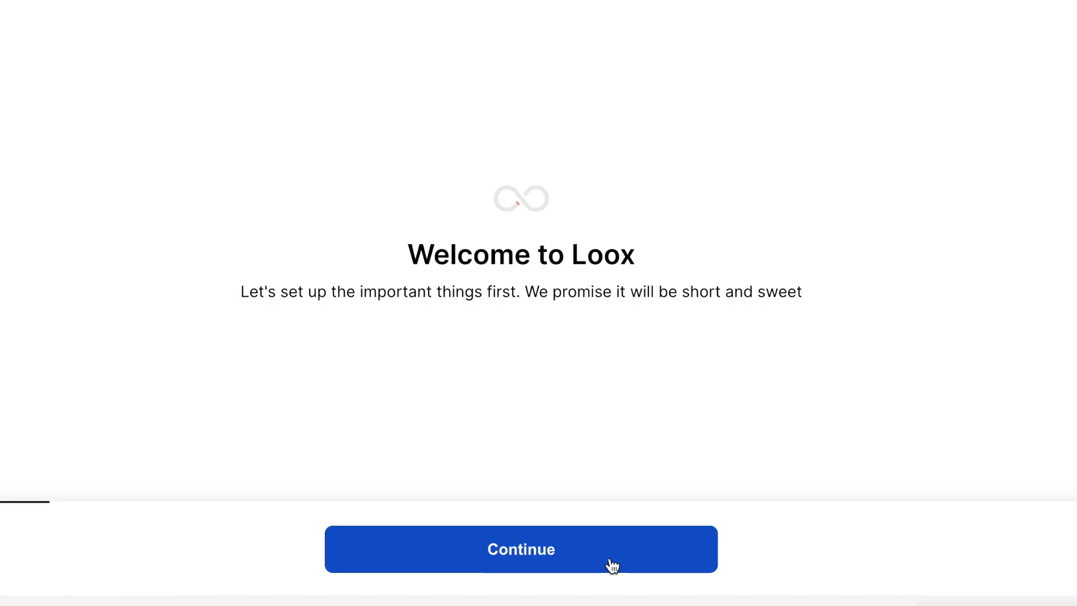
Step: Run Loox onboarding keeping black brand, yellow stars, 10% friend discount and $5 reward
left_click(603, 566)
left_click(583, 571)
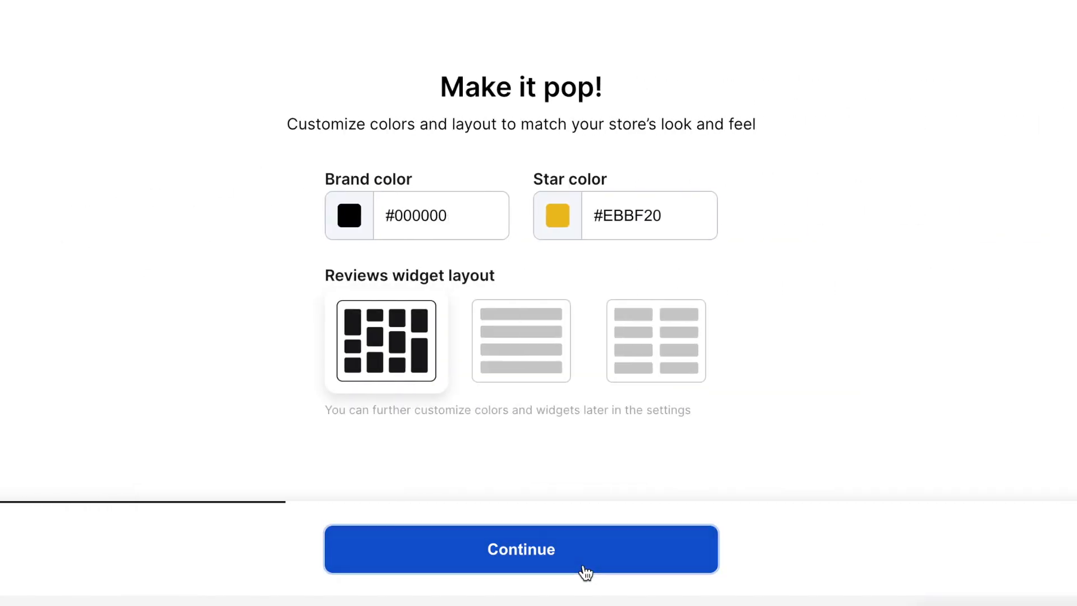
left_click(582, 570)
left_click(581, 570)
left_click(465, 563)
left_click(465, 563)
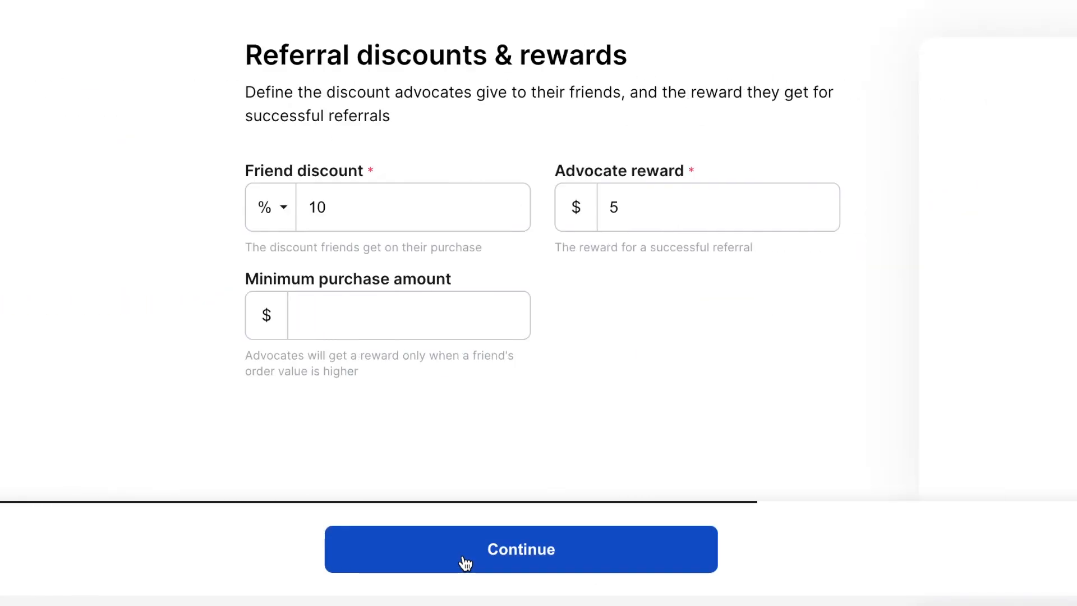
left_click(464, 561)
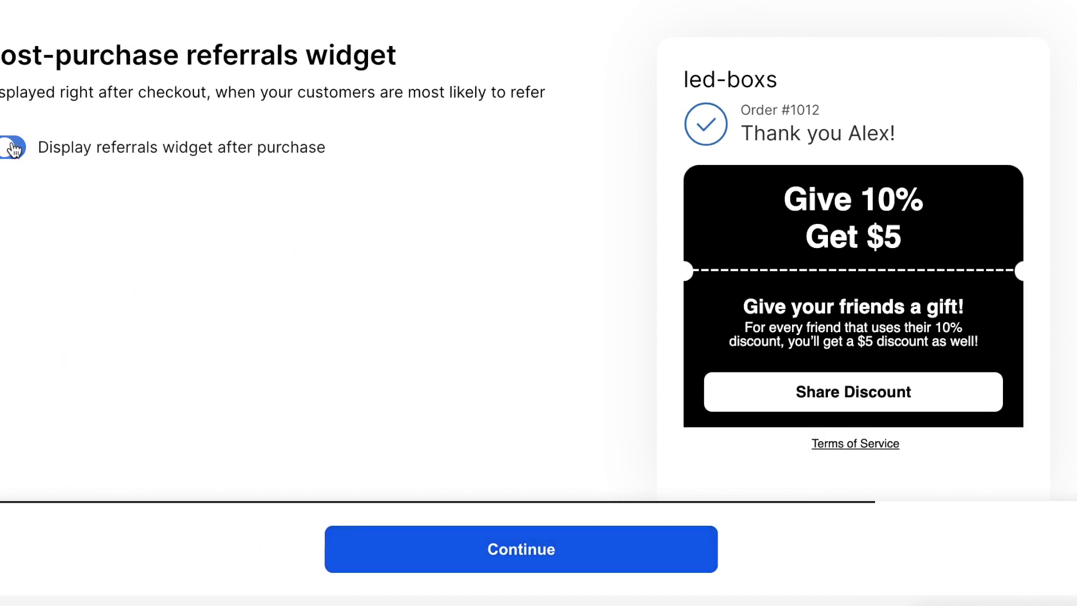
left_click(490, 528)
Step: Finish onboarding and add the Import to Loox bookmark to the bookmarks bar
left_click(521, 549)
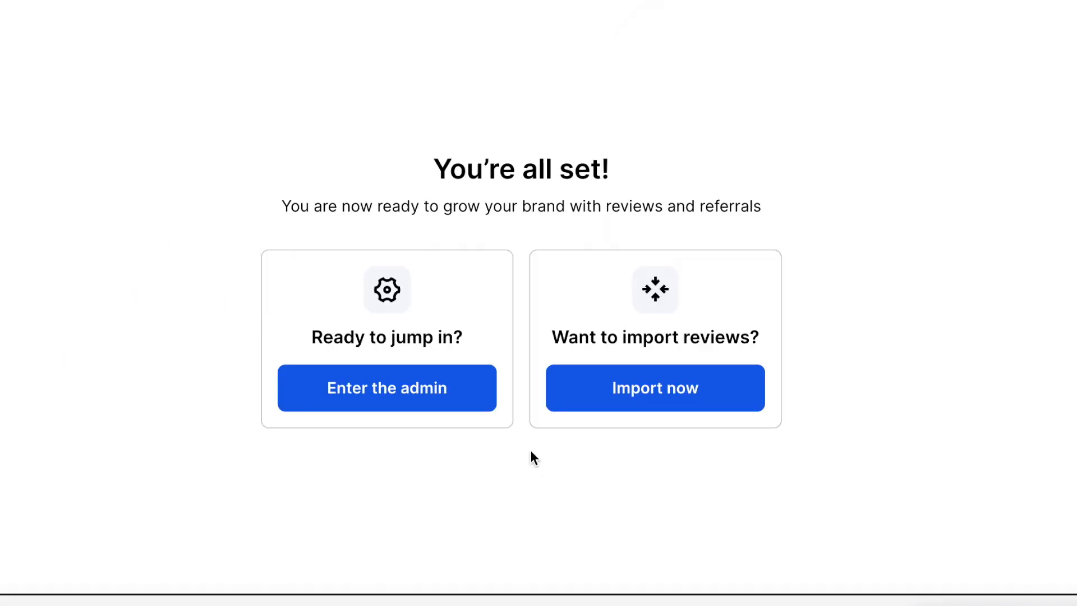
left_click(648, 394)
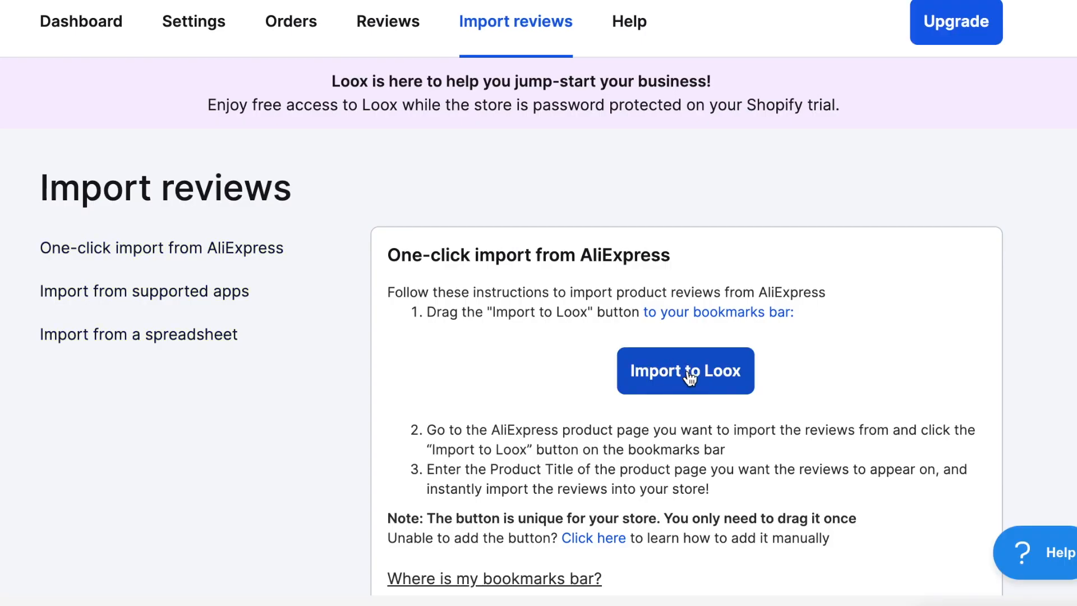
left_click_drag(697, 378, 448, 11)
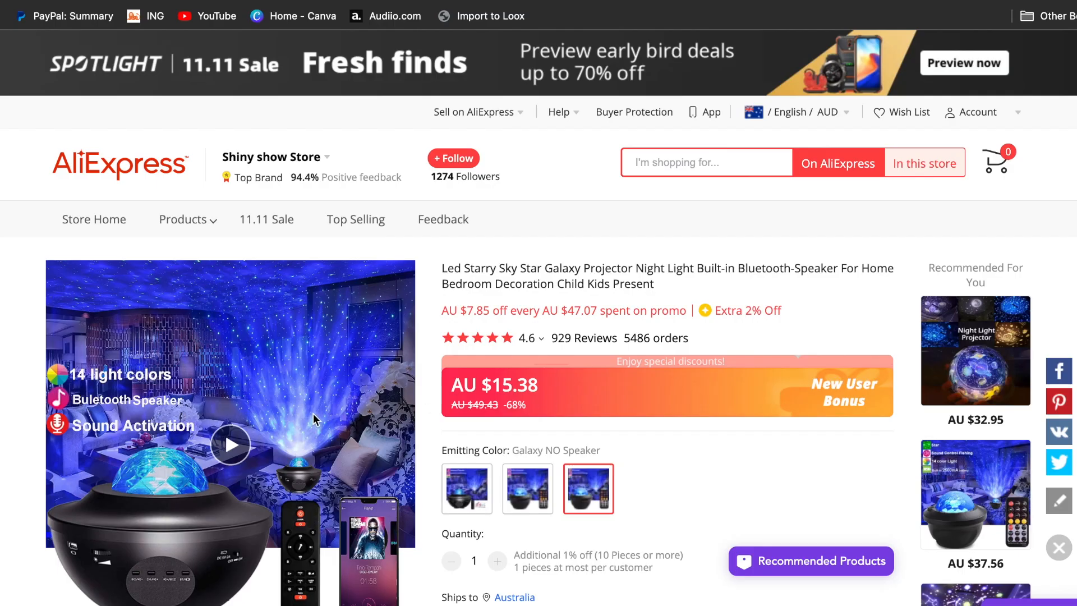
Step: Target GALAXY PROJECTOR ™ with 100 reviews, 4 stars and up, all countries, photo reviews only
left_click(491, 17)
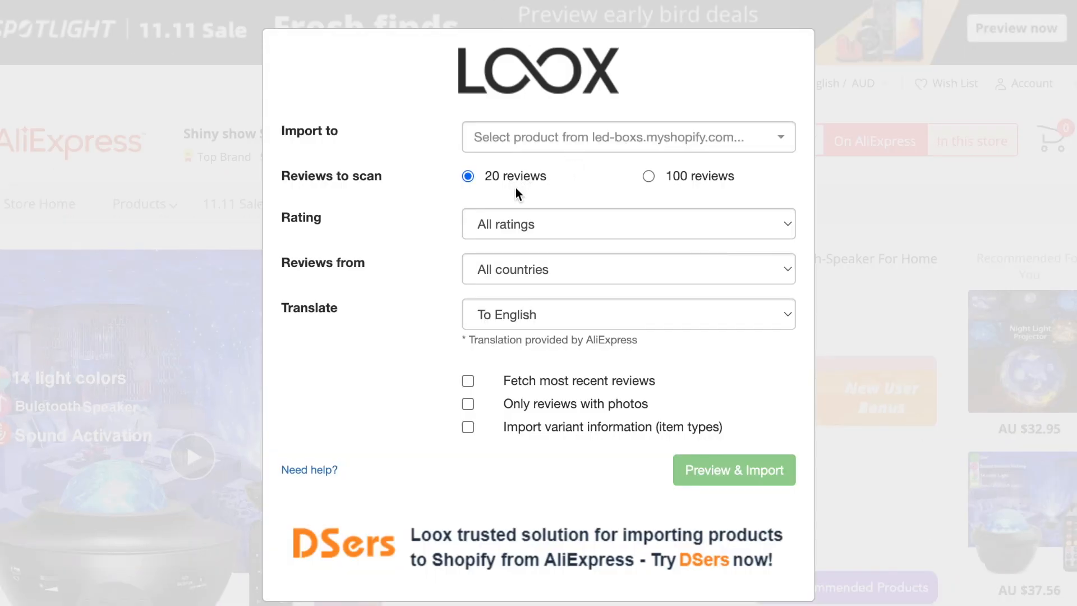
left_click(649, 177)
left_click(649, 208)
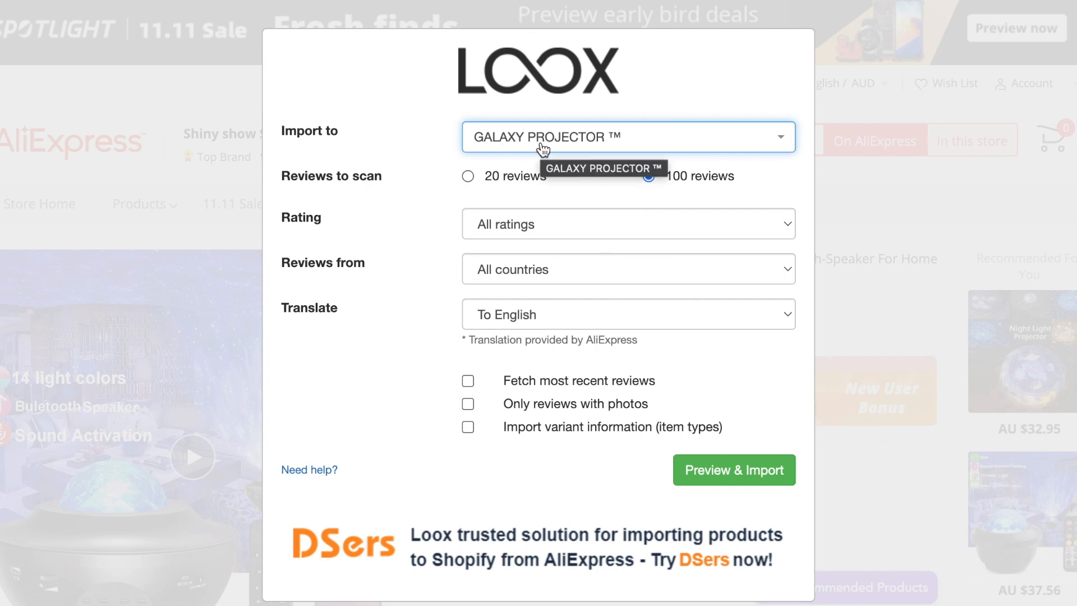
left_click(538, 233)
left_click(554, 266)
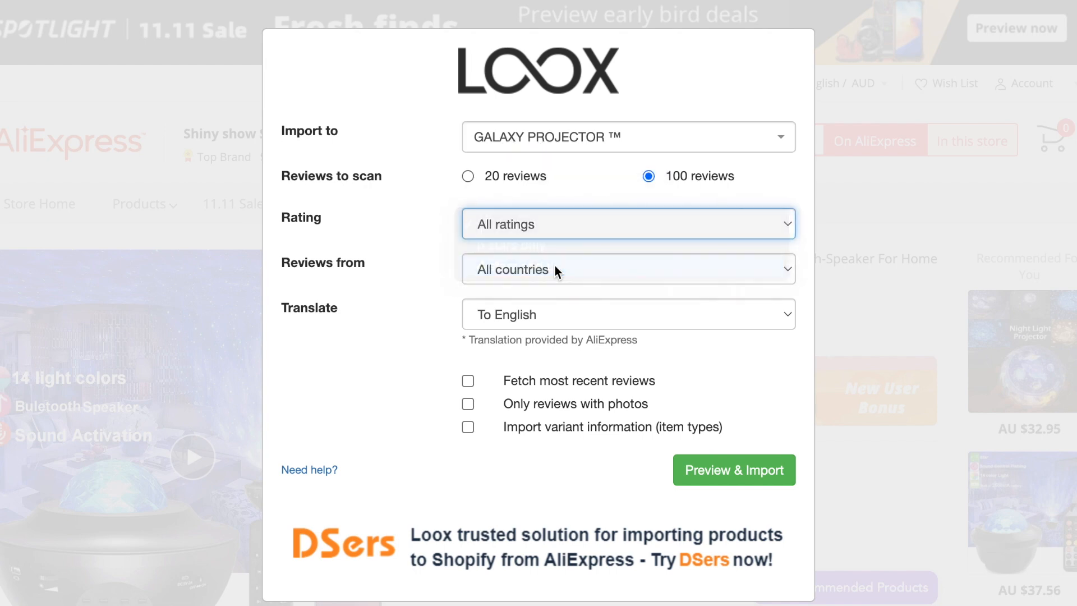
left_click(609, 271)
left_click(609, 271)
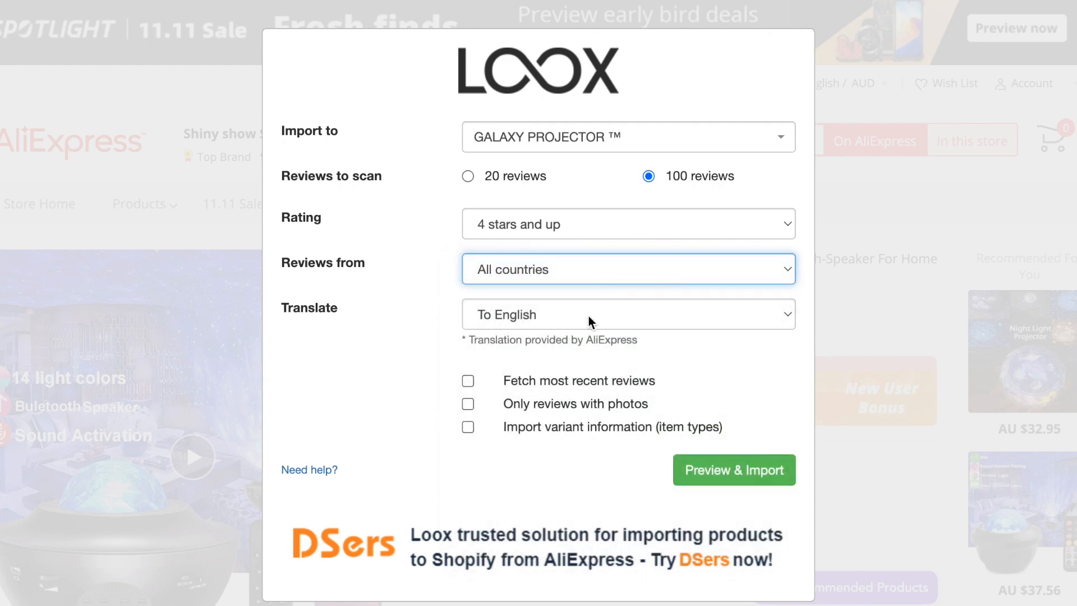
left_click(624, 338)
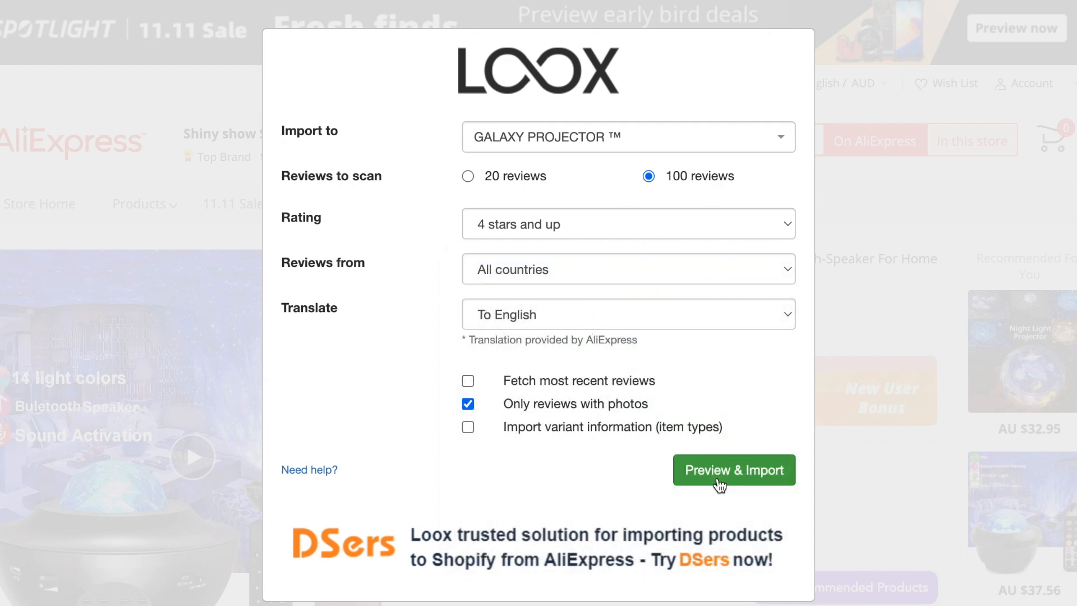
Step: Preview the matching photo reviews, import the Shopper review and finish importing
left_click(756, 479)
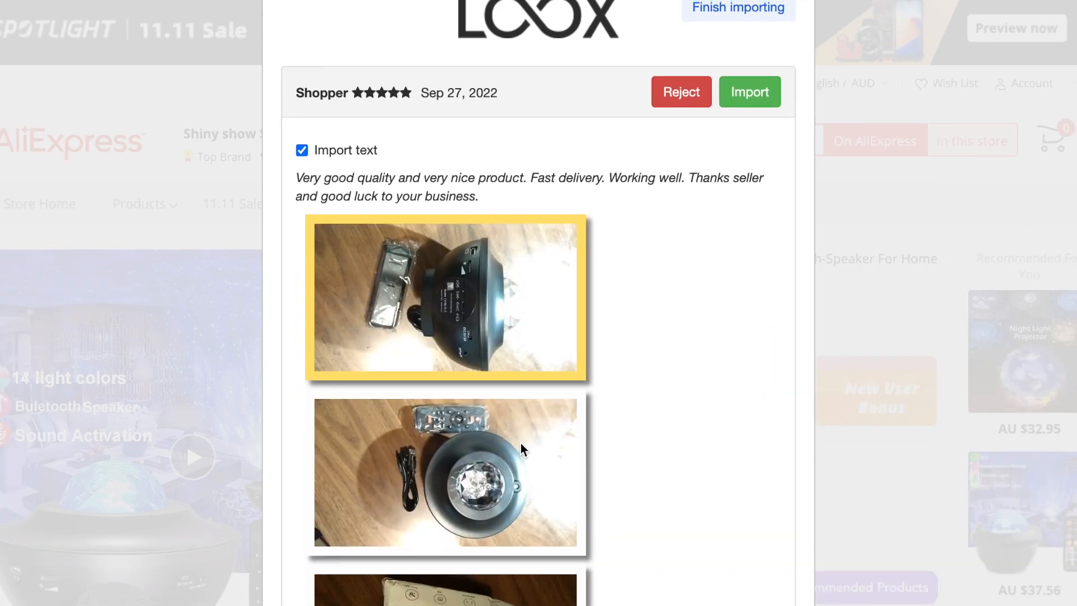
scroll(542, 326, "up", 1)
scroll(524, 433, "down", 4)
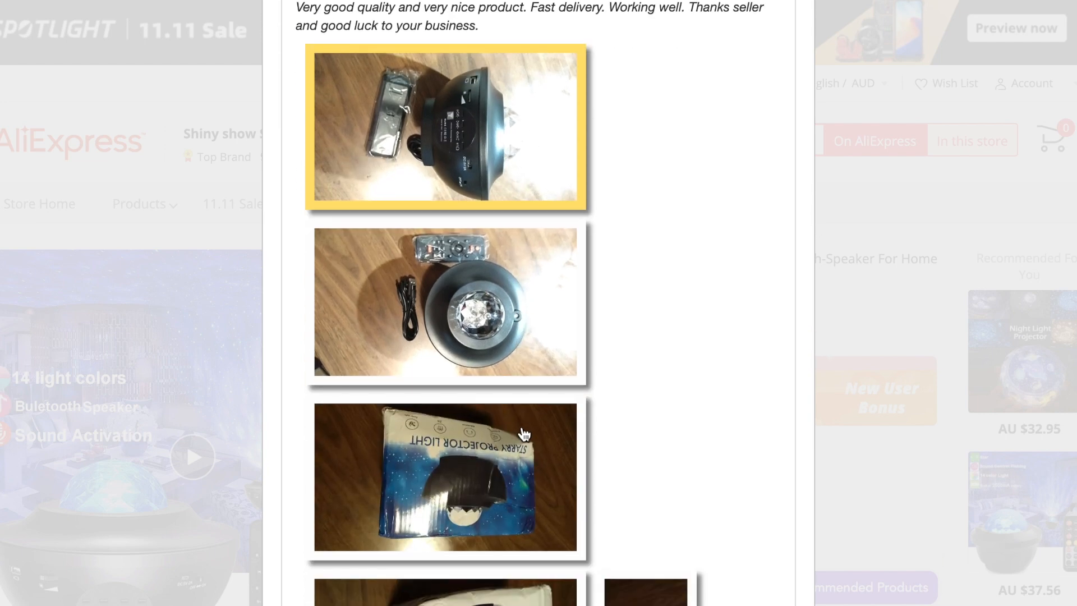
scroll(525, 433, "down", 3)
scroll(524, 433, "up", 5)
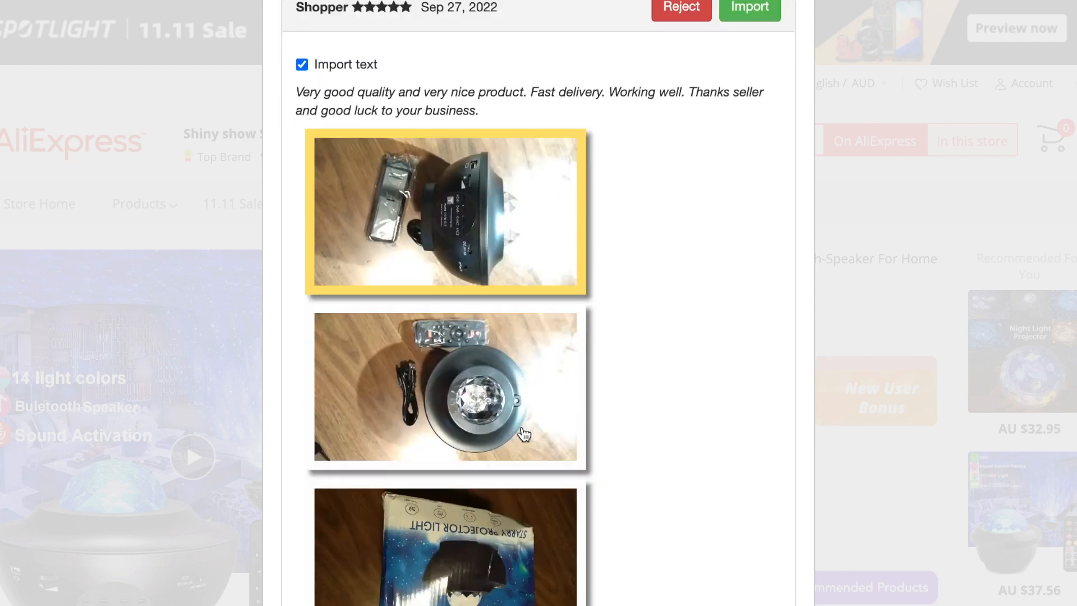
scroll(525, 433, "down", 2)
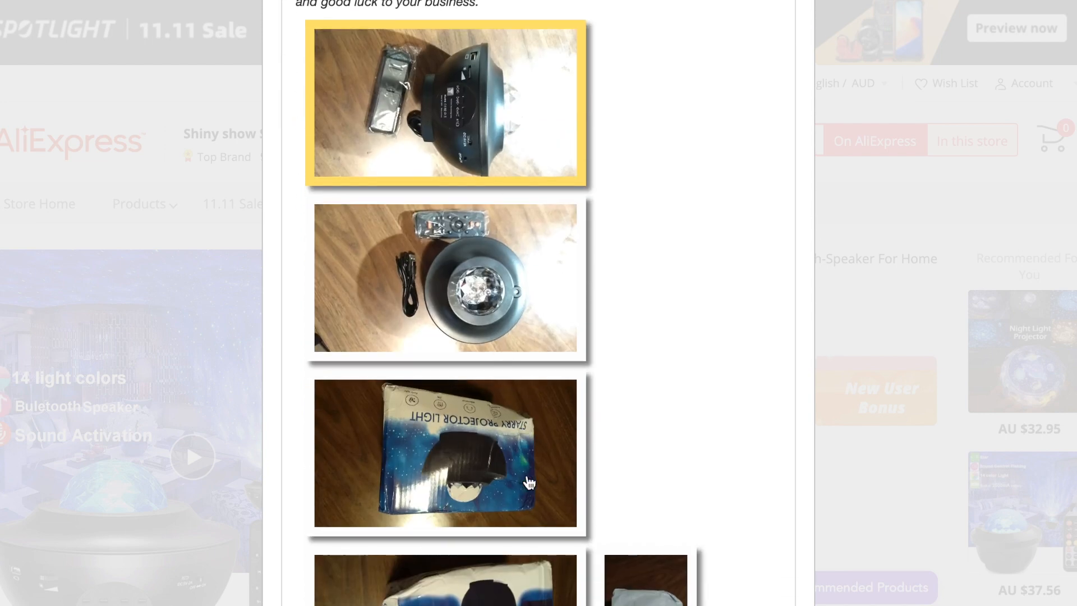
scroll(526, 483, "up", 6)
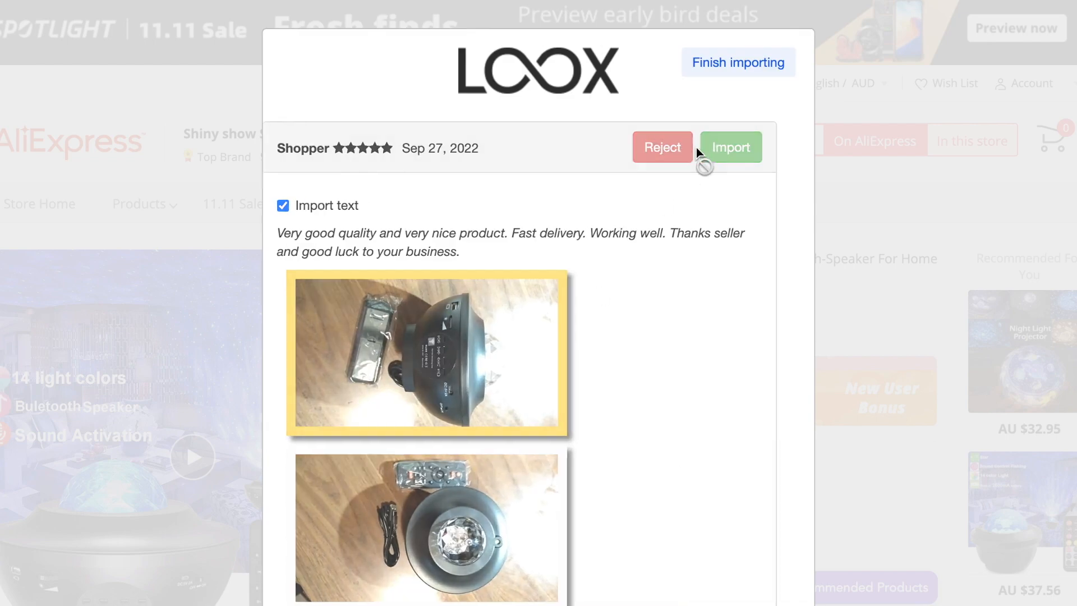
left_click(736, 115)
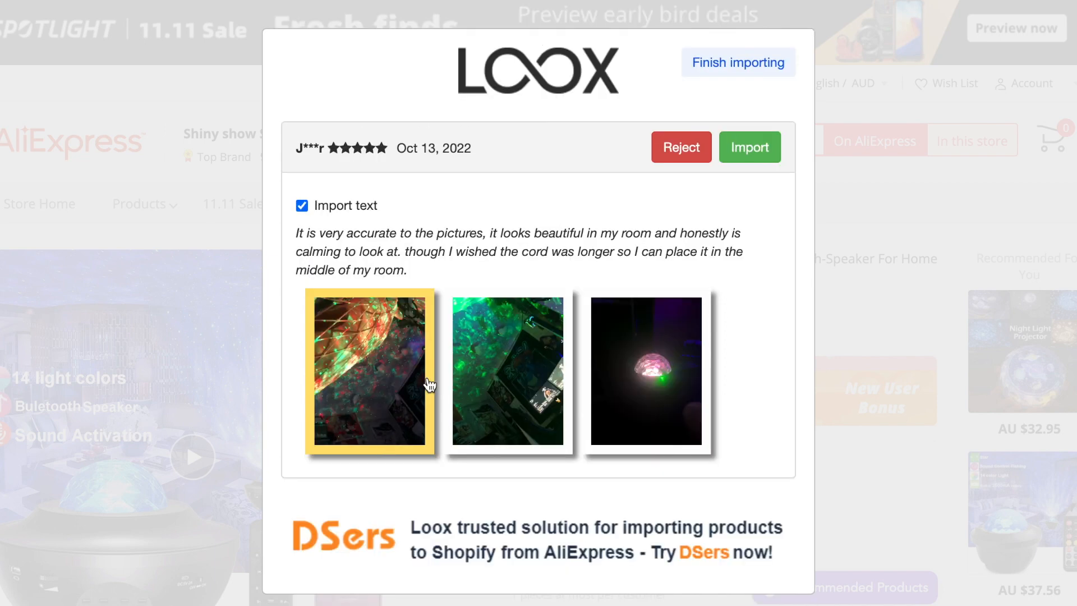
left_click(778, 68)
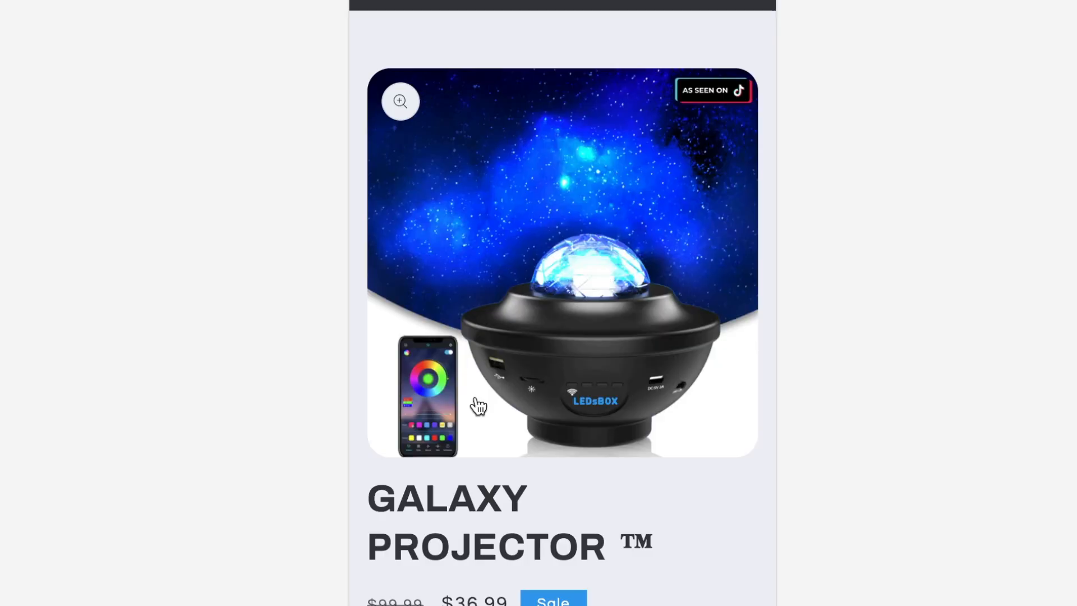
Step: Confirm the five-star 7-review rating and photo review cards on GALAXY PROJECTOR ™, then open Theme settings
scroll(475, 399, "down", 5)
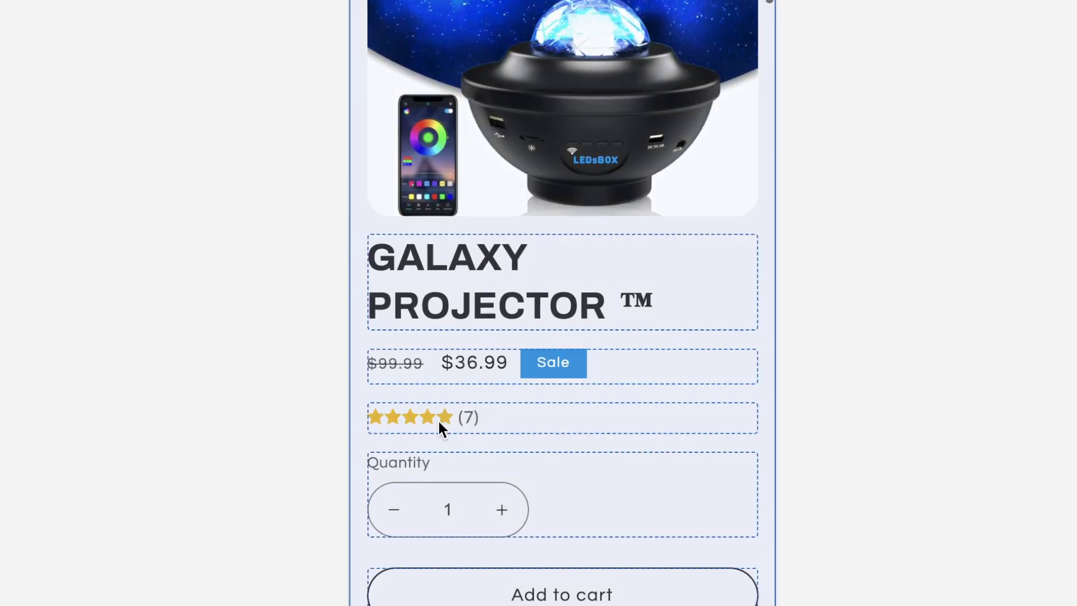
scroll(433, 416, "down", 20)
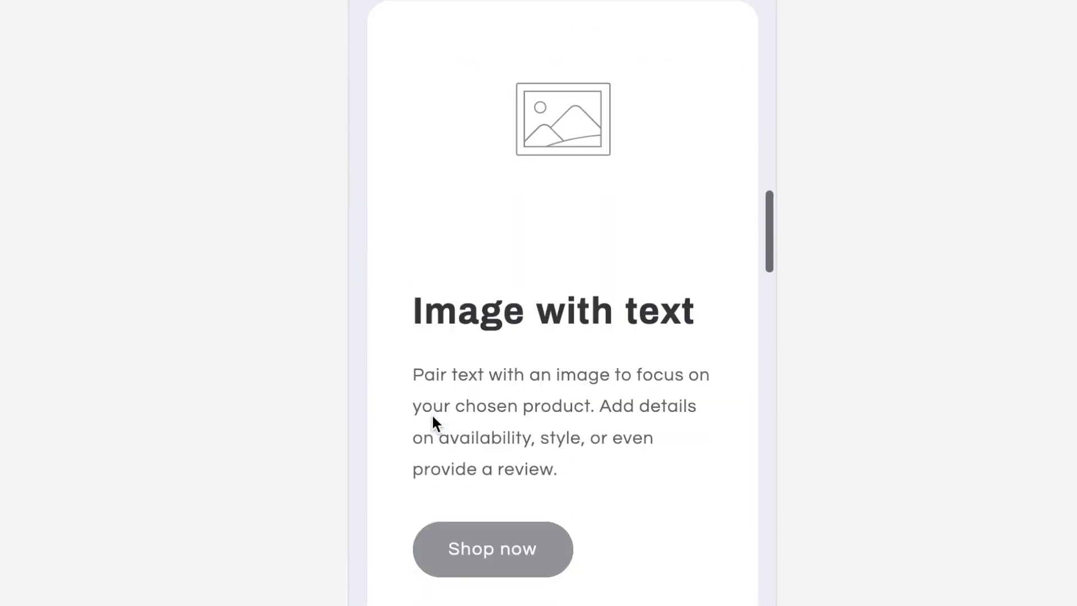
scroll(432, 415, "down", 15)
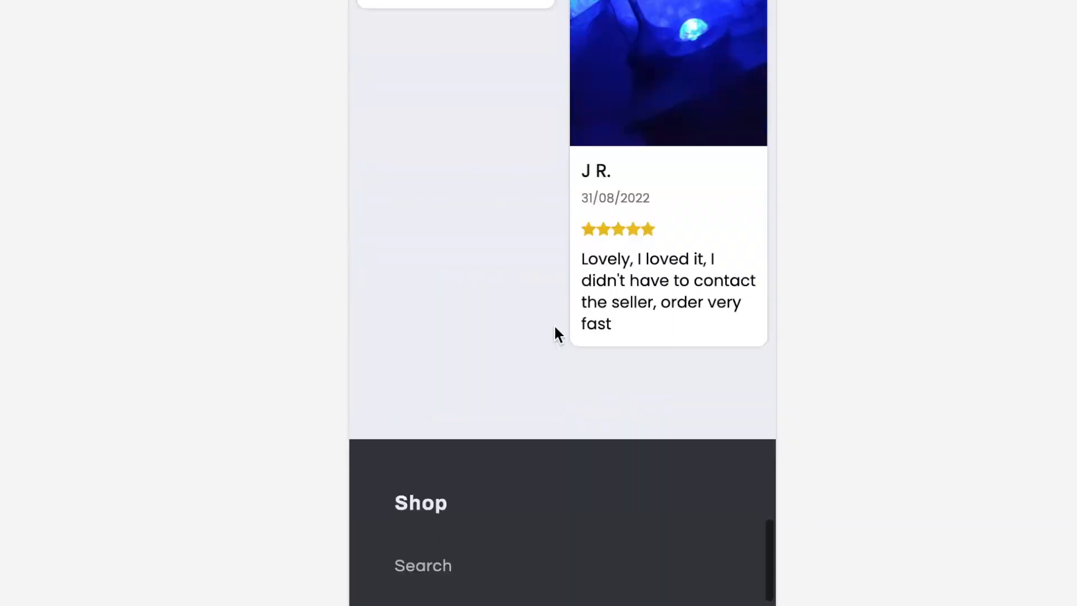
scroll(554, 324, "up", 20)
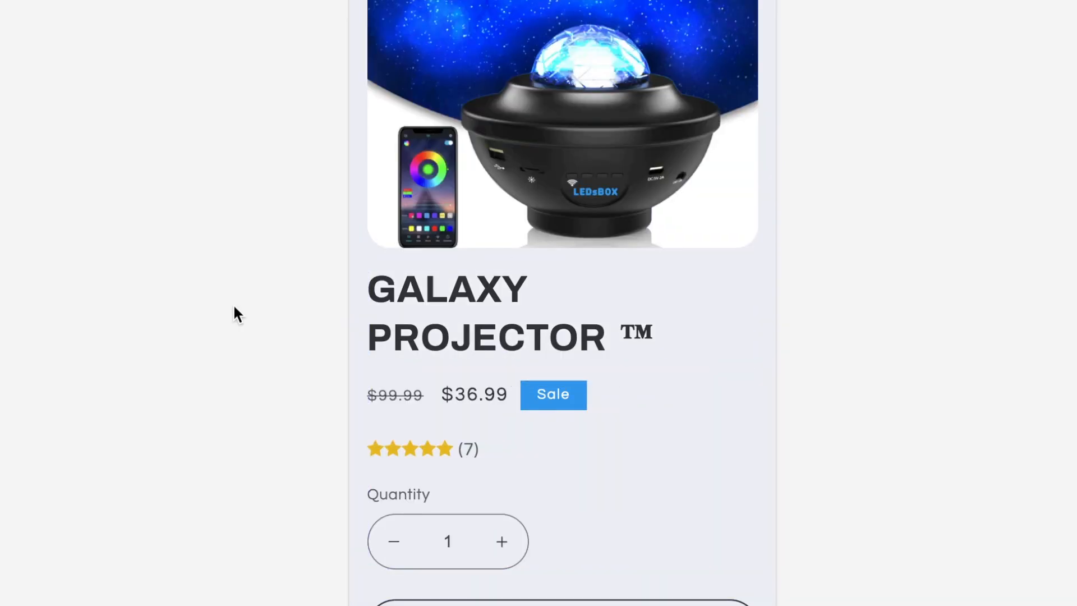
left_click(35, 135)
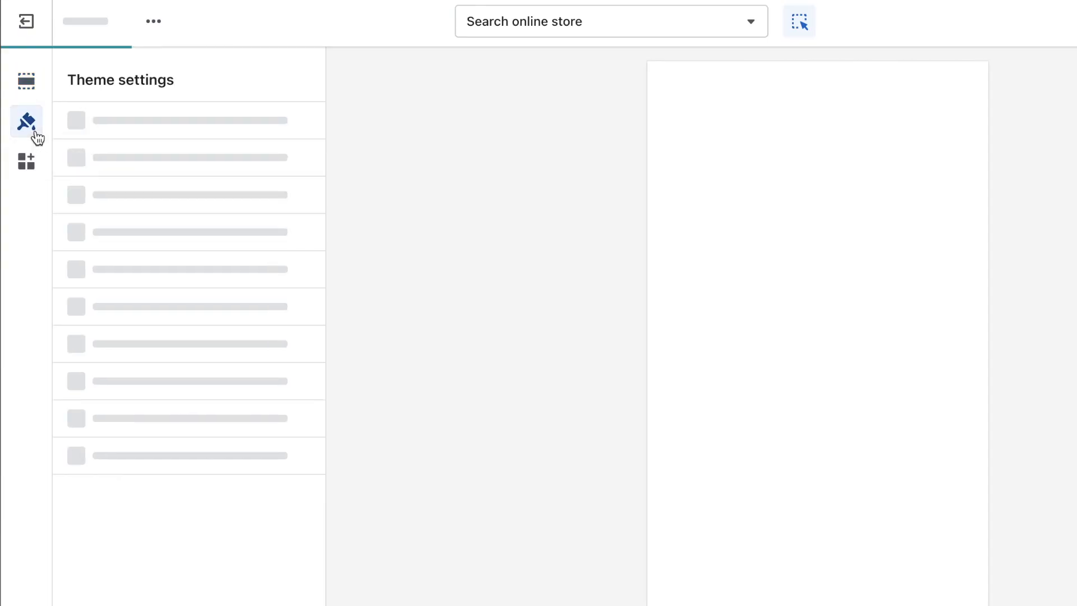
Step: Copy the Accent 1 hex code 37A0ED from Theme settings
left_click(120, 137)
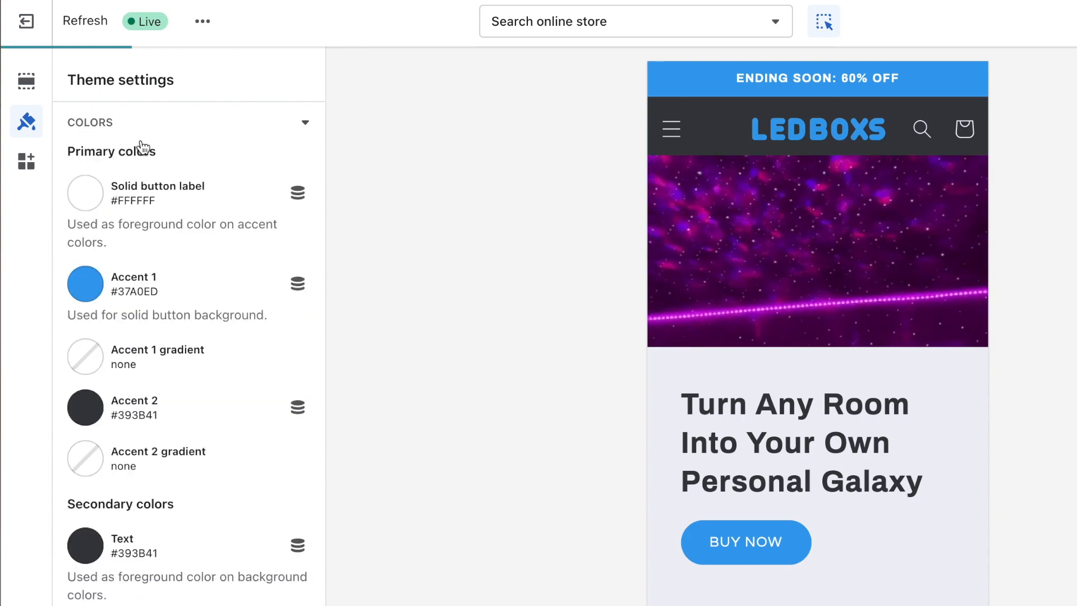
double_click(144, 290)
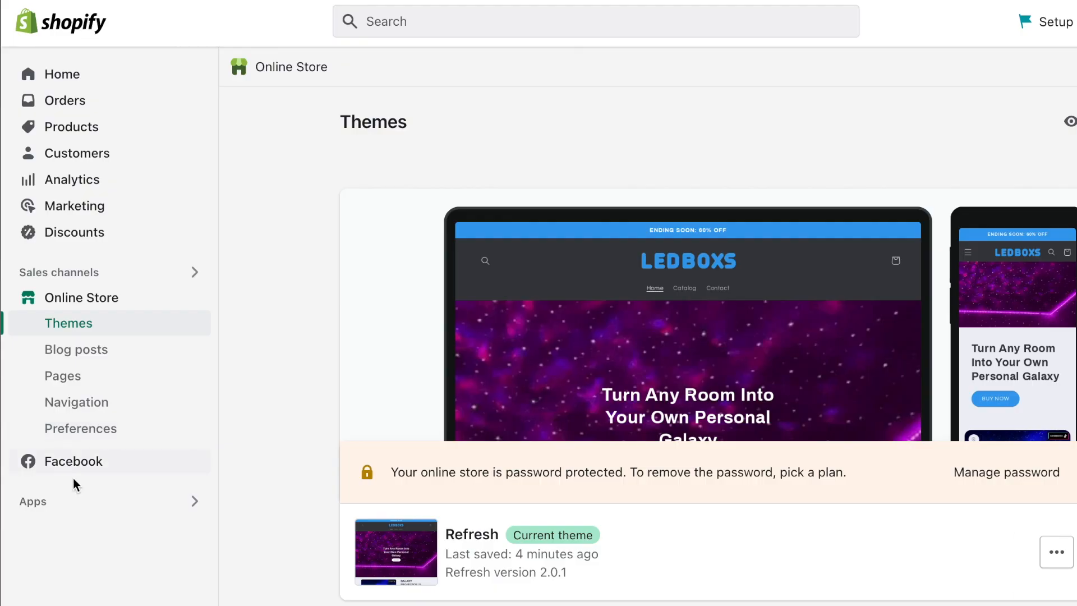
left_click(58, 499)
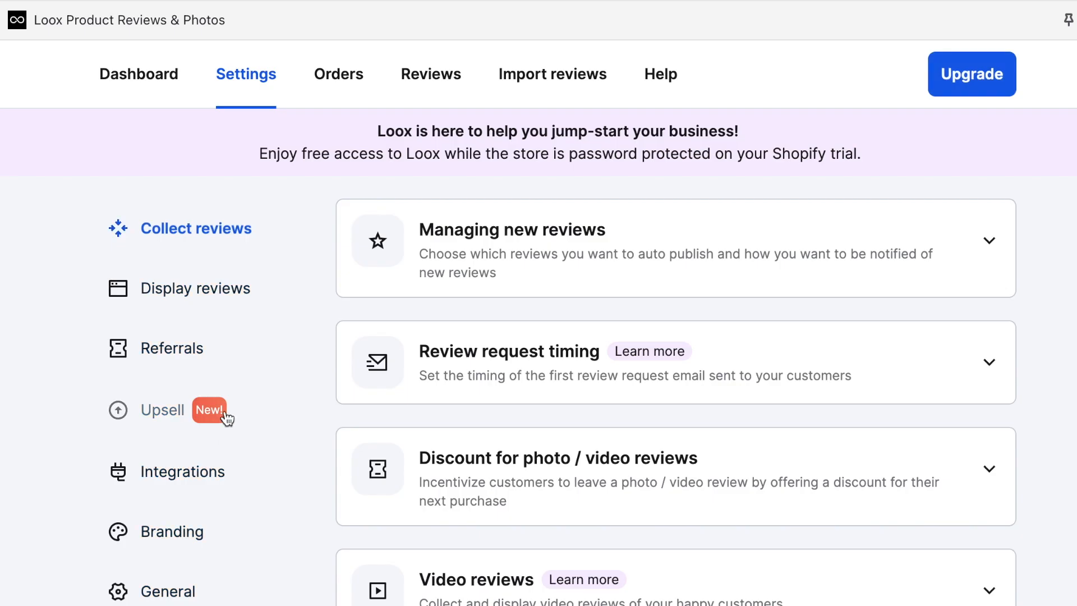
scroll(213, 432, "down", 2)
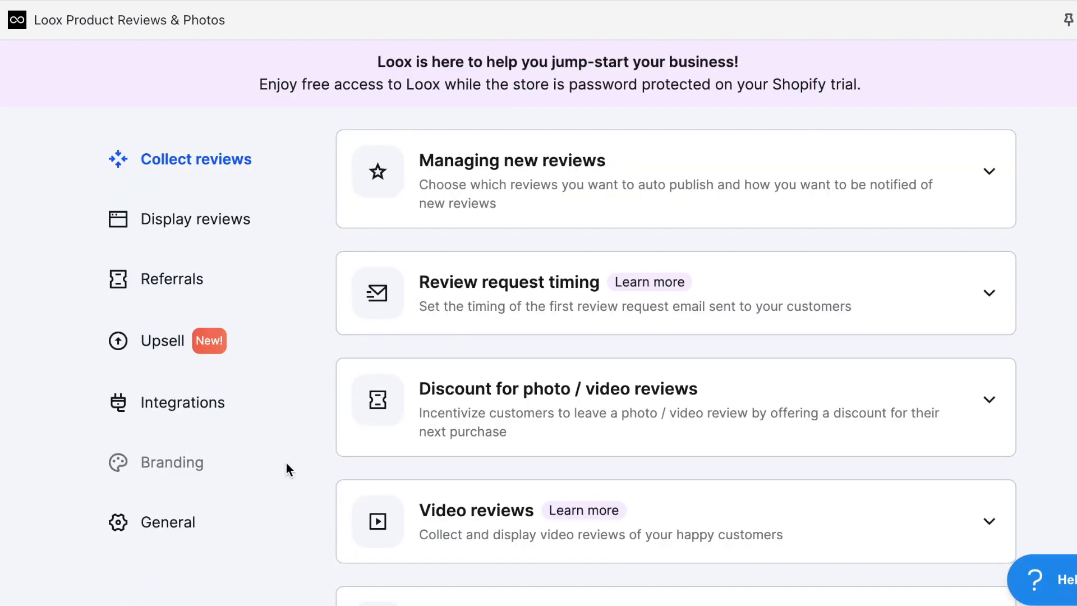
Step: Replace Loox's star colour EBBF20 with 37A0ED in Branding and save it
left_click(288, 469)
left_click(500, 258)
double_click(651, 391)
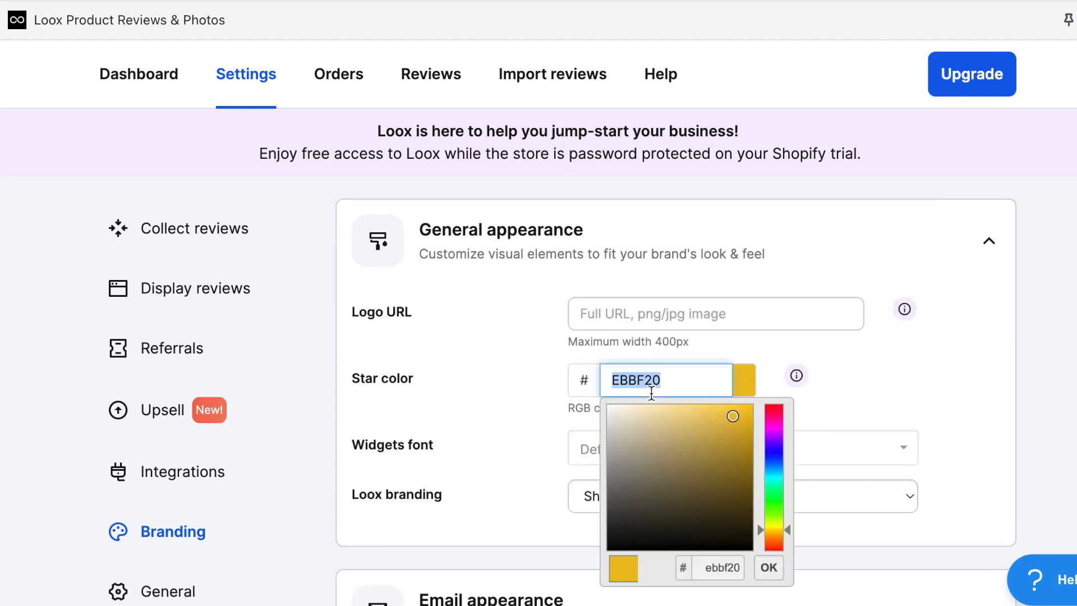
left_click(890, 420)
scroll(953, 460, "down", 4)
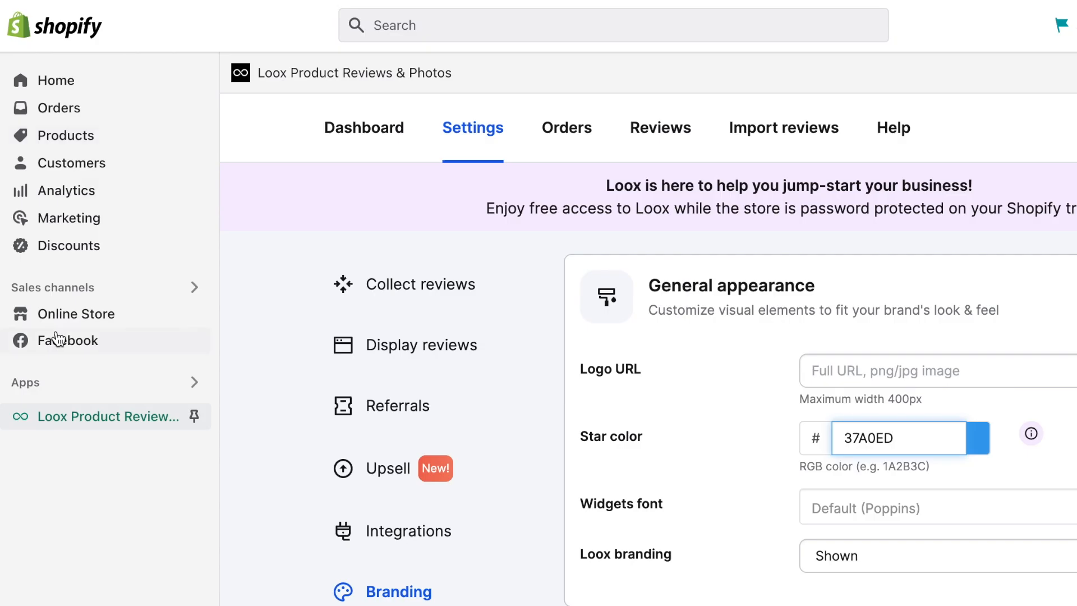
left_click(77, 314)
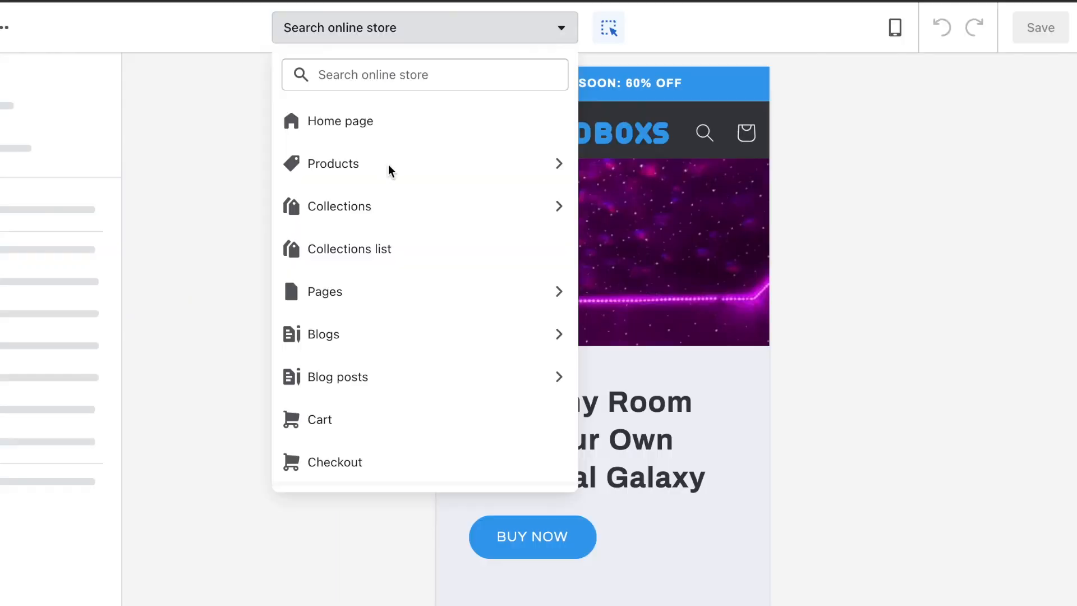
Step: Look over the Default product template and the Galaxy Projector preview, then exit the theme editor
left_click(390, 168)
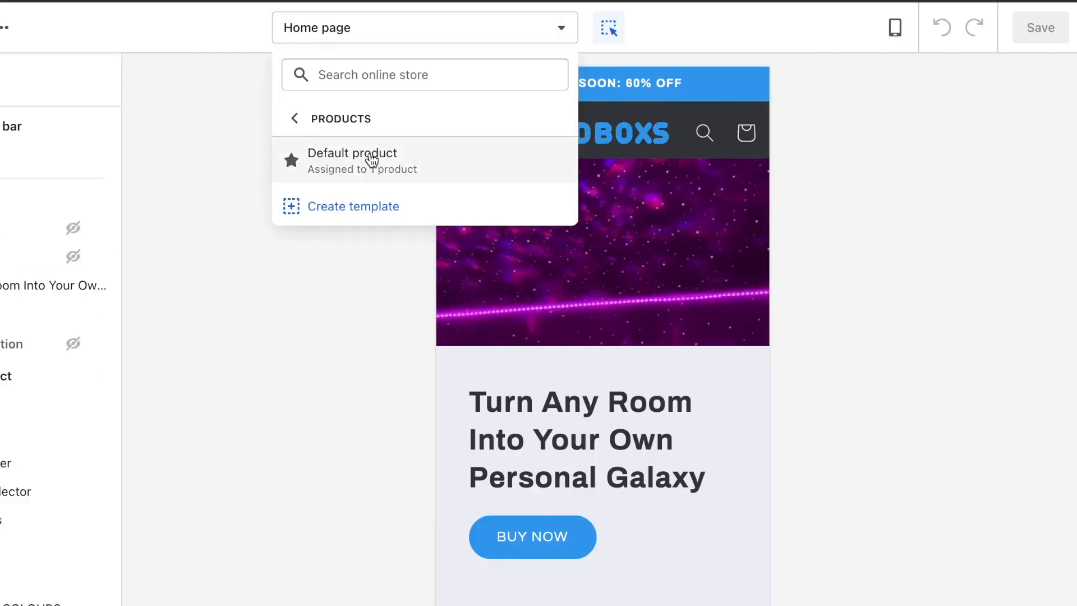
left_click(372, 159)
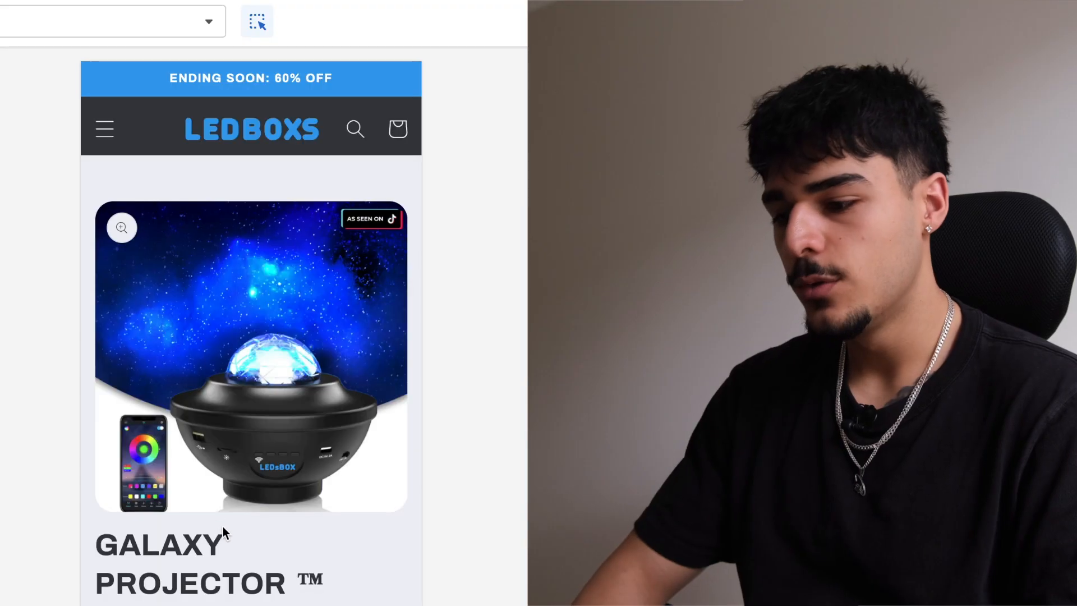
scroll(230, 566, "down", 1)
scroll(230, 567, "down", 2)
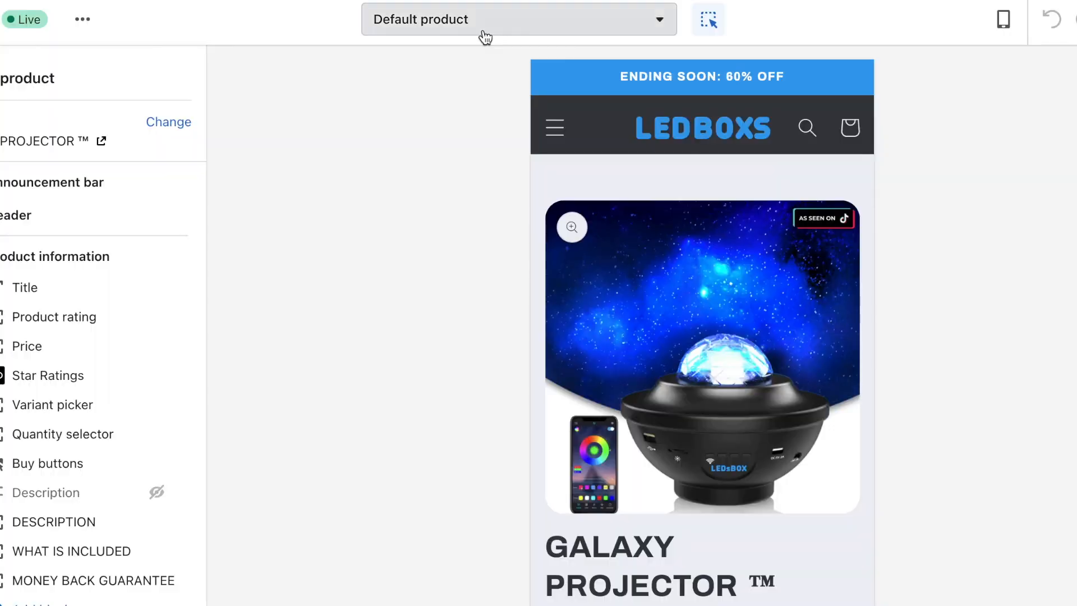
left_click(481, 29)
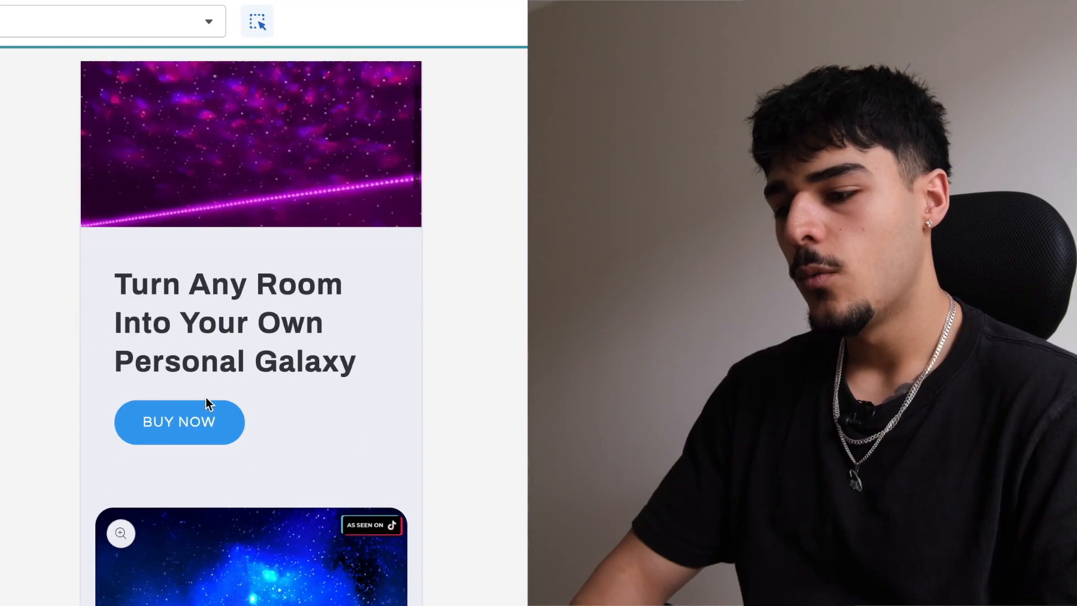
scroll(206, 397, "down", 8)
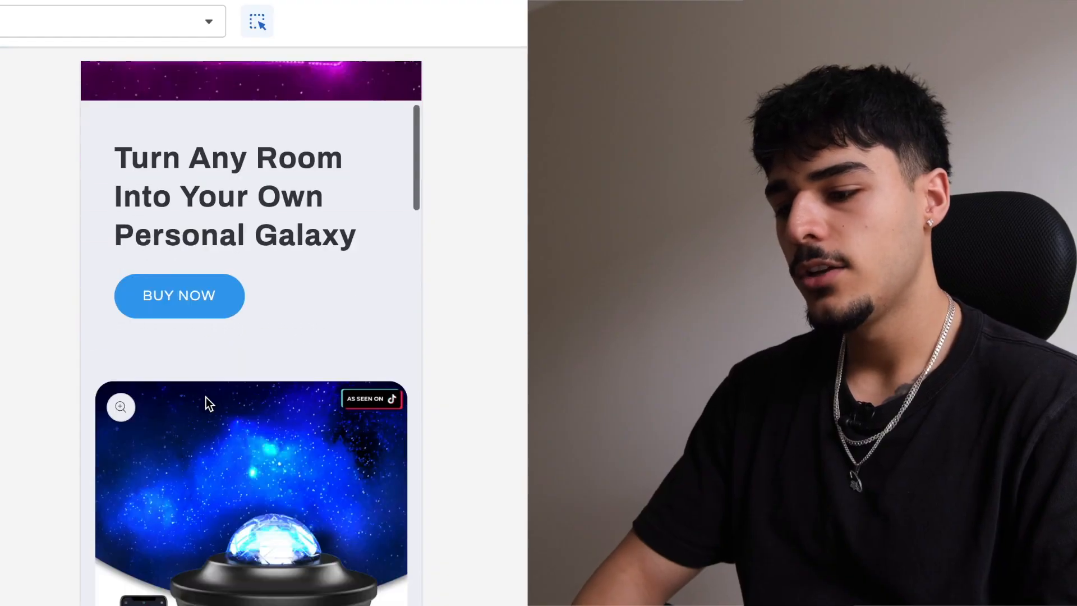
scroll(206, 397, "down", 1)
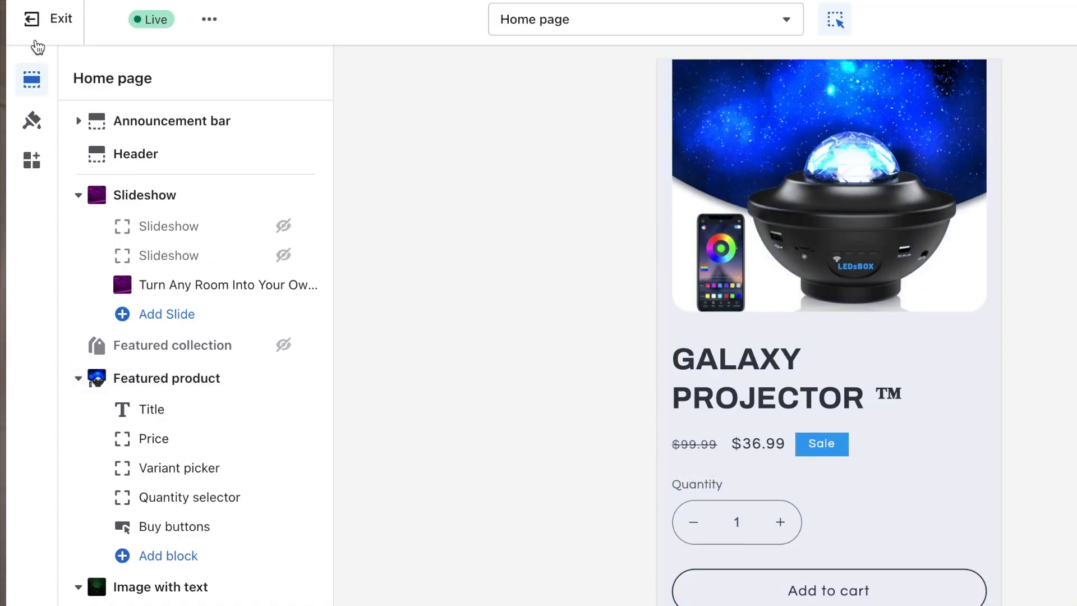
left_click(36, 42)
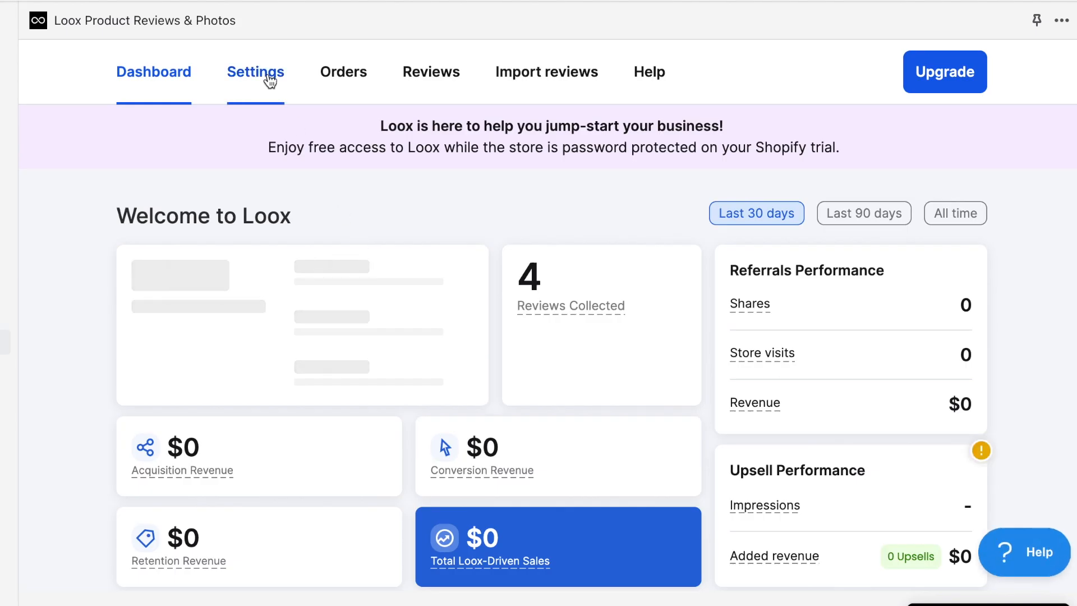
Step: Open Loox's Display reviews settings and the Star ratings widget help
left_click(259, 74)
left_click(229, 288)
scroll(516, 412, "down", 3)
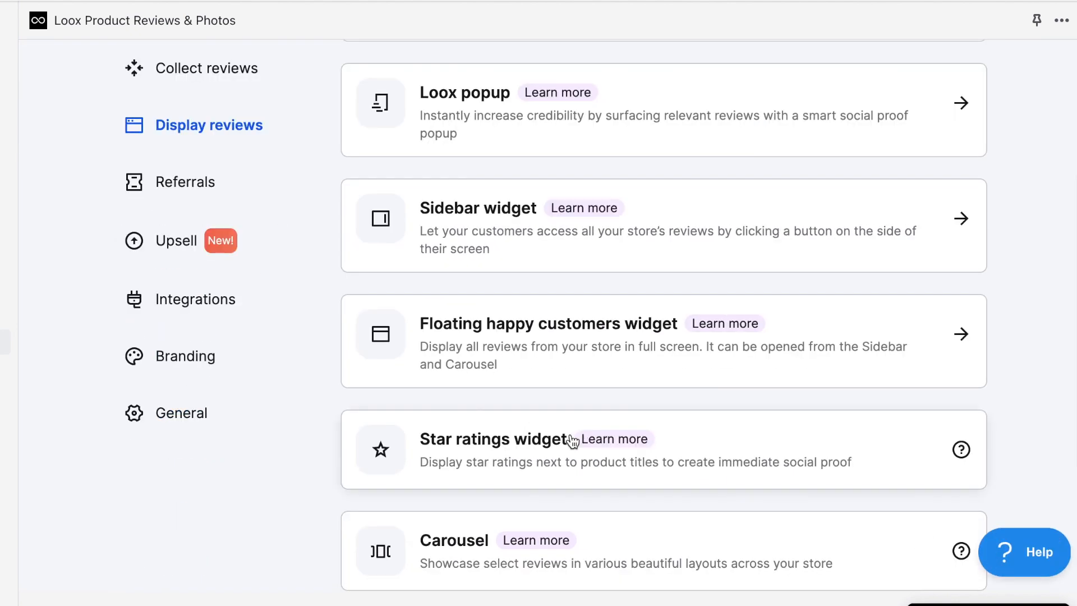
left_click(474, 454)
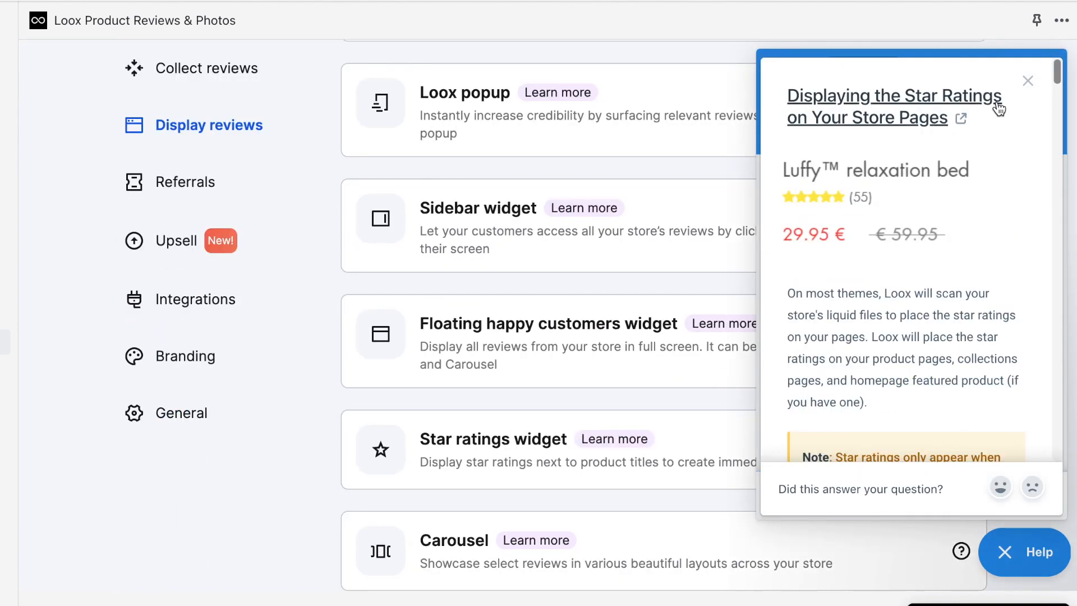
Step: Find the Homepage Featured Product instructions and select their star-rating code line to copy
scroll(930, 271, "down", 1)
scroll(928, 275, "up", 1)
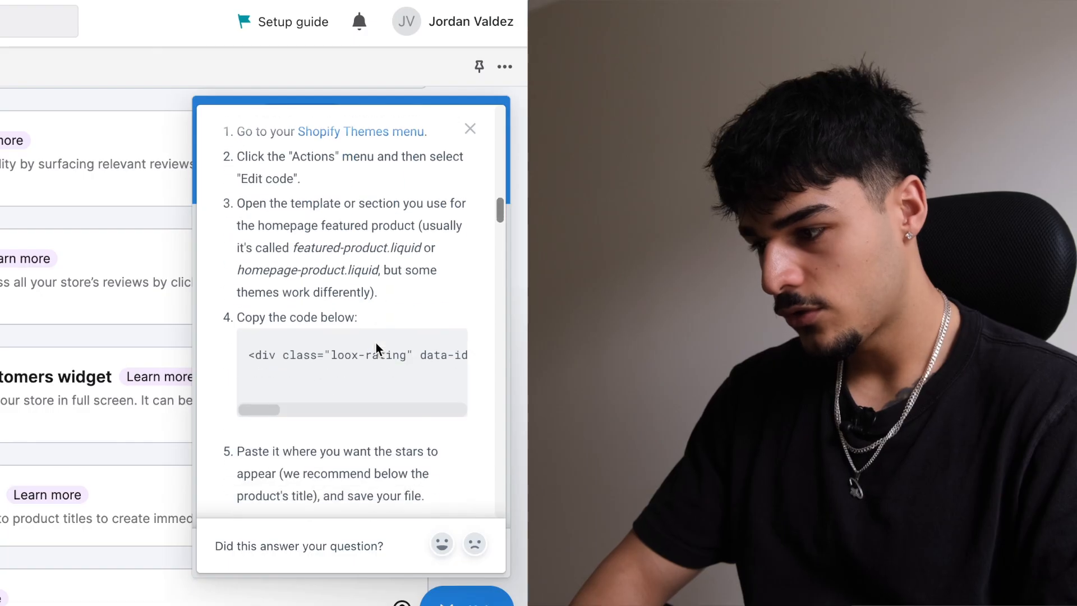
scroll(933, 301, "up", 1)
scroll(376, 346, "up", 1)
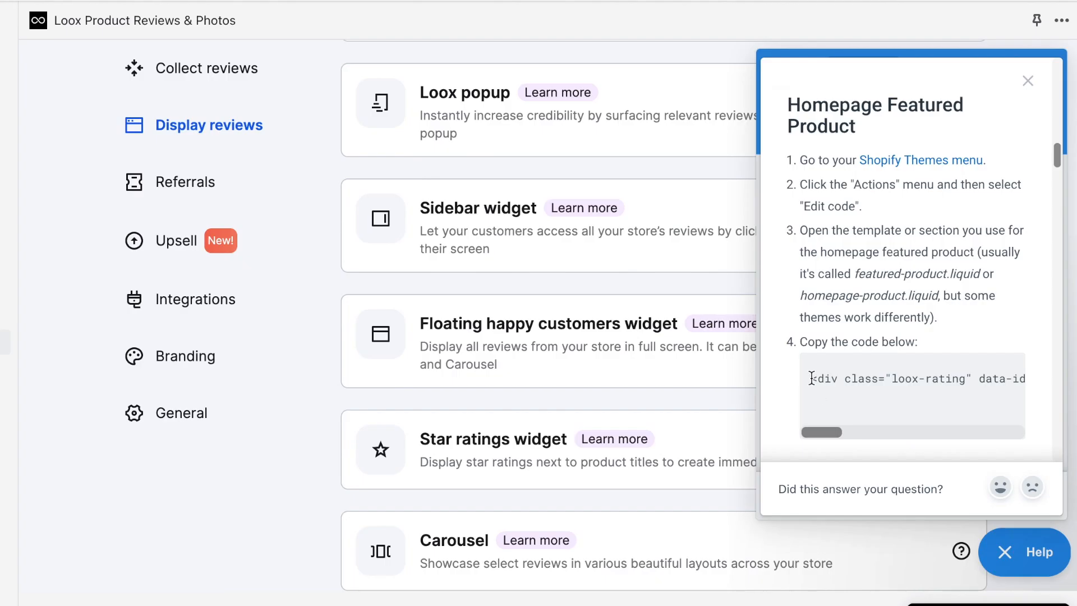
left_click_drag(1022, 385, 1034, 383)
key("ctrl+c")
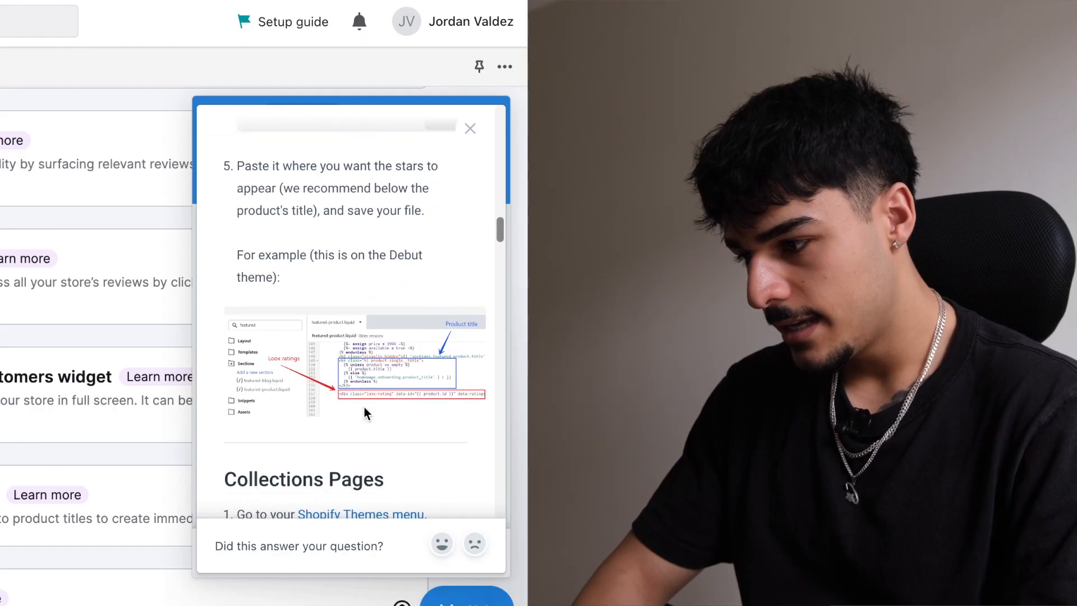
scroll(365, 412, "down", 1)
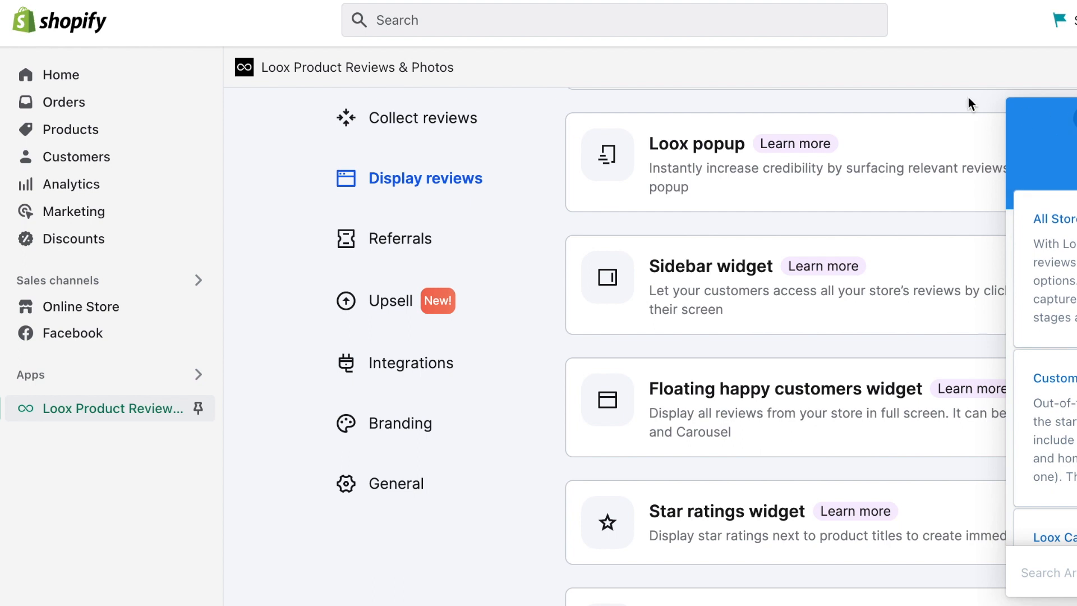
Step: Open the Refresh theme's code and find the featured-product.liquid file by searching 'product'
left_click(82, 318)
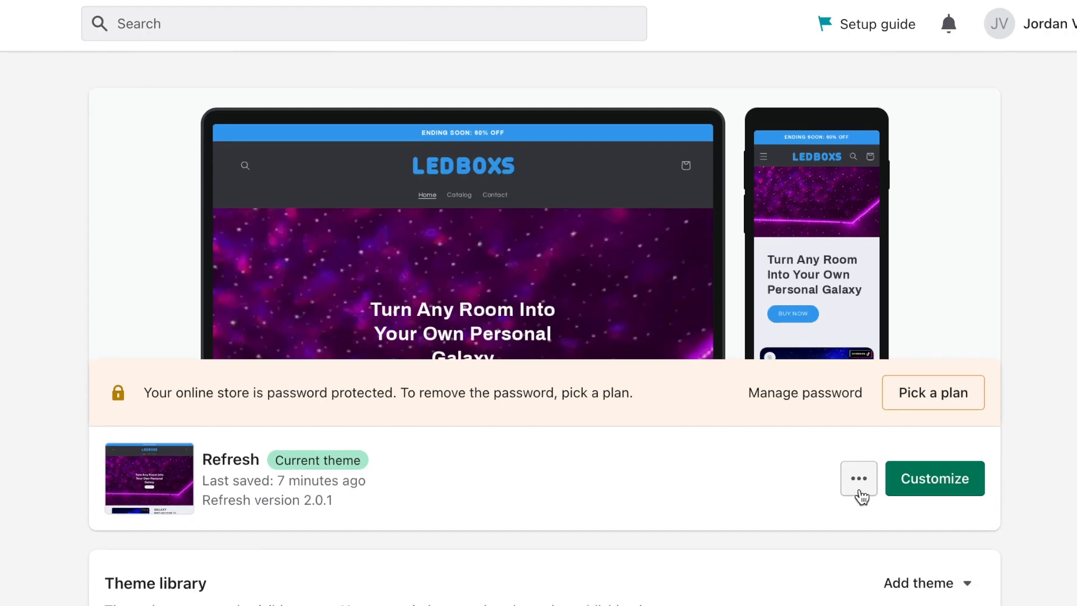
left_click(859, 478)
left_click(797, 392)
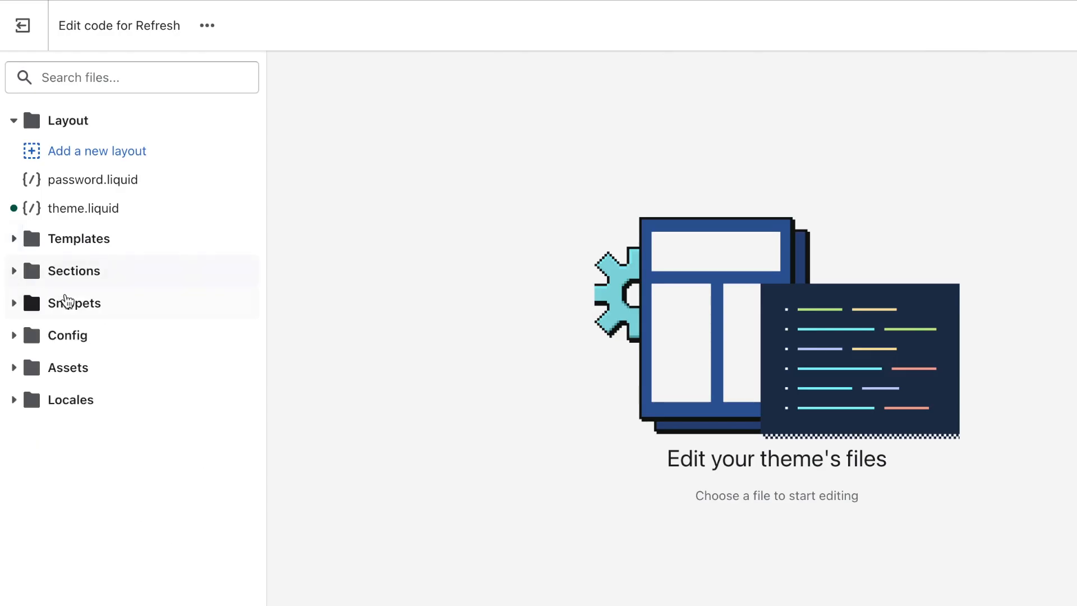
left_click(77, 278)
left_click(151, 81)
type("product")
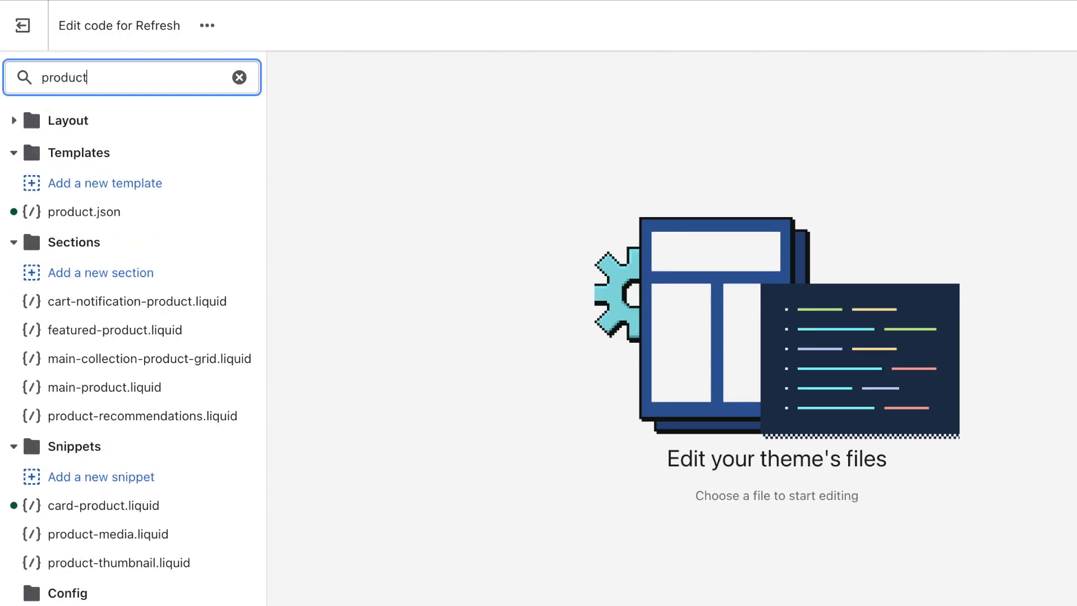
left_click(166, 336)
Step: Paste the Loox star-rating snippet on a new line after the title's </h2> tag
scroll(493, 387, "down", 1)
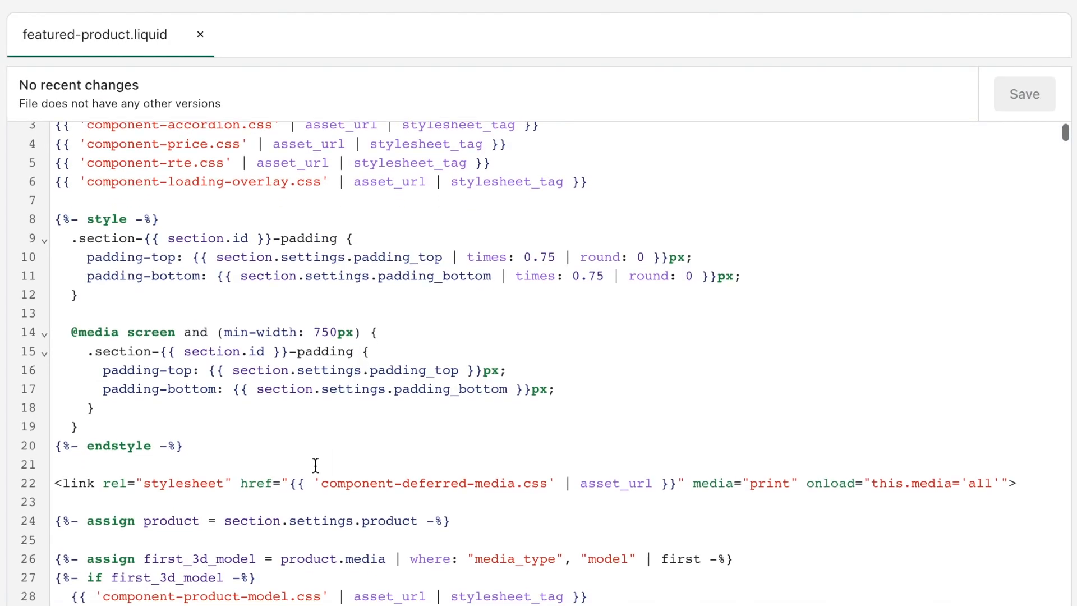
scroll(316, 465, "down", 20)
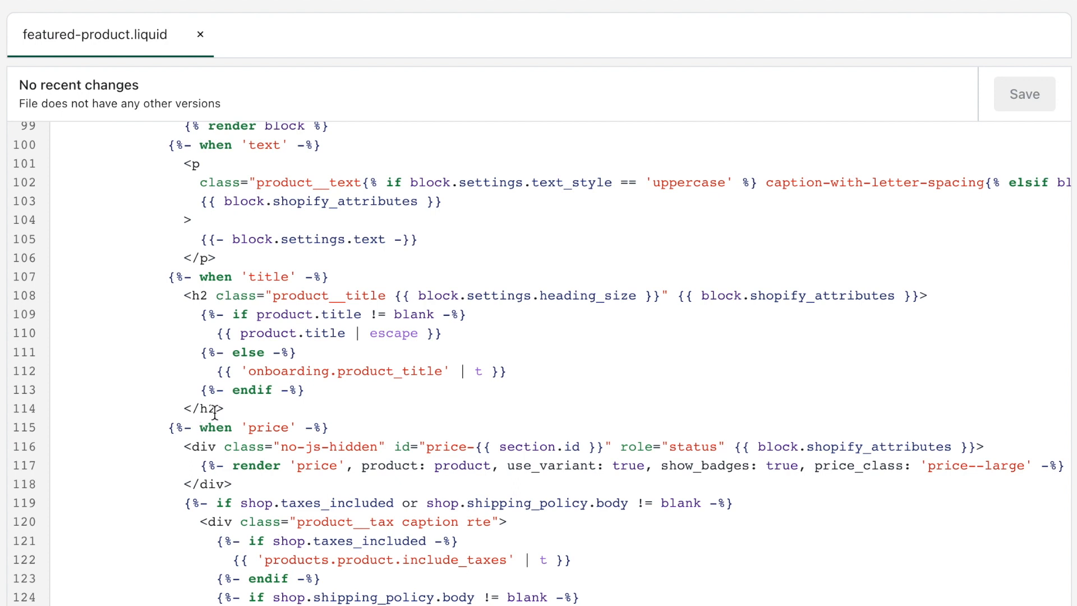
left_click(260, 404)
key("Return")
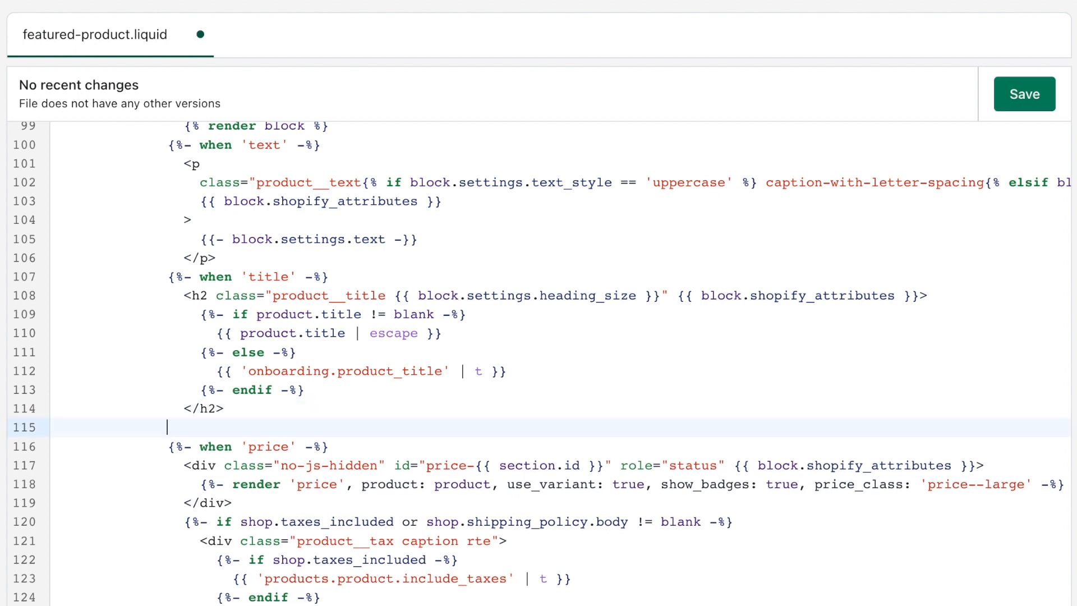
key("ctrl+v")
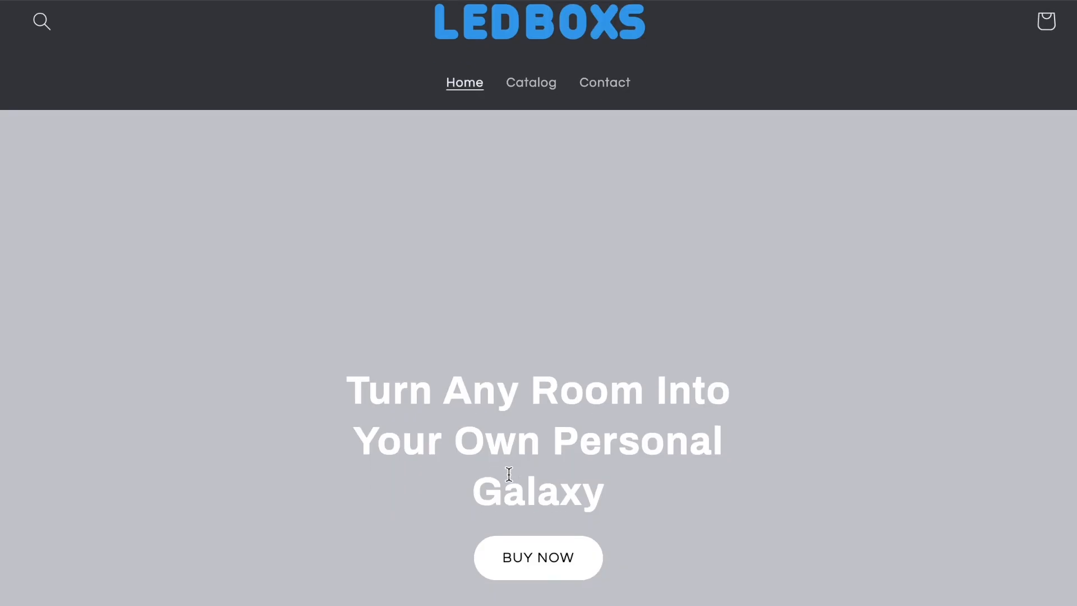
scroll(508, 473, "down", 10)
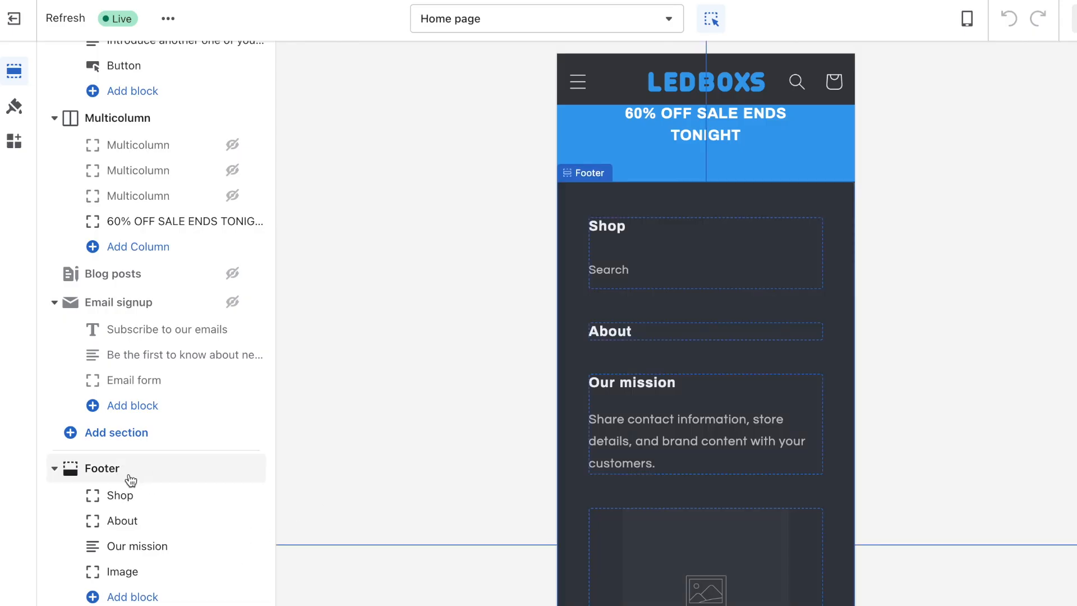
Step: Set the footer Image block to the LEDBOXS logo
left_click(149, 572)
left_click(159, 161)
scroll(197, 180, "down", 5)
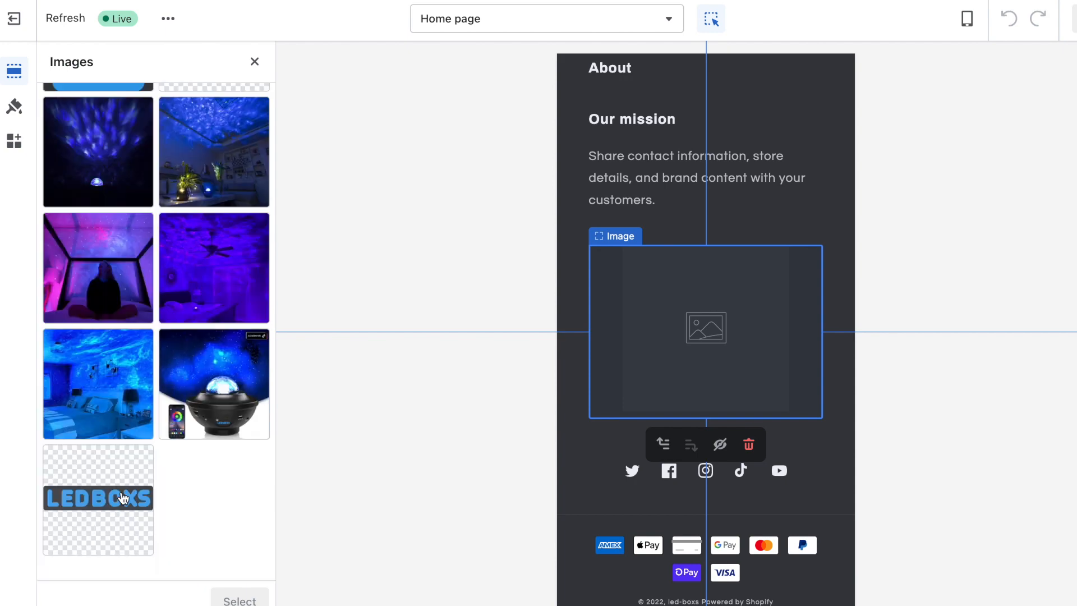
left_click(98, 498)
left_click(239, 595)
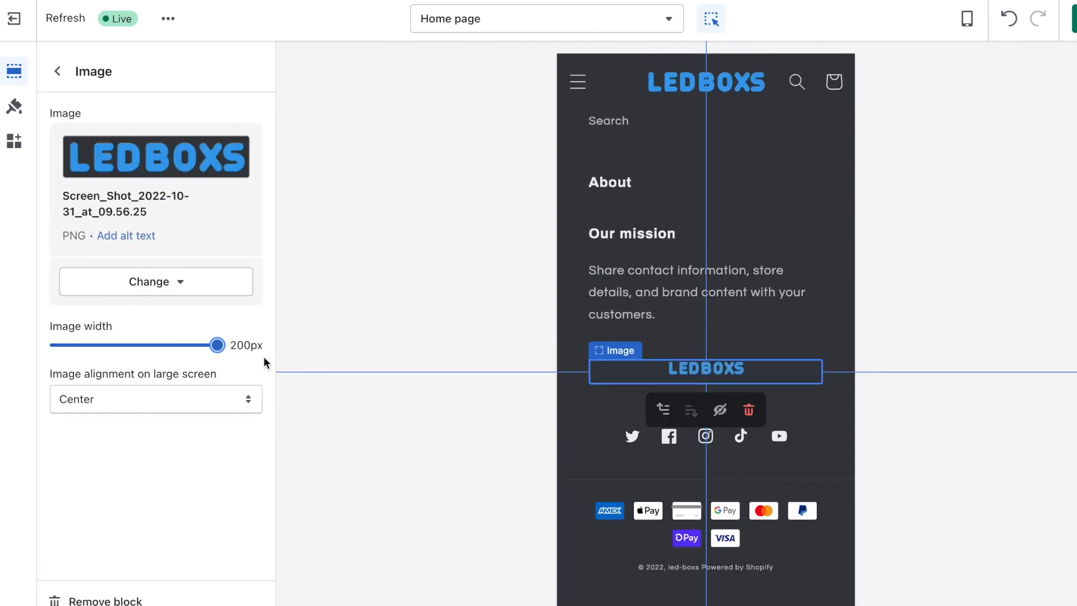
Step: Retitle the Our mission text block to CONTACT US
left_click(57, 71)
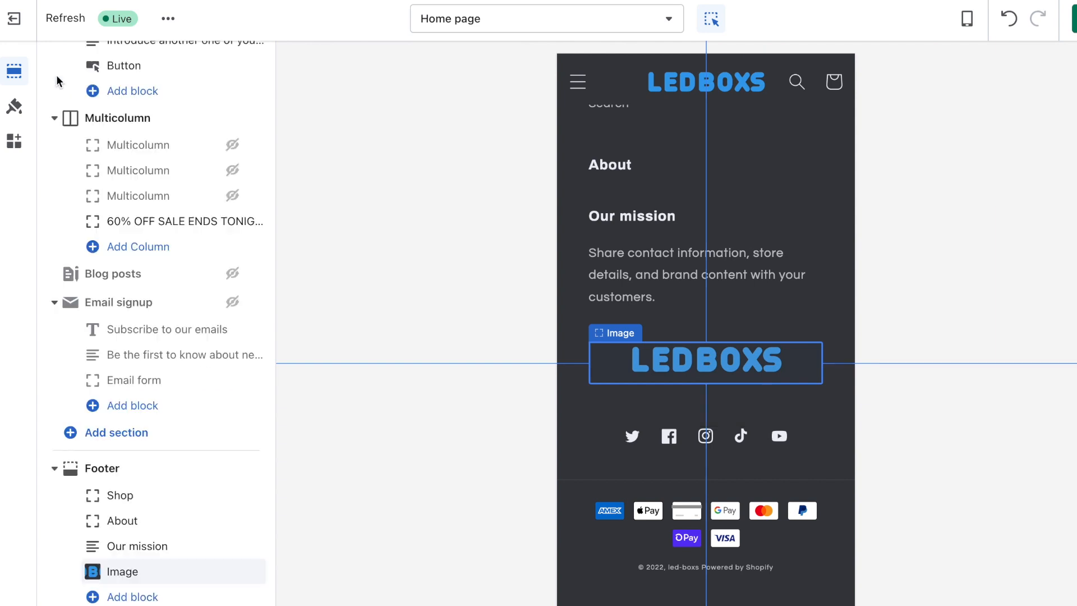
left_click(173, 547)
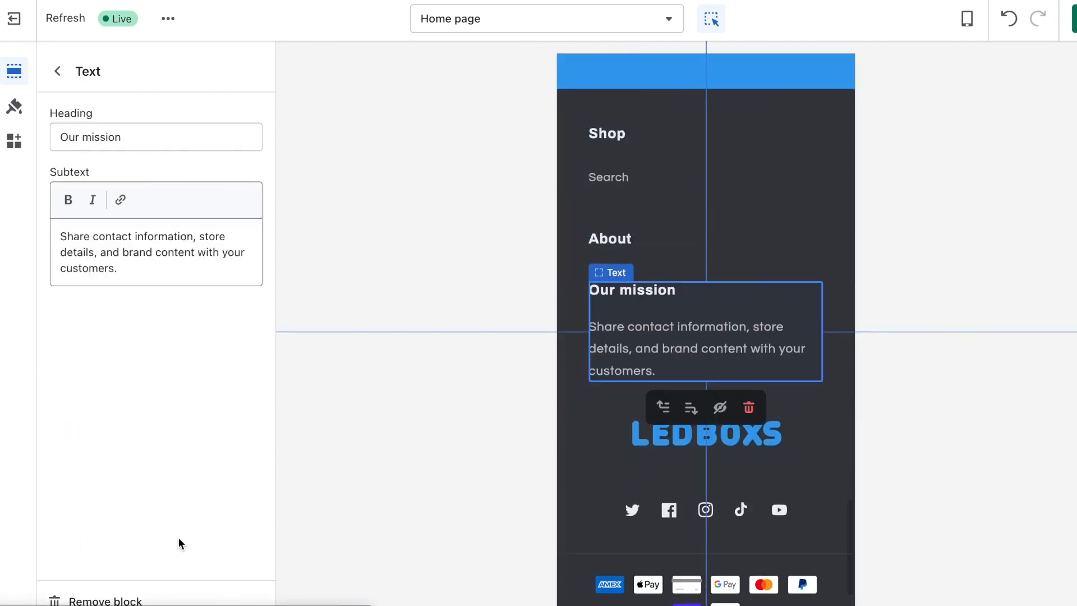
type("CONTACT")
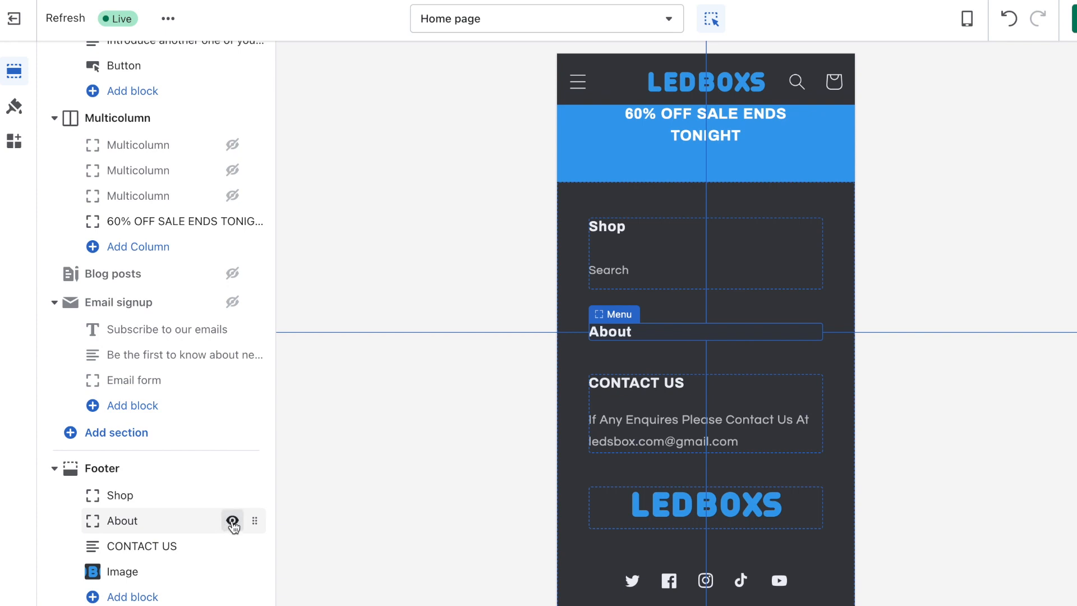
Step: Hide the About footer menu, then save the theme changes and exit
left_click(233, 525)
left_click(161, 496)
left_click(401, 382)
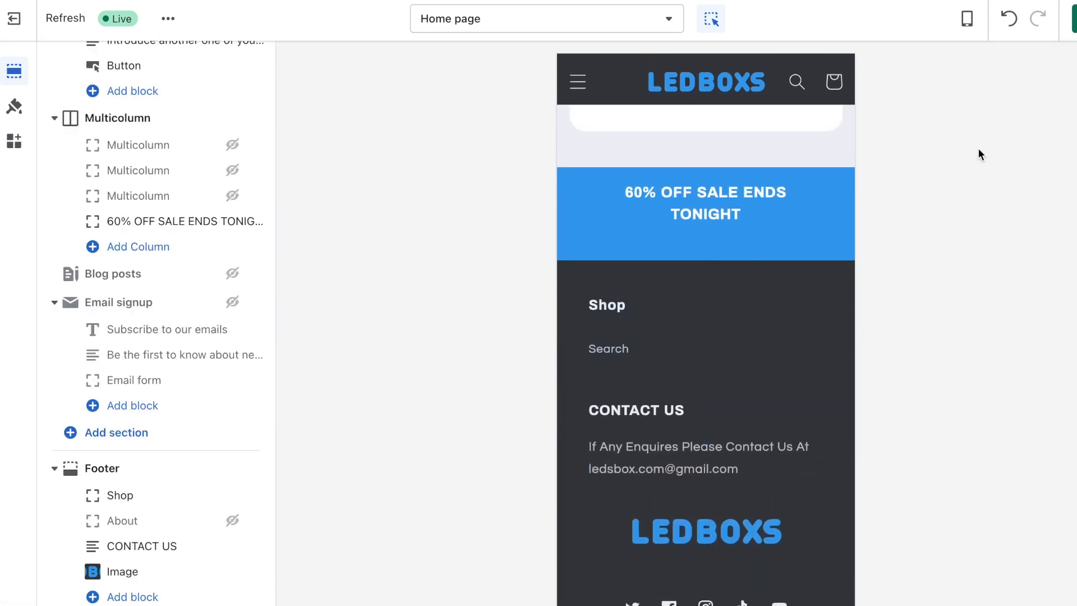
left_click(14, 19)
Step: Save new pages titled Terms of Service and Refund Policy
left_click(127, 400)
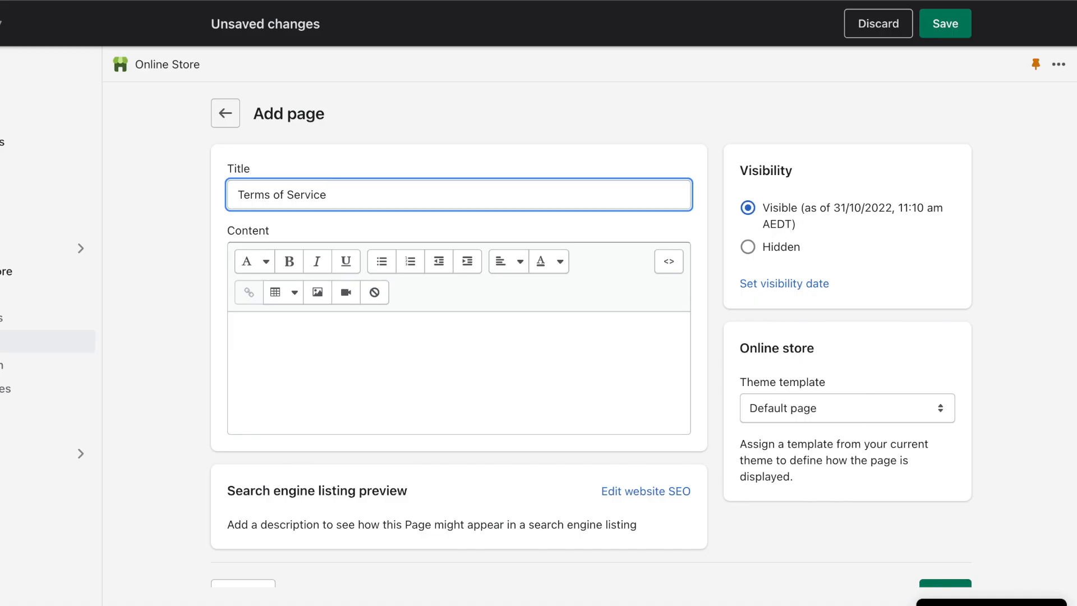
left_click(945, 23)
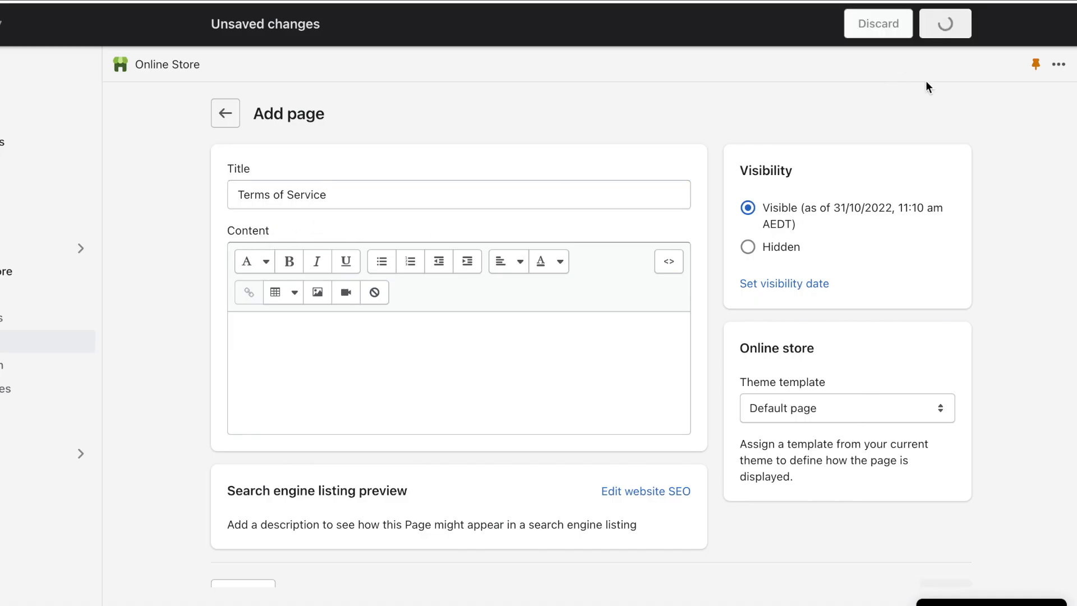
type("Refund Policy")
left_click(936, 20)
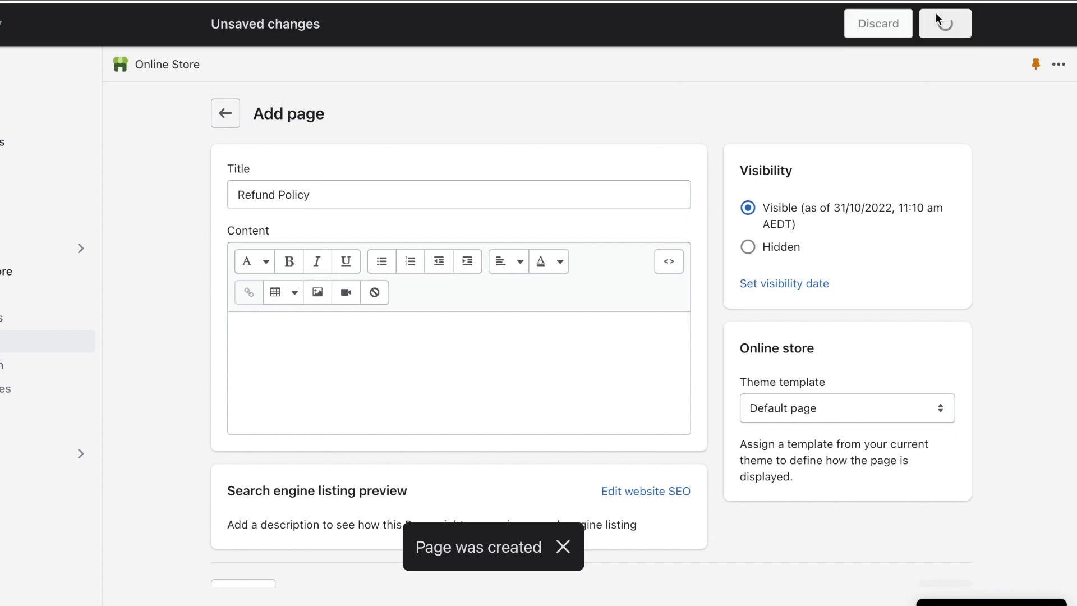
Step: Add the Shipping & Delivery and Contact Us pages
type("Shi")
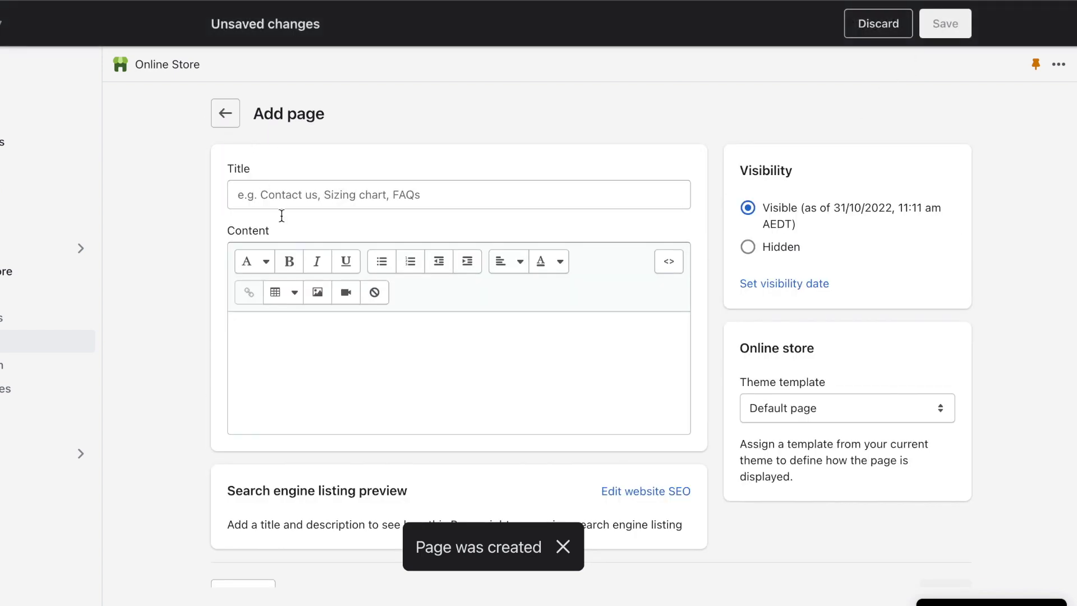
left_click(312, 200)
type("Contact")
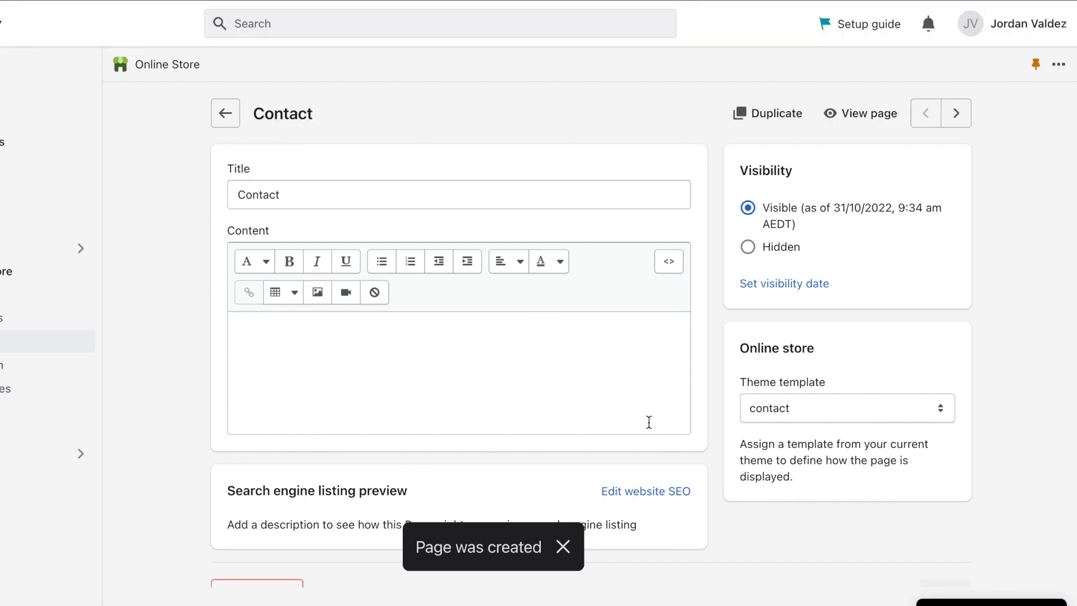
scroll(649, 421, "down", 1)
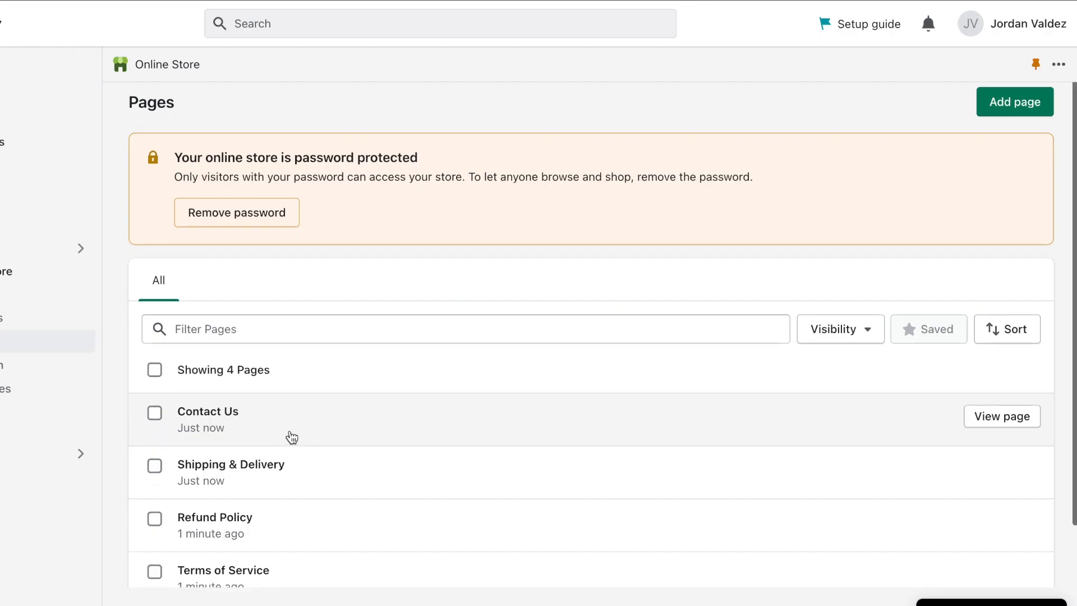
scroll(290, 438, "down", 2)
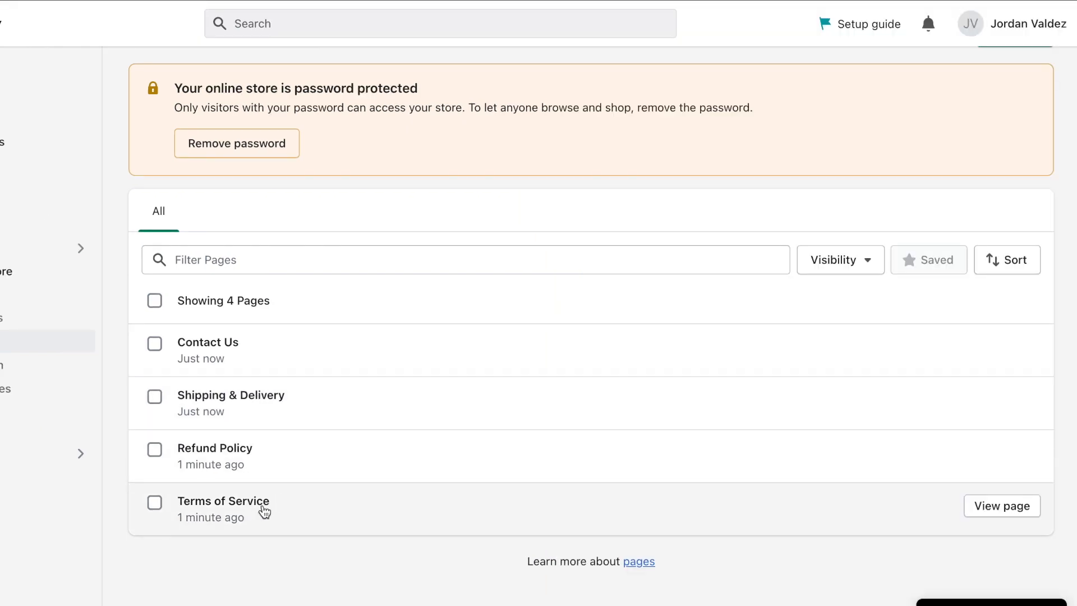
Step: Paste the full terms into the Terms of Service page content, save, and return to Pages
left_click(264, 510)
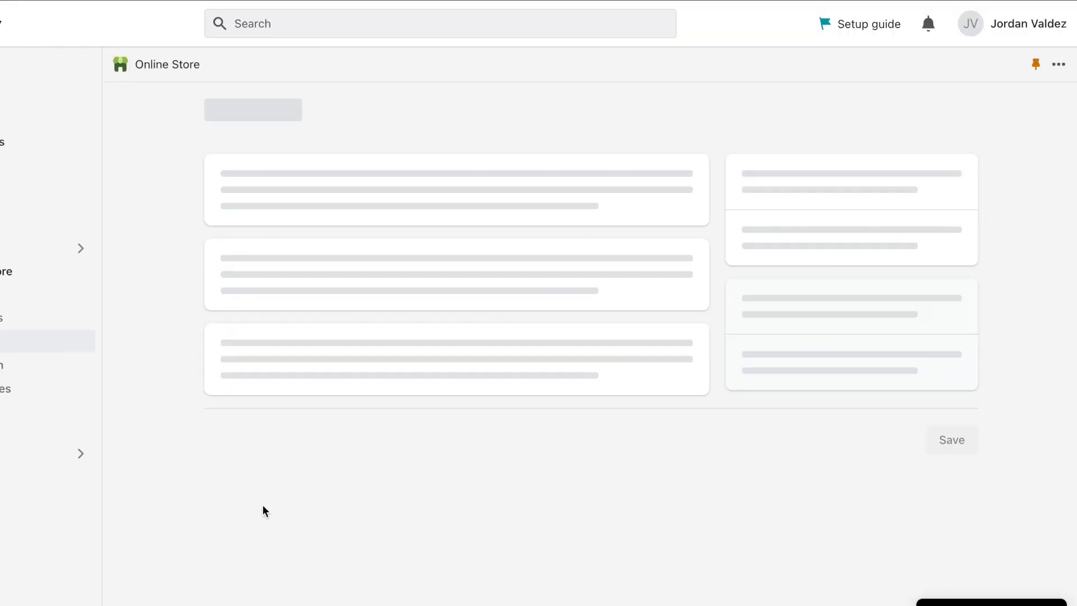
left_click(341, 334)
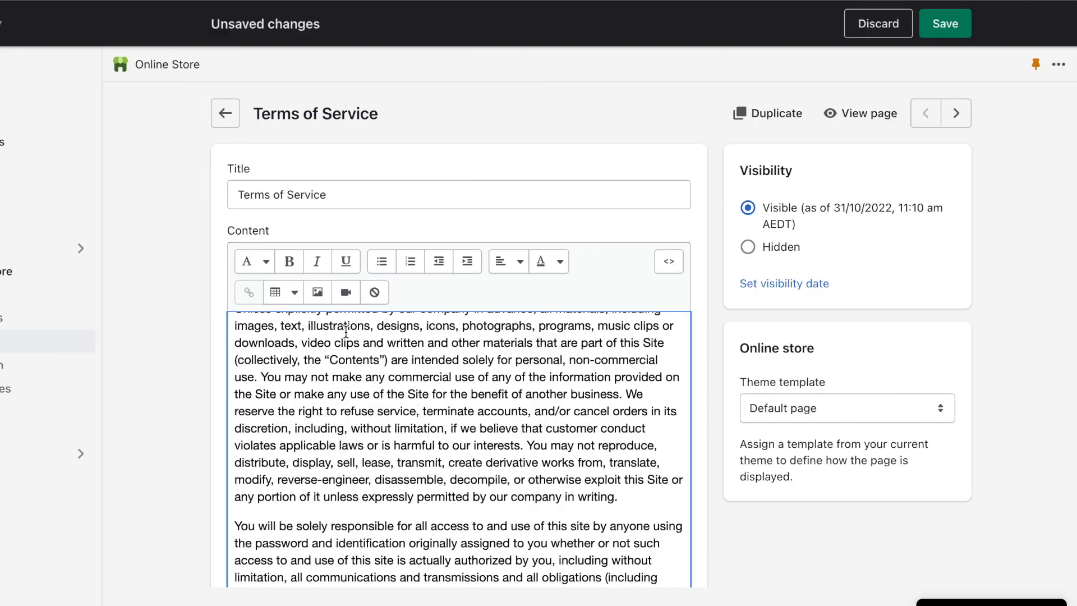
scroll(346, 332, "down", 3)
scroll(346, 332, "up", 15)
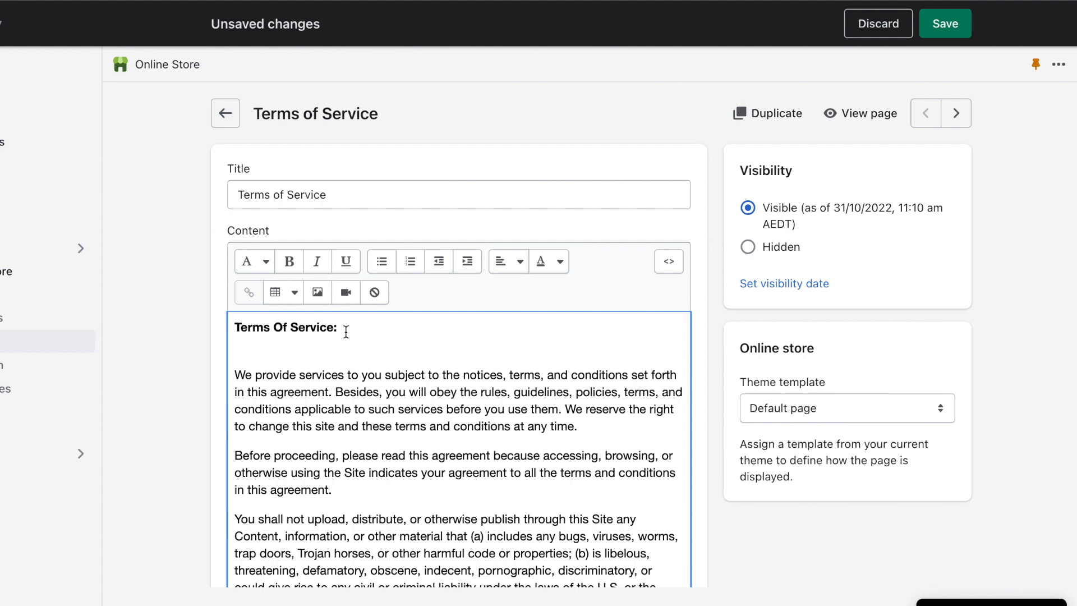
scroll(346, 332, "down", 10)
scroll(346, 332, "up", 1)
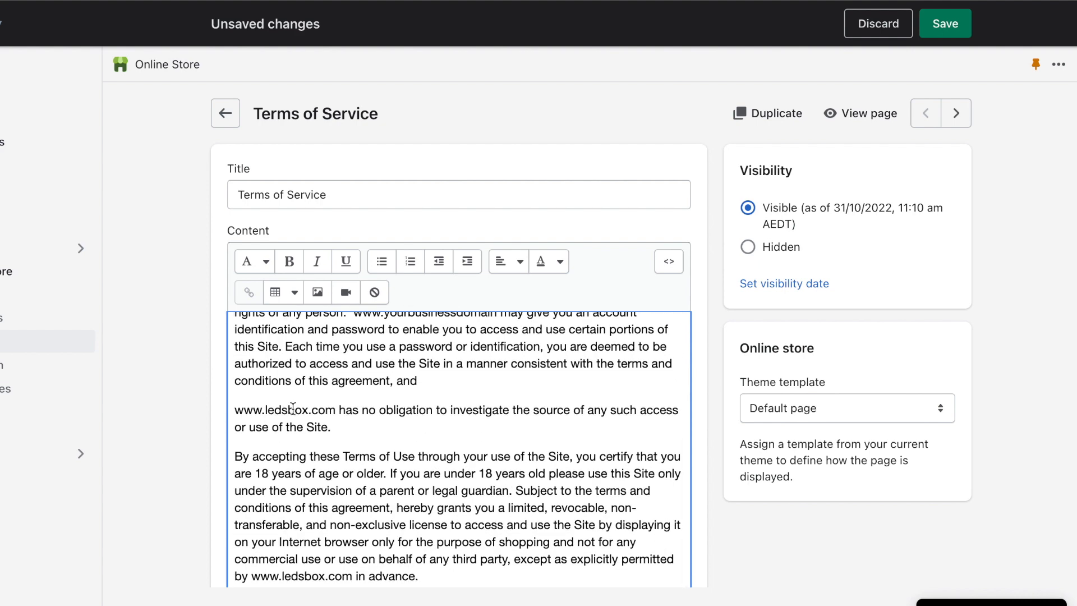
scroll(330, 409, "down", 5)
left_click(945, 24)
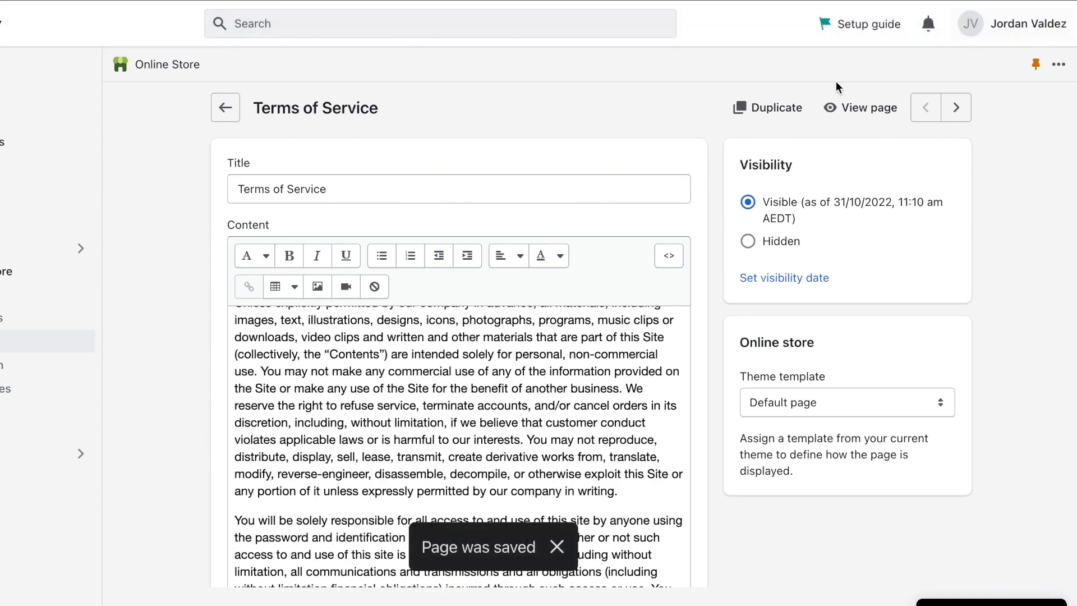
left_click(225, 108)
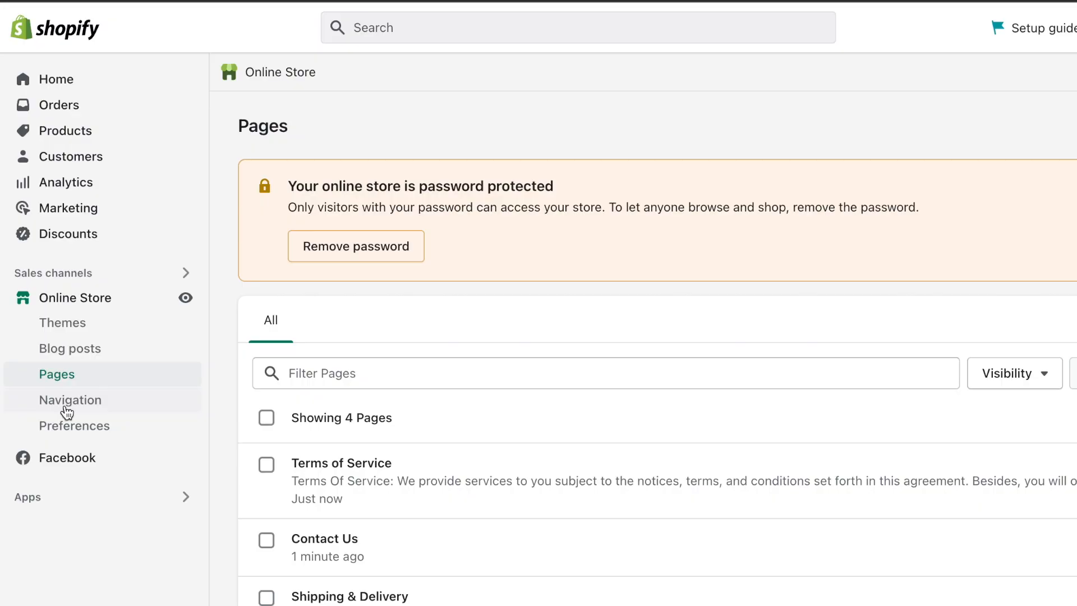
Step: Add a Contact Us page link to the Footer menu and save it
left_click(67, 412)
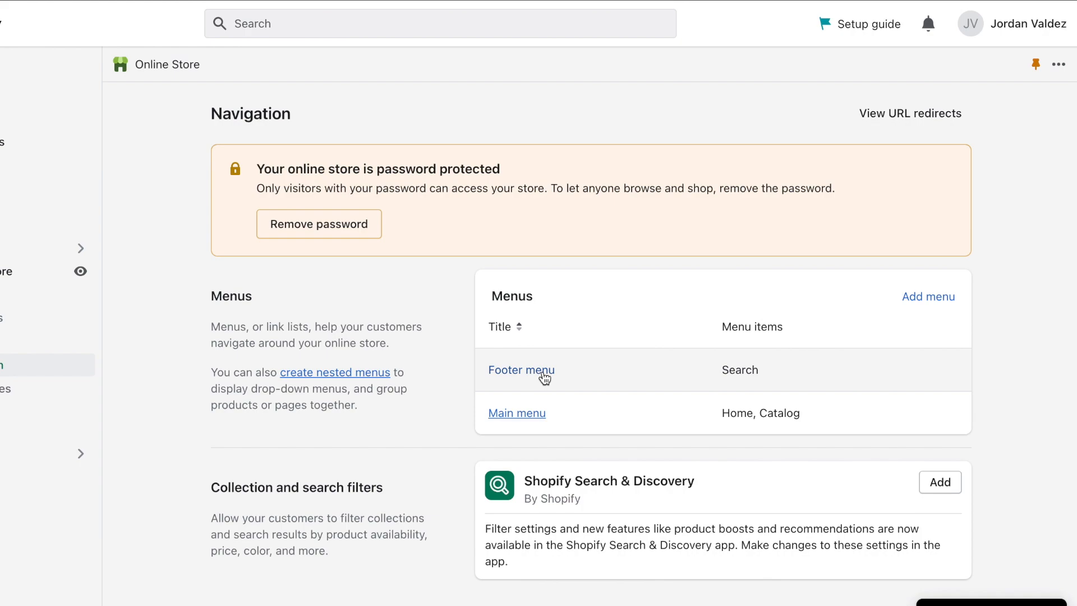
left_click(521, 370)
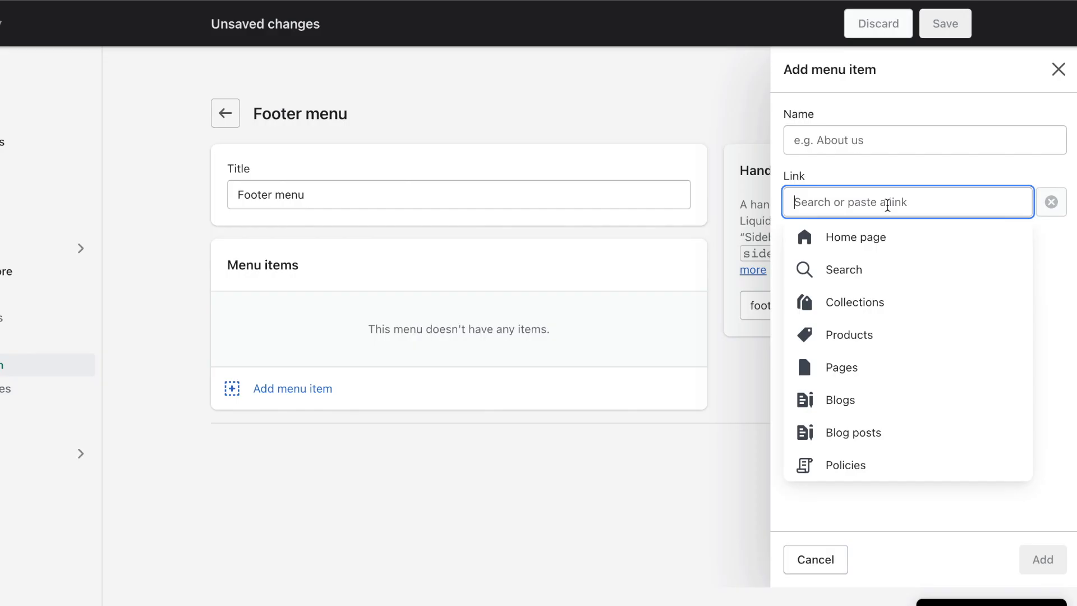
left_click(851, 370)
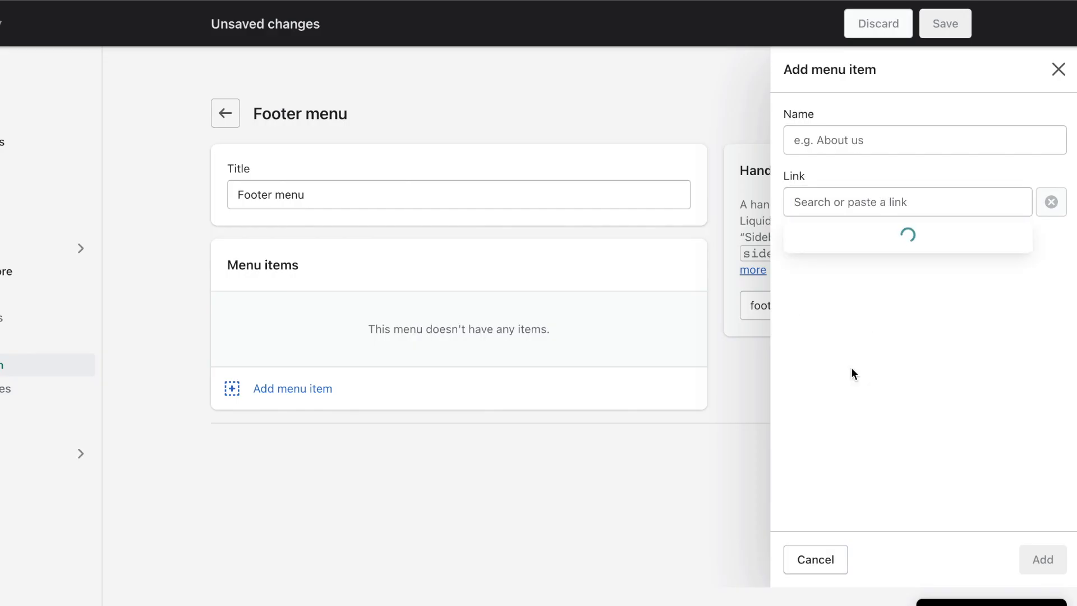
left_click(857, 274)
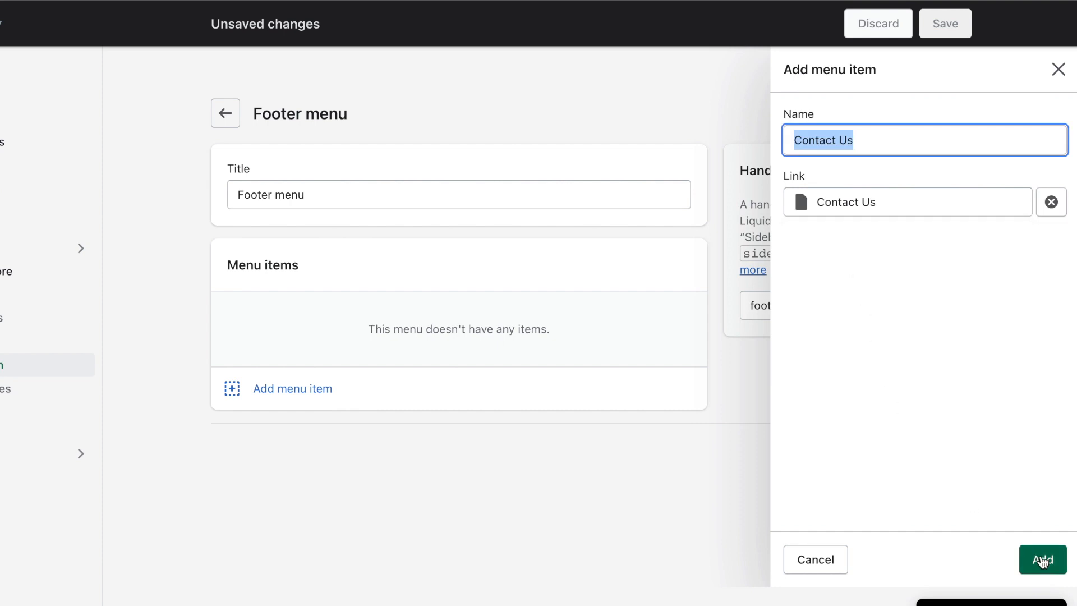
left_click(1042, 559)
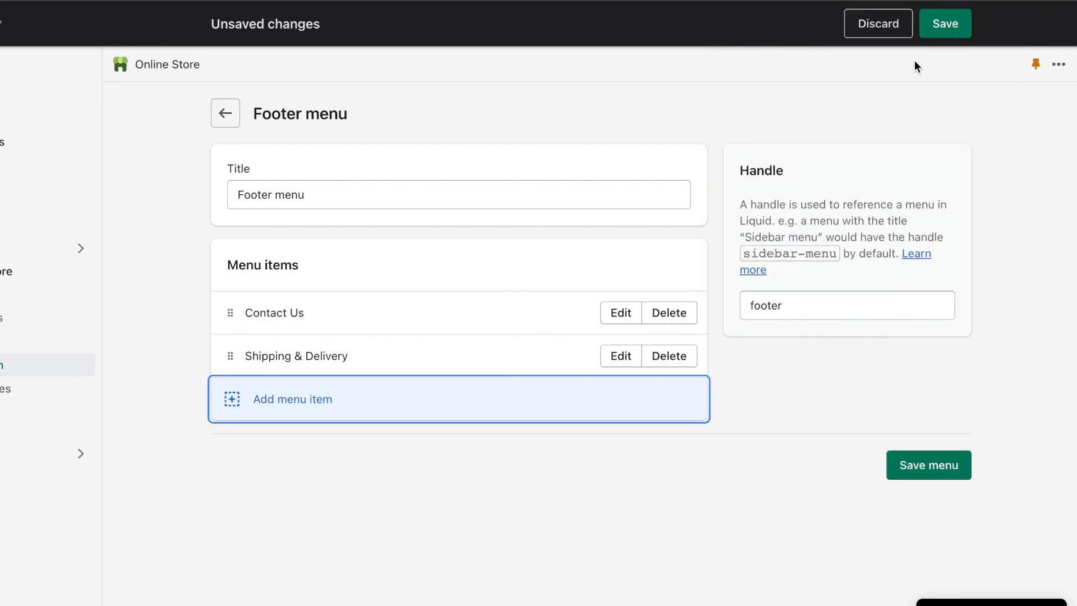
left_click(945, 24)
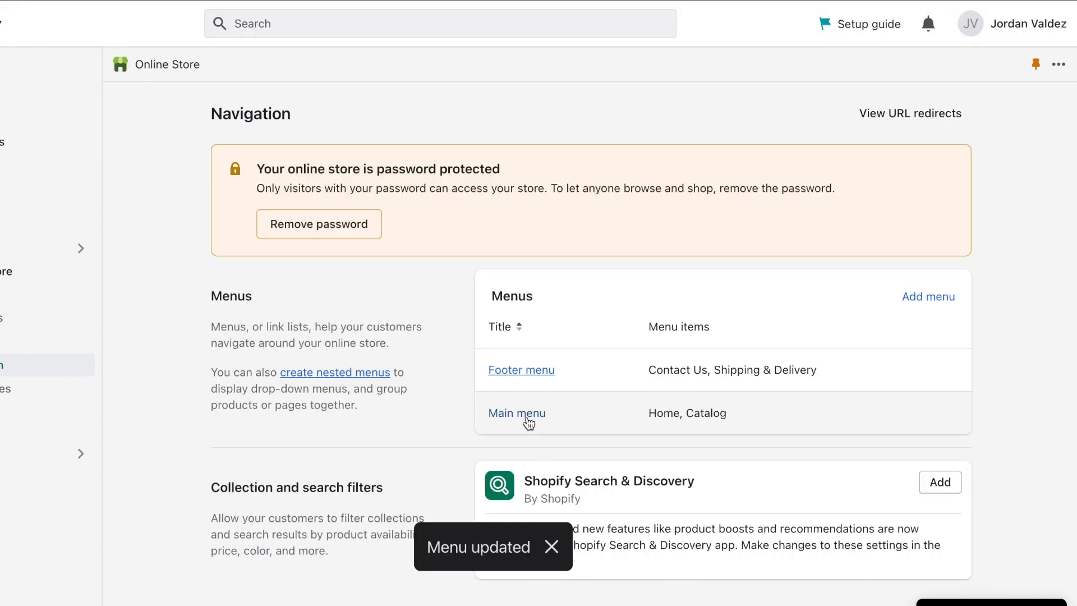
Step: In the Main menu, delete Home and add 'Shop GLAXAY PROJECTOR ™' linked to that product
left_click(527, 418)
left_click(668, 319)
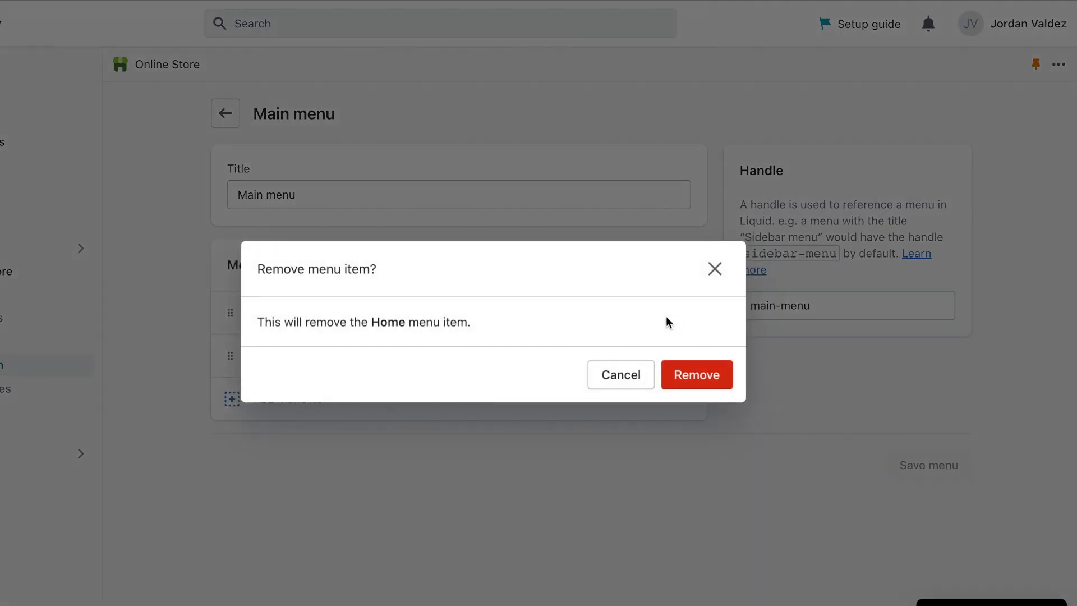
left_click(708, 372)
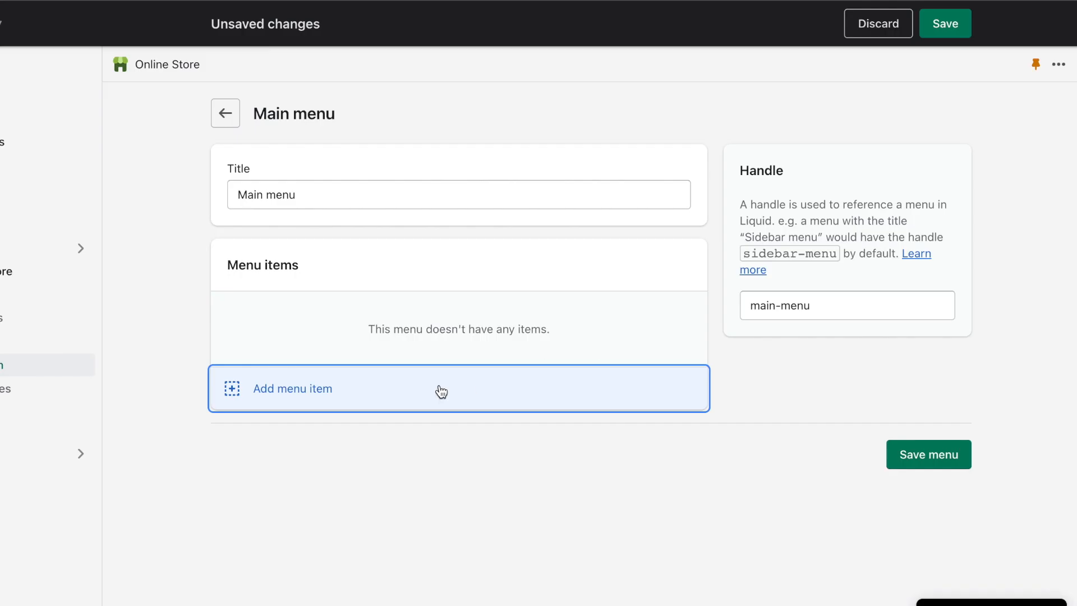
left_click(441, 390)
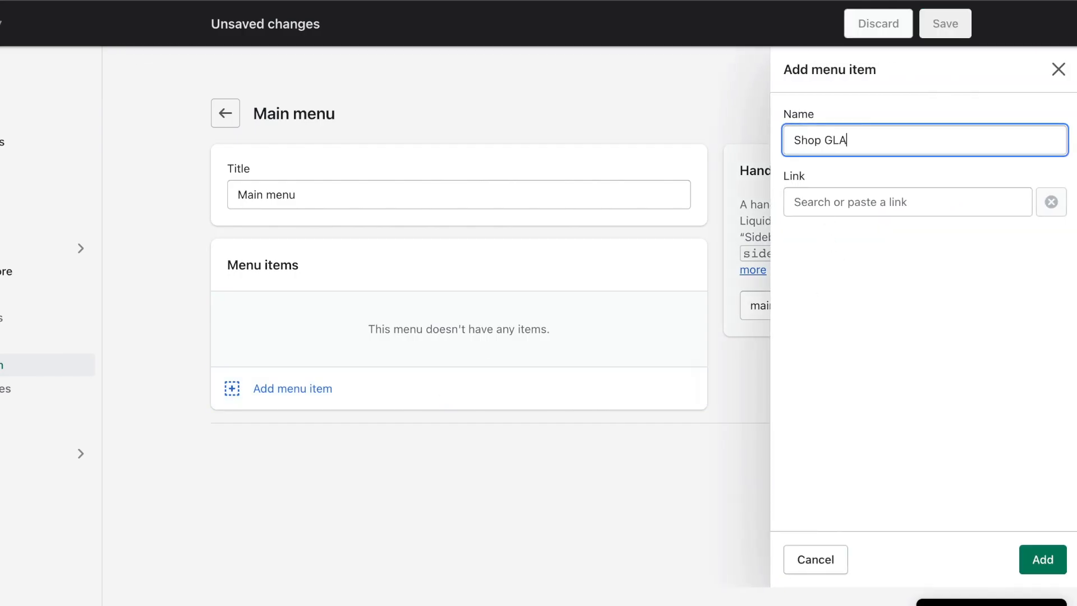
type("Shop GLAXAY PROJECTOR ™")
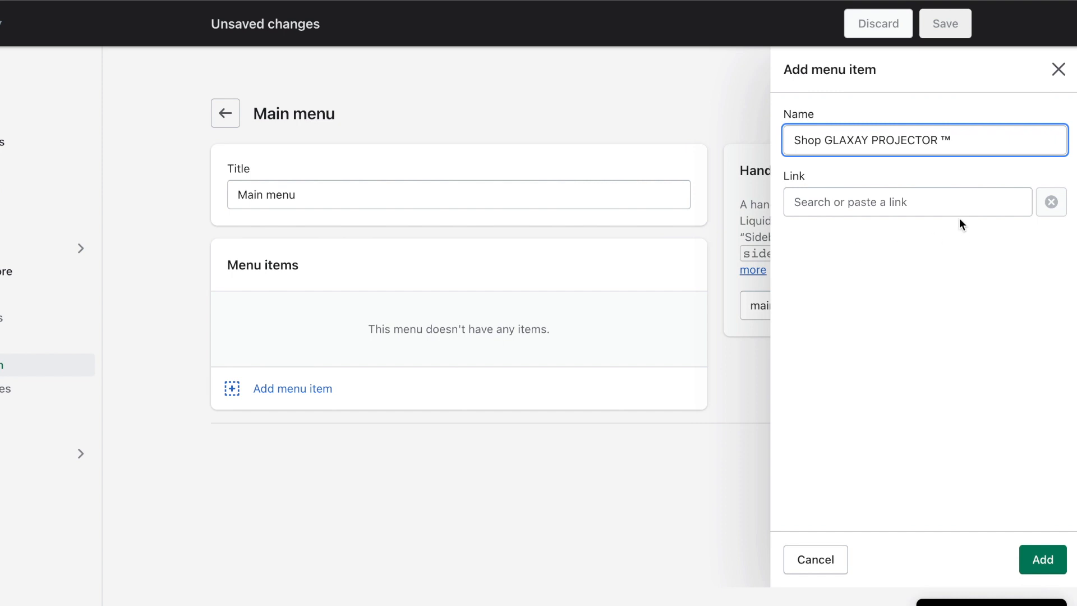
left_click(920, 209)
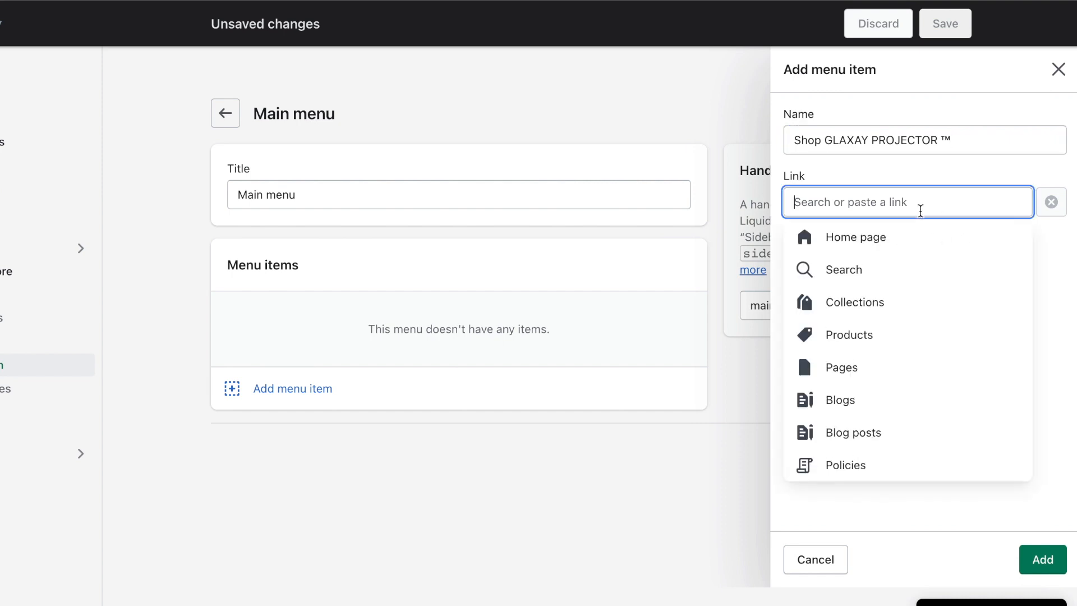
left_click(857, 344)
left_click(868, 303)
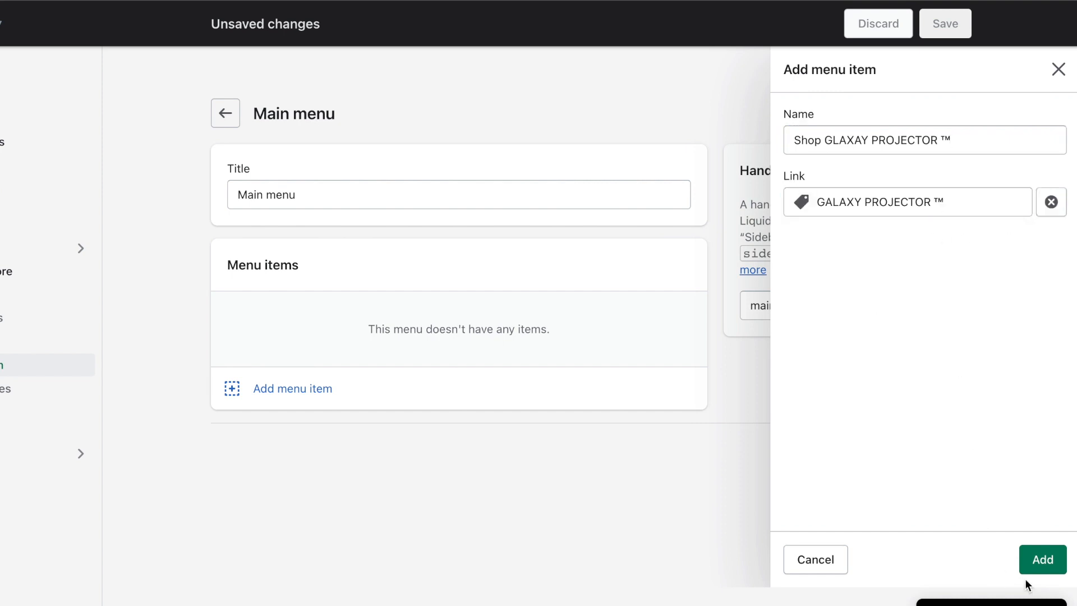
left_click(1026, 559)
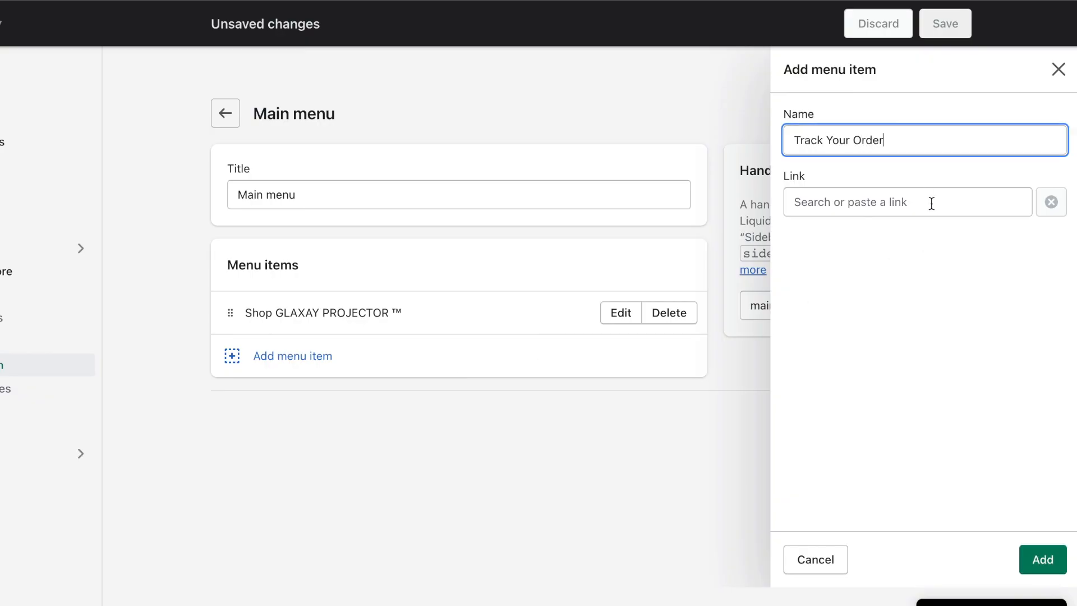
Step: Add Track Your Order linked to parcelsapp.com/en and a Contact us item linked to its page
left_click(936, 197)
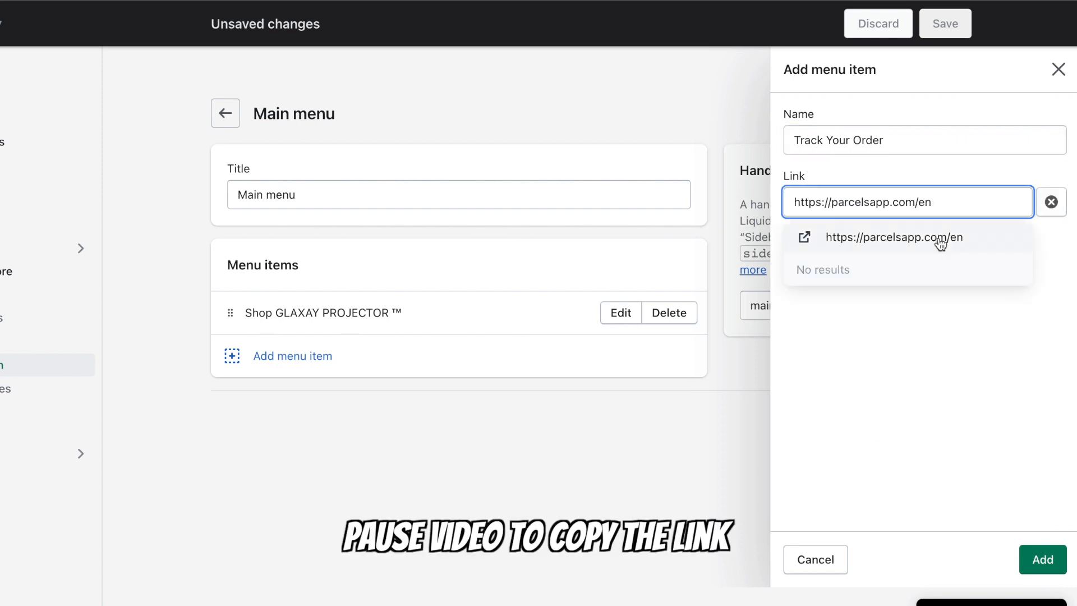
left_click(940, 243)
left_click(1043, 560)
left_click(368, 412)
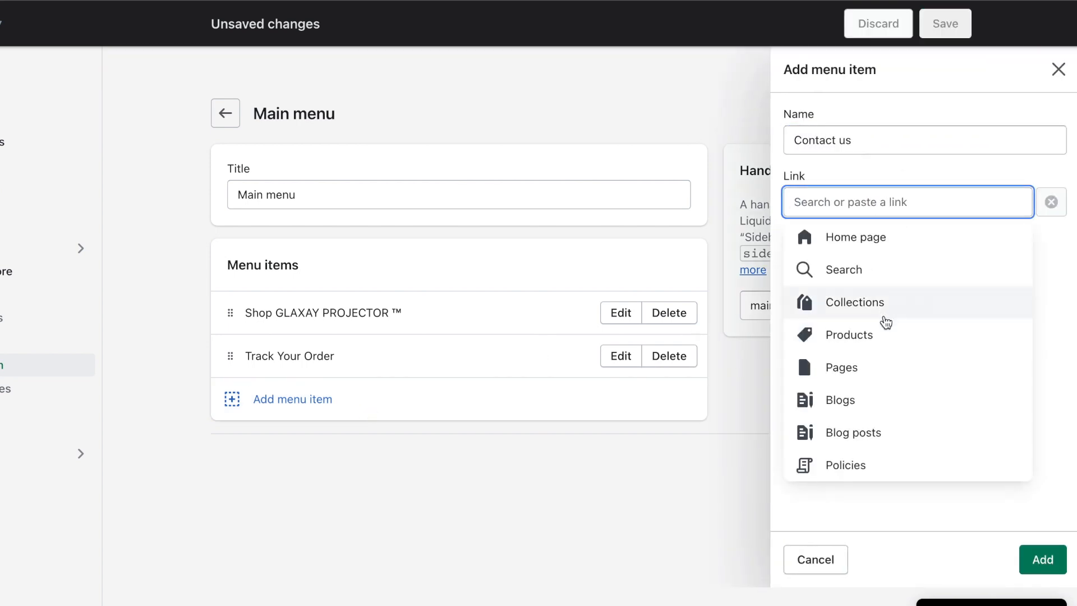
left_click(879, 368)
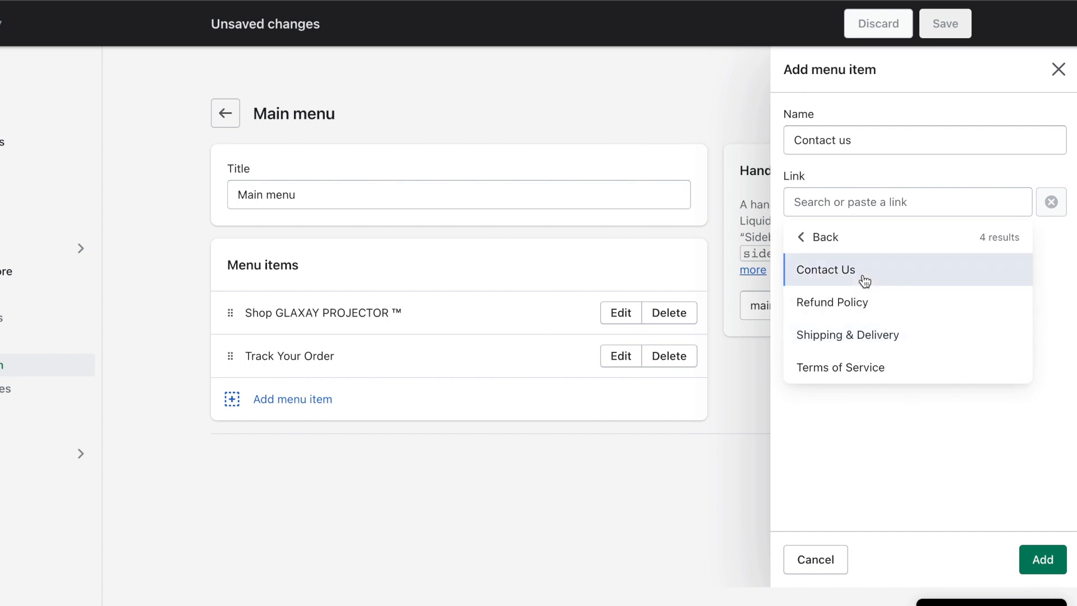
left_click(862, 274)
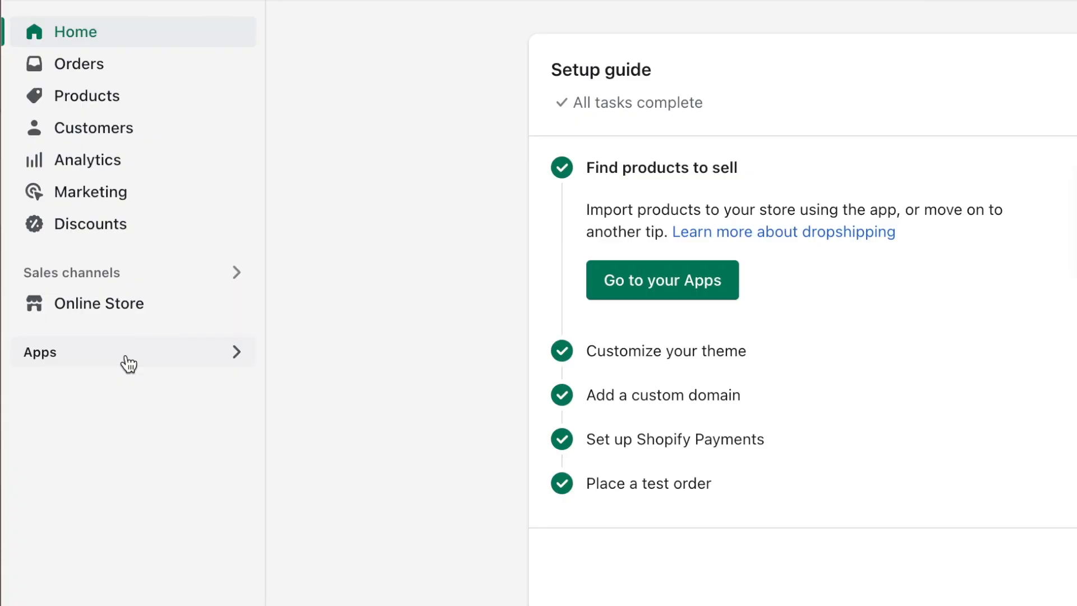
Step: Open the Instant Checkout - Buy button app's support contact form
left_click(129, 364)
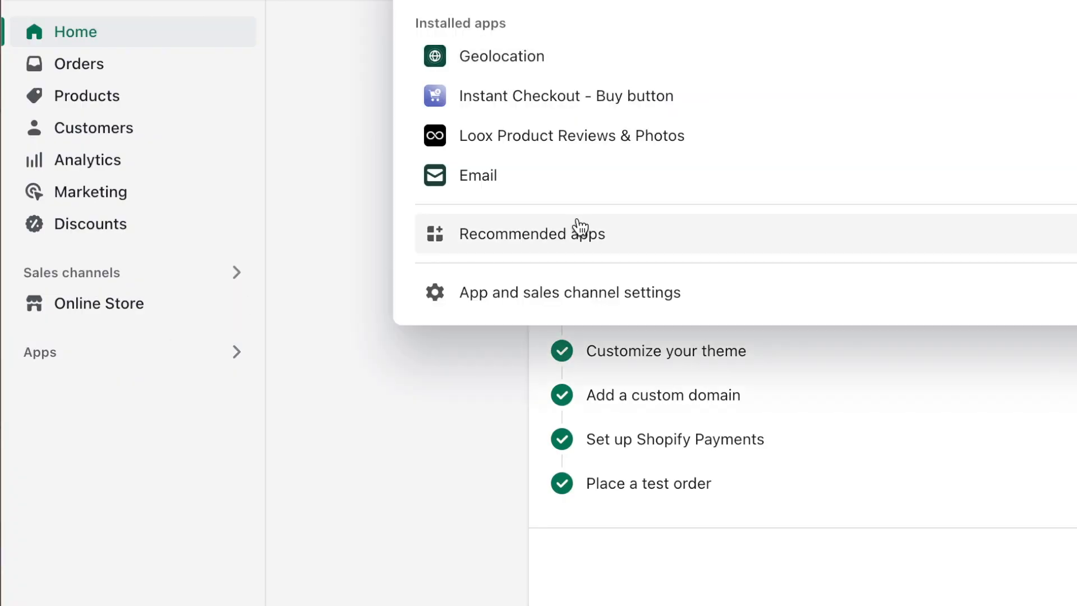
left_click(609, 110)
scroll(456, 339, "down", 3)
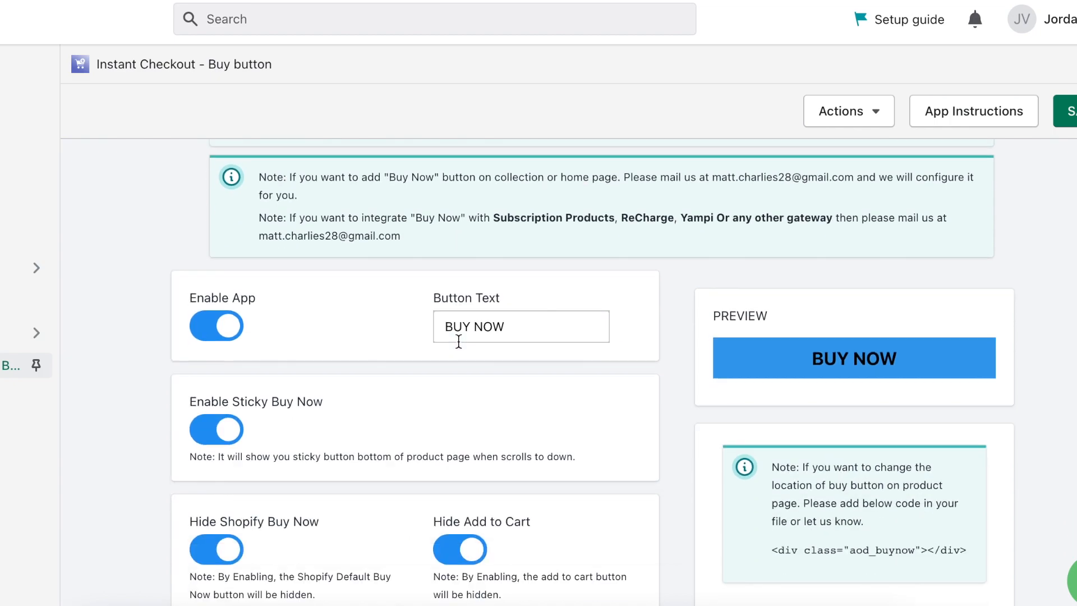
scroll(483, 481, "down", 5)
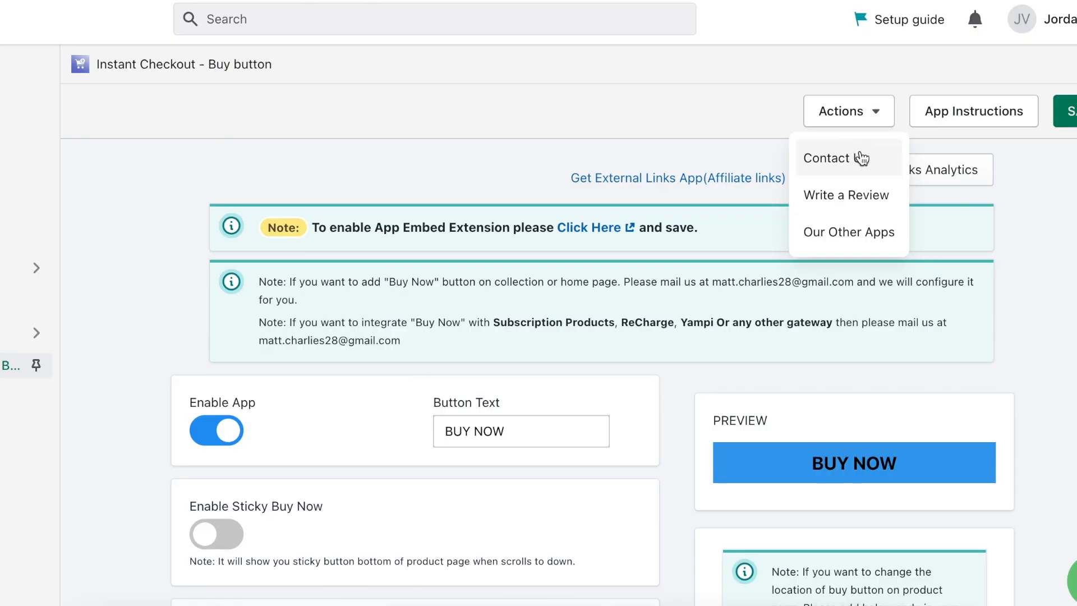
left_click(858, 159)
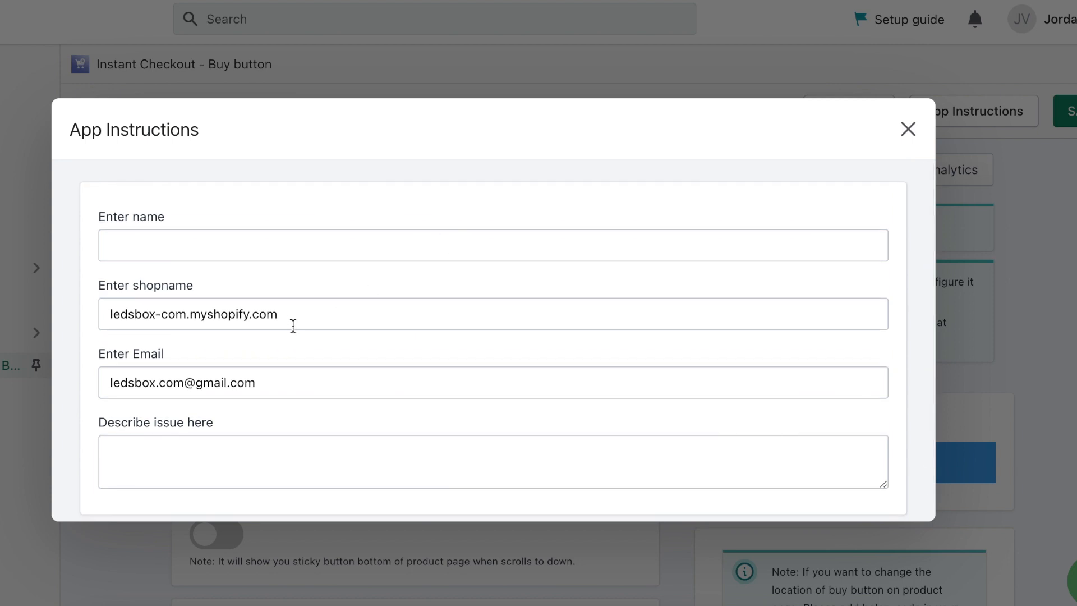
Step: Describe that the Buy Now button won't apply to the store and request e-mail contact
scroll(293, 326, "down", 2)
left_click(246, 380)
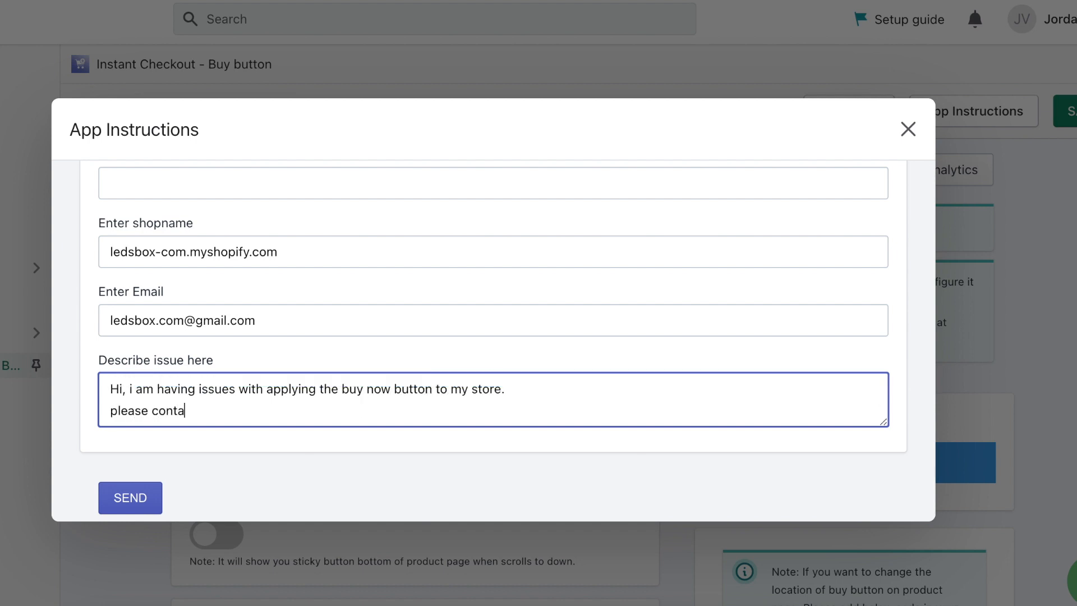
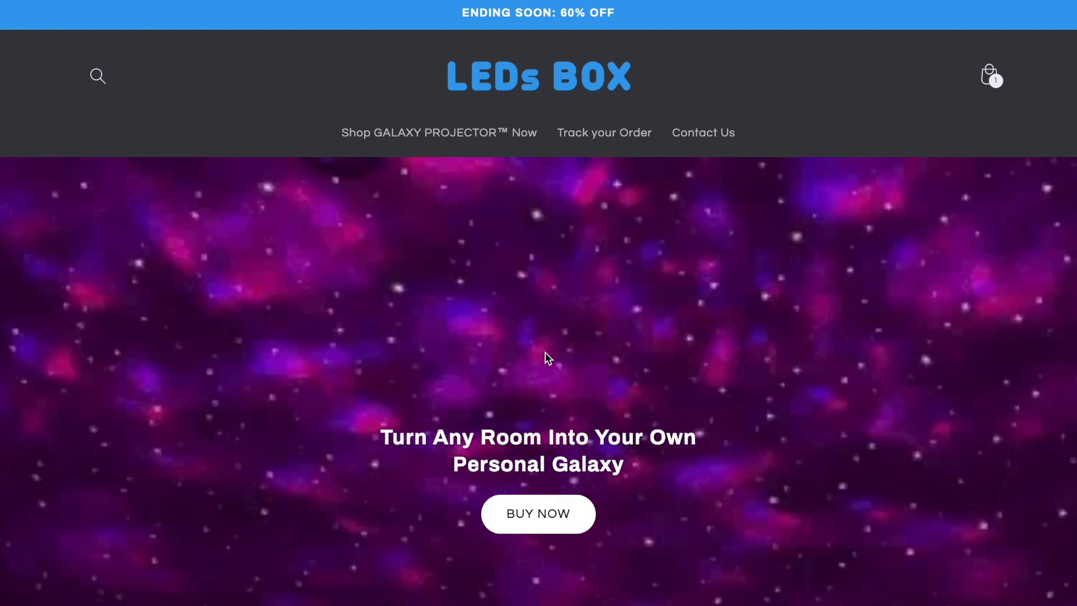
Step: Start checkout for the Remote Controlled Galaxy Projector from its Buy Now button, reaching a $36.99 total
scroll(546, 356, "down", 1)
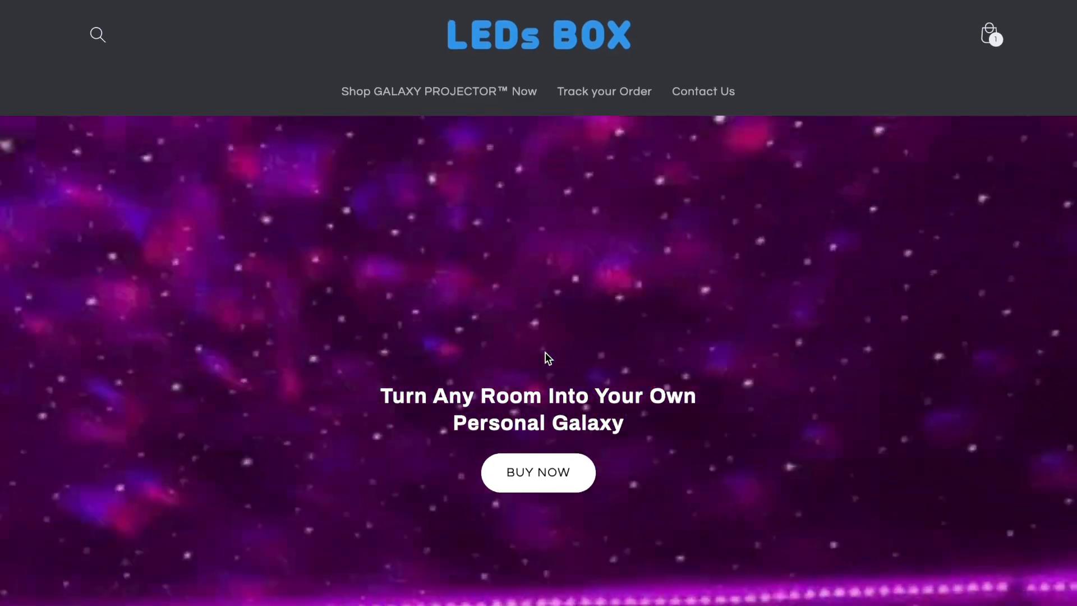
scroll(546, 355, "down", 2)
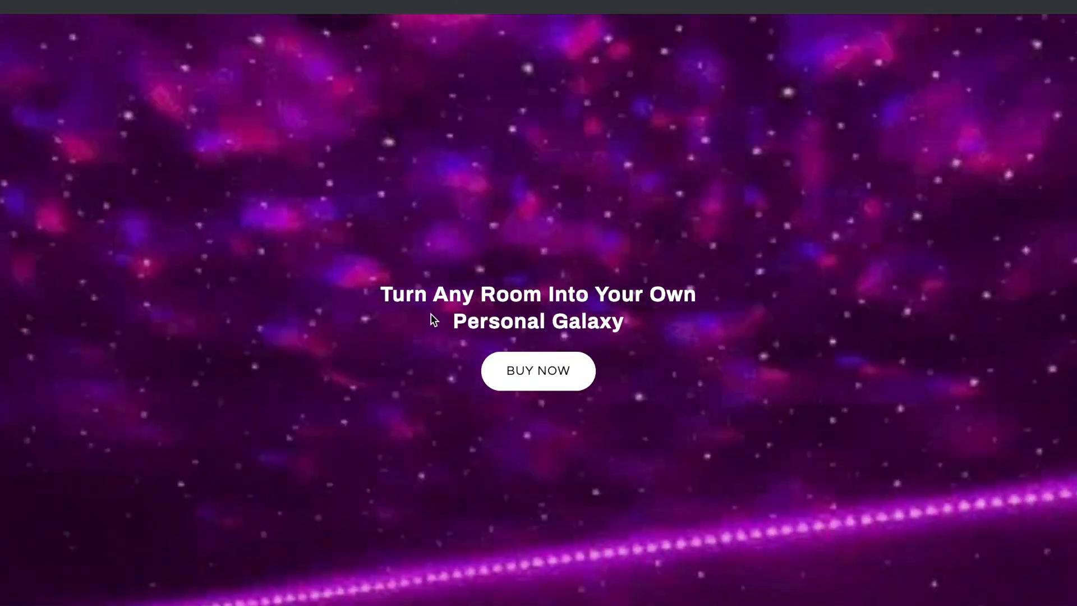
scroll(698, 237, "down", 10)
scroll(698, 237, "down", 3)
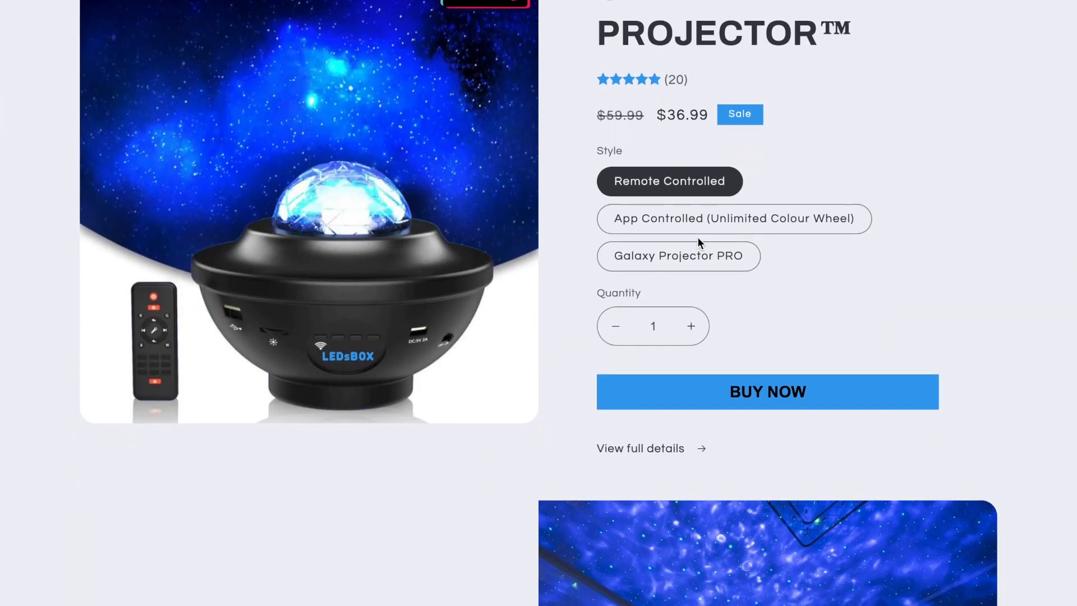
scroll(758, 279, "up", 2)
scroll(784, 286, "down", 1)
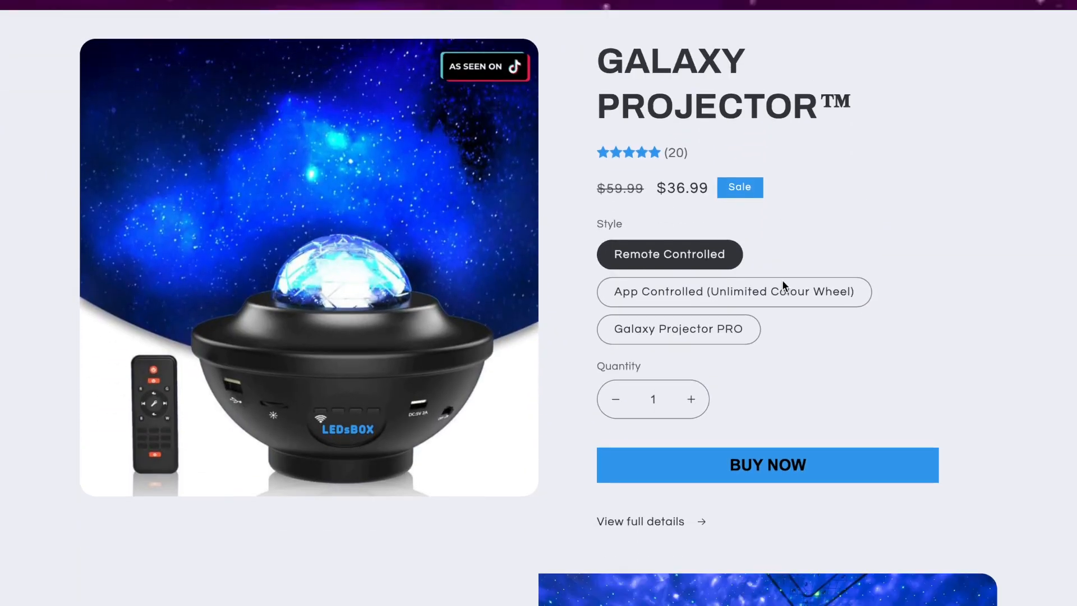
left_click(769, 464)
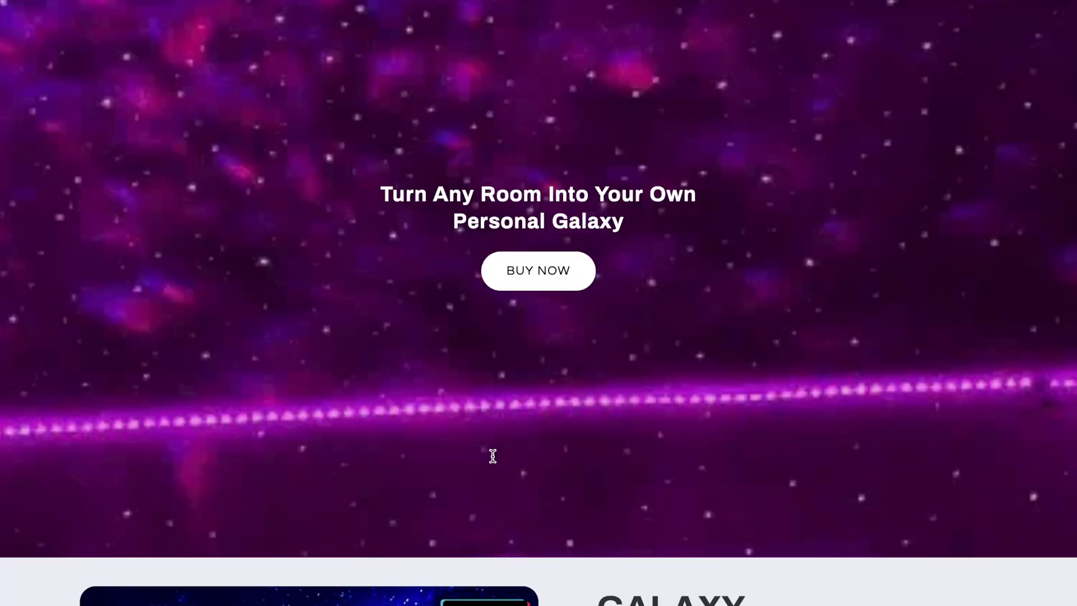
scroll(493, 455, "down", 15)
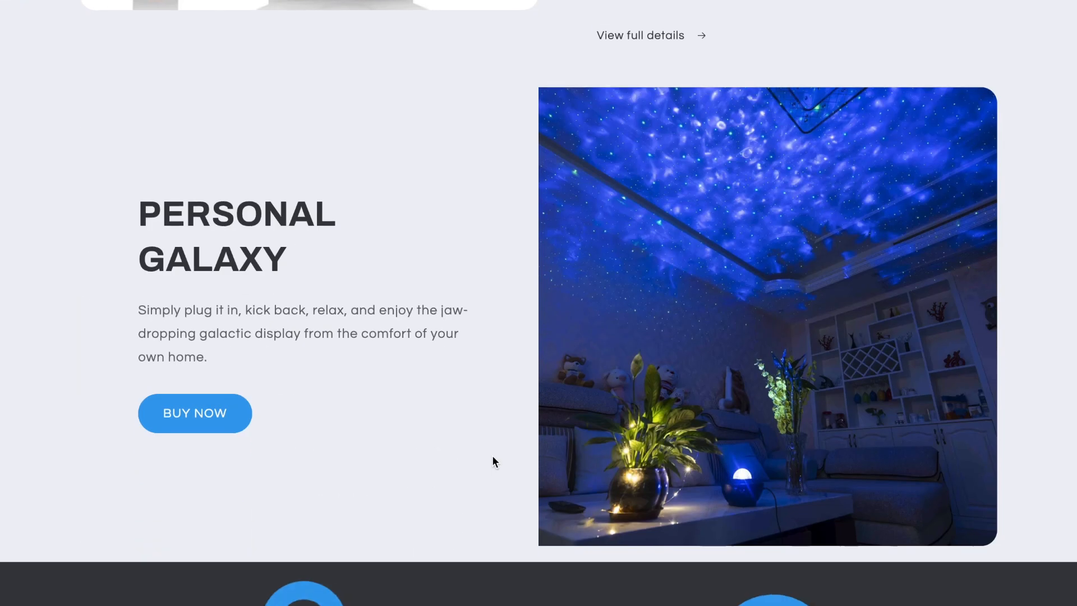
Step: Back on the LEDs BOX storefront, review its sections, reviews and footer, then return to the top banner
scroll(493, 456, "down", 1)
scroll(492, 455, "up", 1)
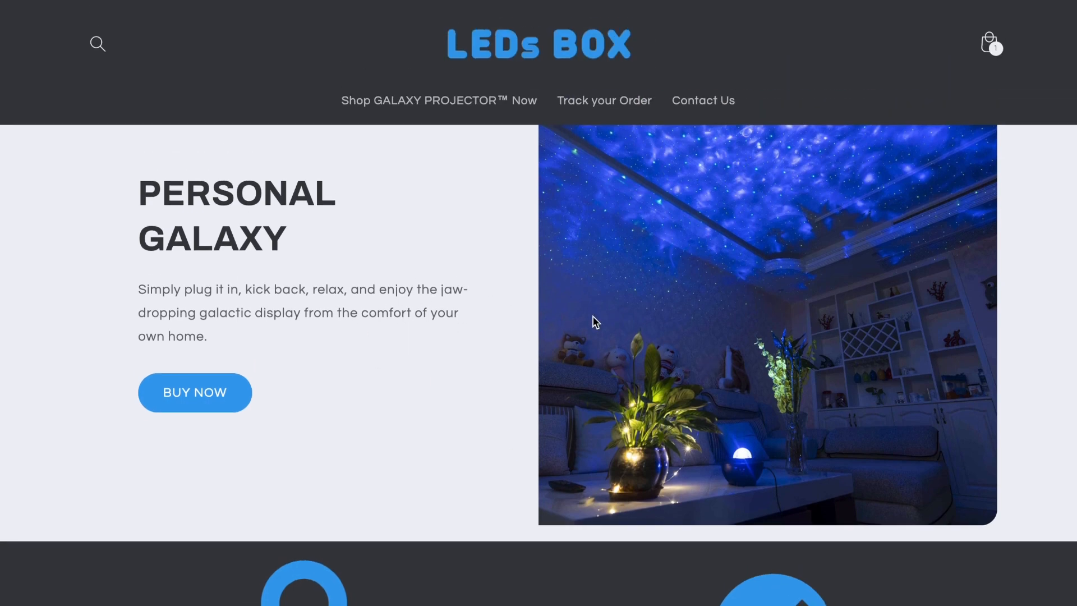
scroll(462, 305, "down", 7)
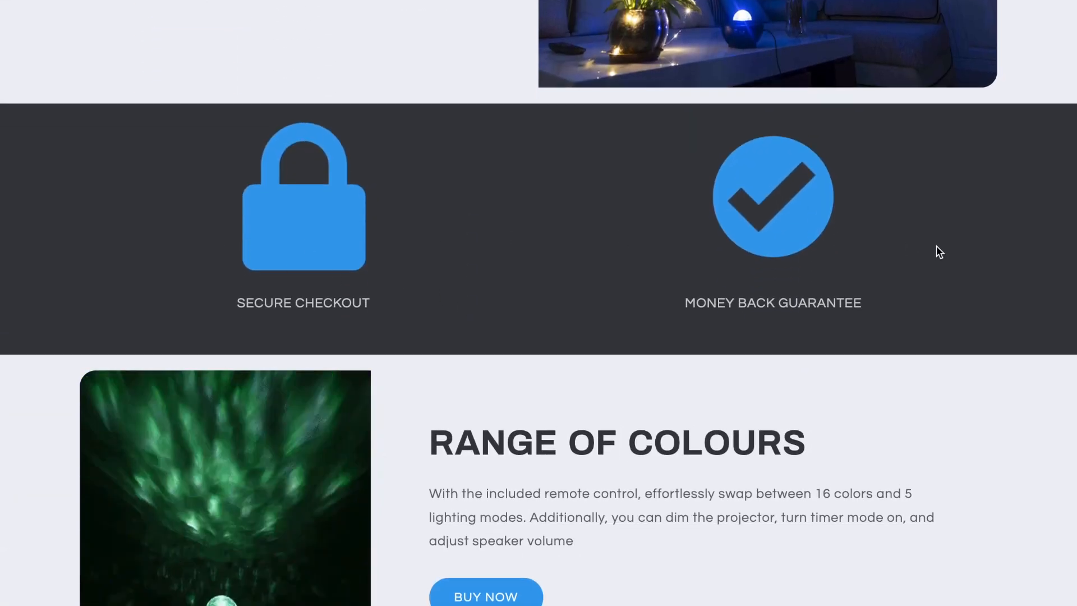
scroll(861, 227, "down", 6)
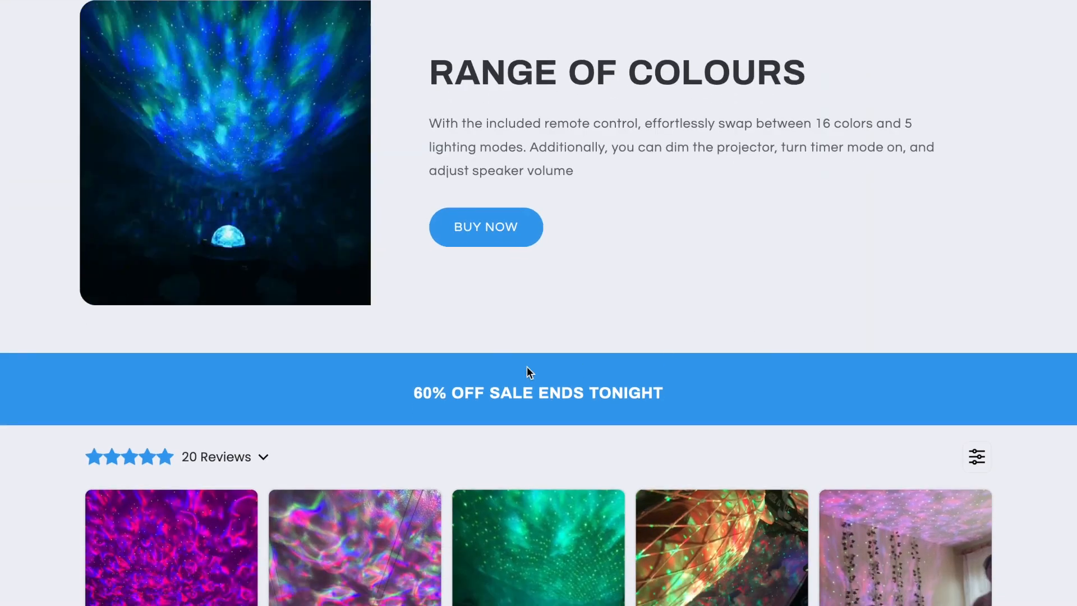
scroll(587, 390, "down", 9)
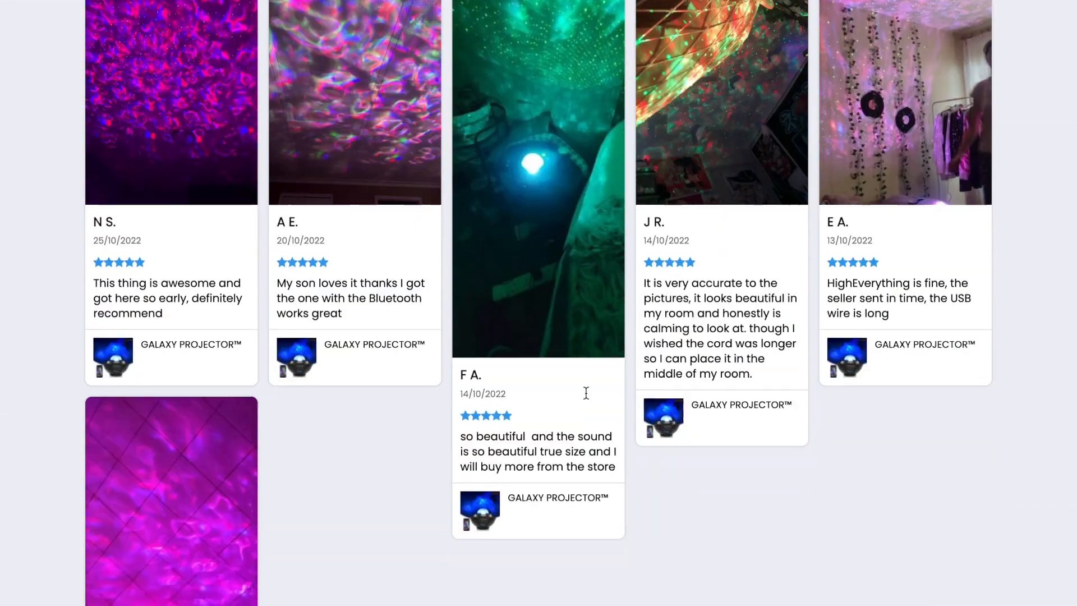
scroll(586, 393, "down", 10)
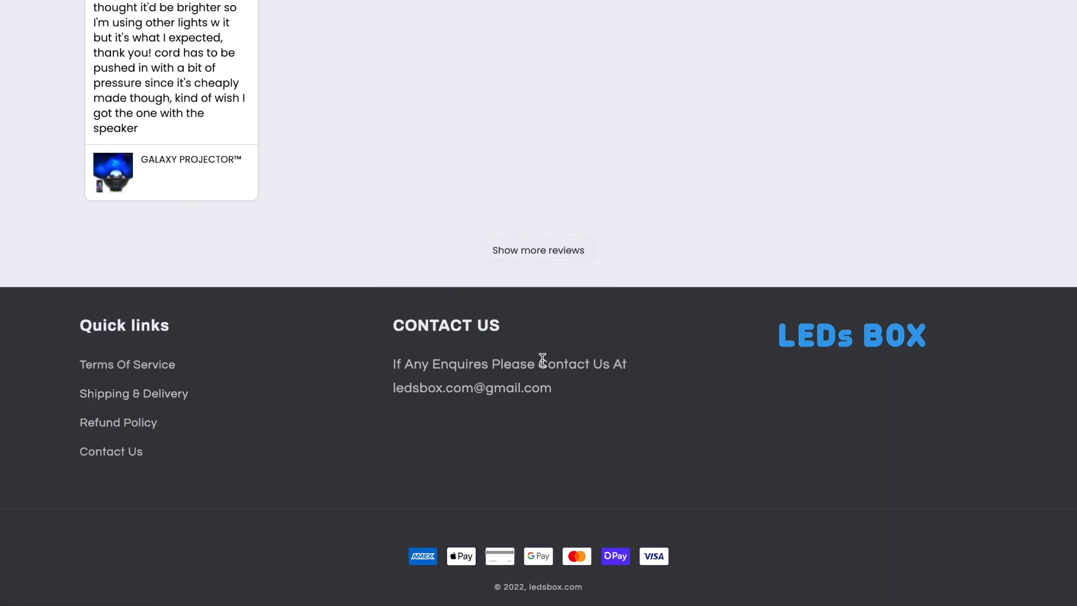
scroll(782, 329, "up", 20)
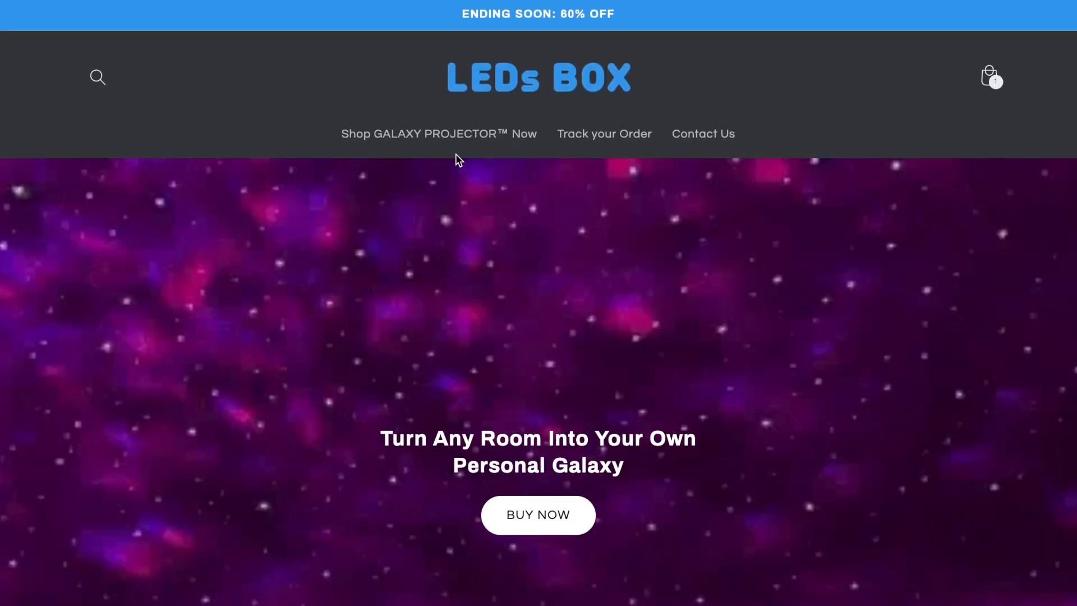
Step: Open the Galaxy Projector™ product page, try the PRO style at $109.99, then reselect Remote Controlled
left_click(452, 140)
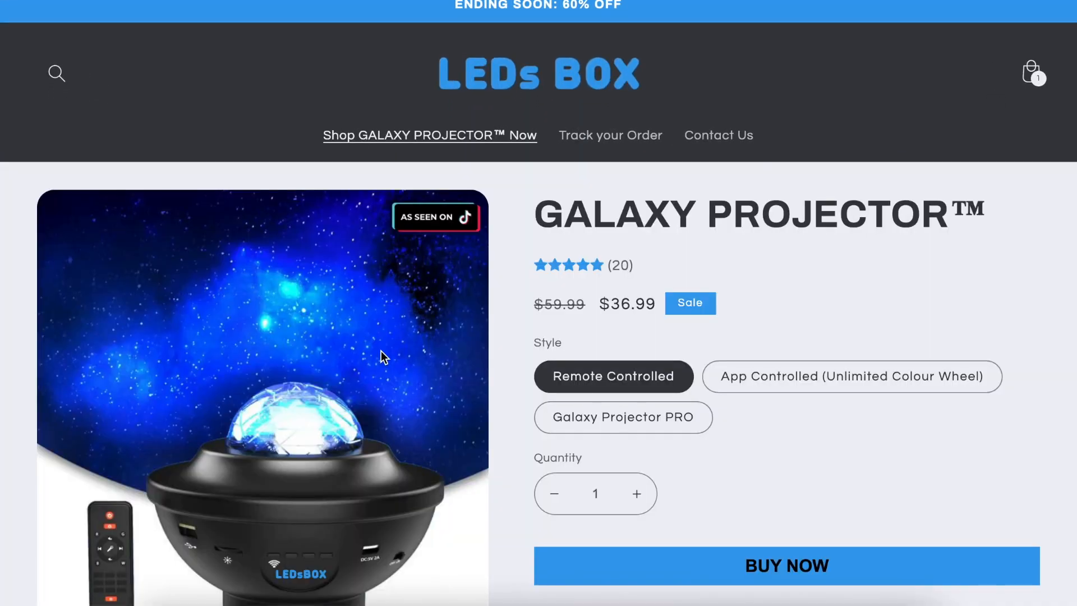
scroll(694, 300, "down", 2)
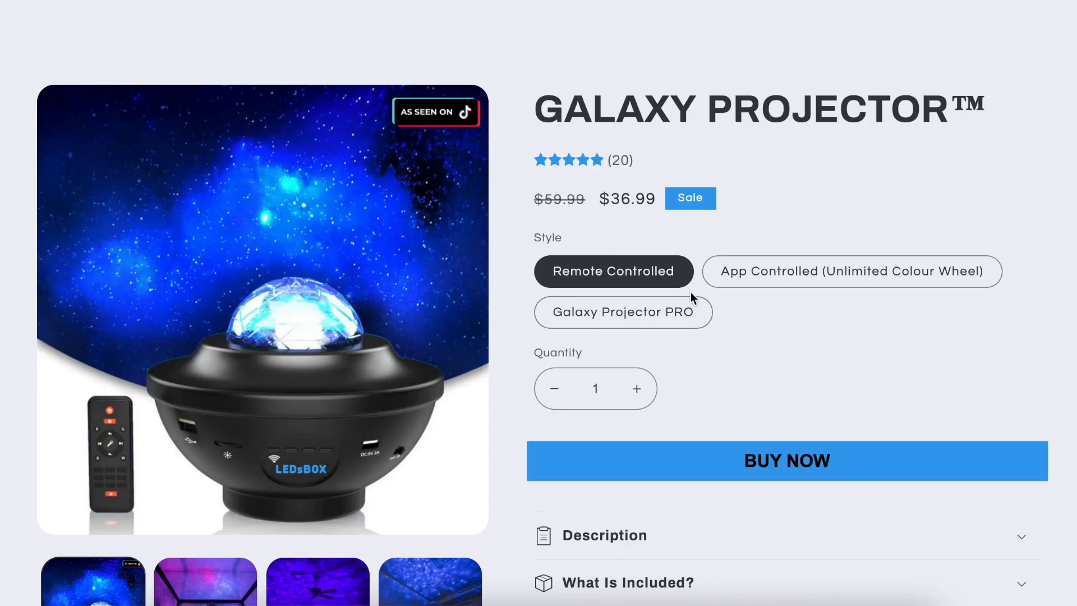
left_click(675, 309)
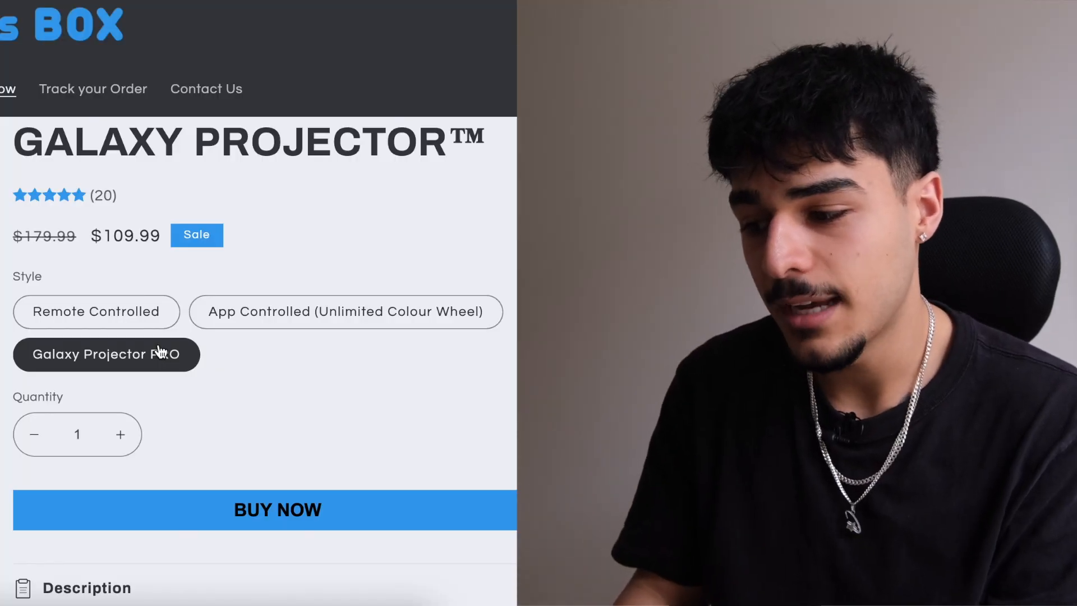
left_click(146, 324)
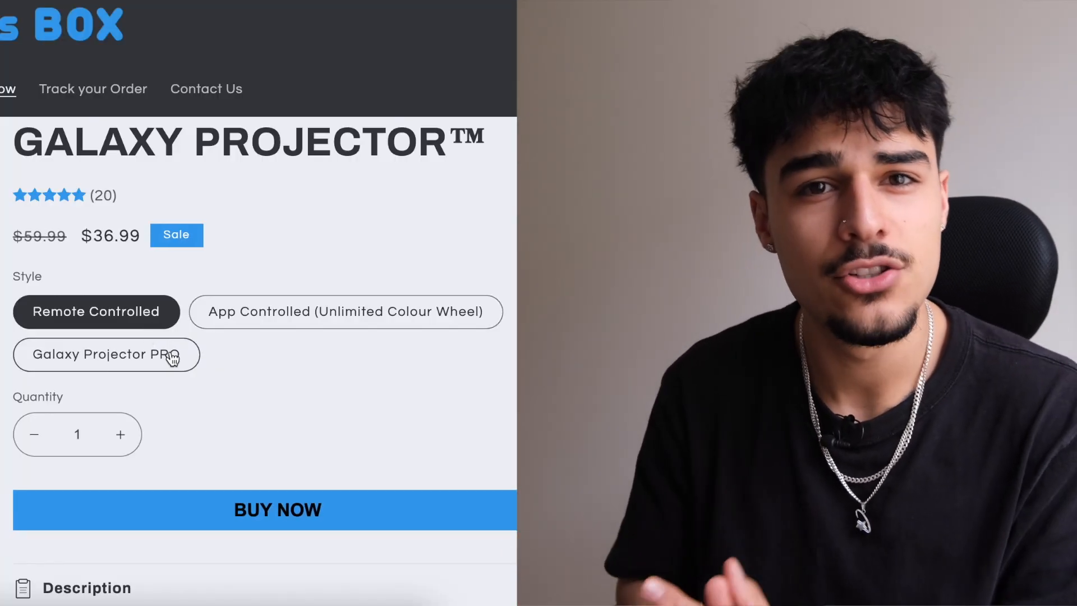